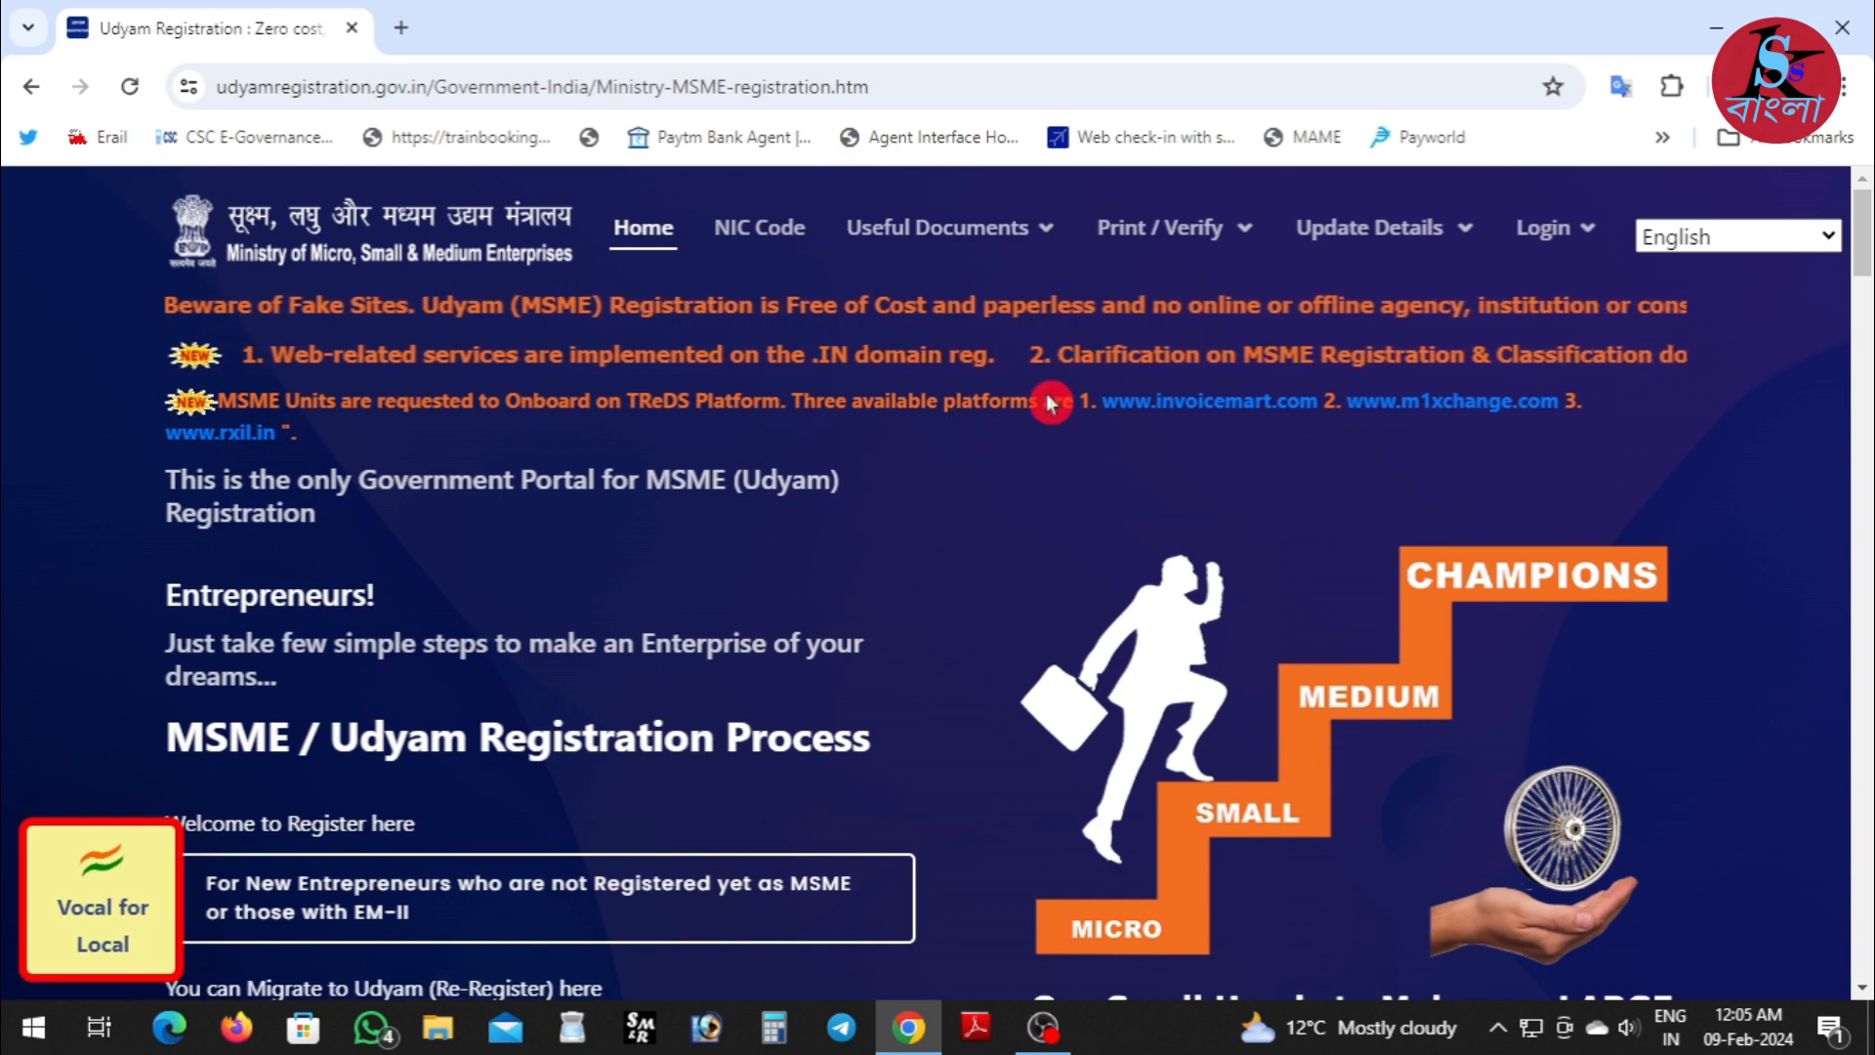
Open the registration form for new entrepreneurs who are not registered yet as MSME or those with EM-II
scroll(1074, 531, "down", 4)
scroll(1075, 531, "up", 4)
scroll(1006, 498, "down", 3)
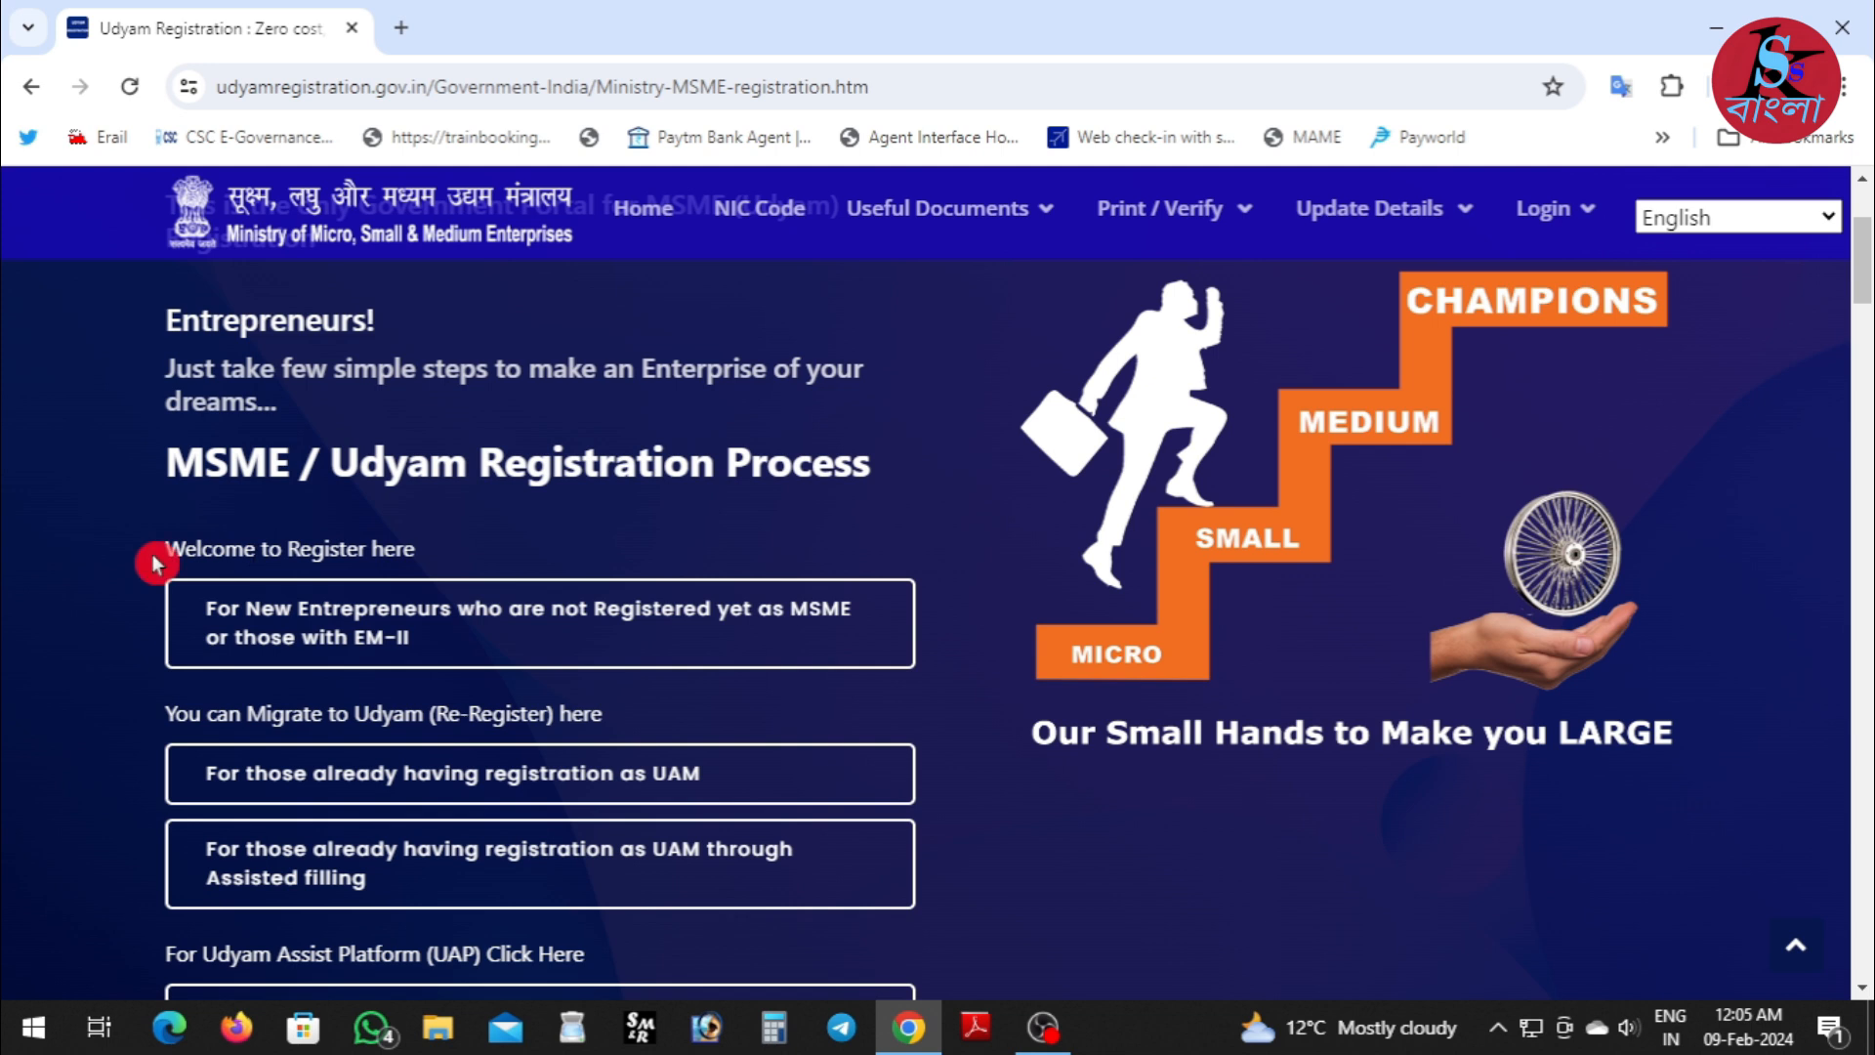
left_click_drag(159, 564, 433, 563)
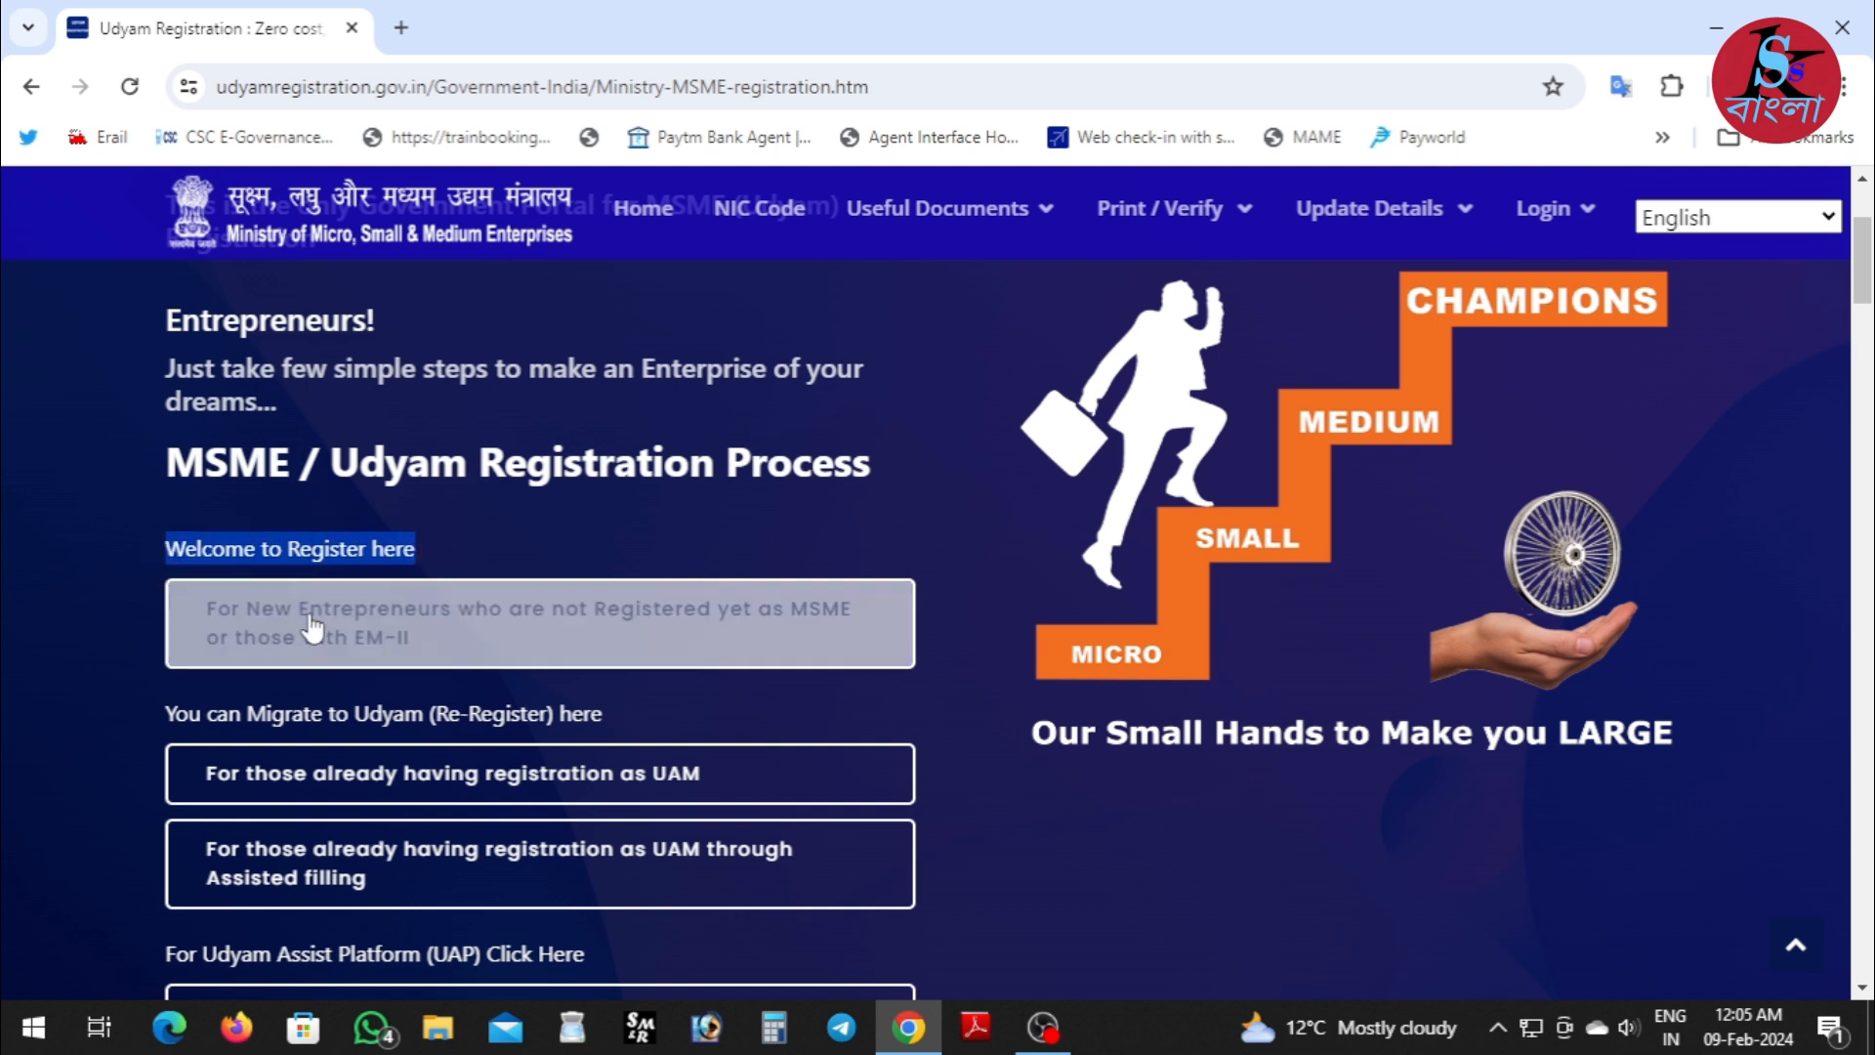
left_click(346, 630)
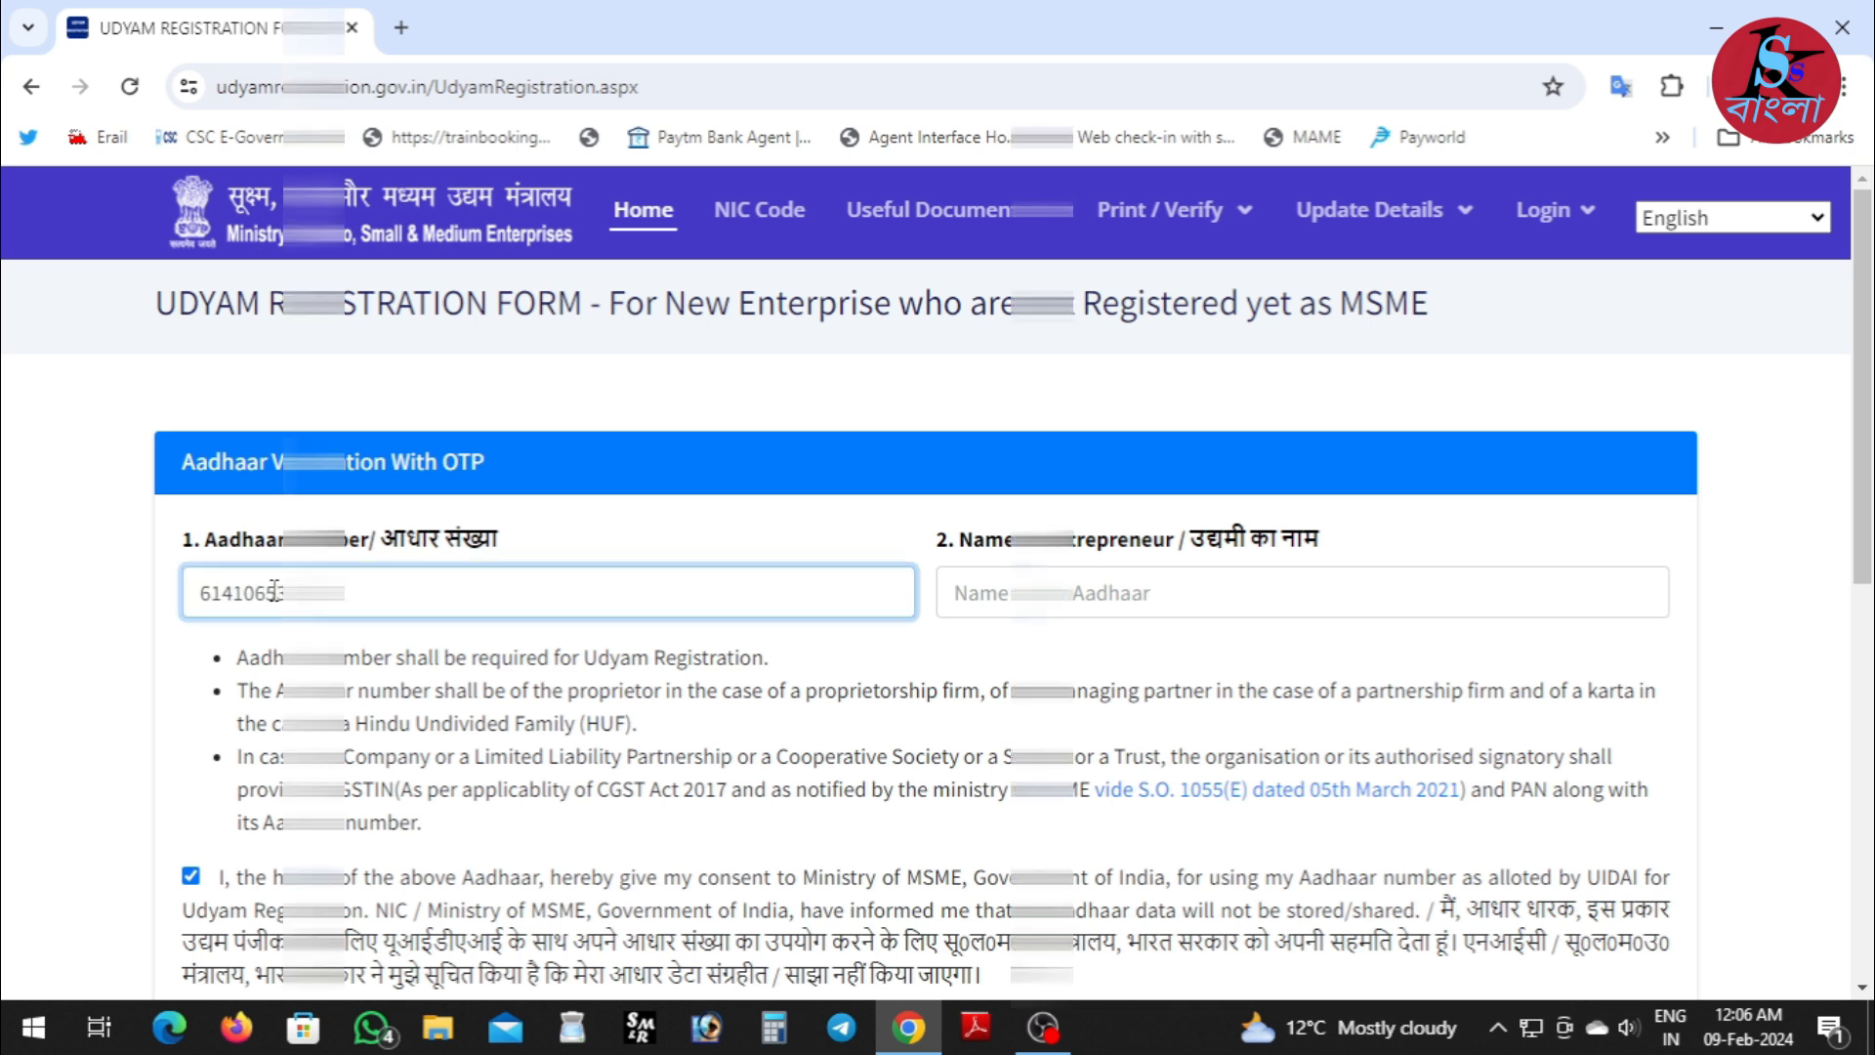
Enter the entrepreneur's name as per Aadhaar and, with the consent kept accepted, validate the details to generate the OTP
left_click_drag(944, 553, 1181, 572)
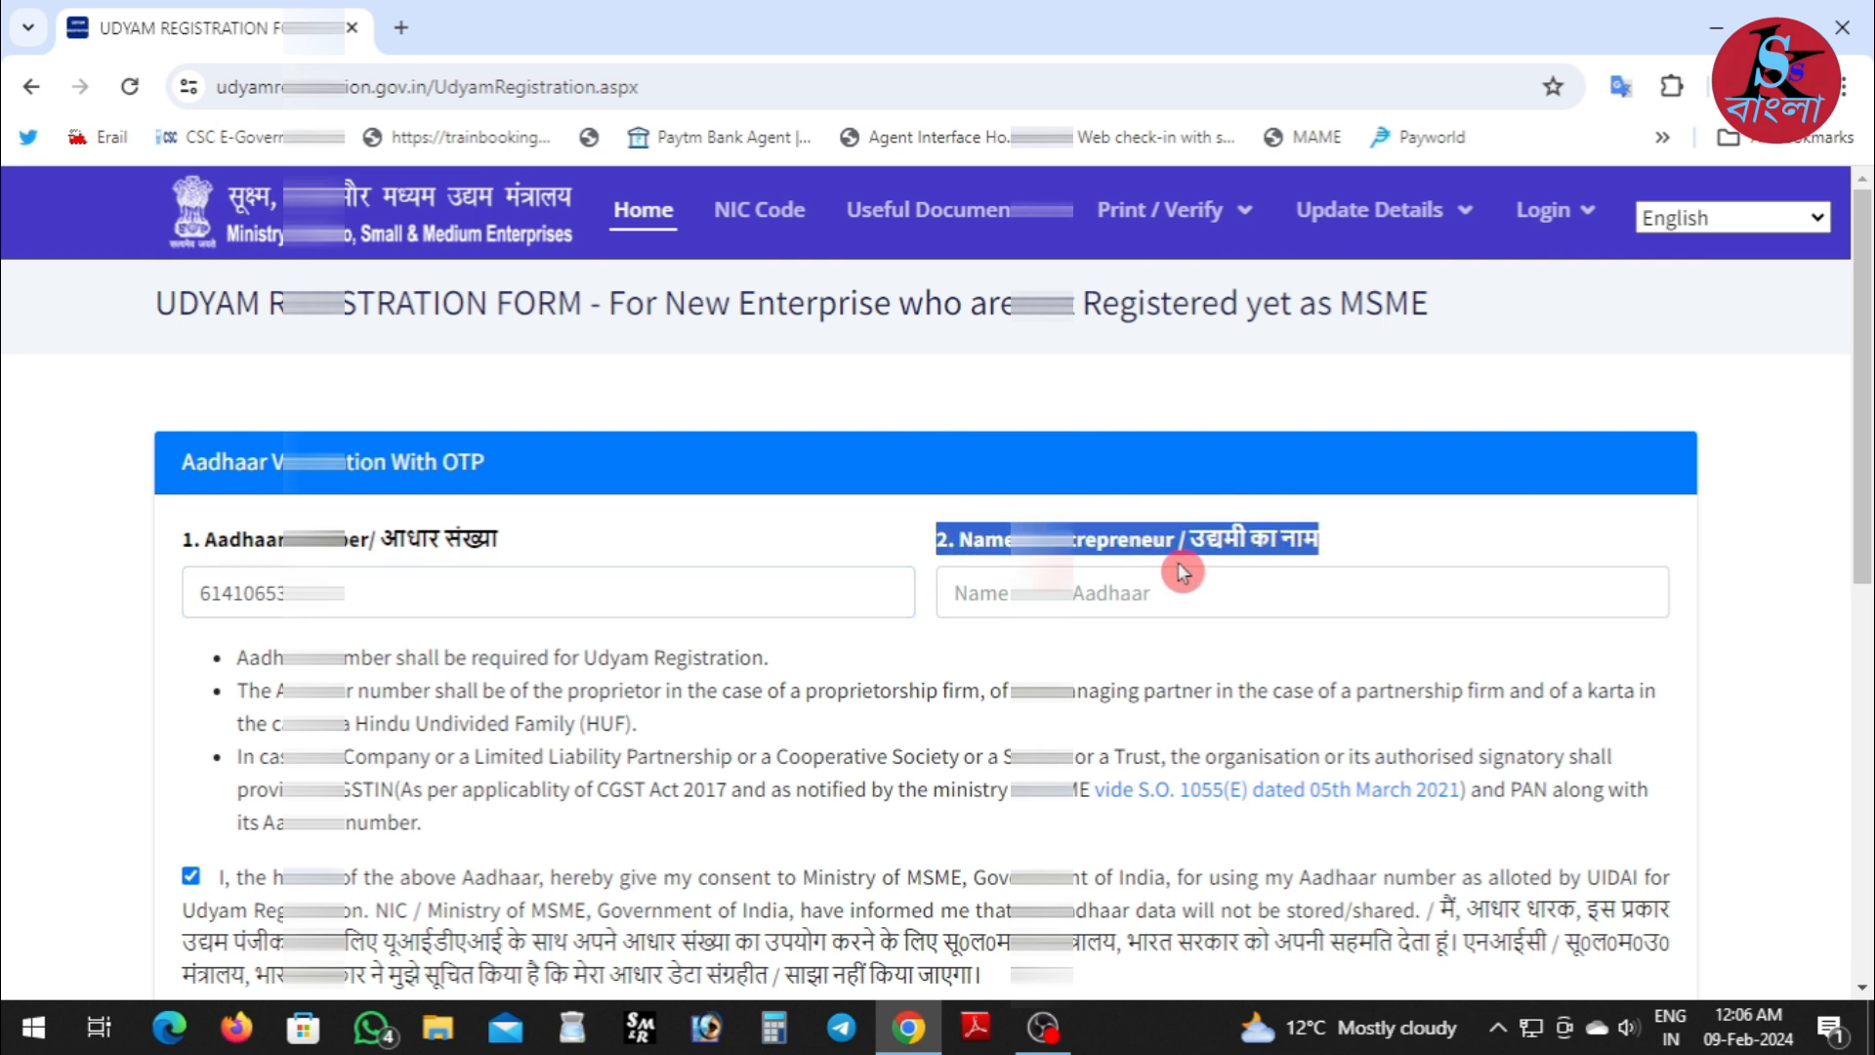
left_click(1115, 553)
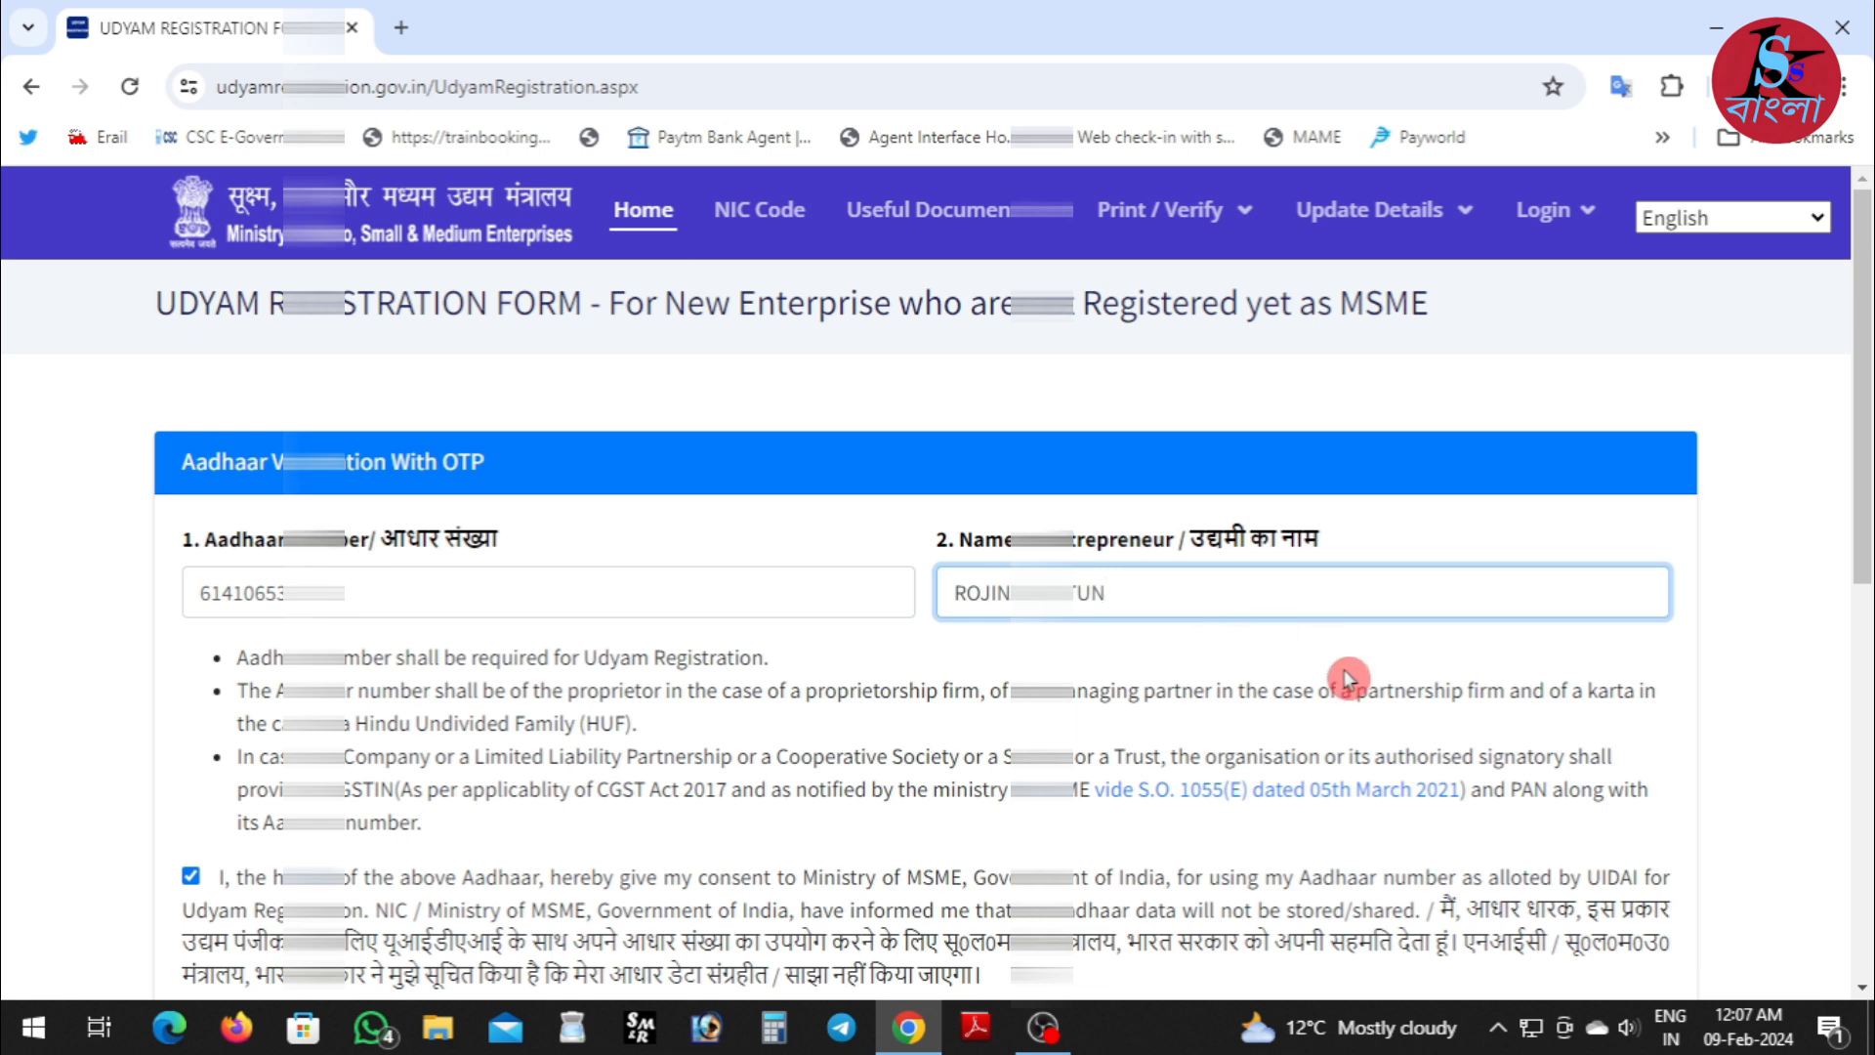
left_click_drag(239, 649, 1042, 828)
scroll(1041, 828, "down", 3)
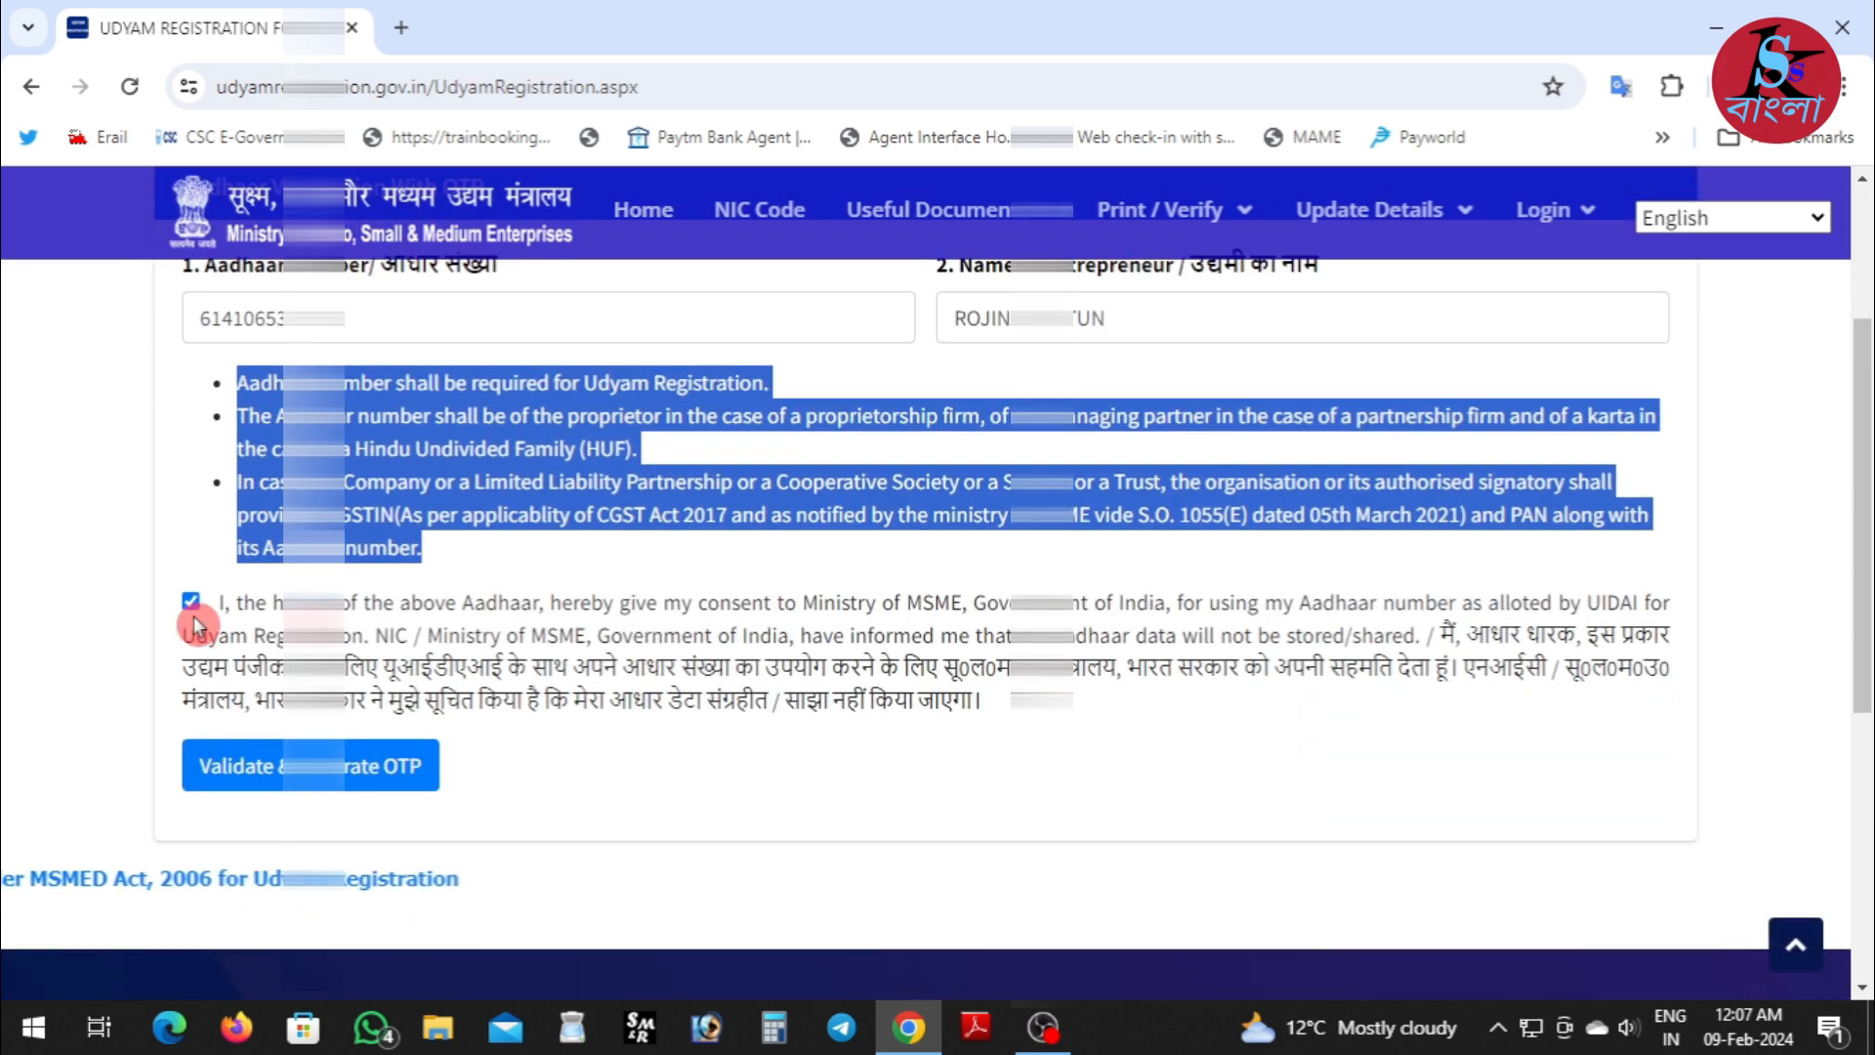
left_click_drag(247, 603, 952, 700)
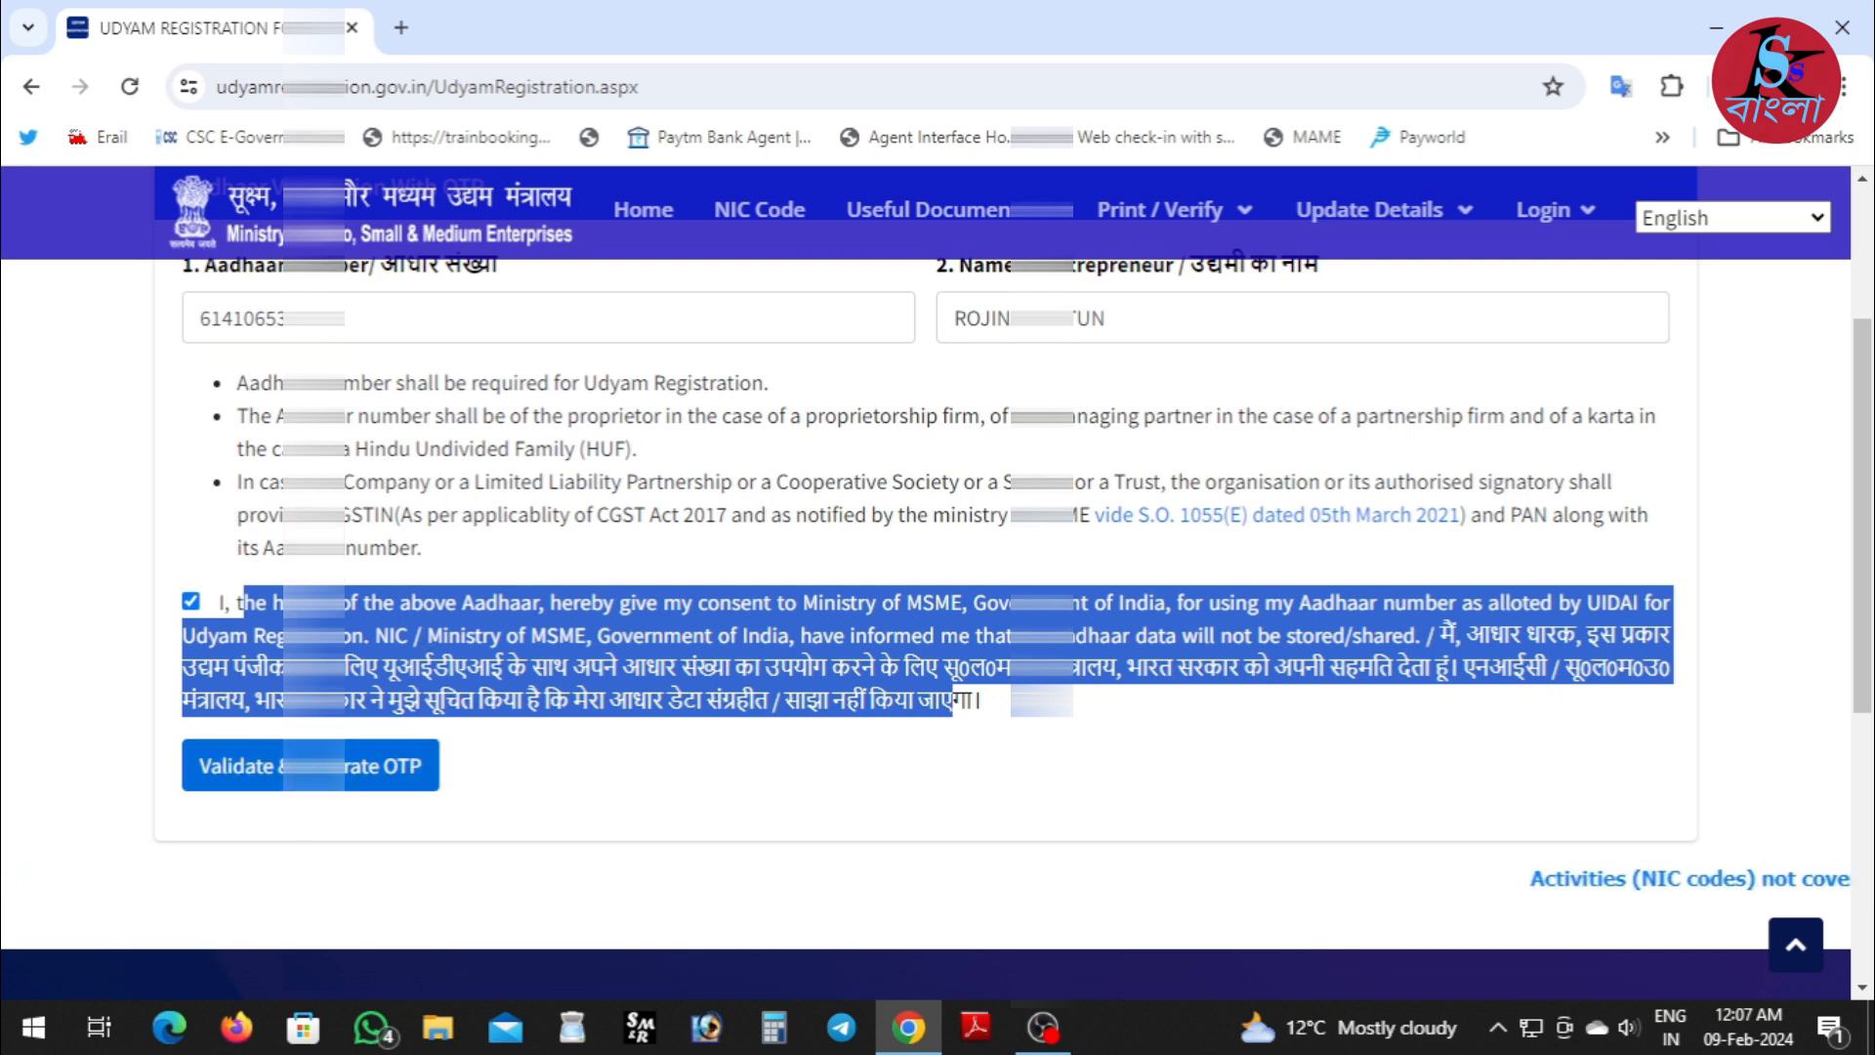
left_click(349, 782)
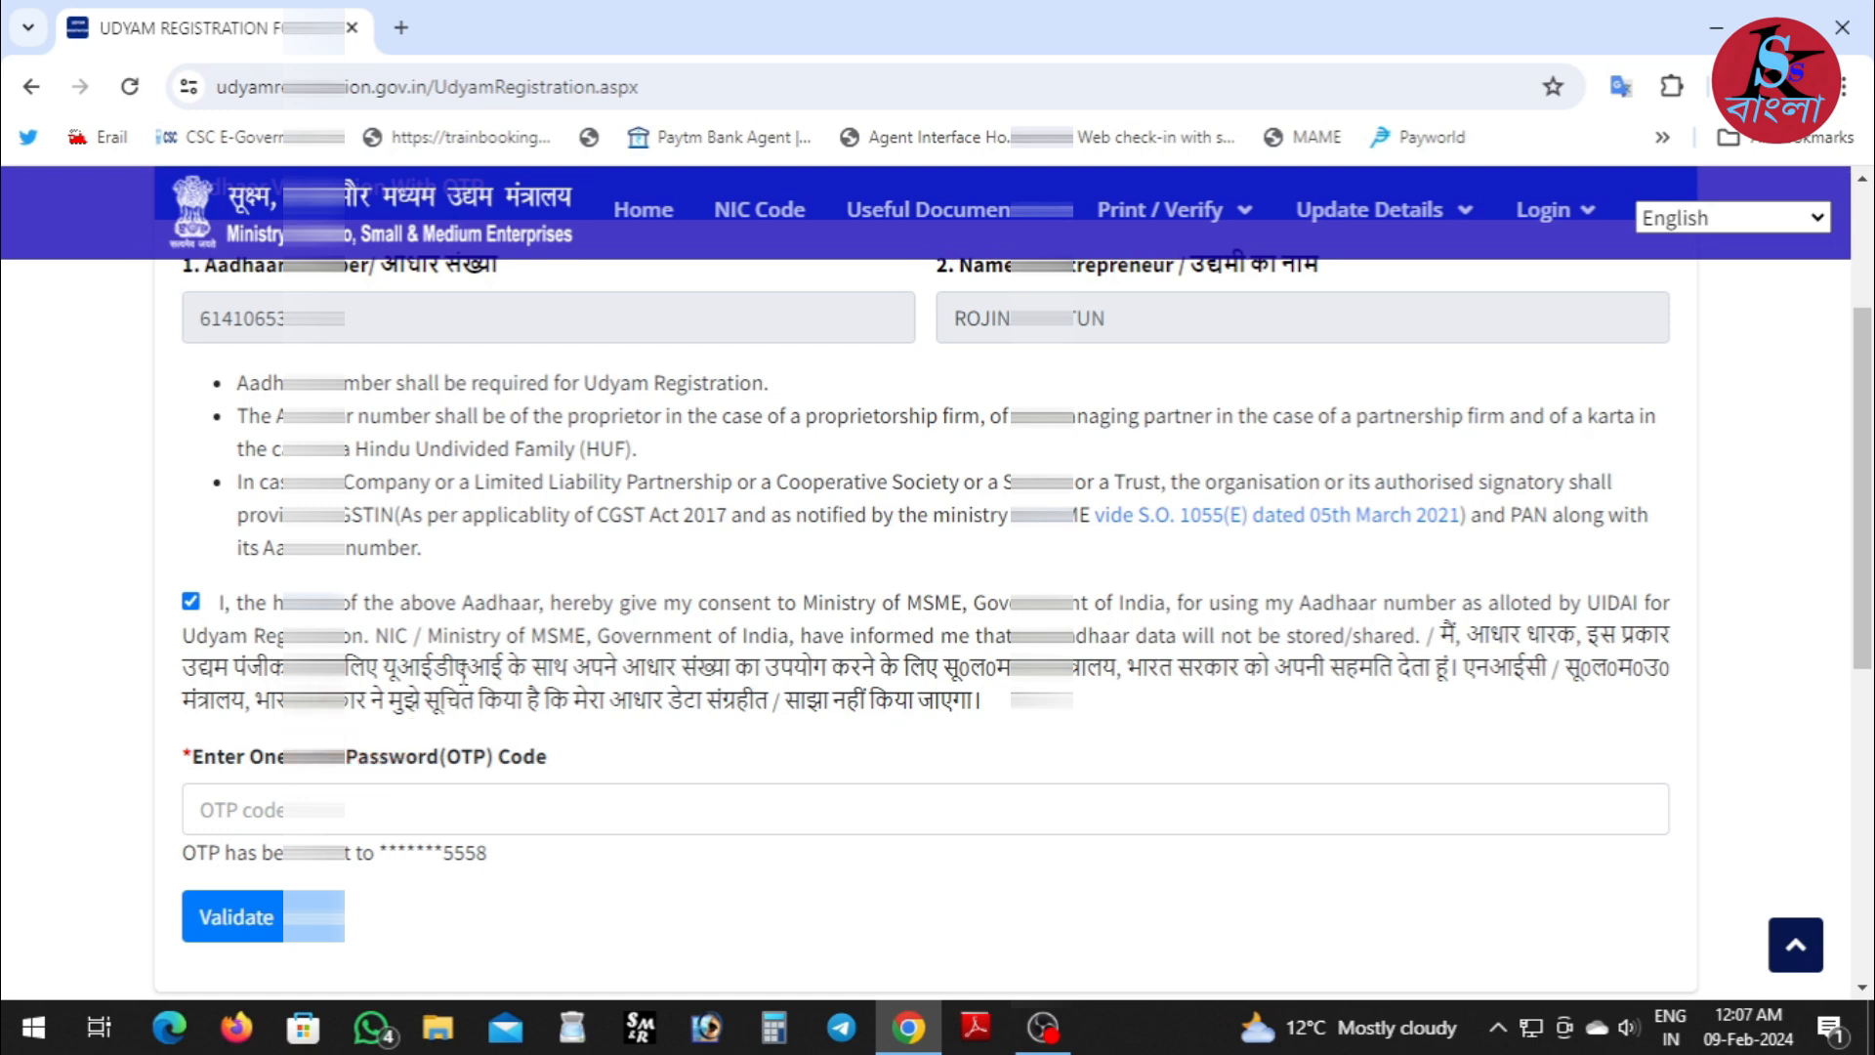
Enter the one-time password sent to the registered mobile and validate it to verify the Aadhaar
scroll(469, 671, "up", 1)
scroll(469, 671, "down", 1)
left_click(201, 810)
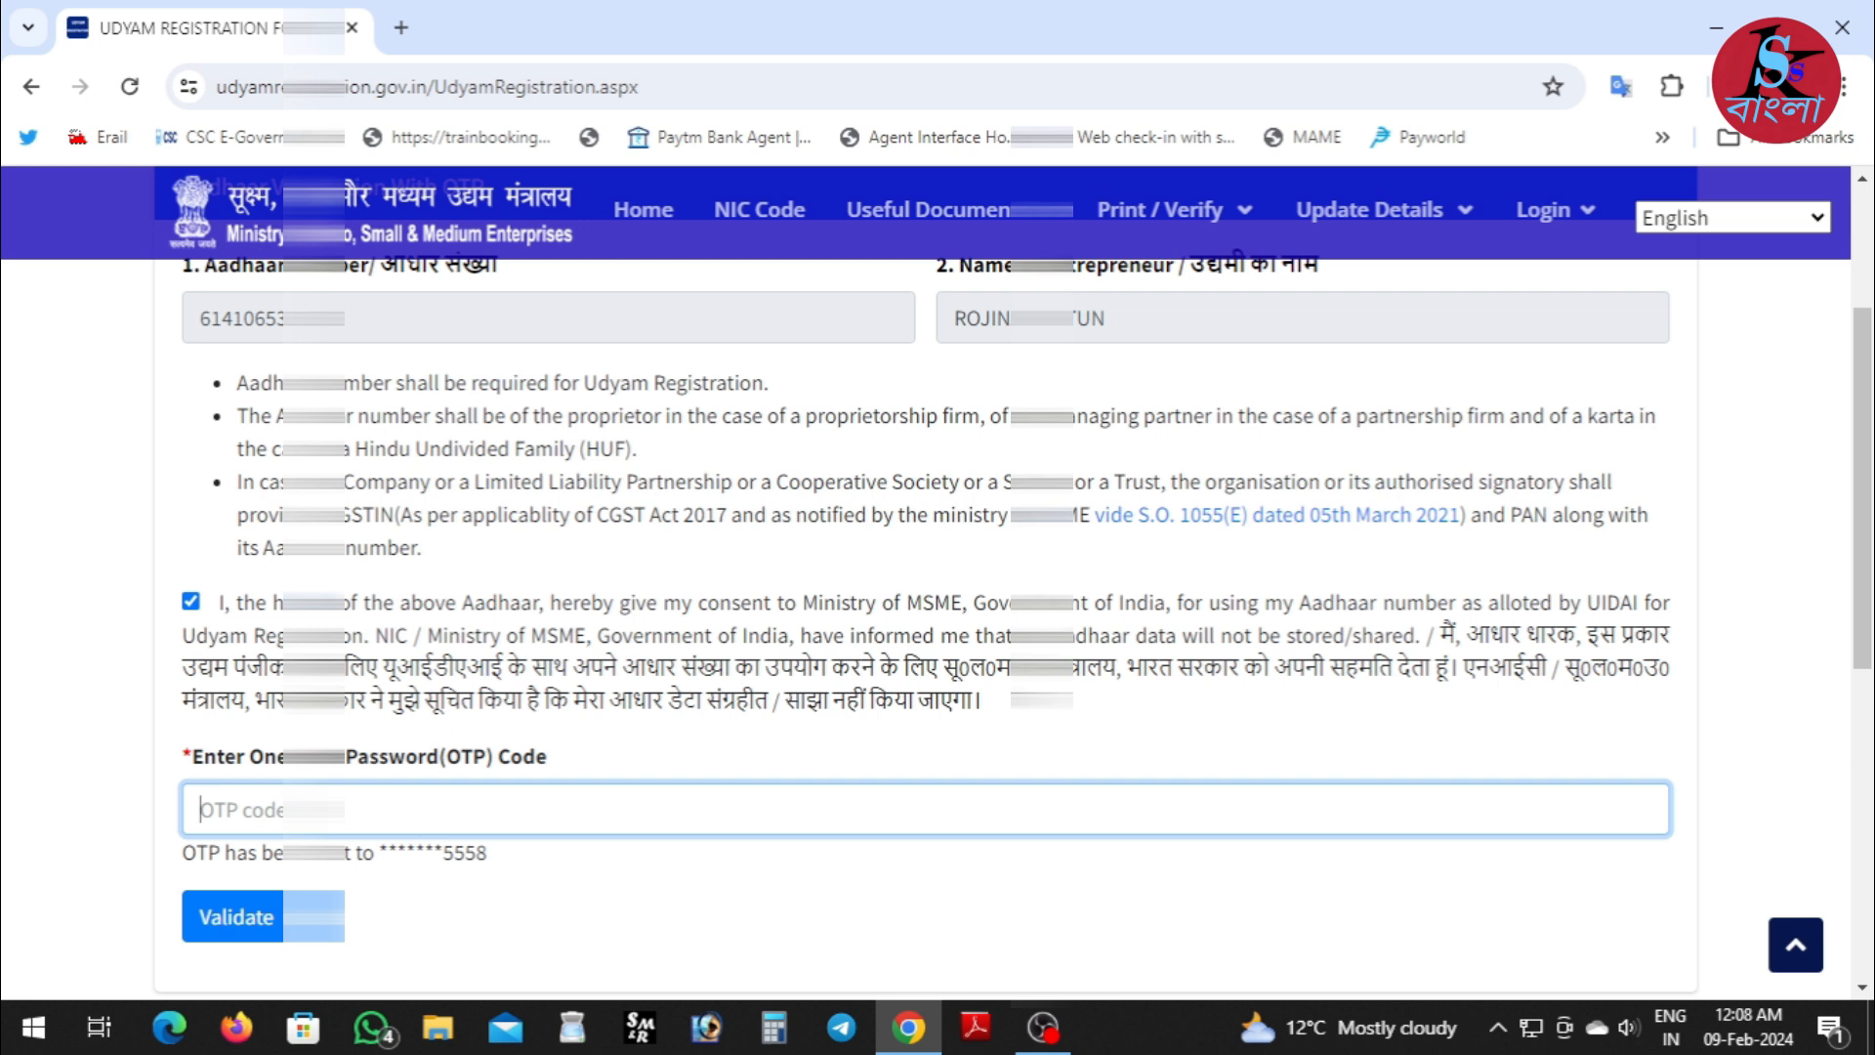
left_click_drag(207, 864, 494, 865)
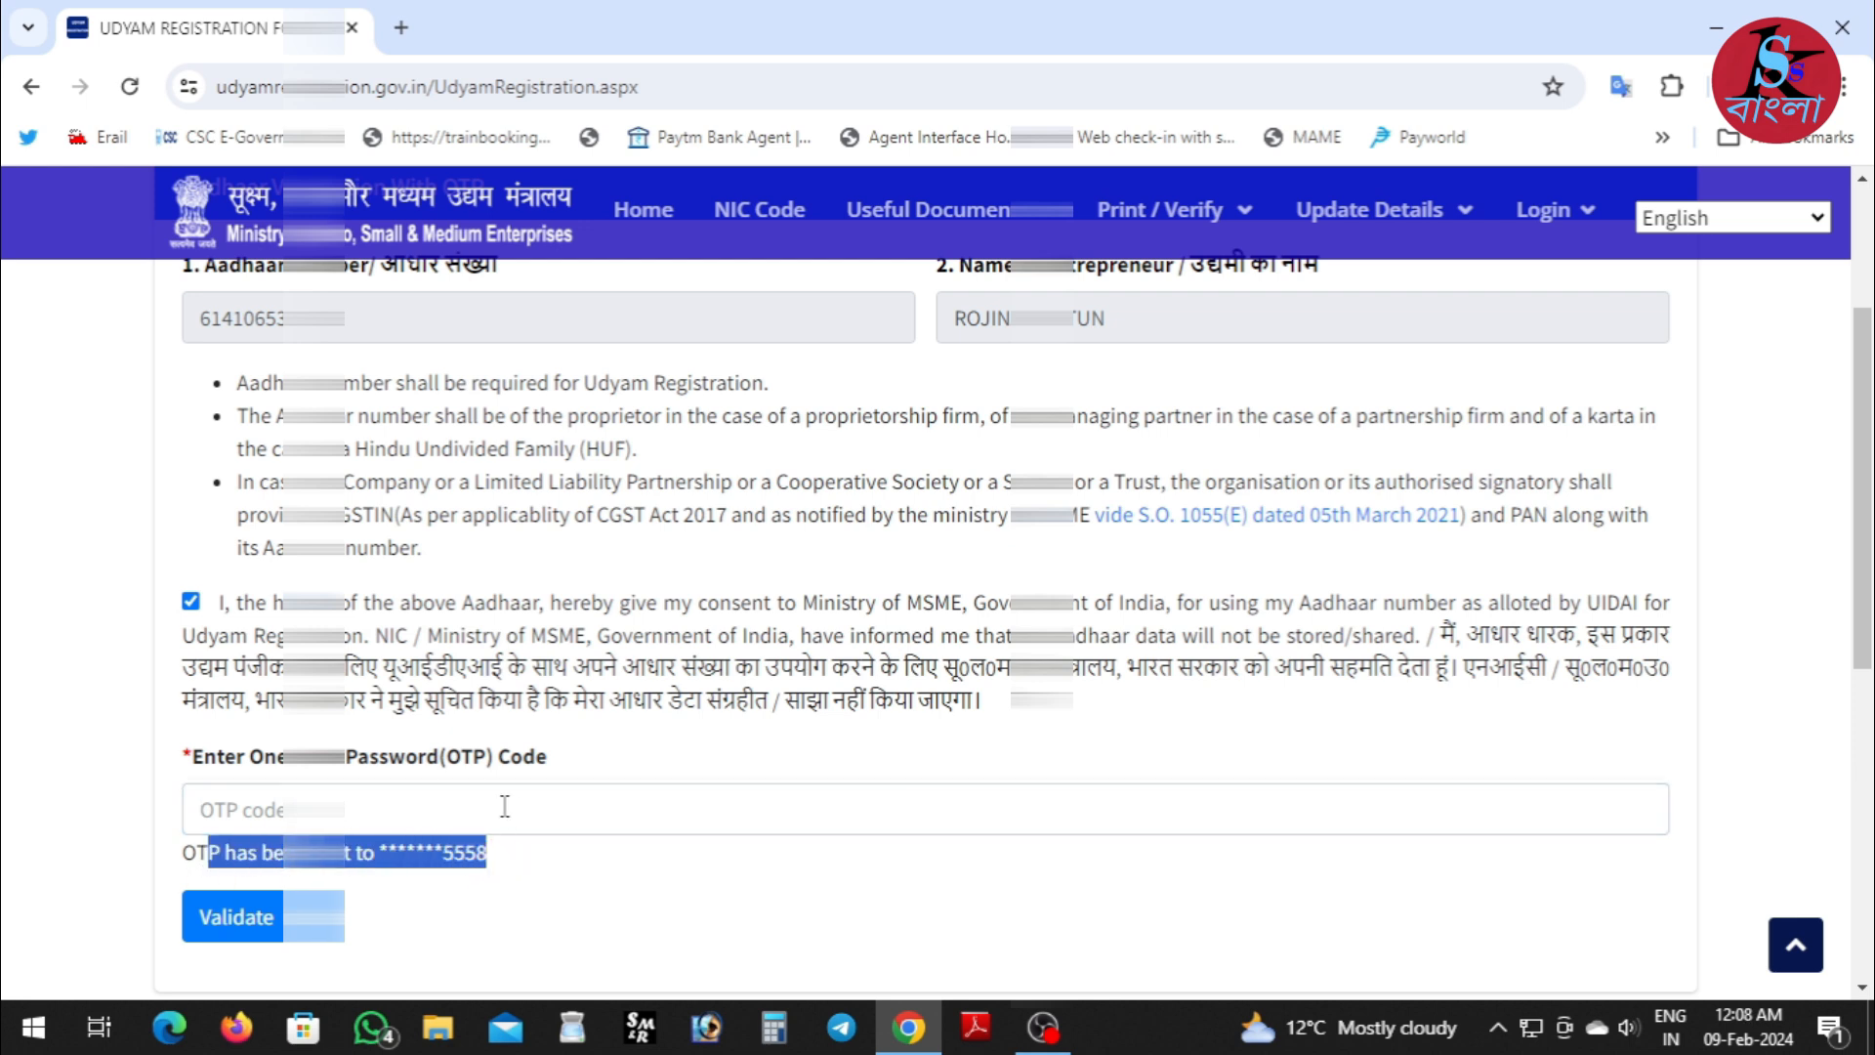
left_click(225, 810)
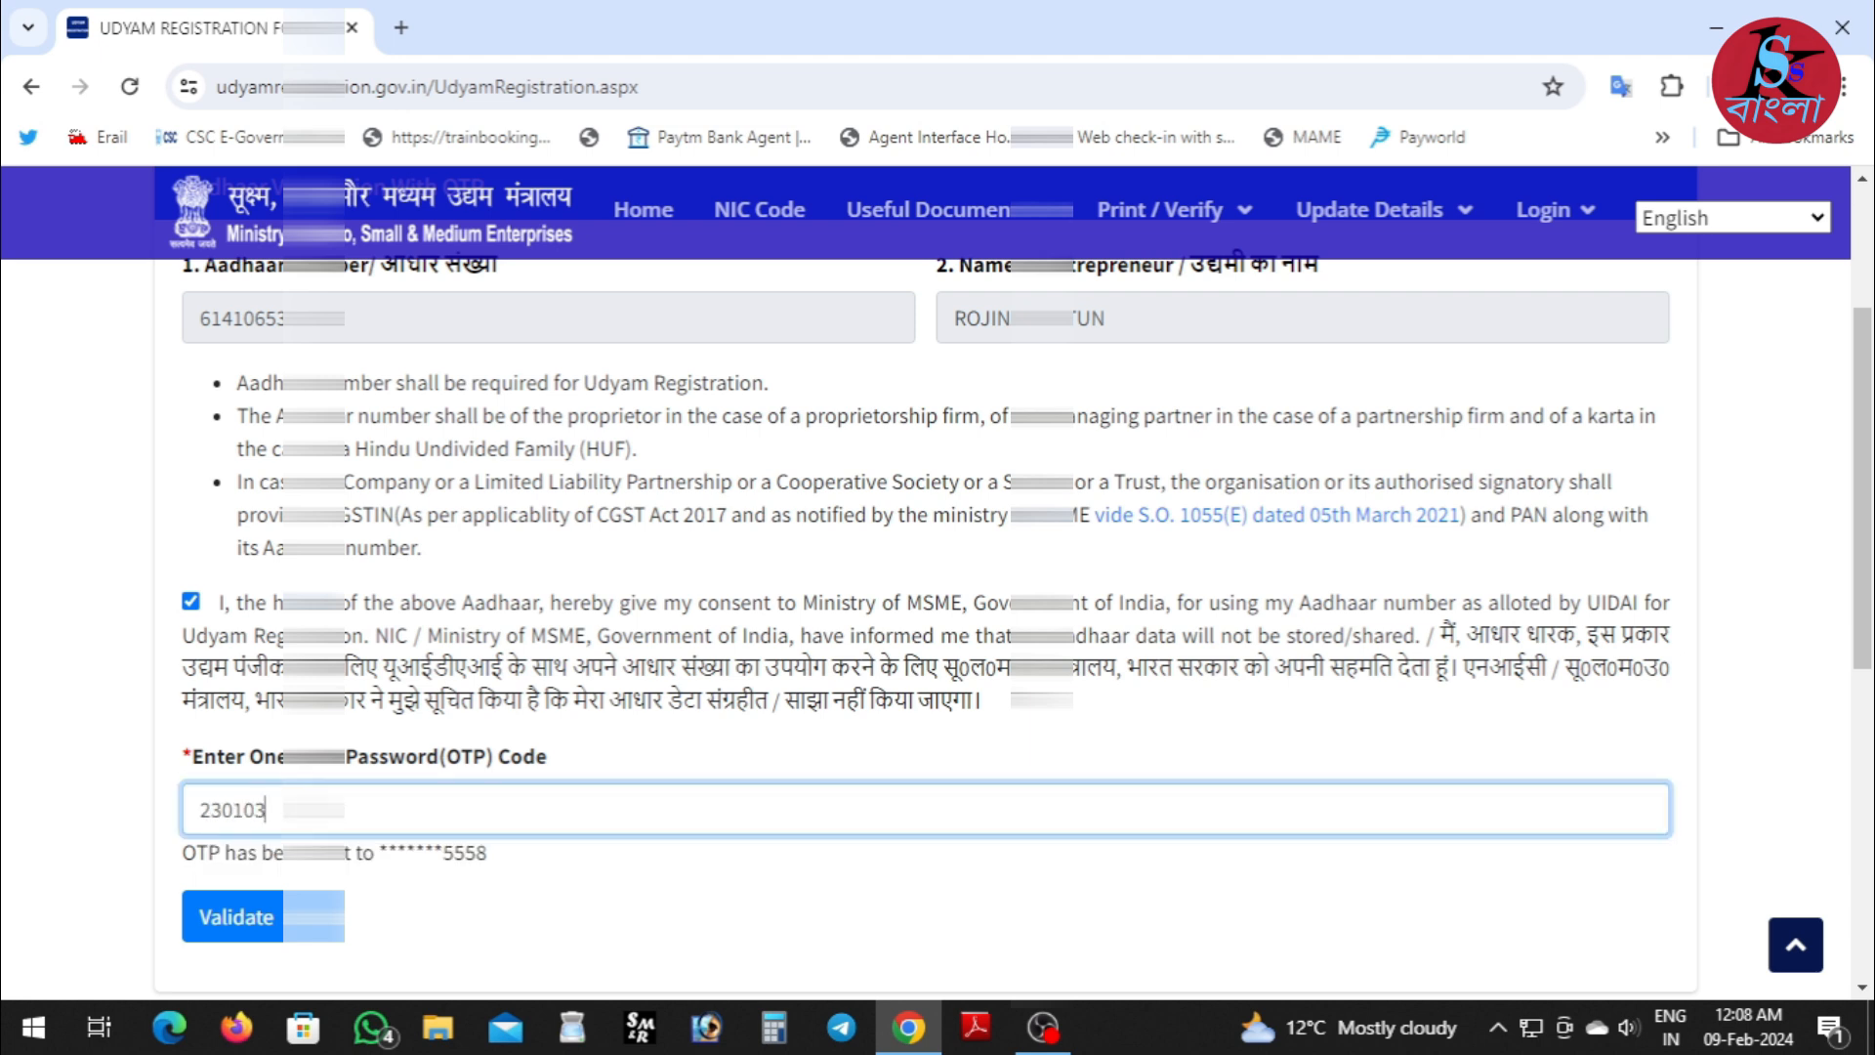
left_click(223, 937)
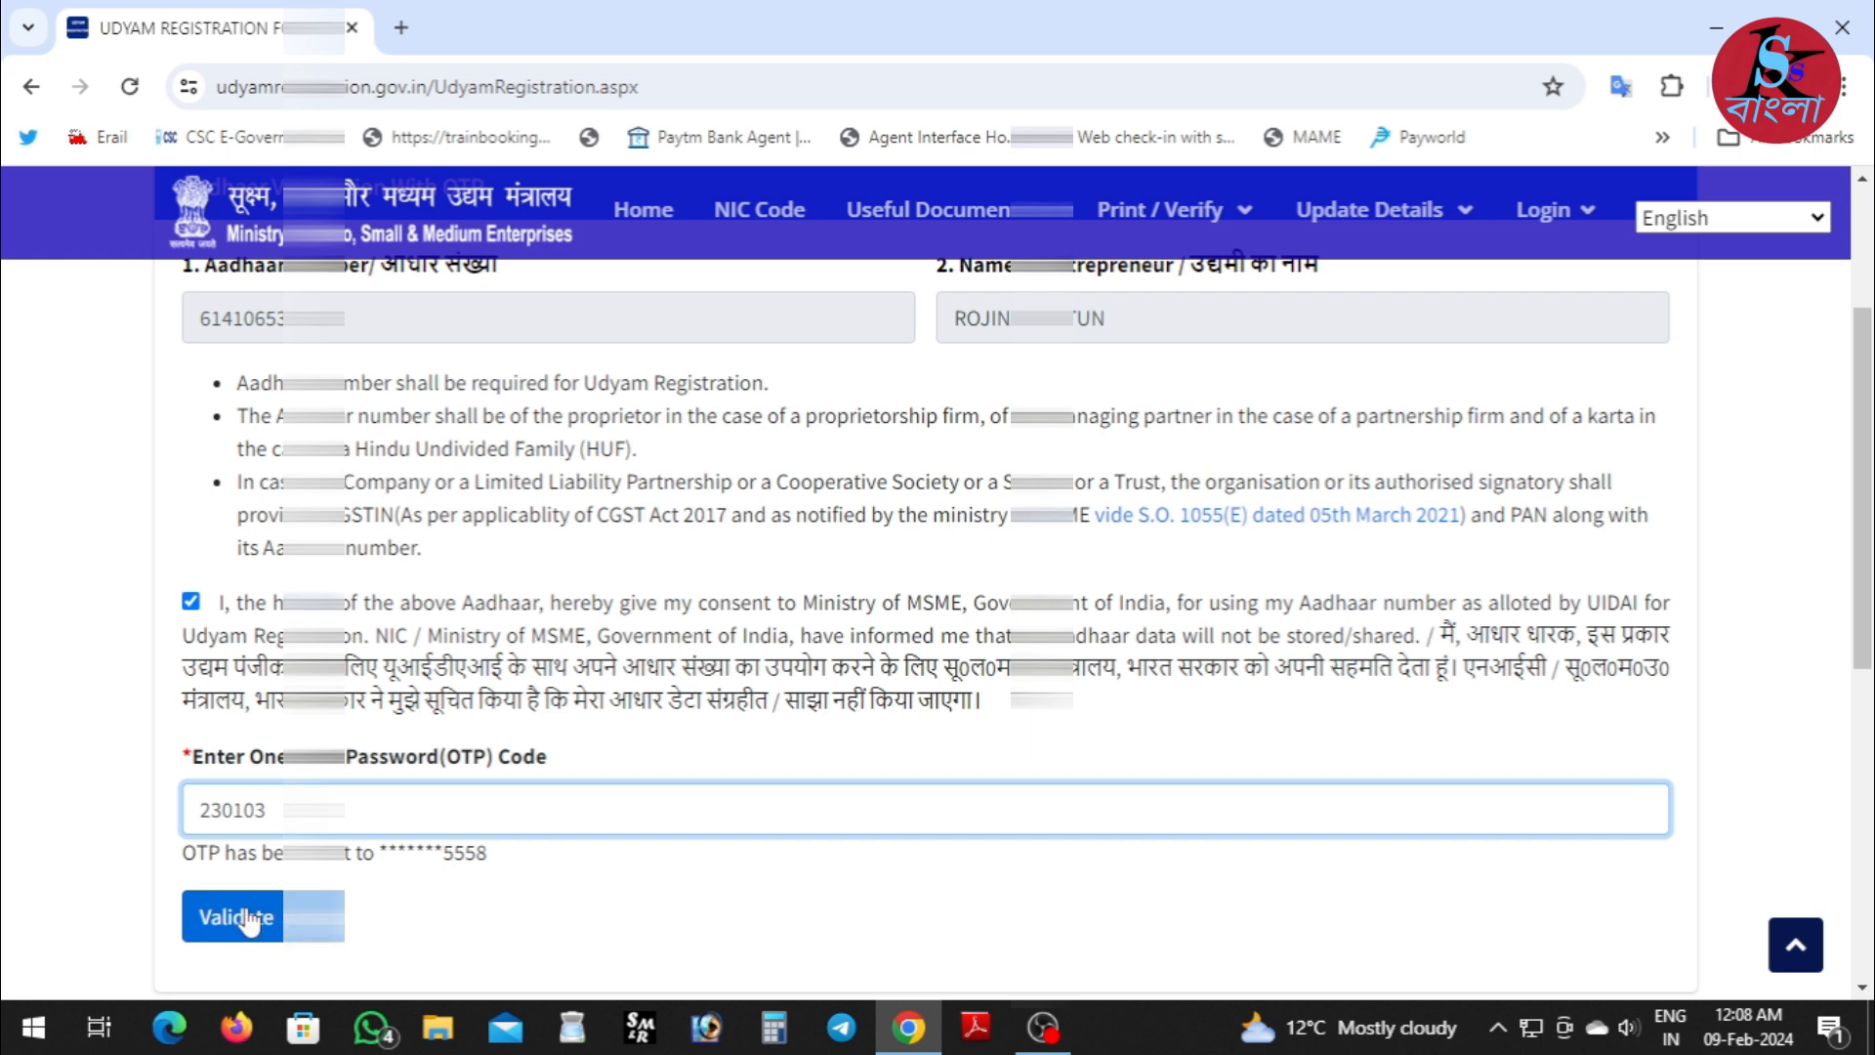
left_click(259, 920)
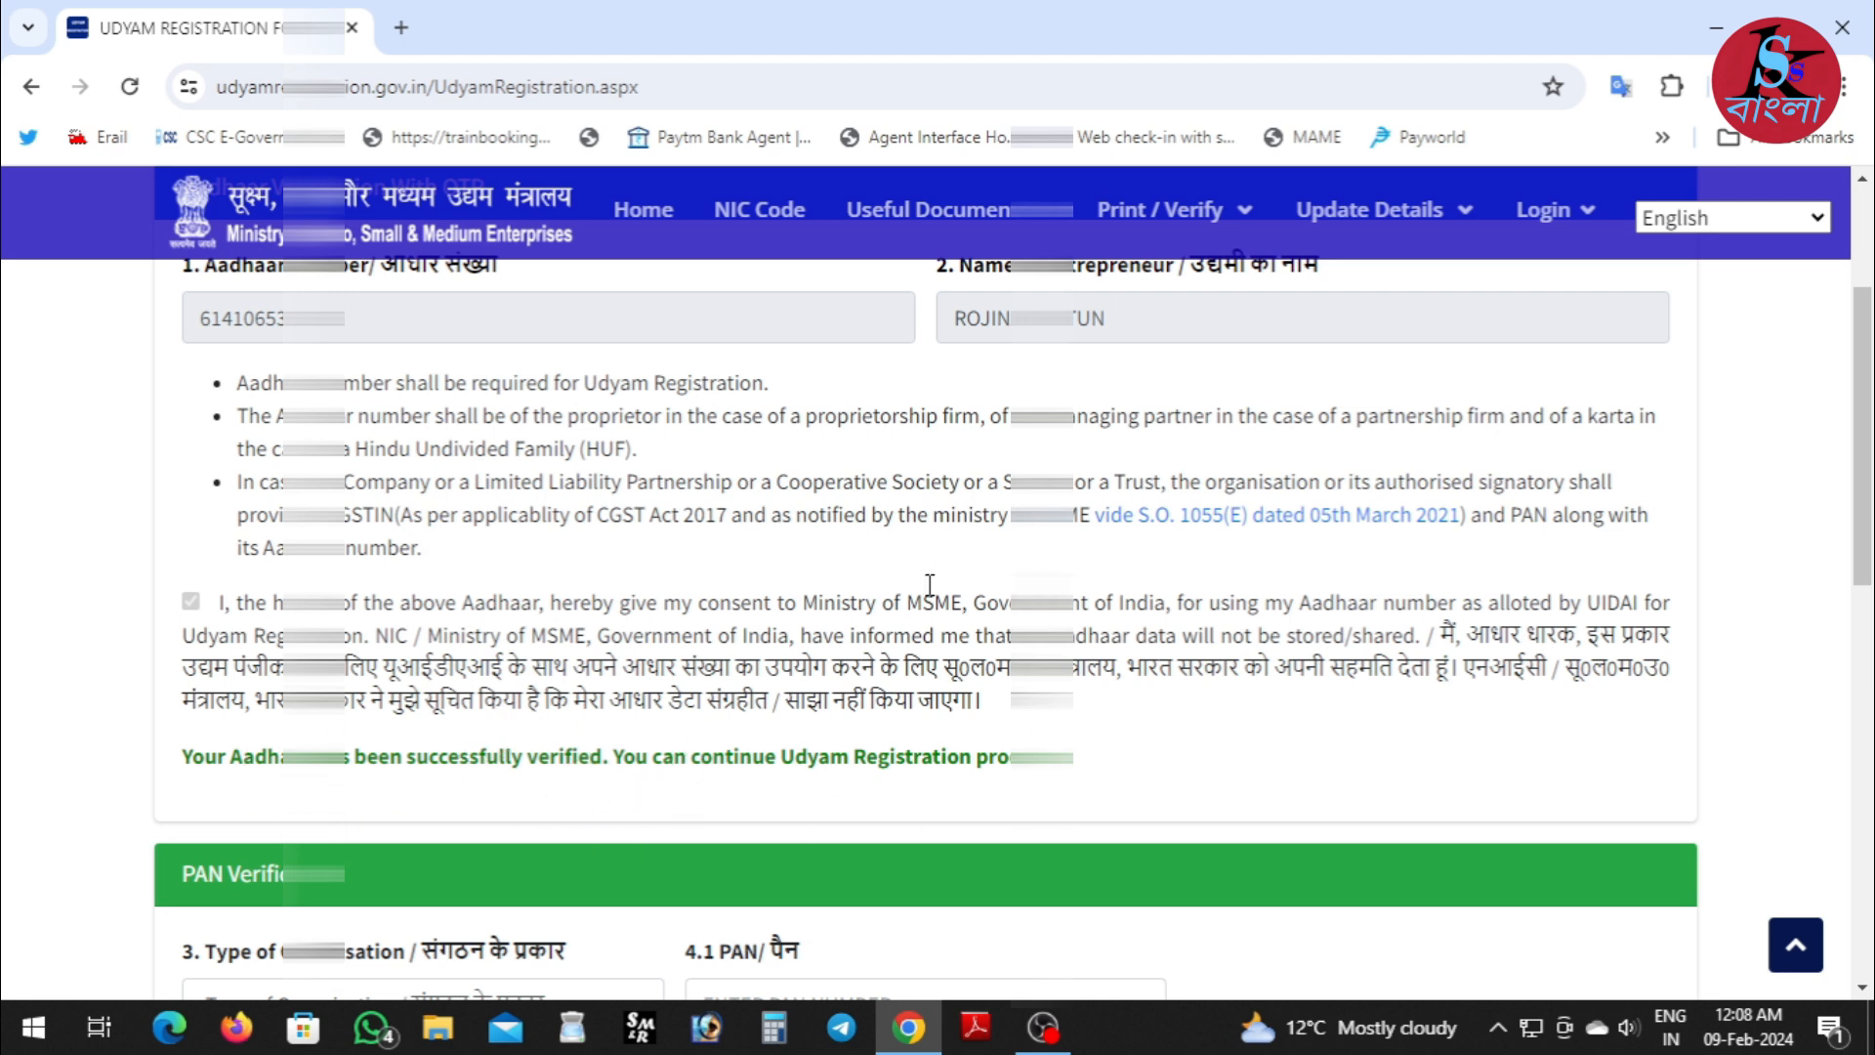
Set the type of organisation for PAN verification to 1. Proprietary
scroll(1177, 591, "down", 4)
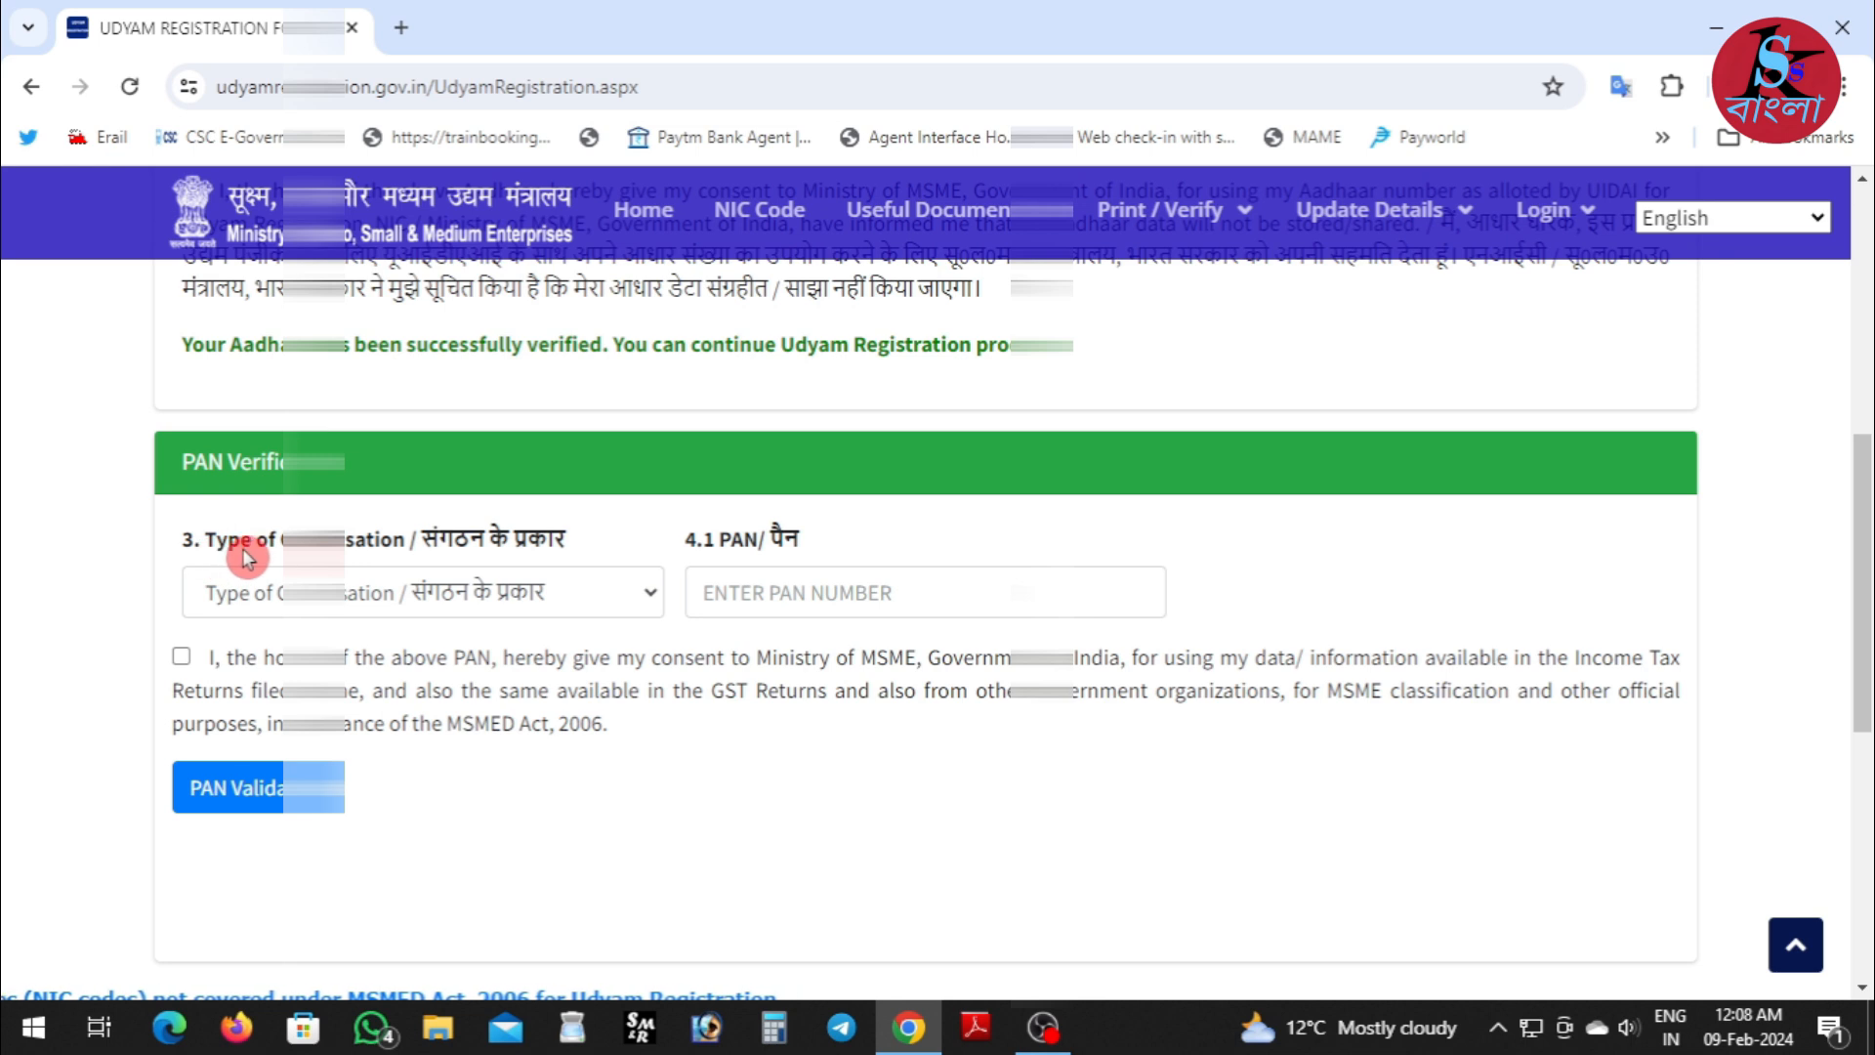
left_click(364, 599)
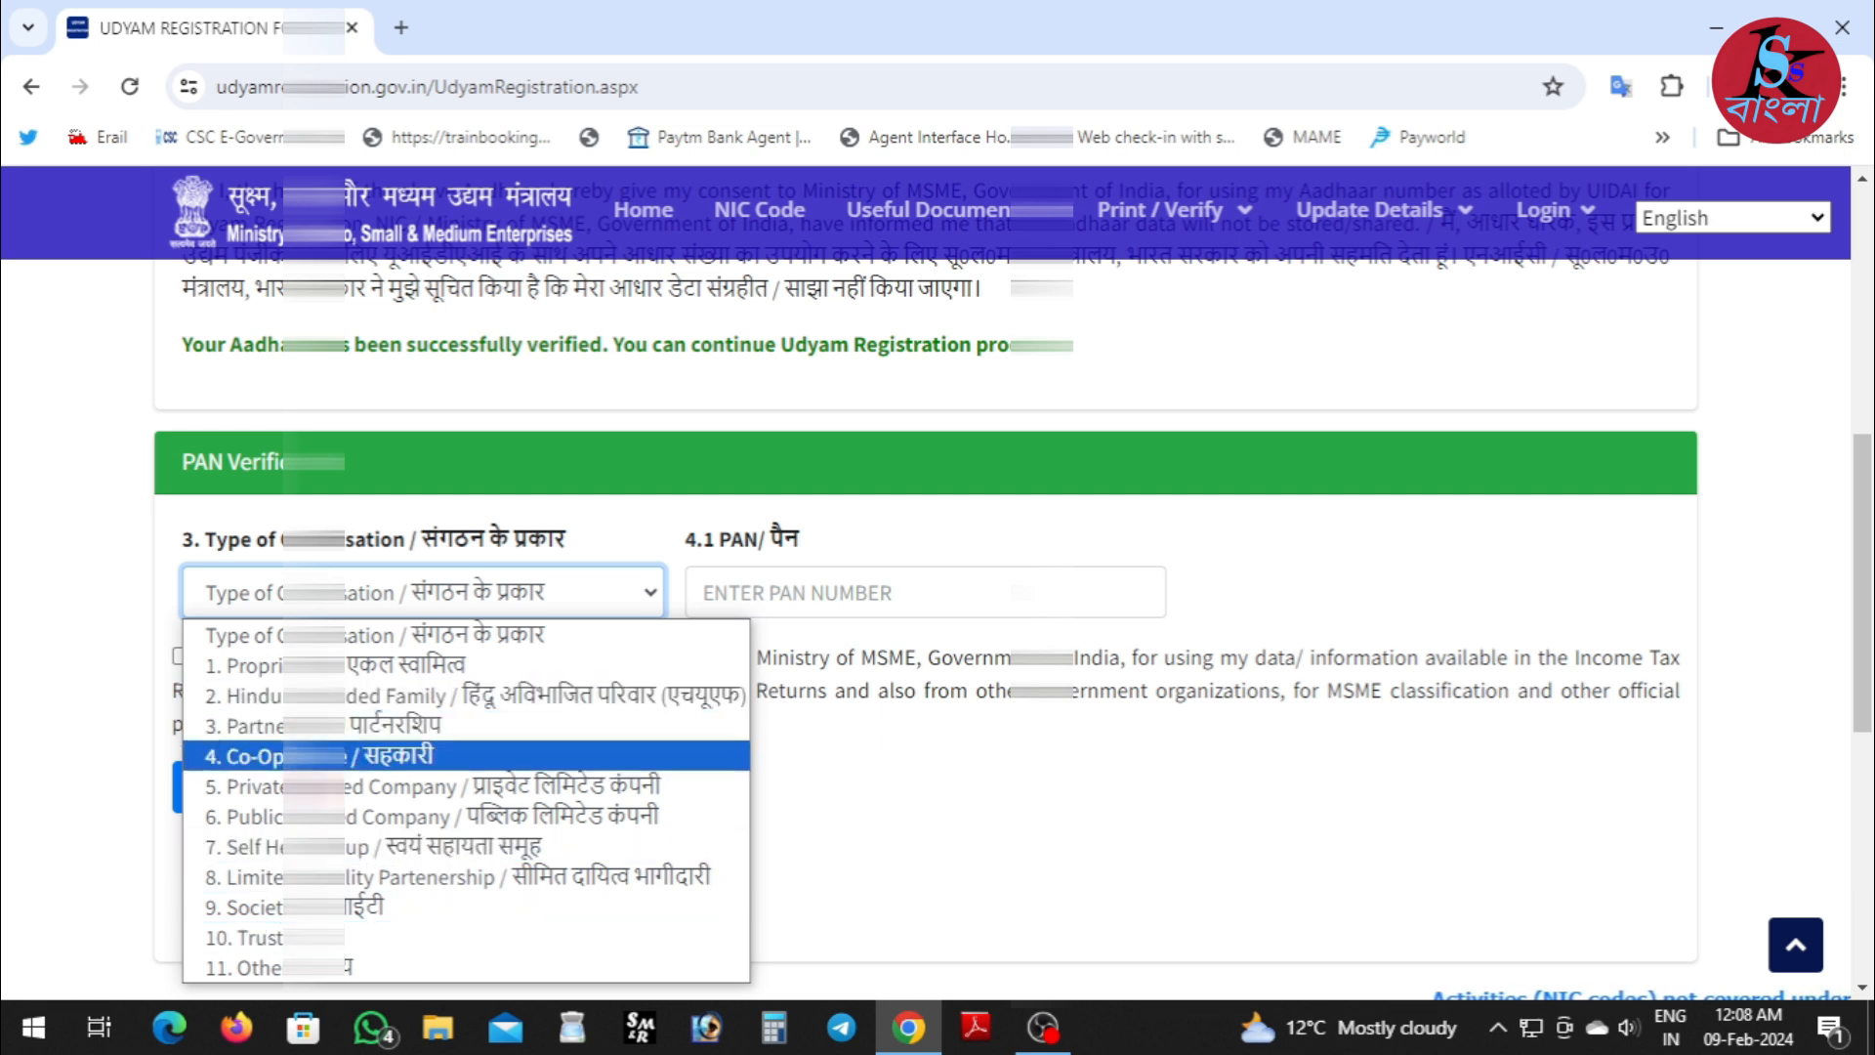
left_click(381, 661)
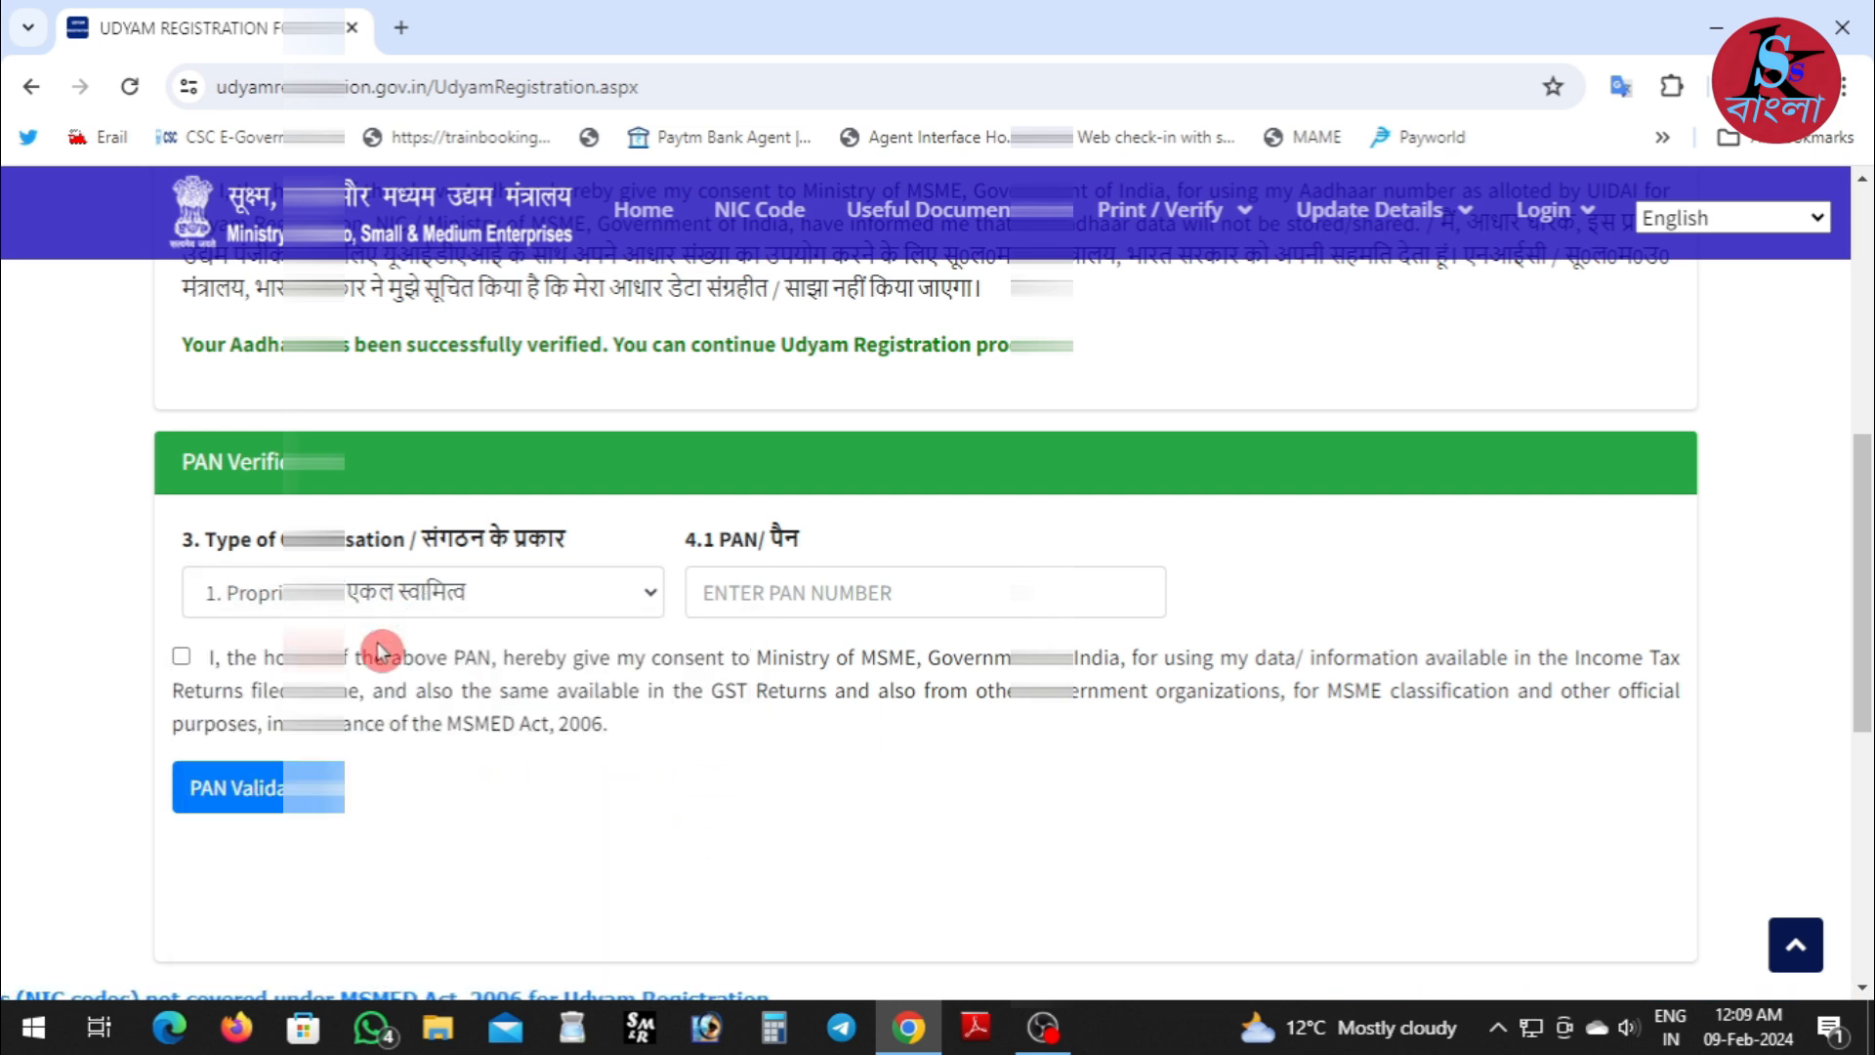
Paste the entrepreneur's PAN number, accept the PAN consent declaration and validate the PAN
left_click_drag(680, 549, 768, 545)
left_click(769, 584)
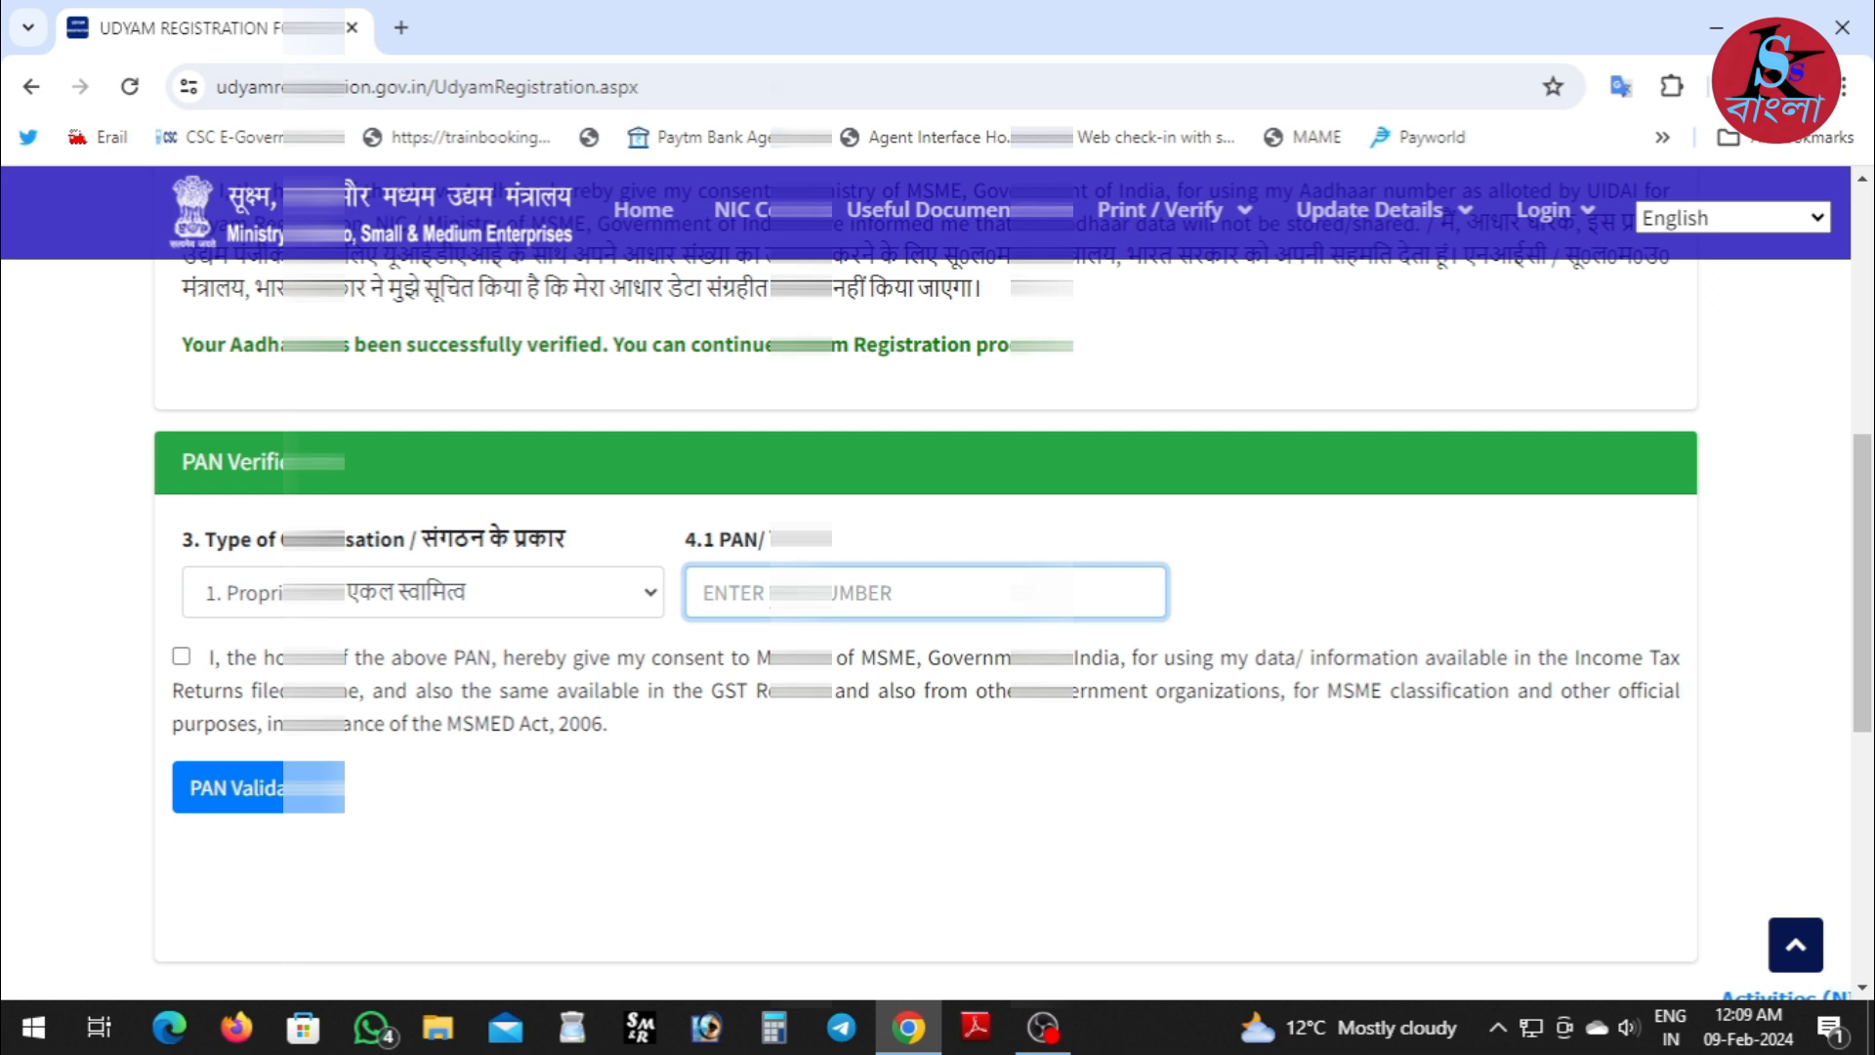
key("ctrl+v")
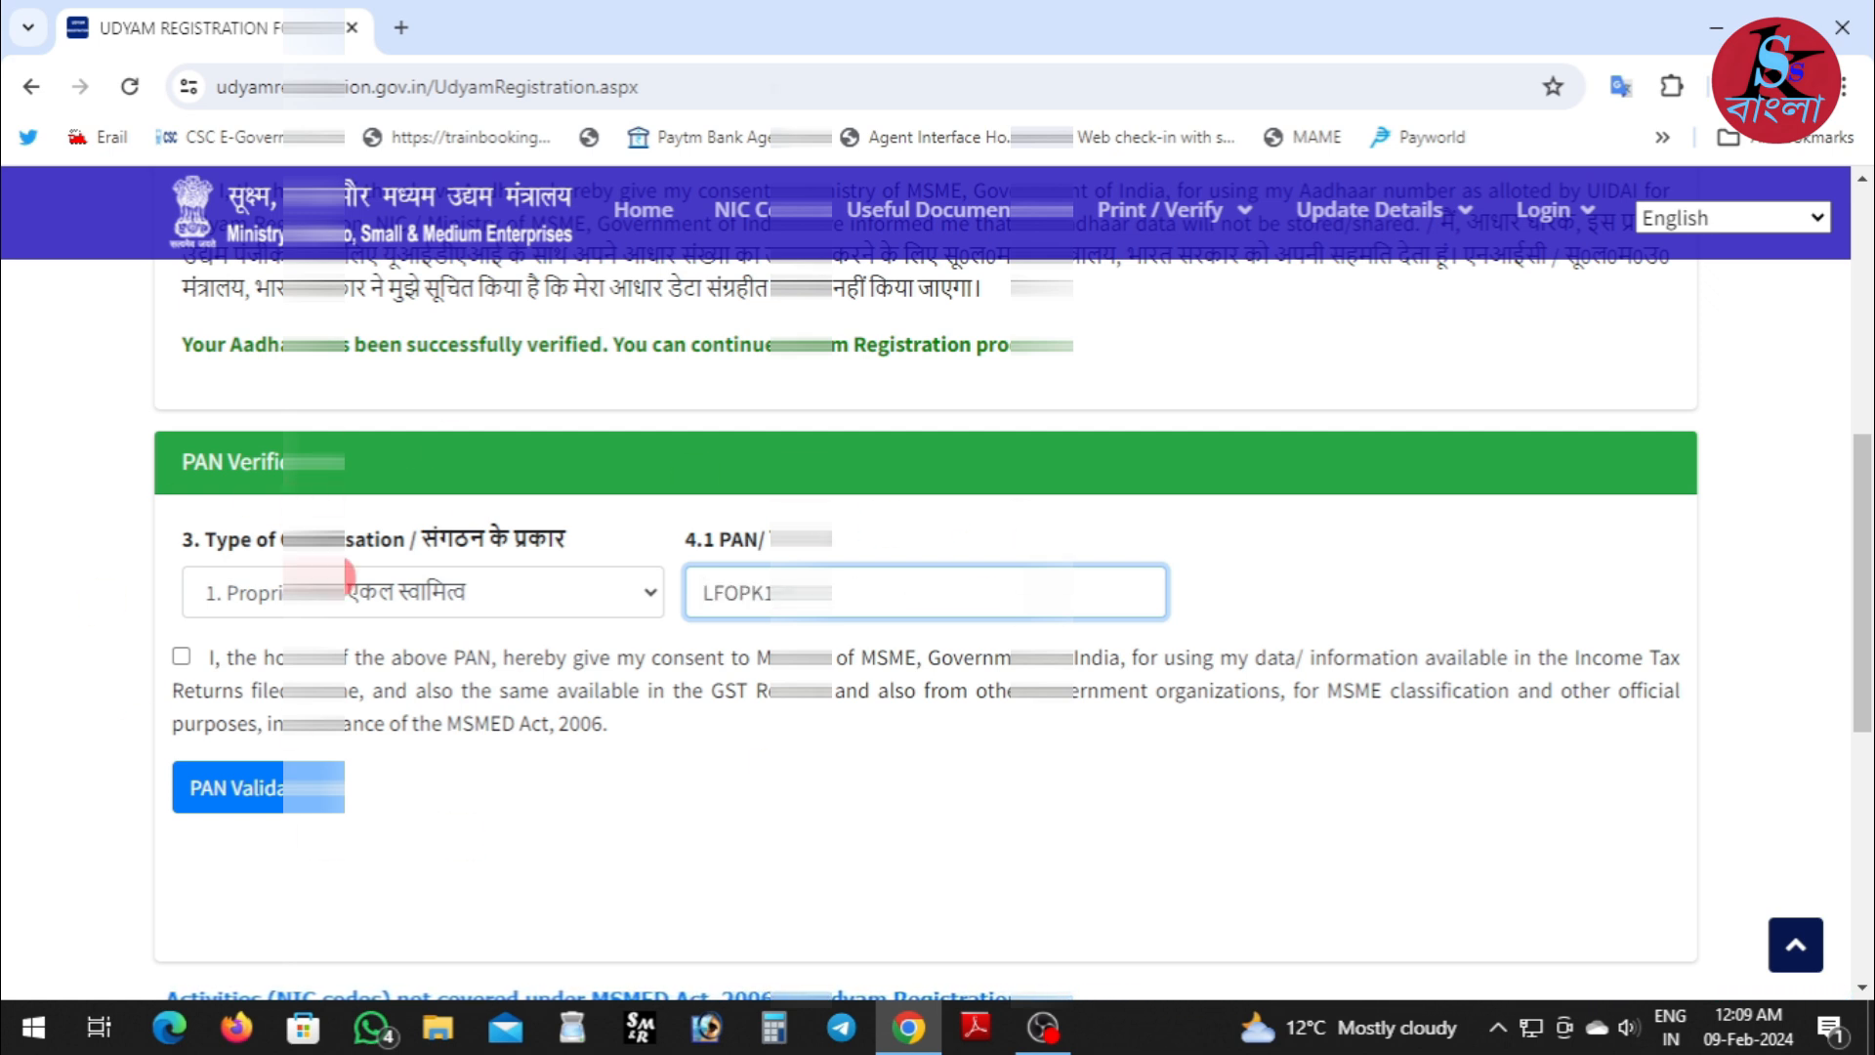
left_click_drag(214, 656, 688, 746)
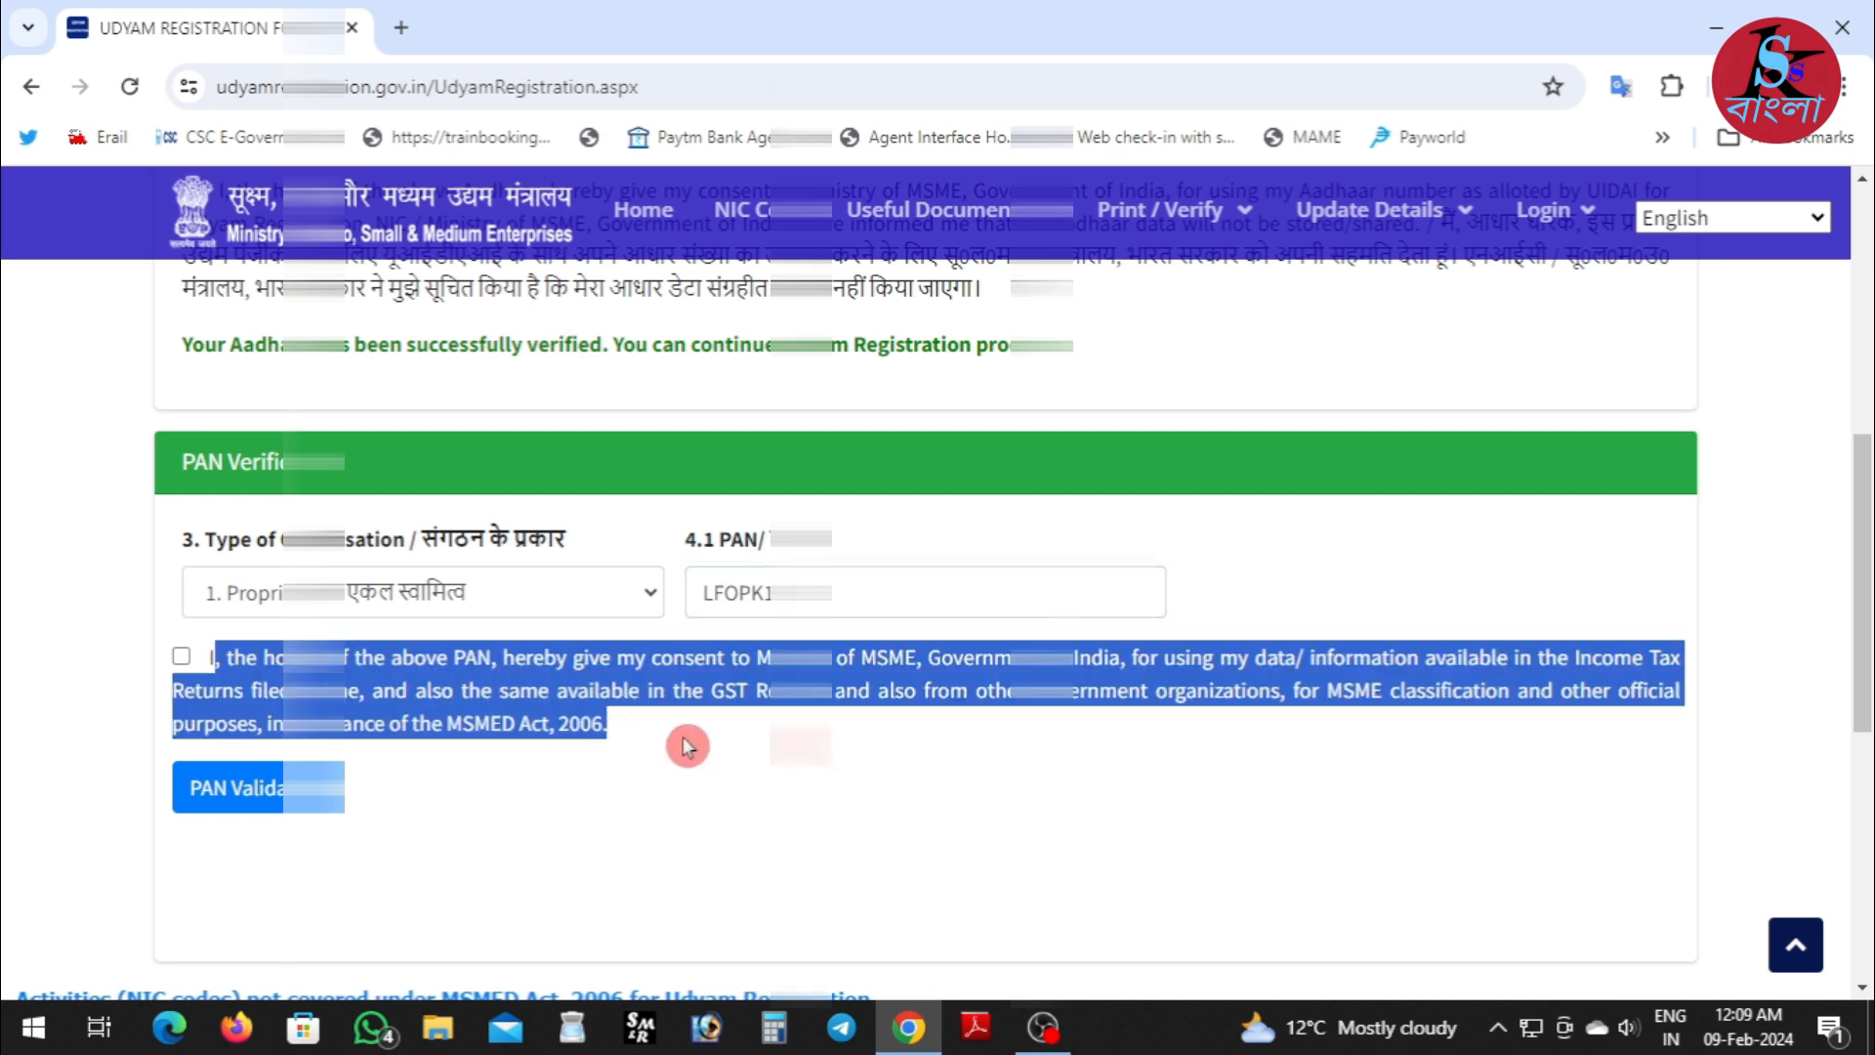
left_click(766, 736)
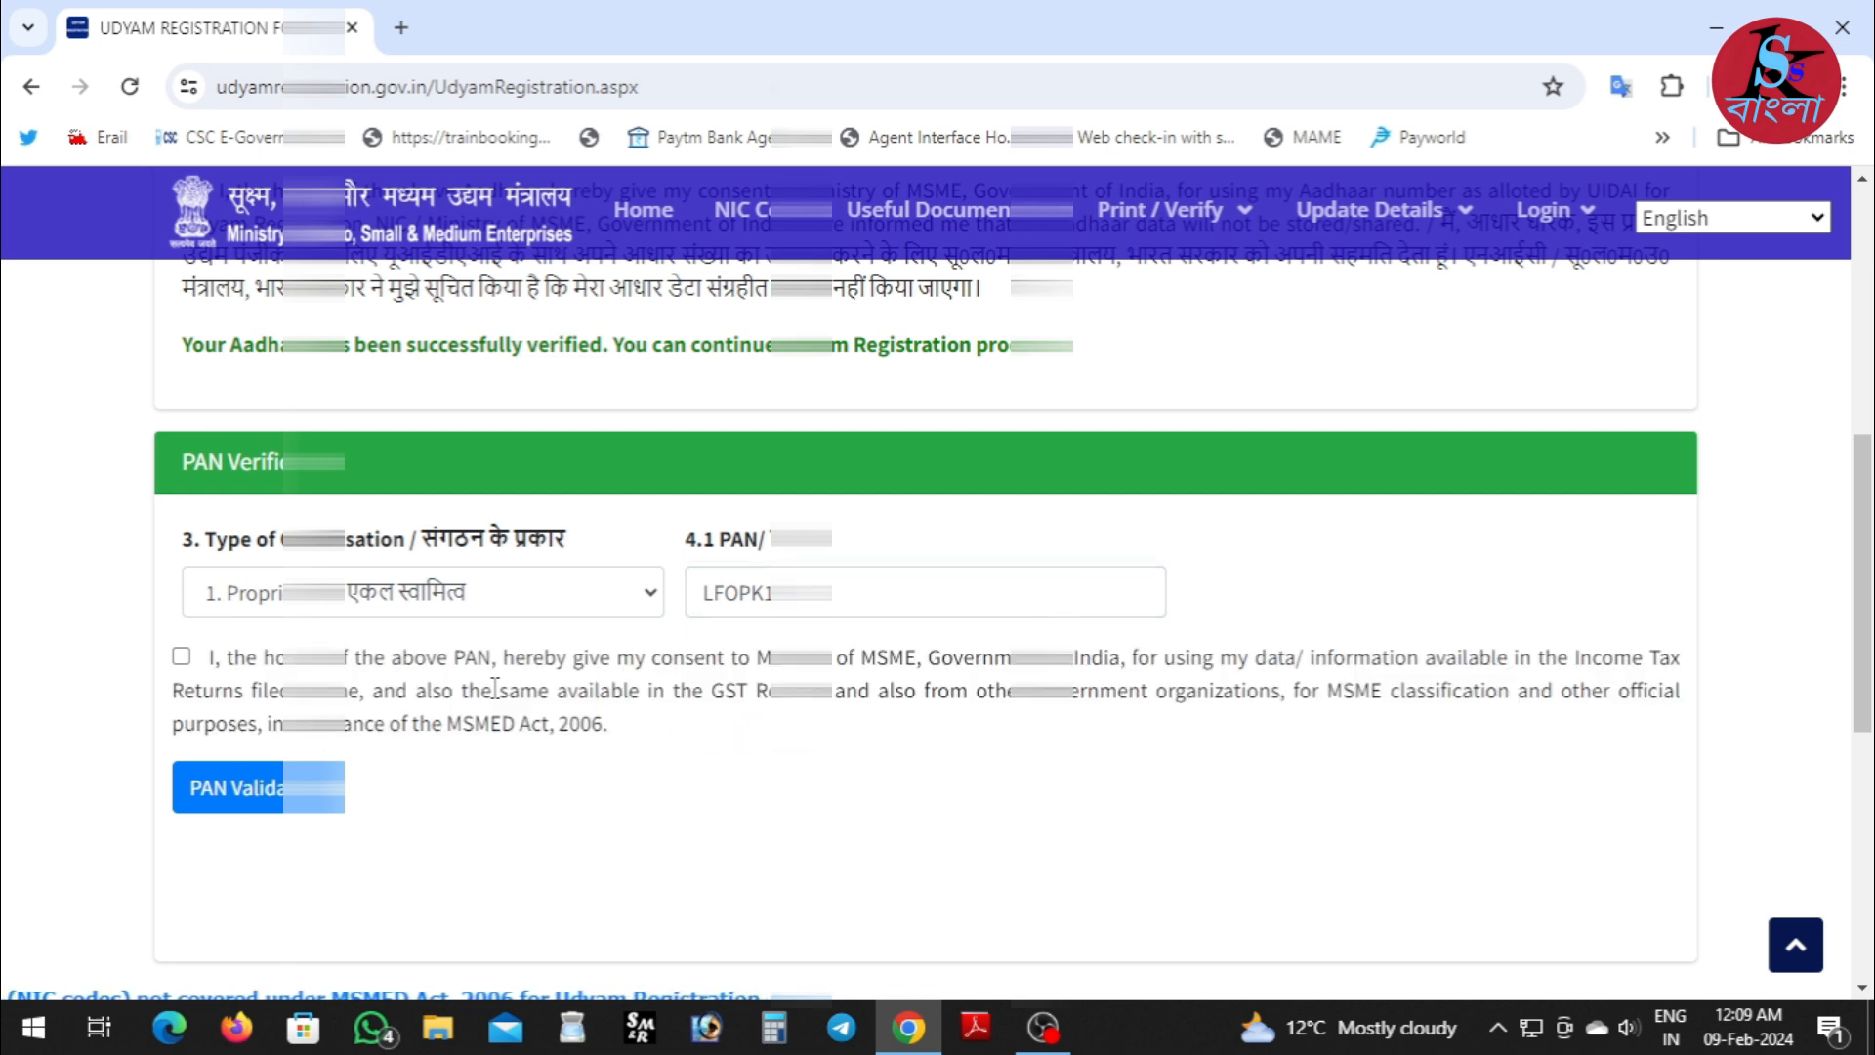
left_click(182, 656)
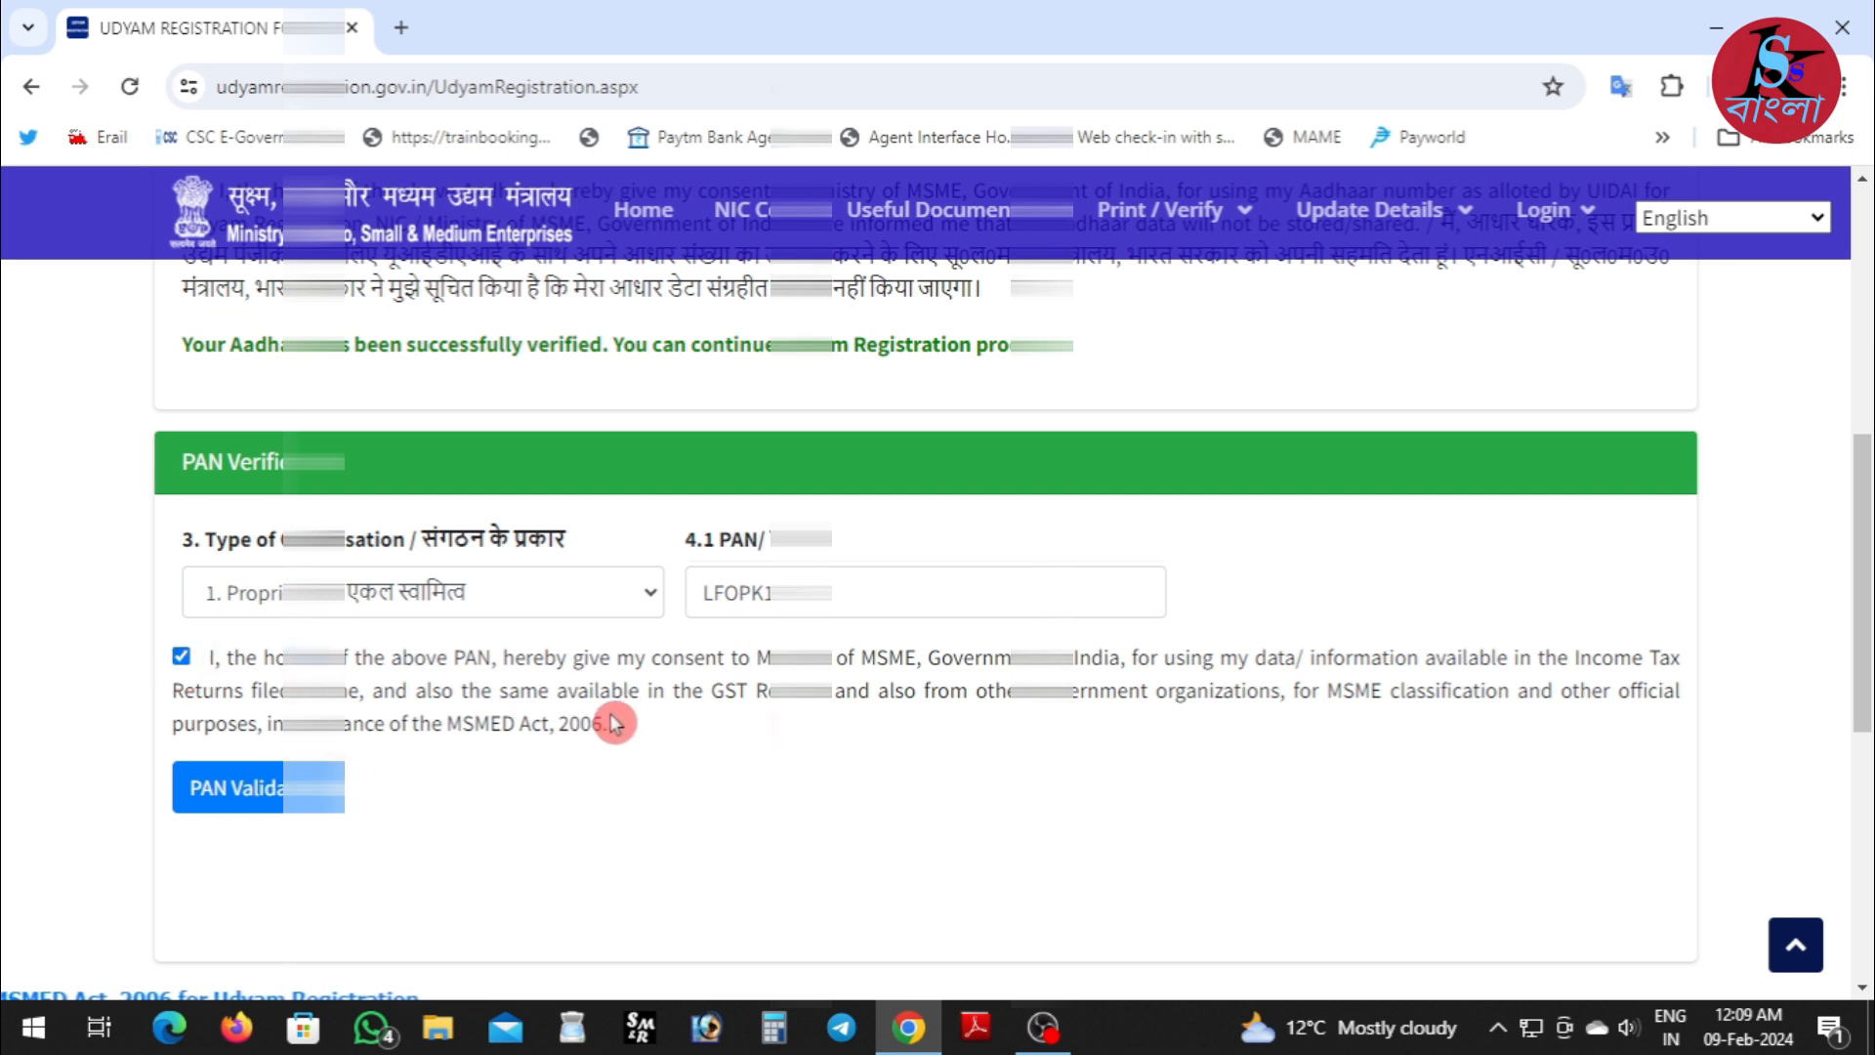
left_click(254, 799)
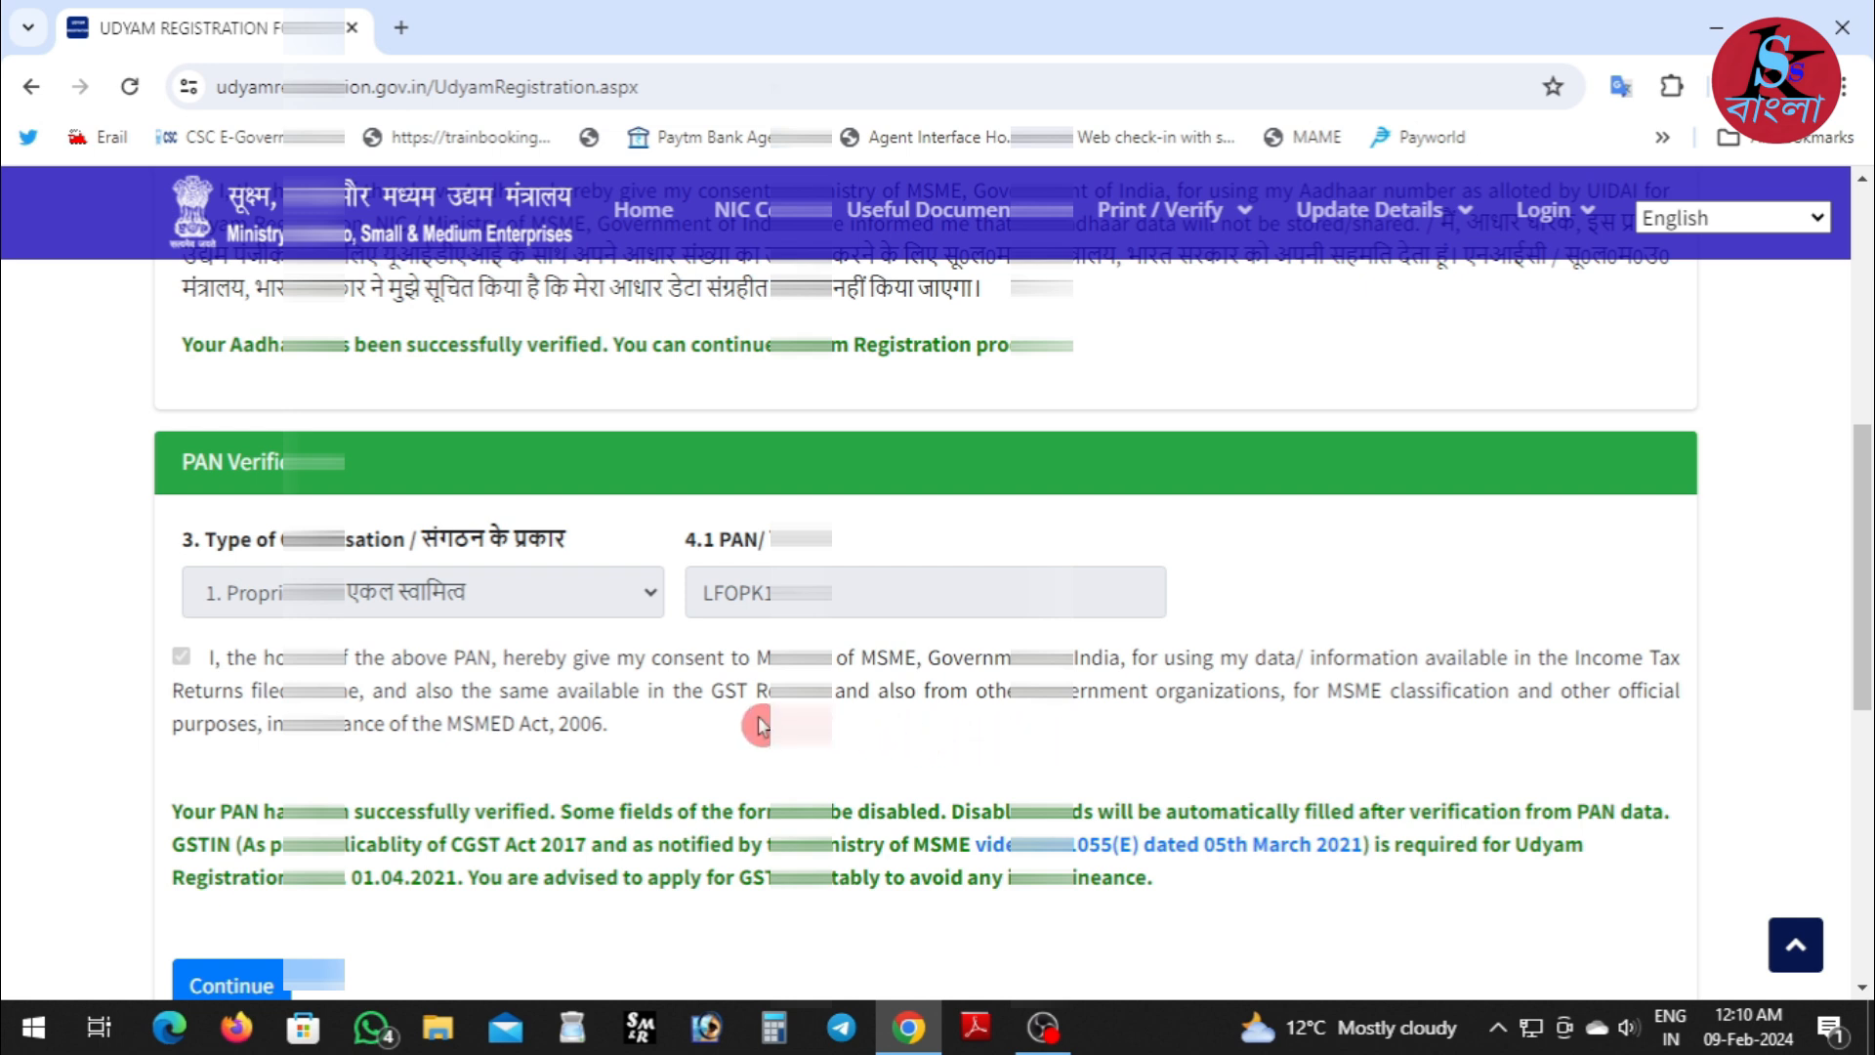
Continue past the PAN verification and answer No to the question about having a GSTIN
scroll(758, 717, "down", 1)
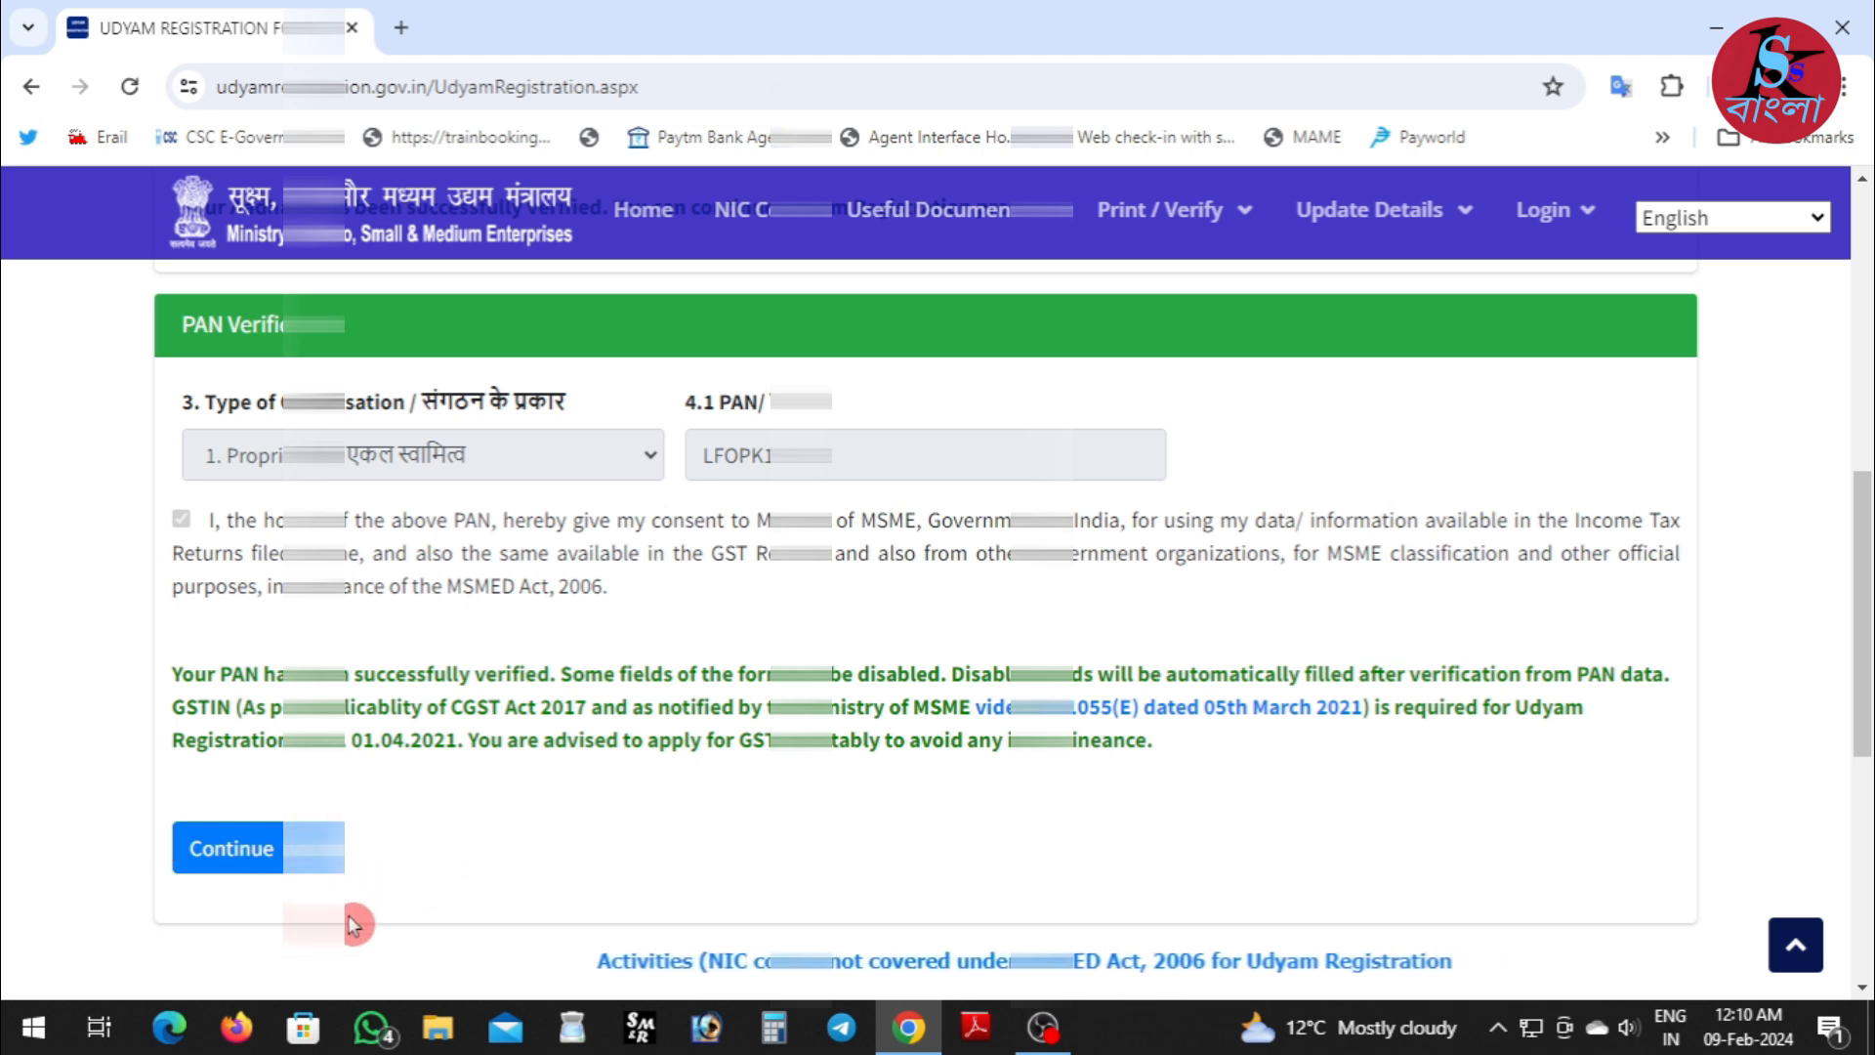
left_click(249, 850)
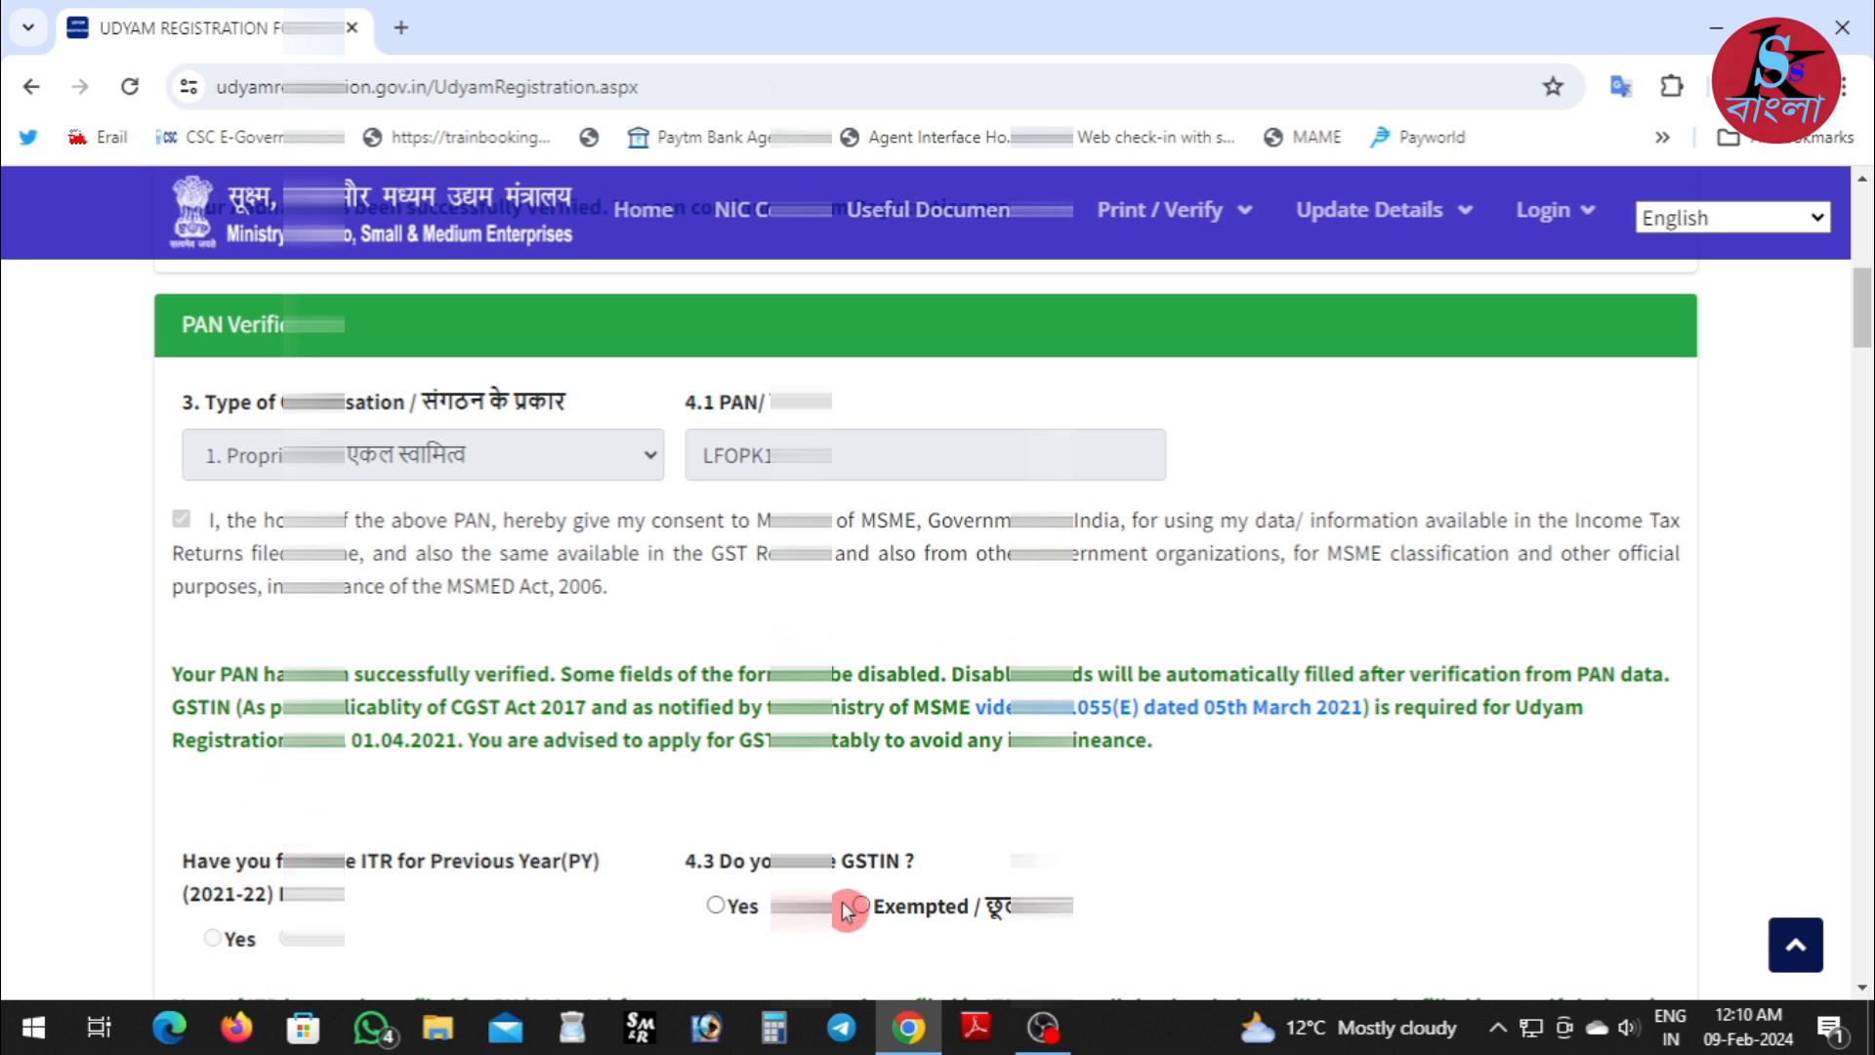
scroll(854, 791, "down", 4)
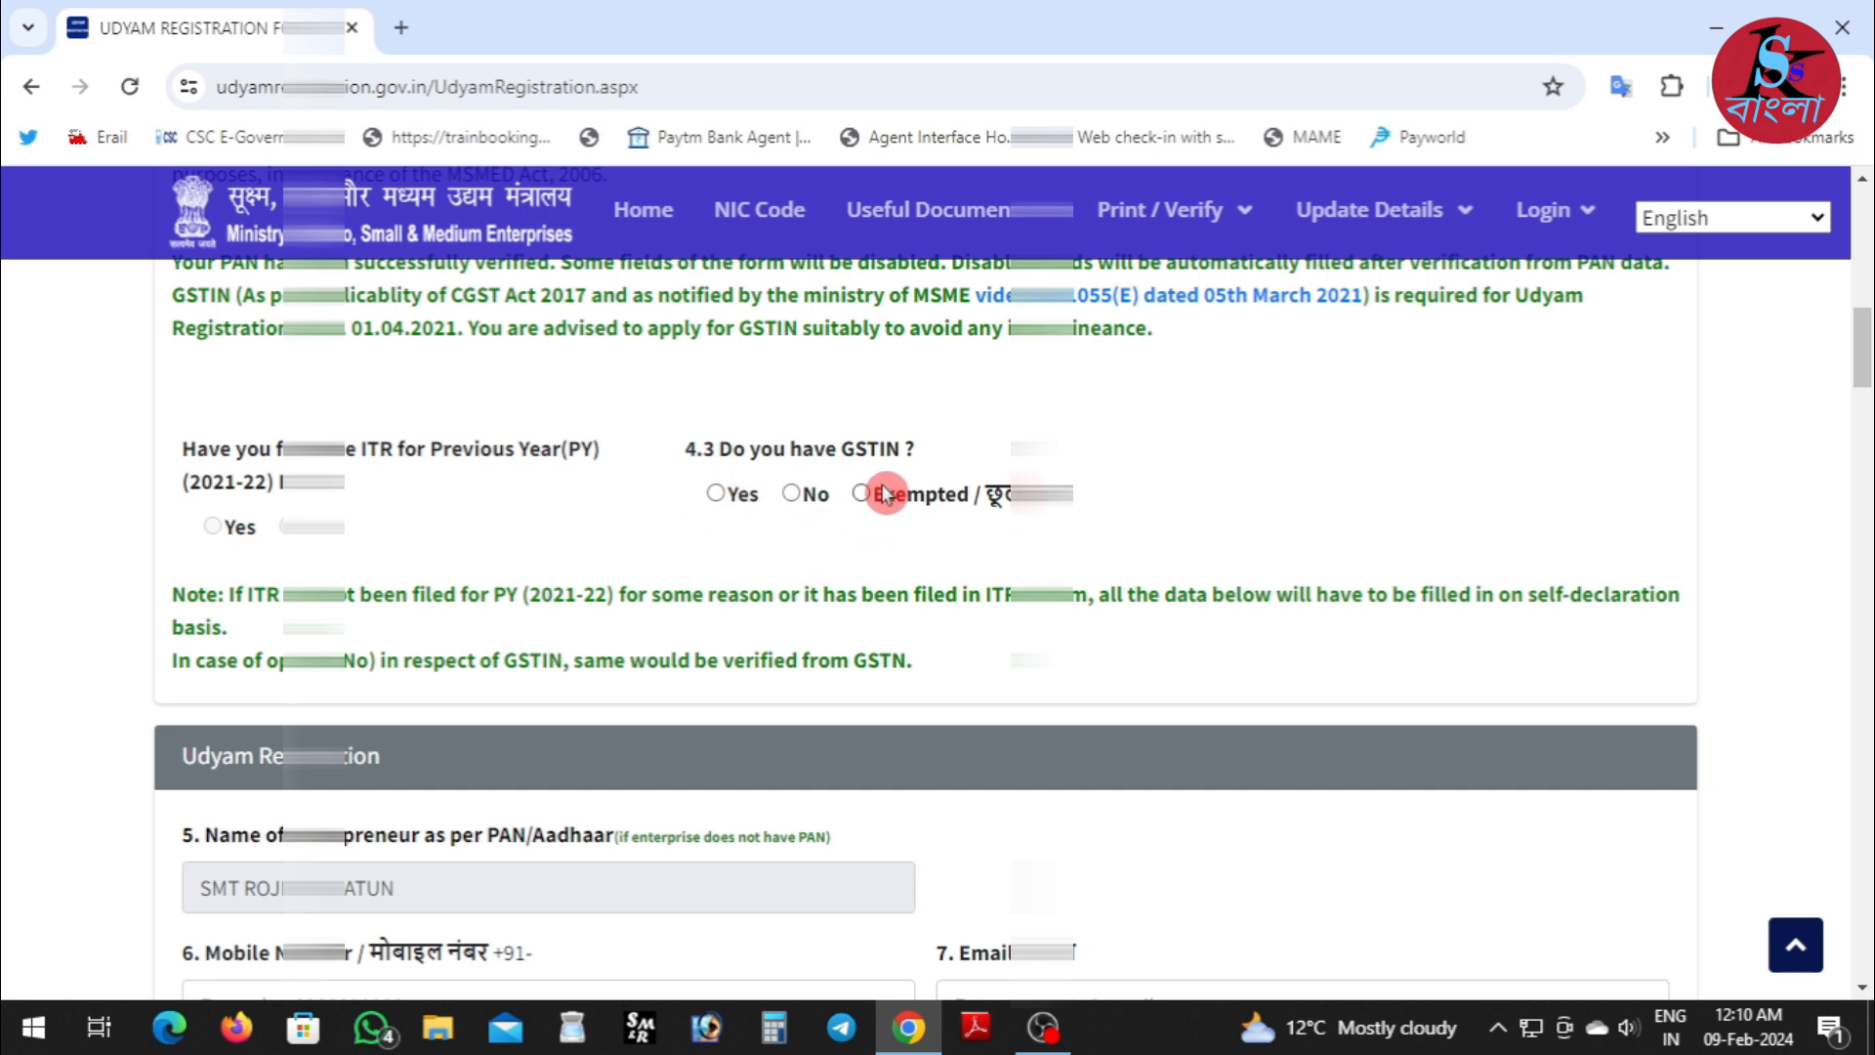
left_click(789, 494)
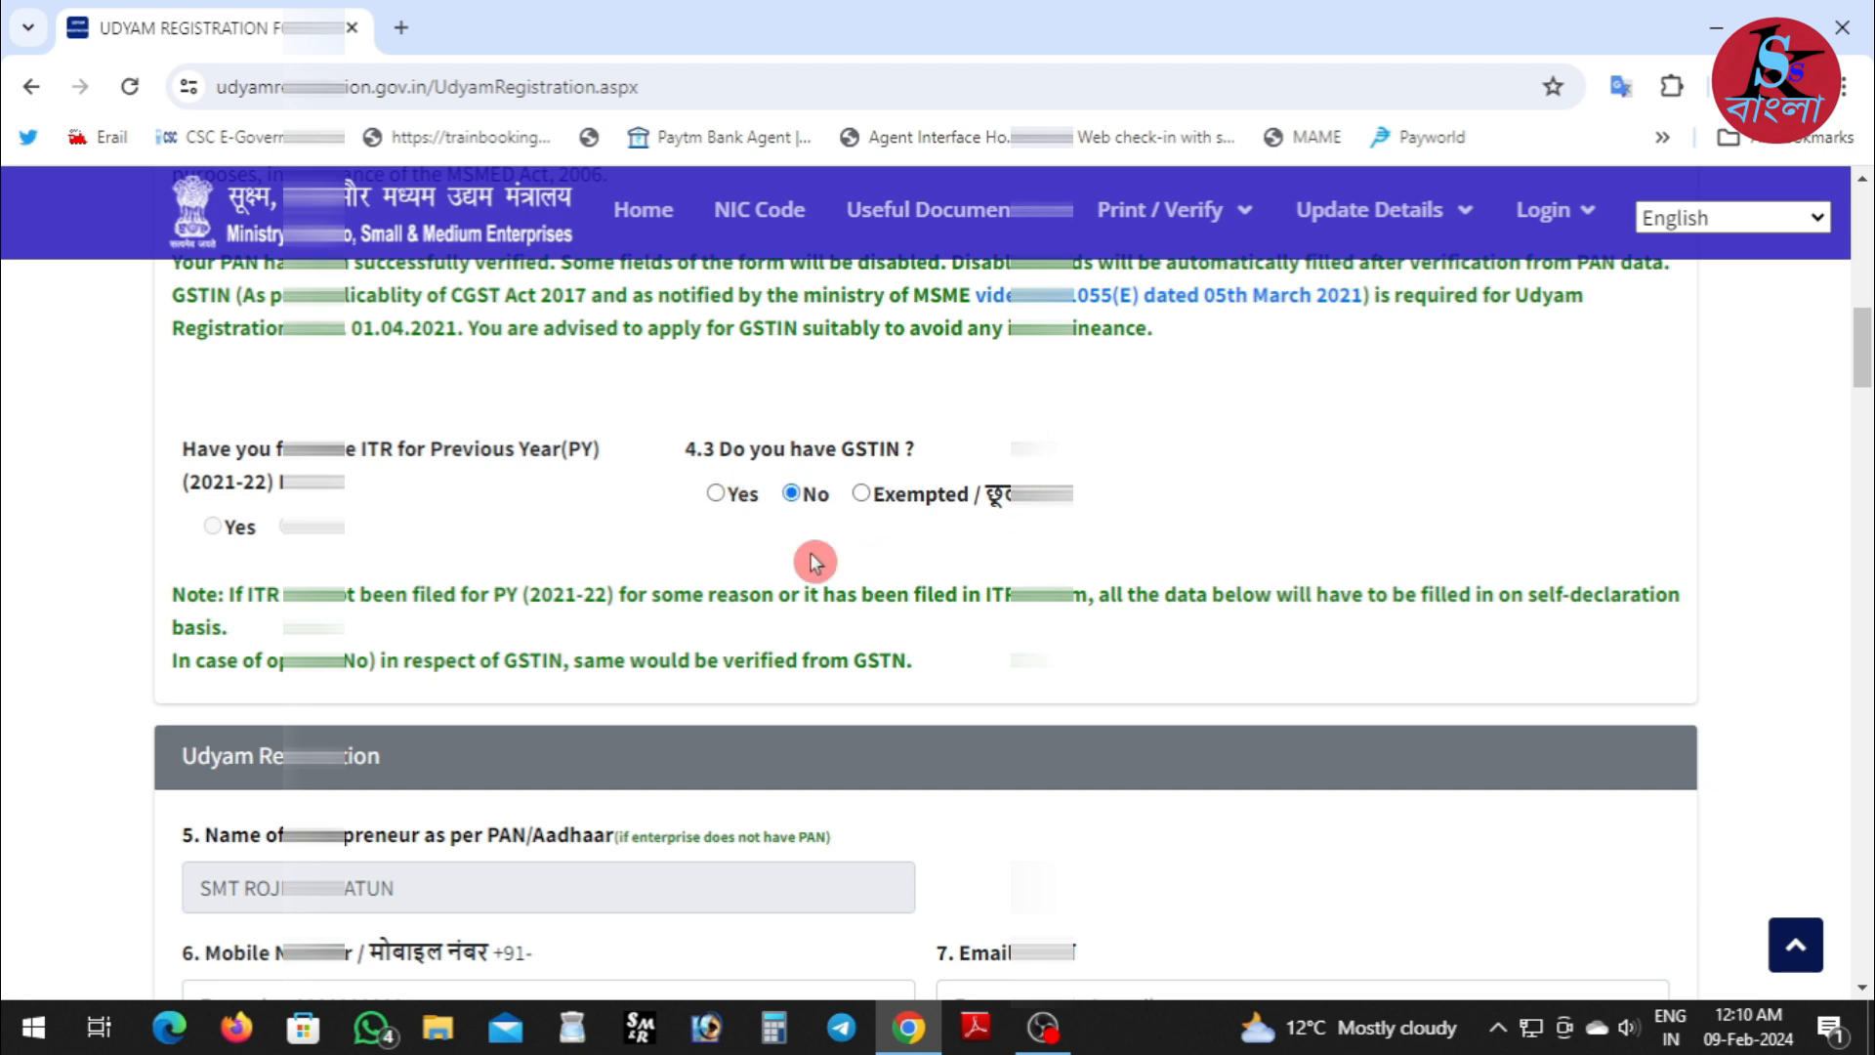
Fill in the entrepreneur's mobile number and e-mail address in the Udyam Registration section
scroll(830, 547, "down", 4)
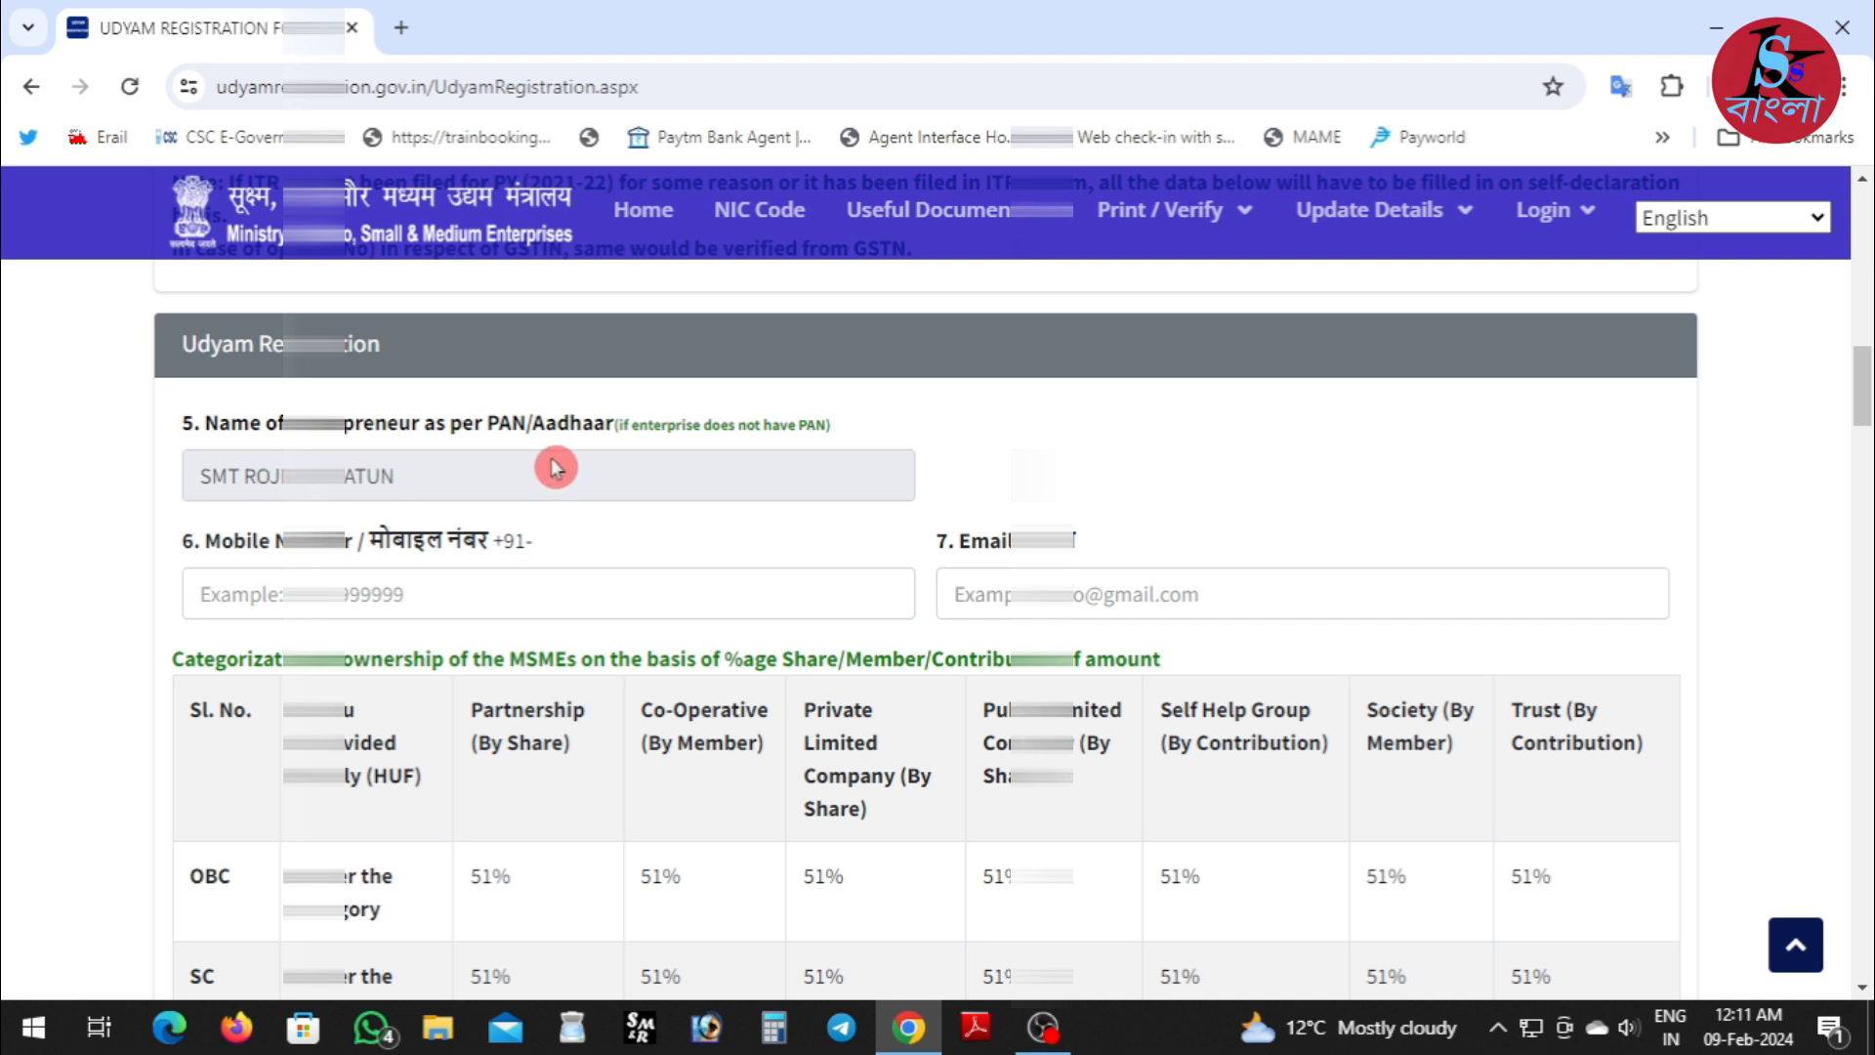
left_click_drag(170, 547, 350, 572)
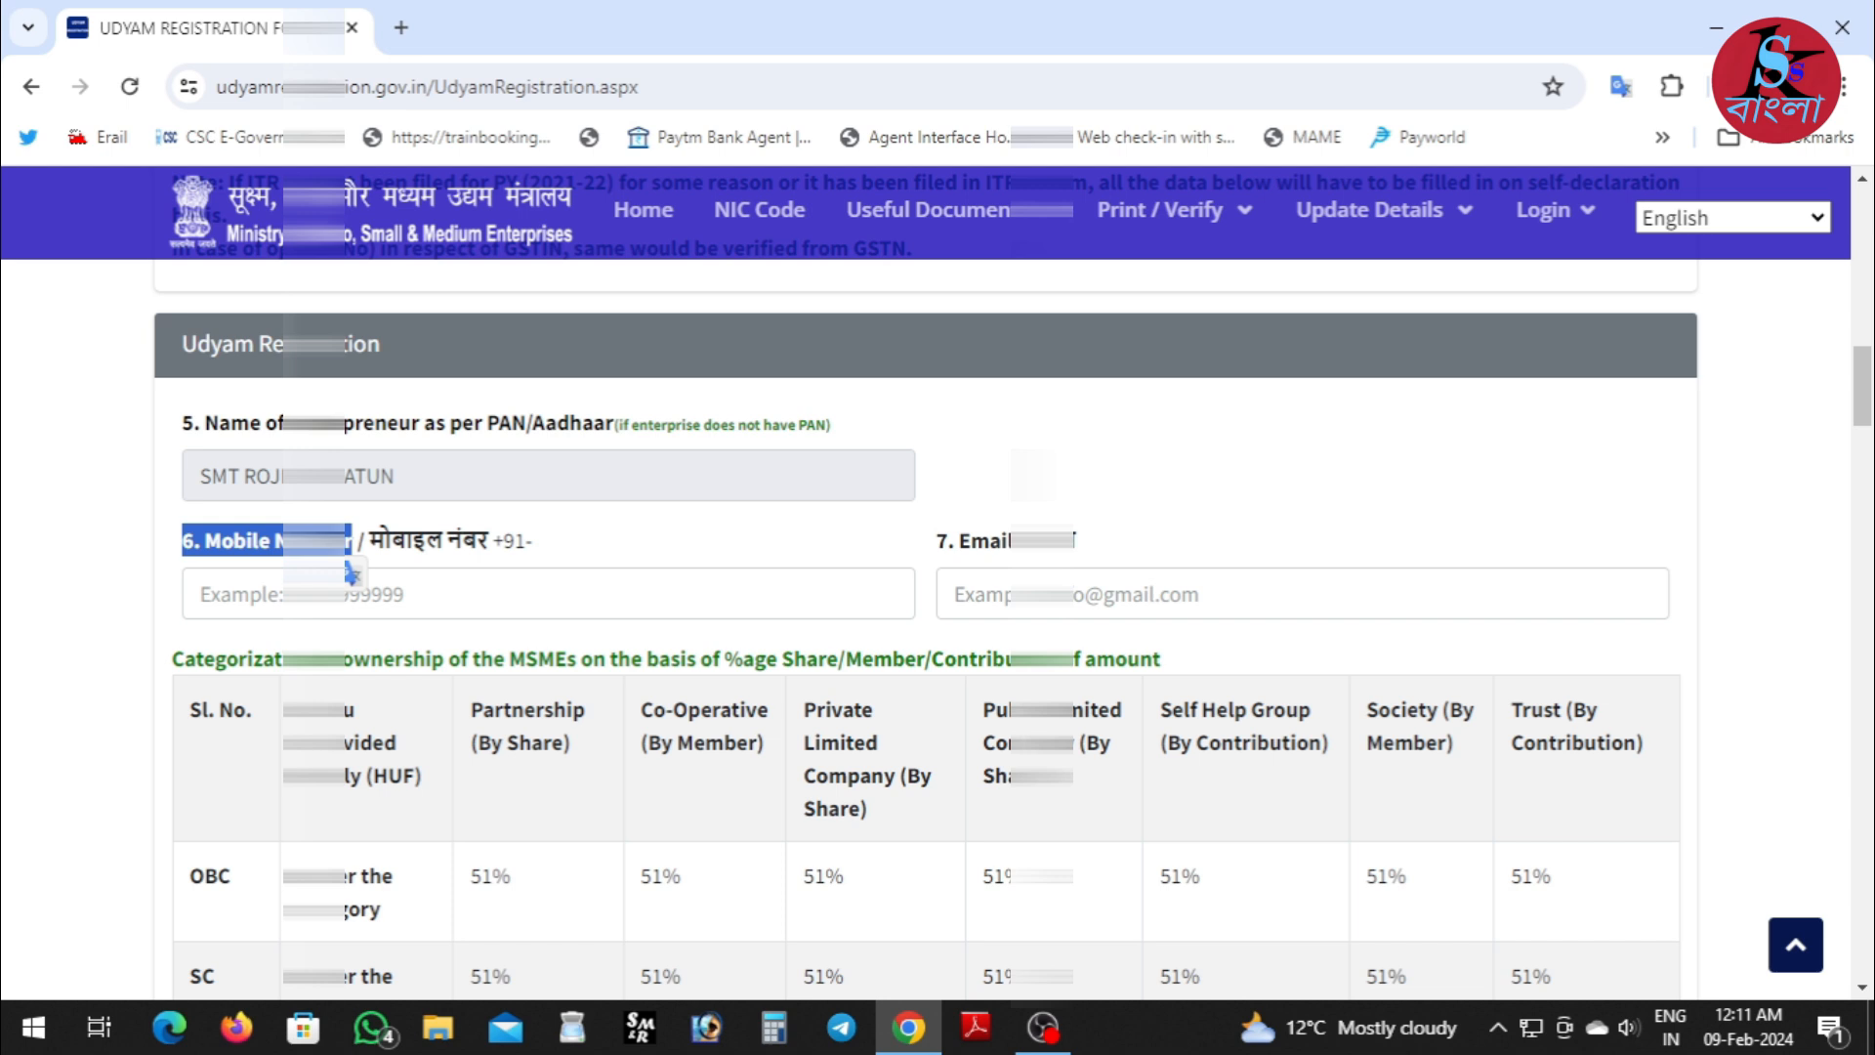
left_click(349, 586)
key("ctrl+v")
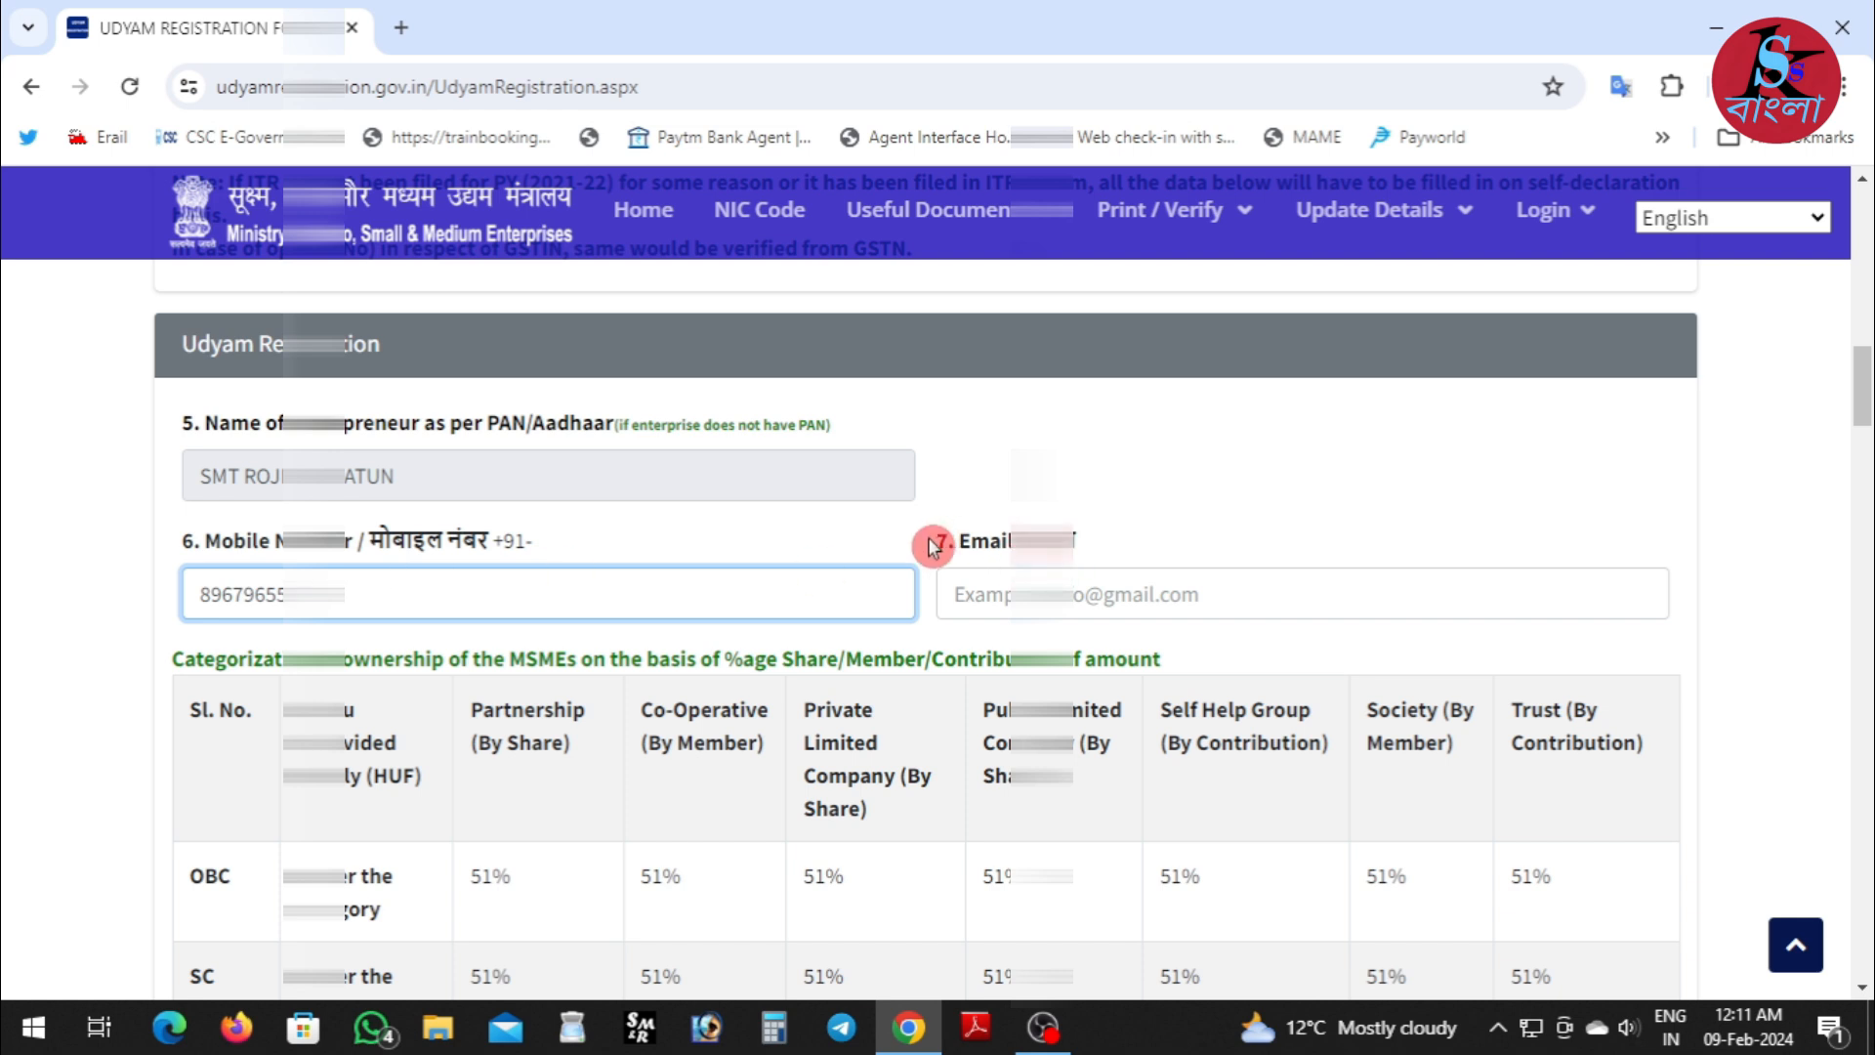
left_click_drag(933, 542, 1075, 540)
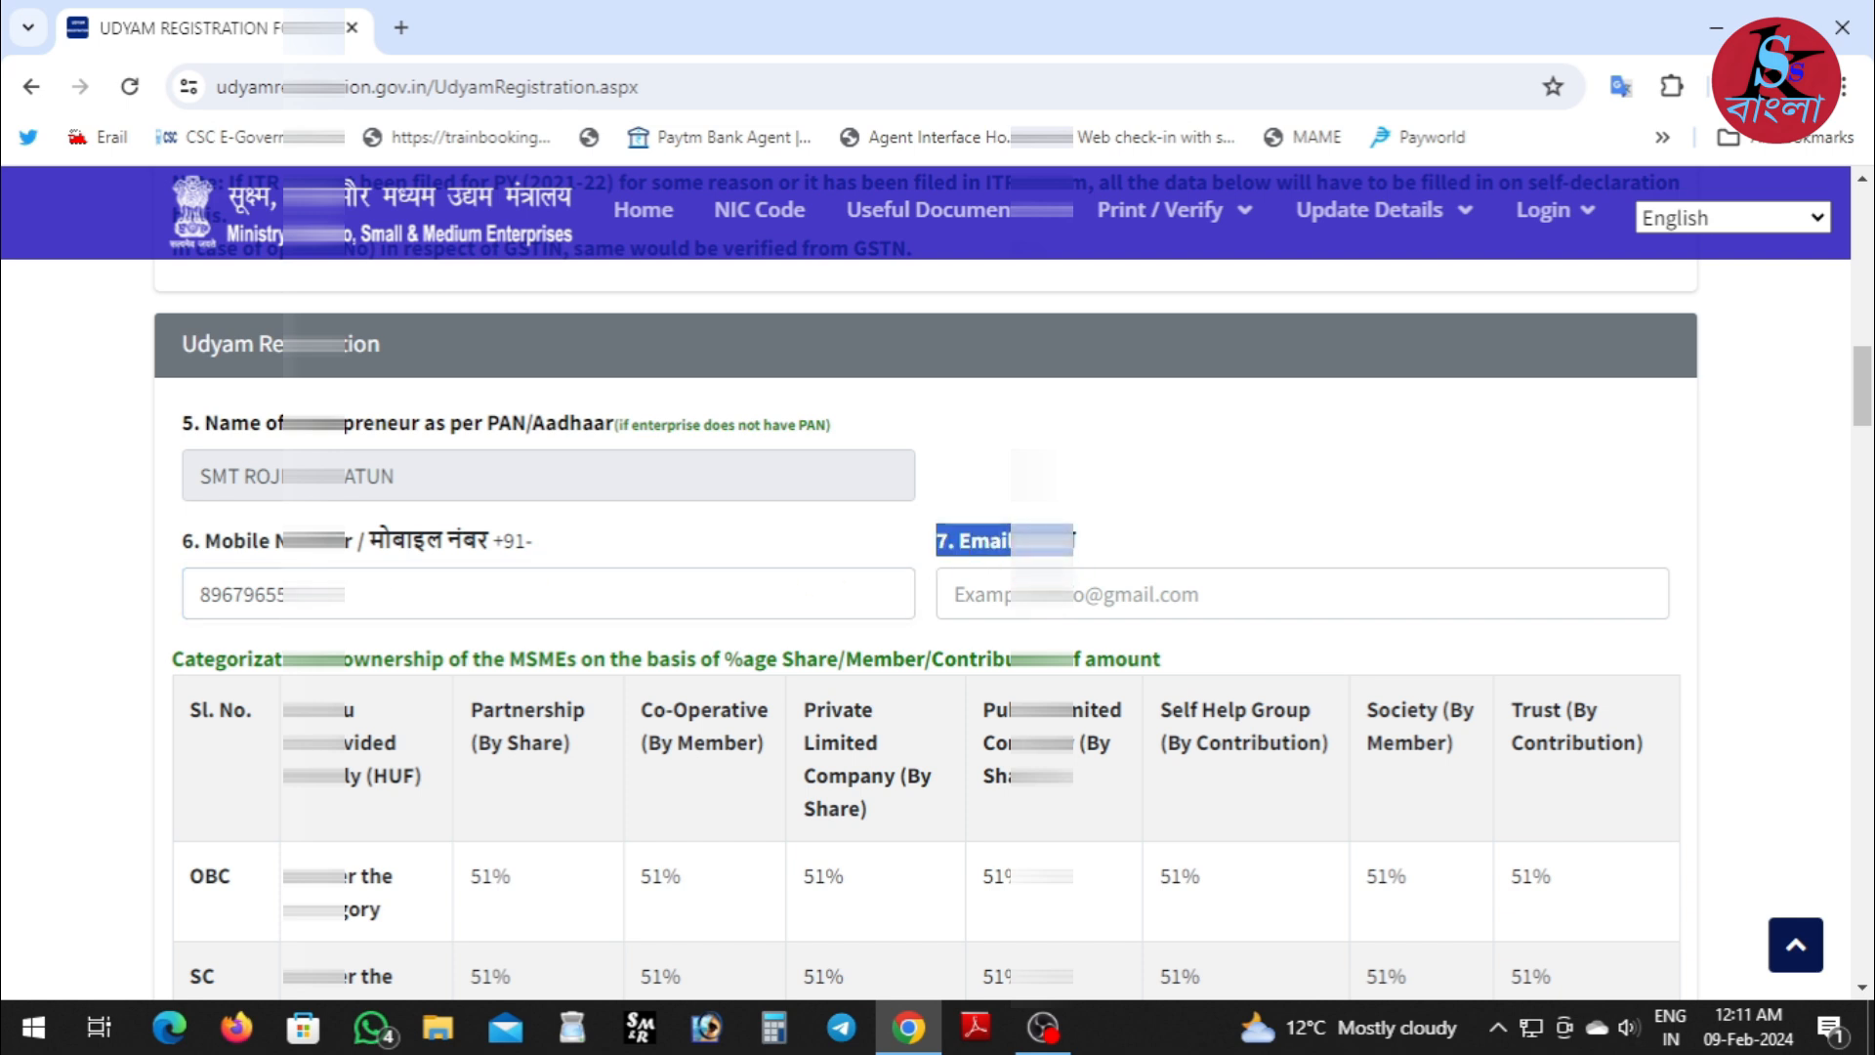
left_click(1134, 598)
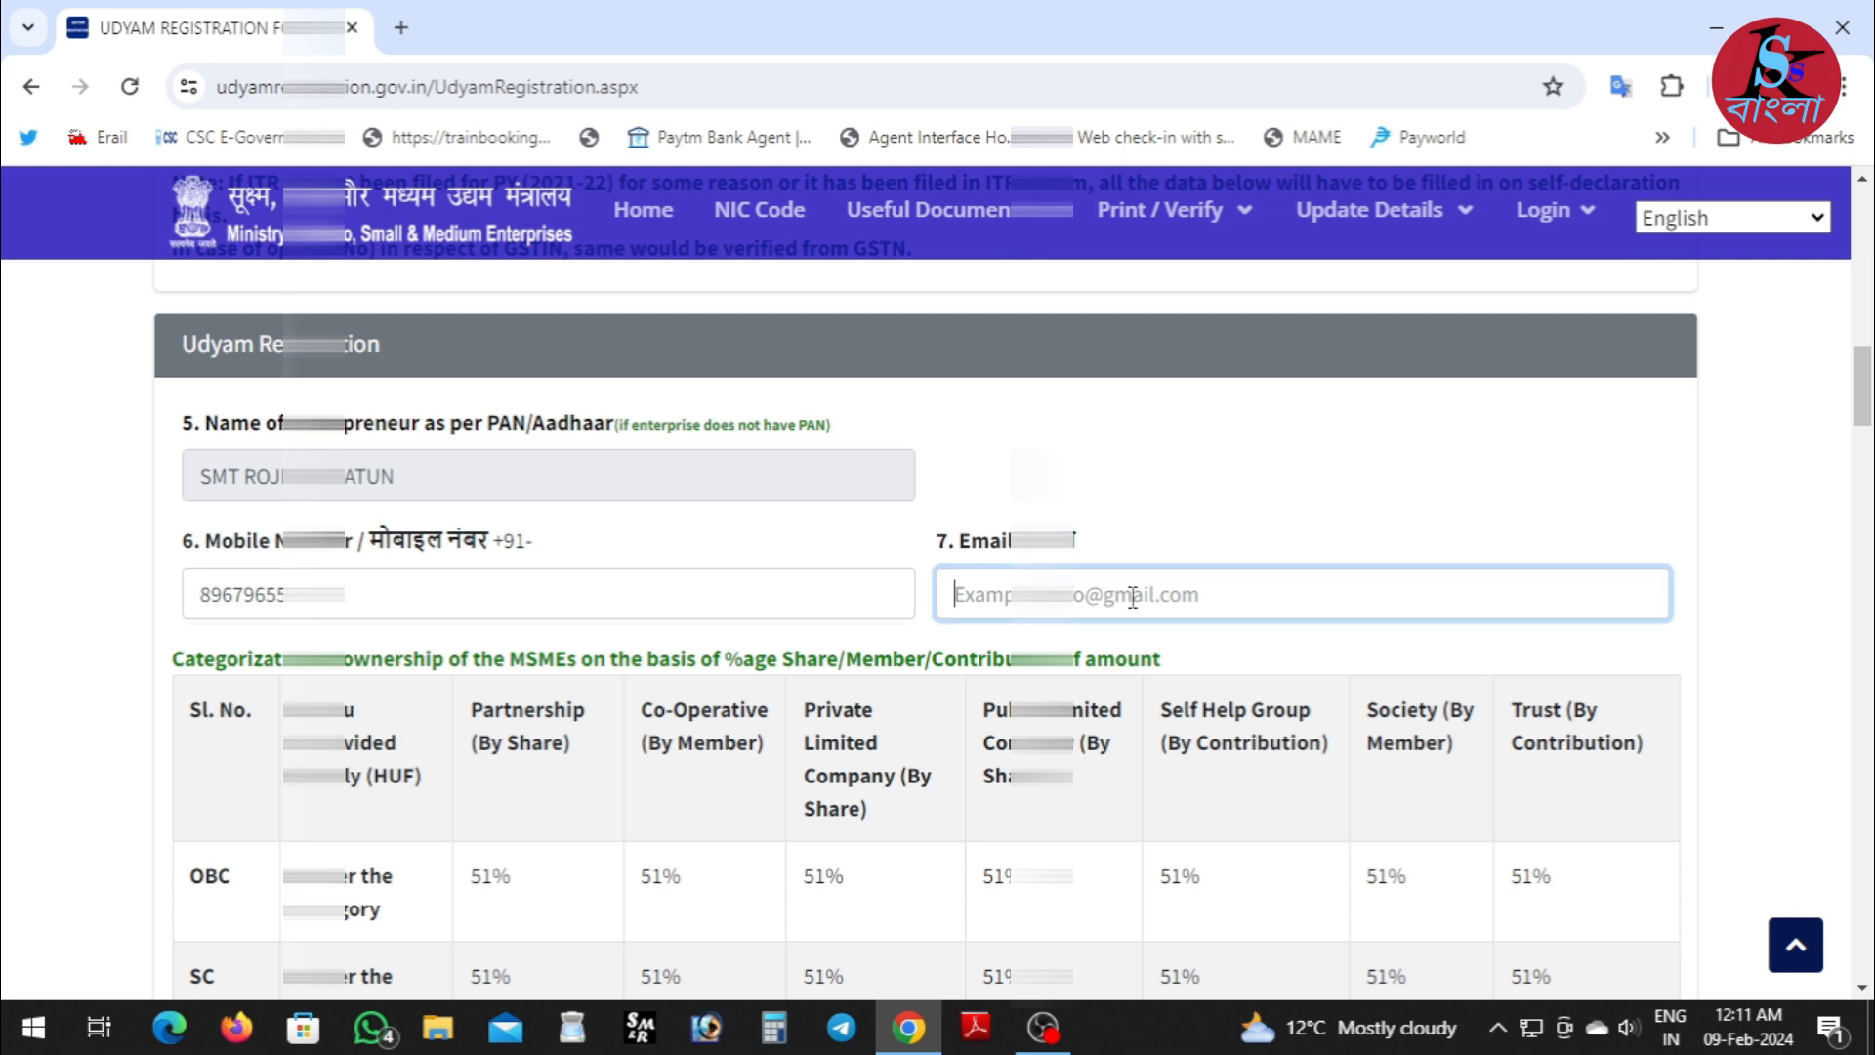
key("ctrl+v")
type("m")
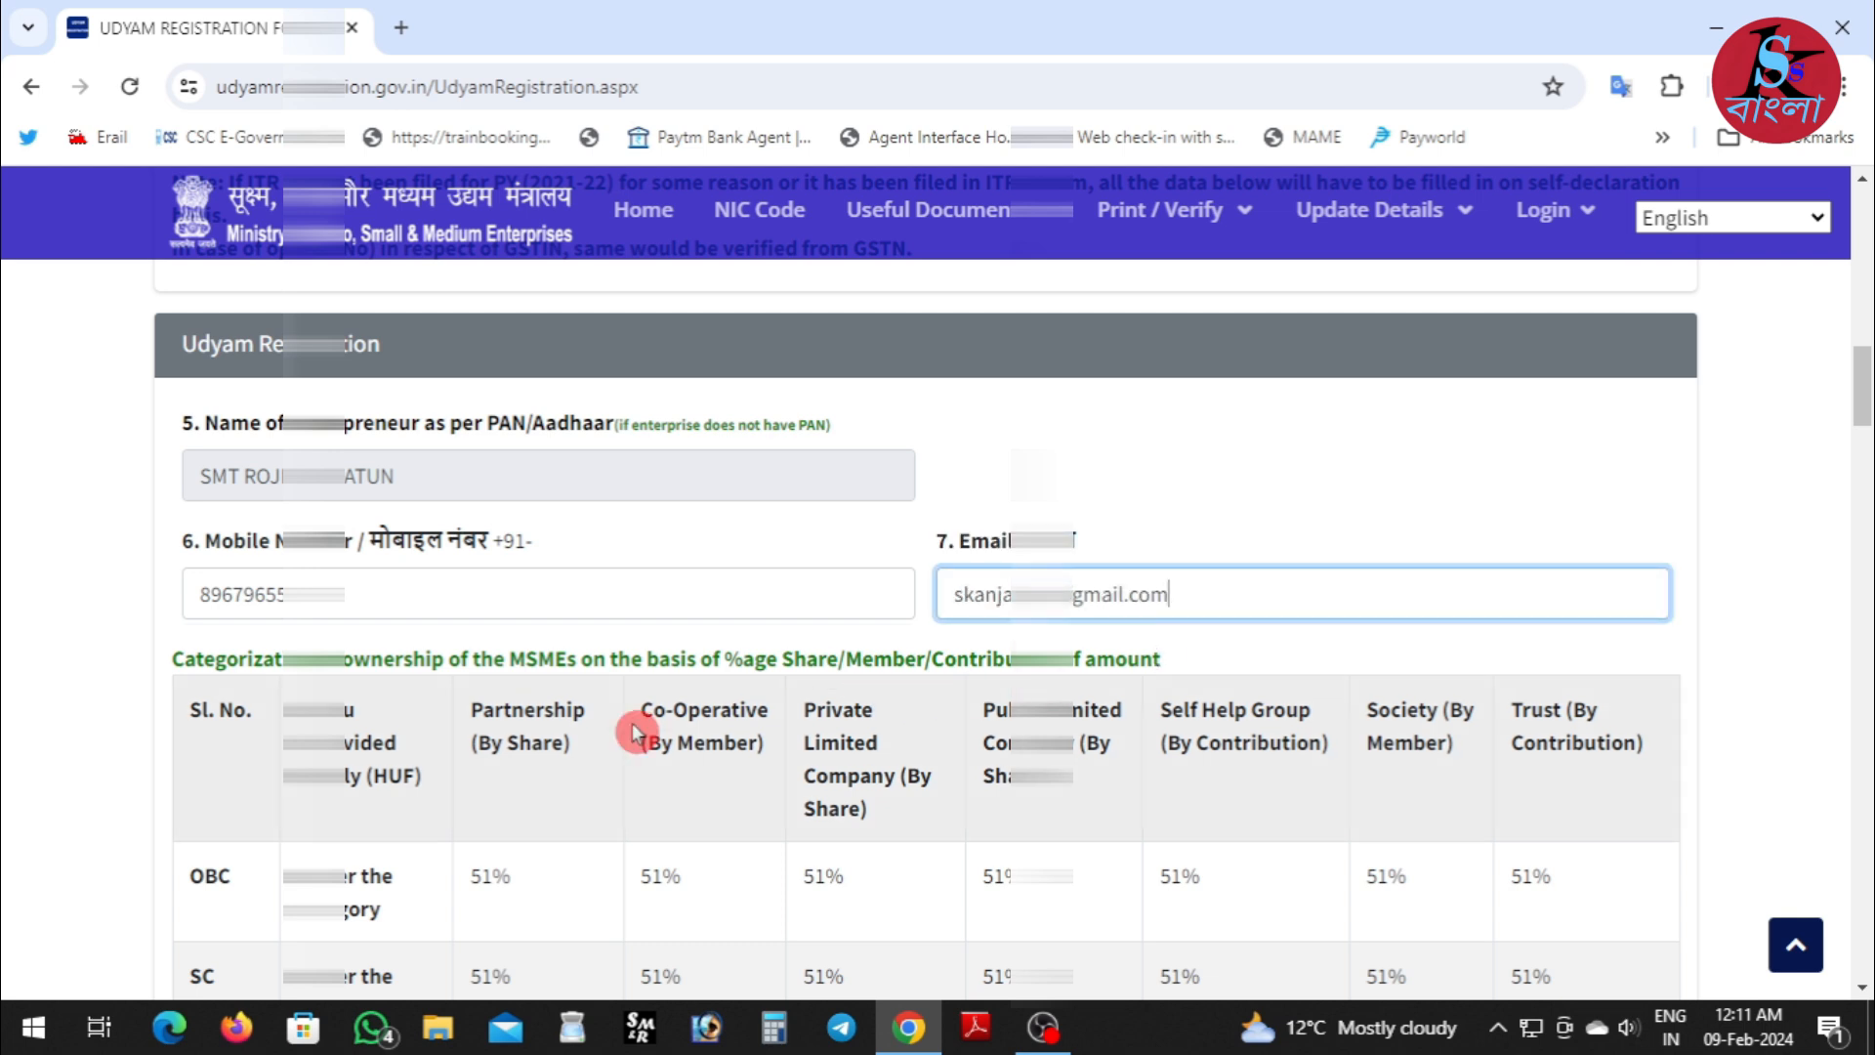
Set the entrepreneur's social category to General
scroll(637, 733, "down", 3)
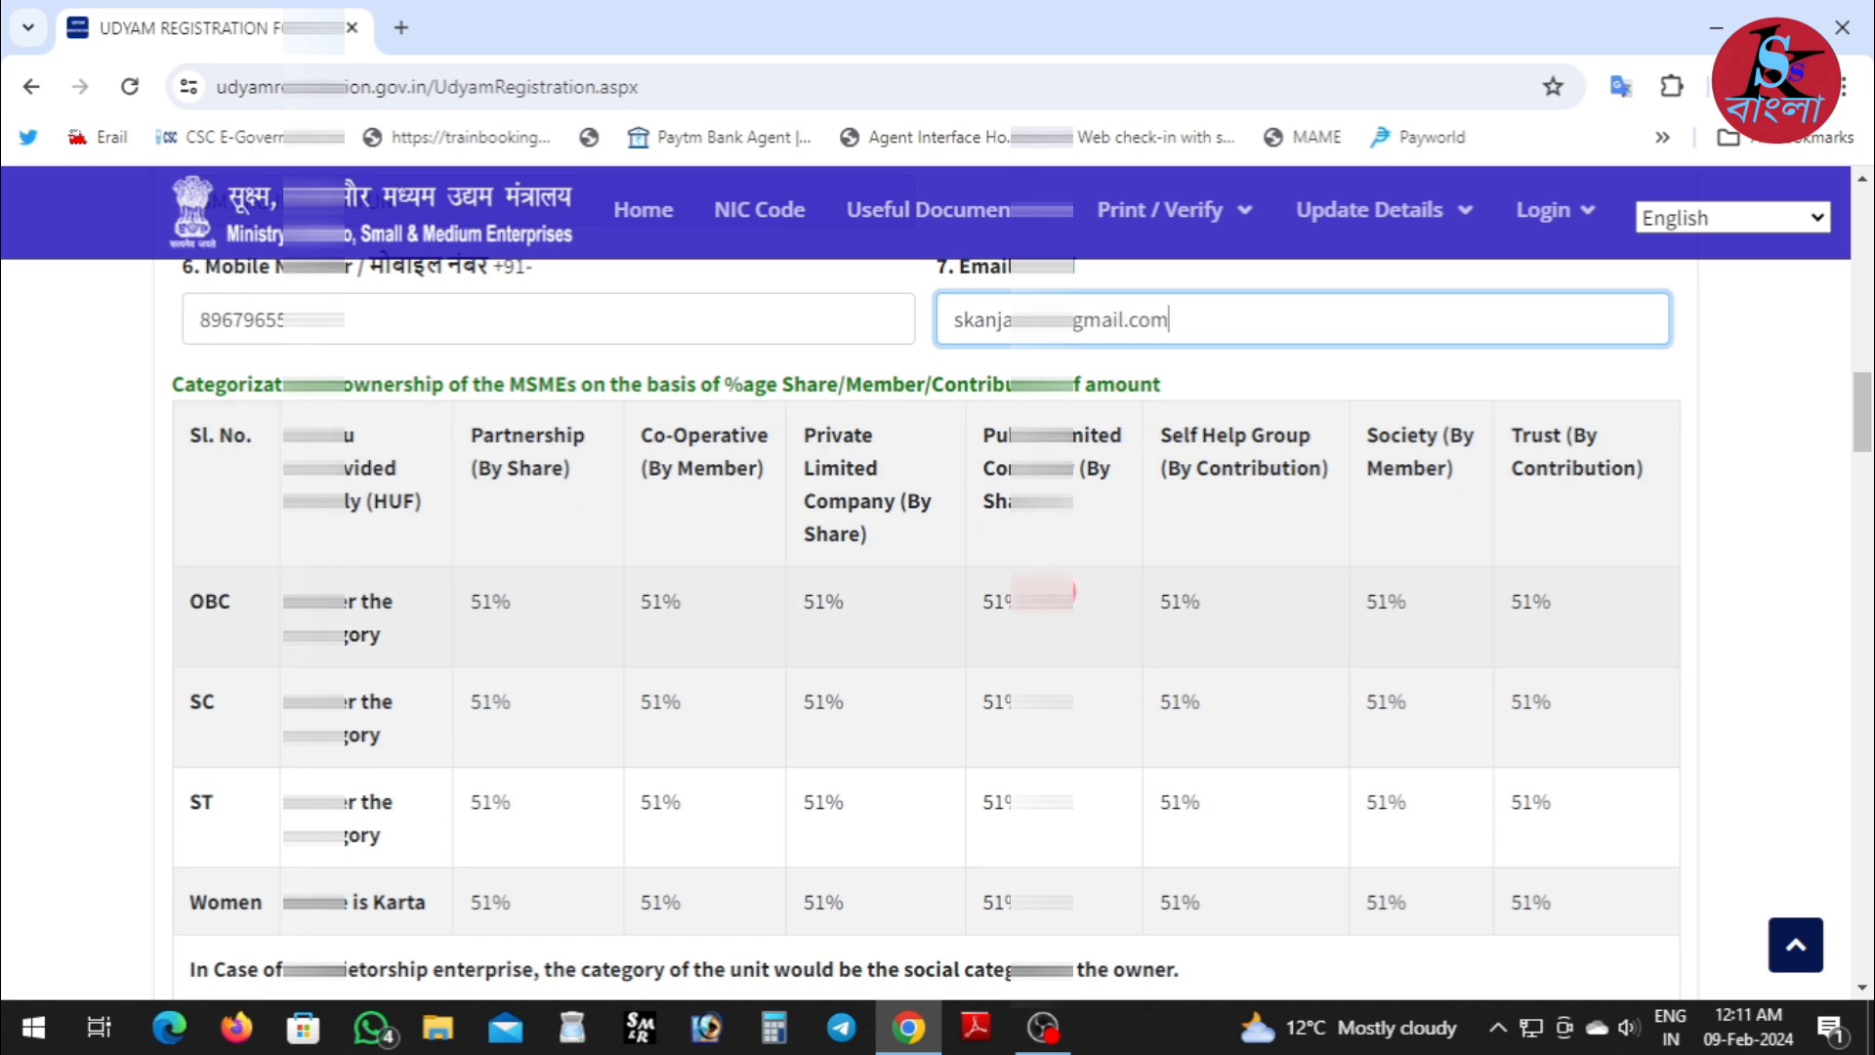
scroll(829, 612, "down", 6)
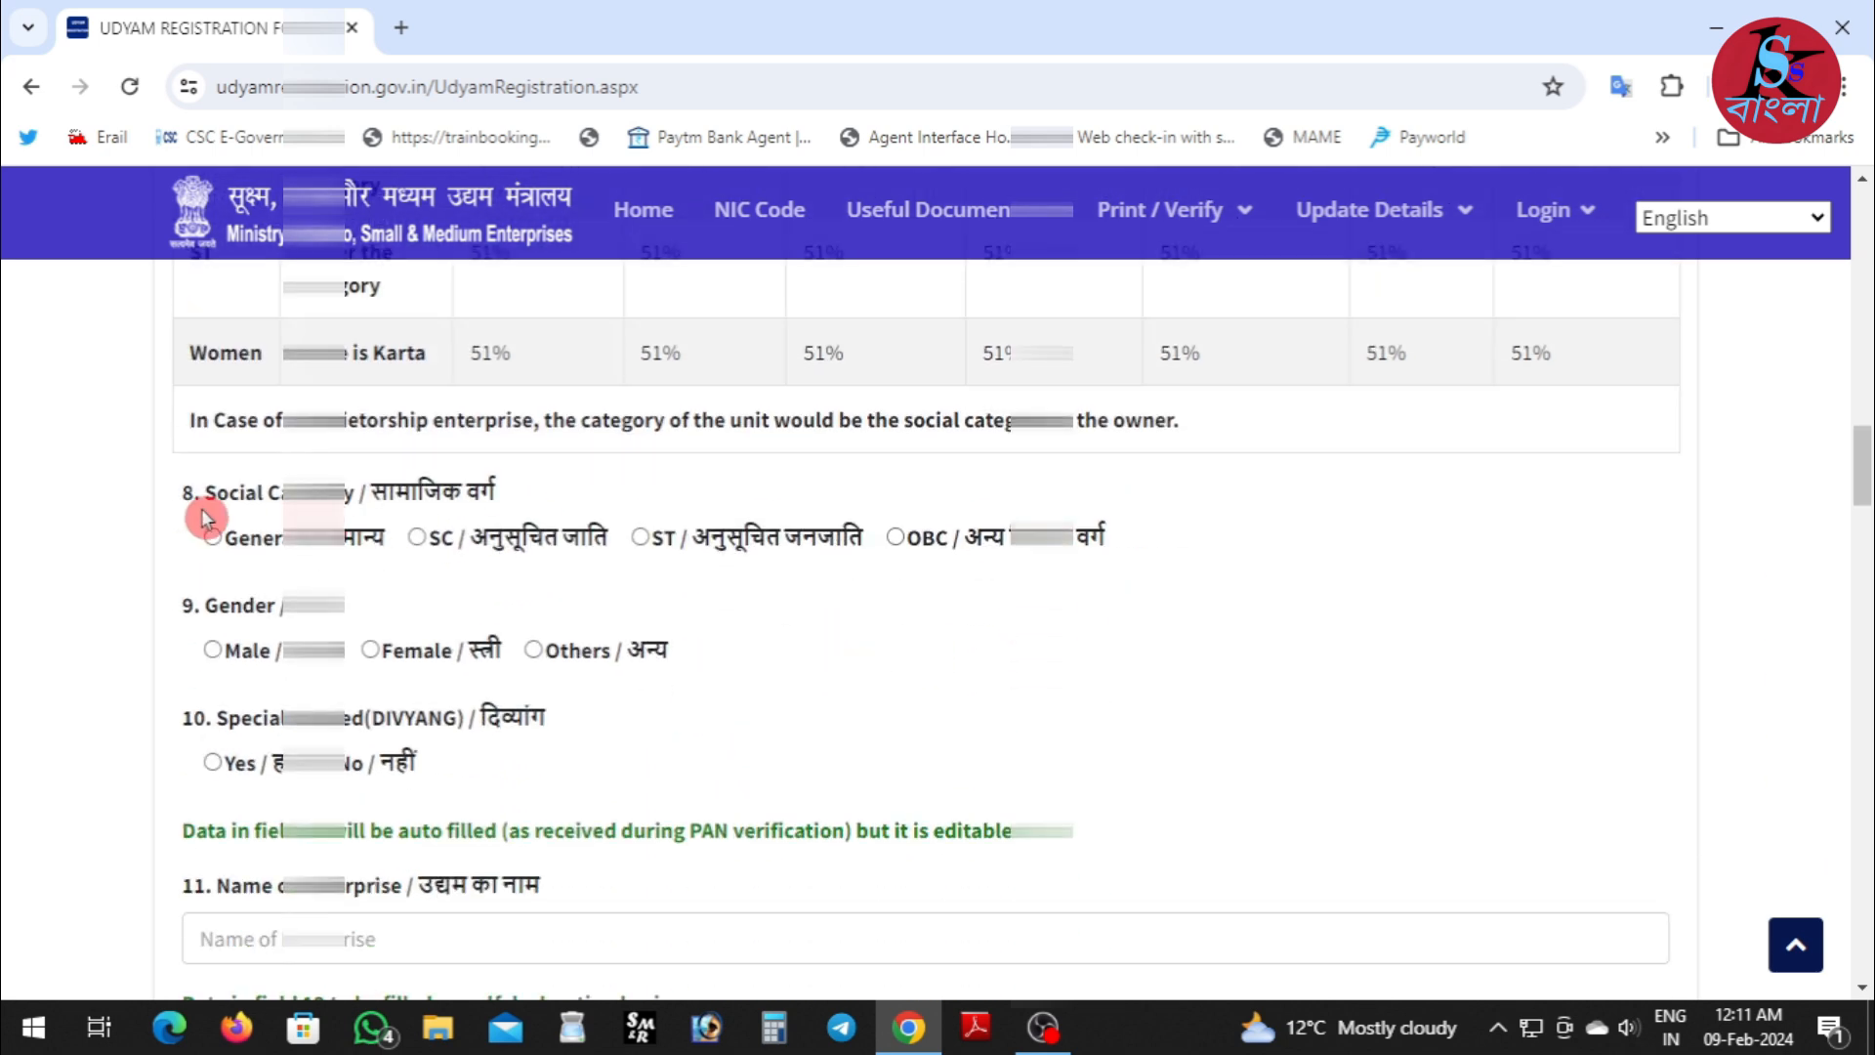
left_click_drag(181, 508, 500, 508)
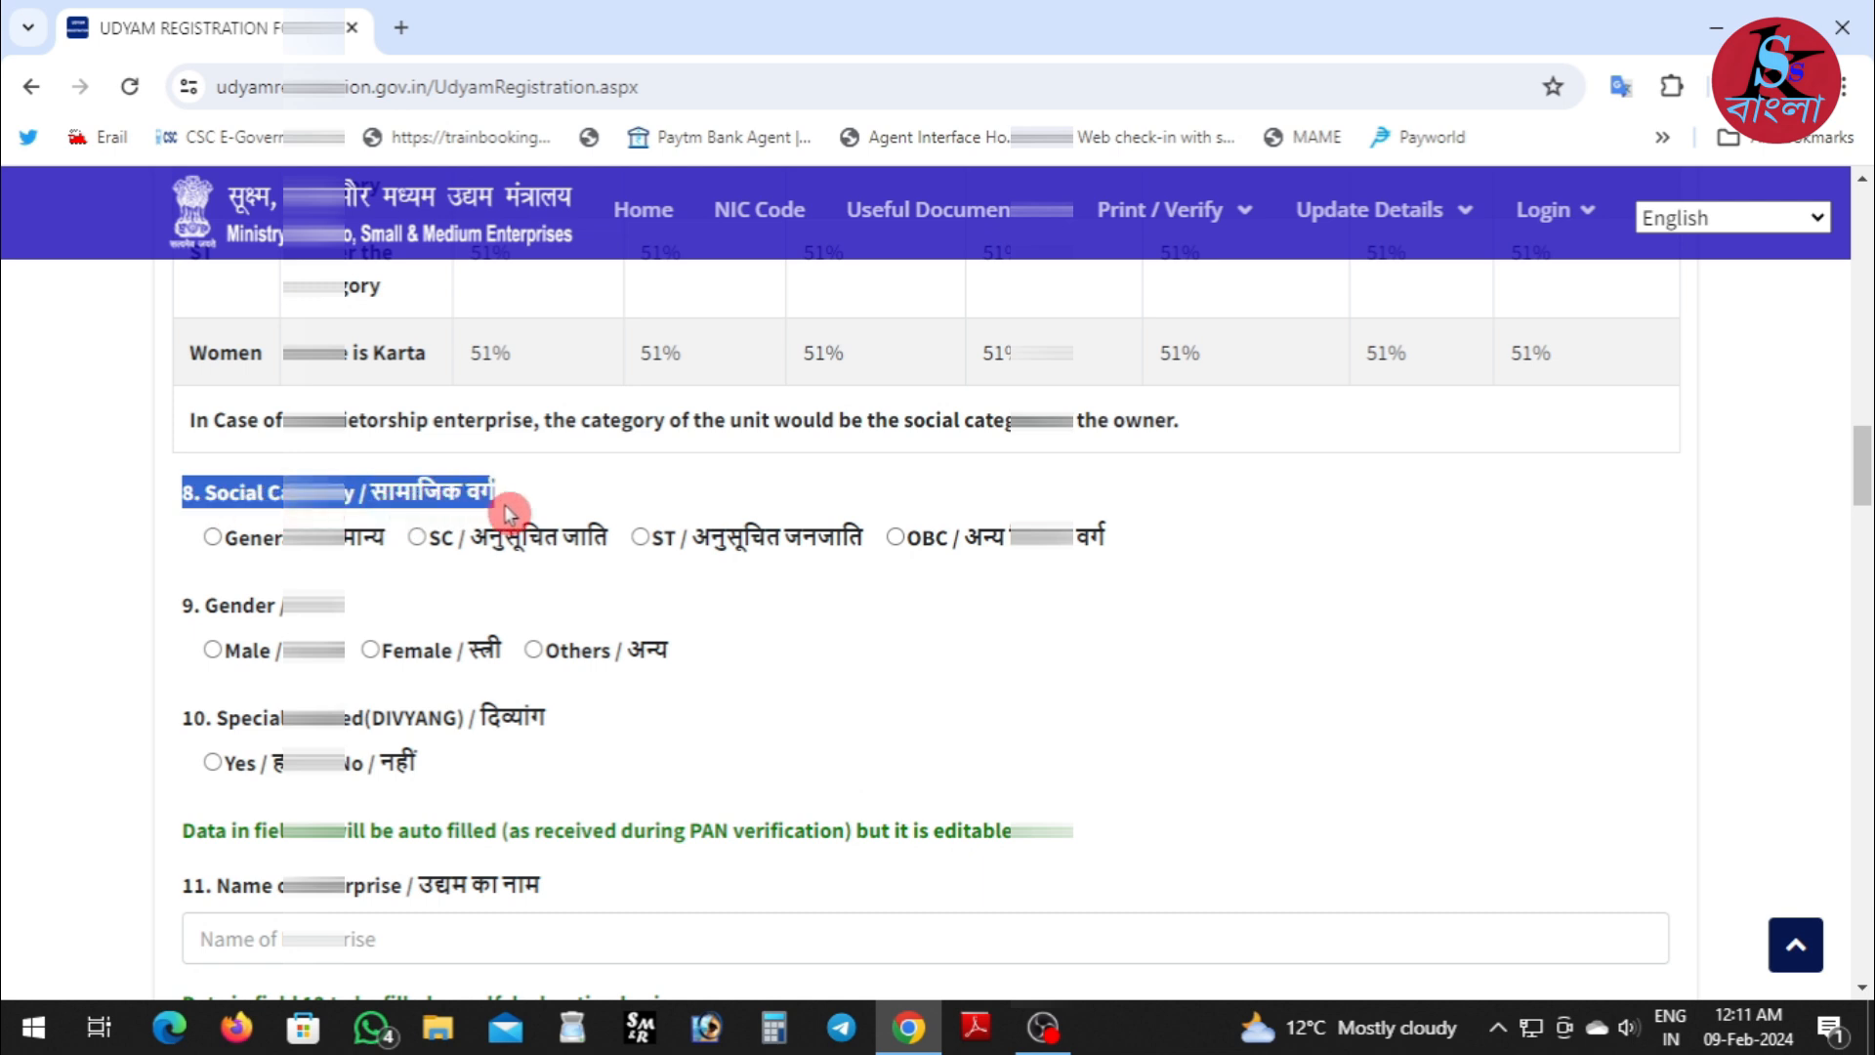
left_click(605, 490)
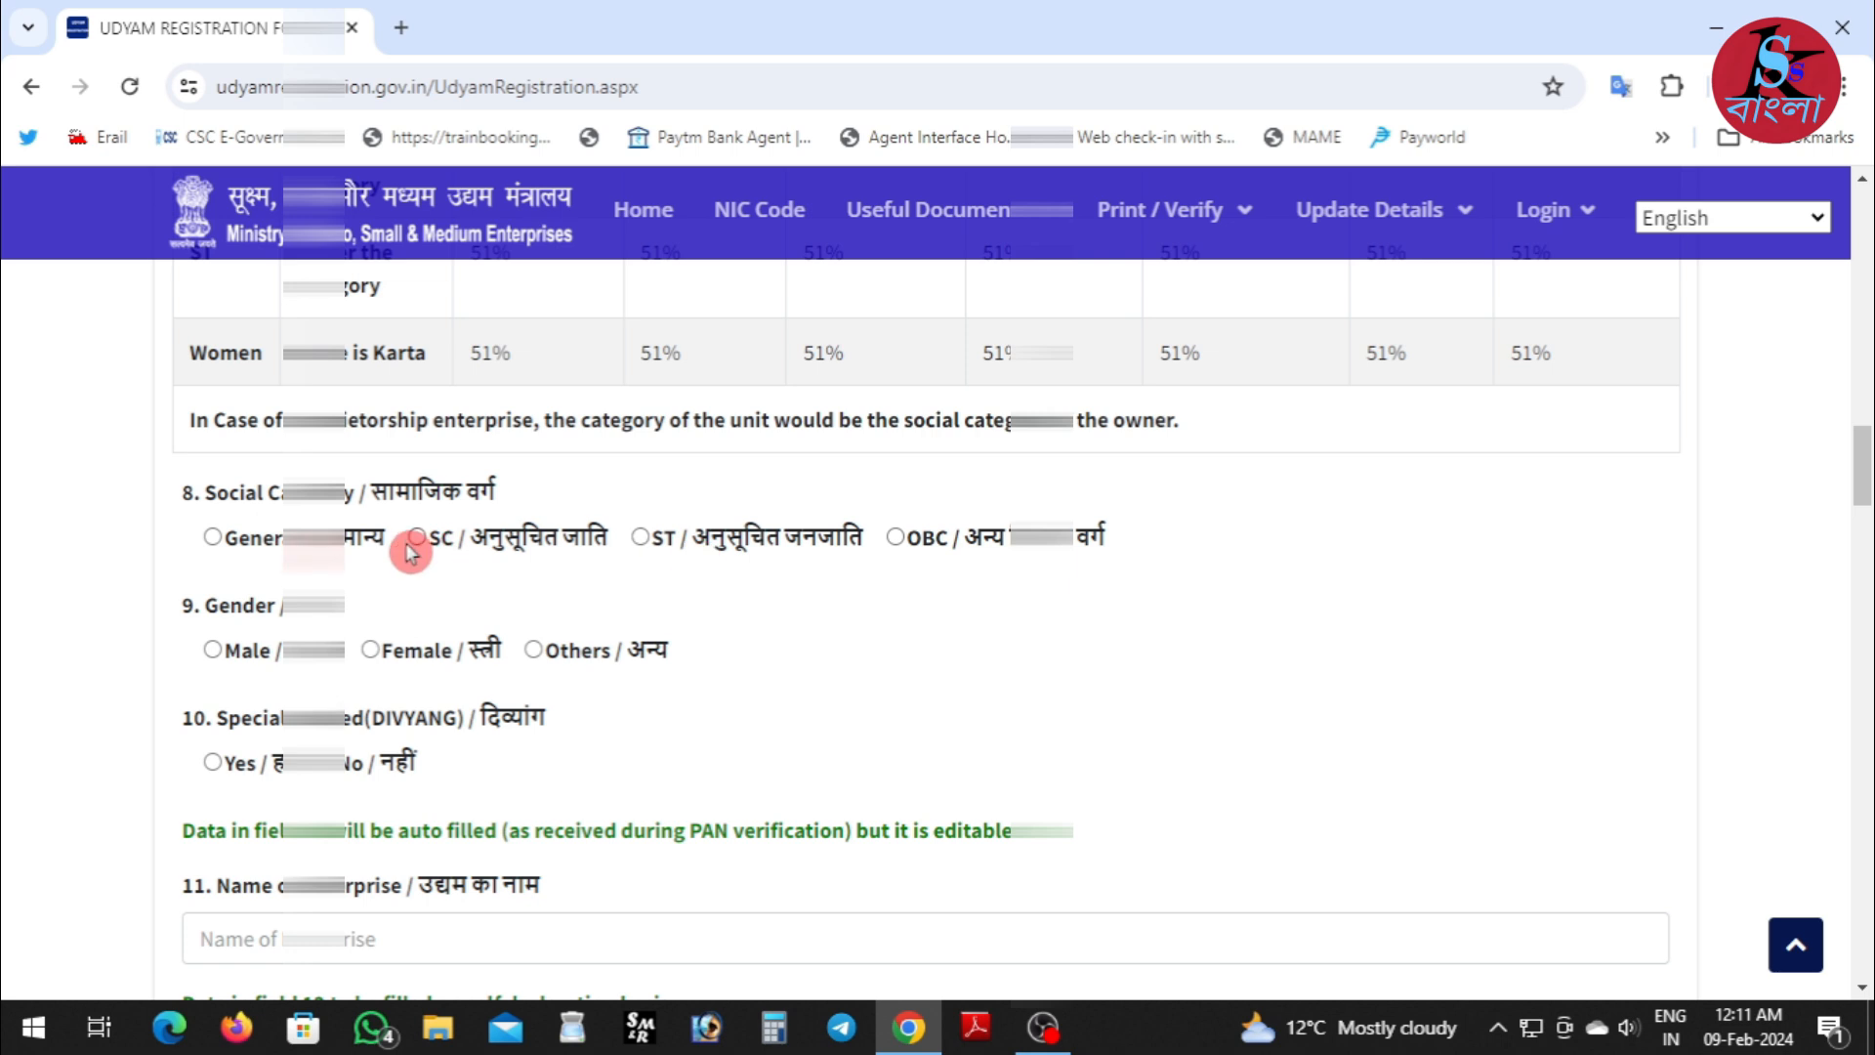
left_click(232, 549)
left_click(444, 544)
left_click(640, 538)
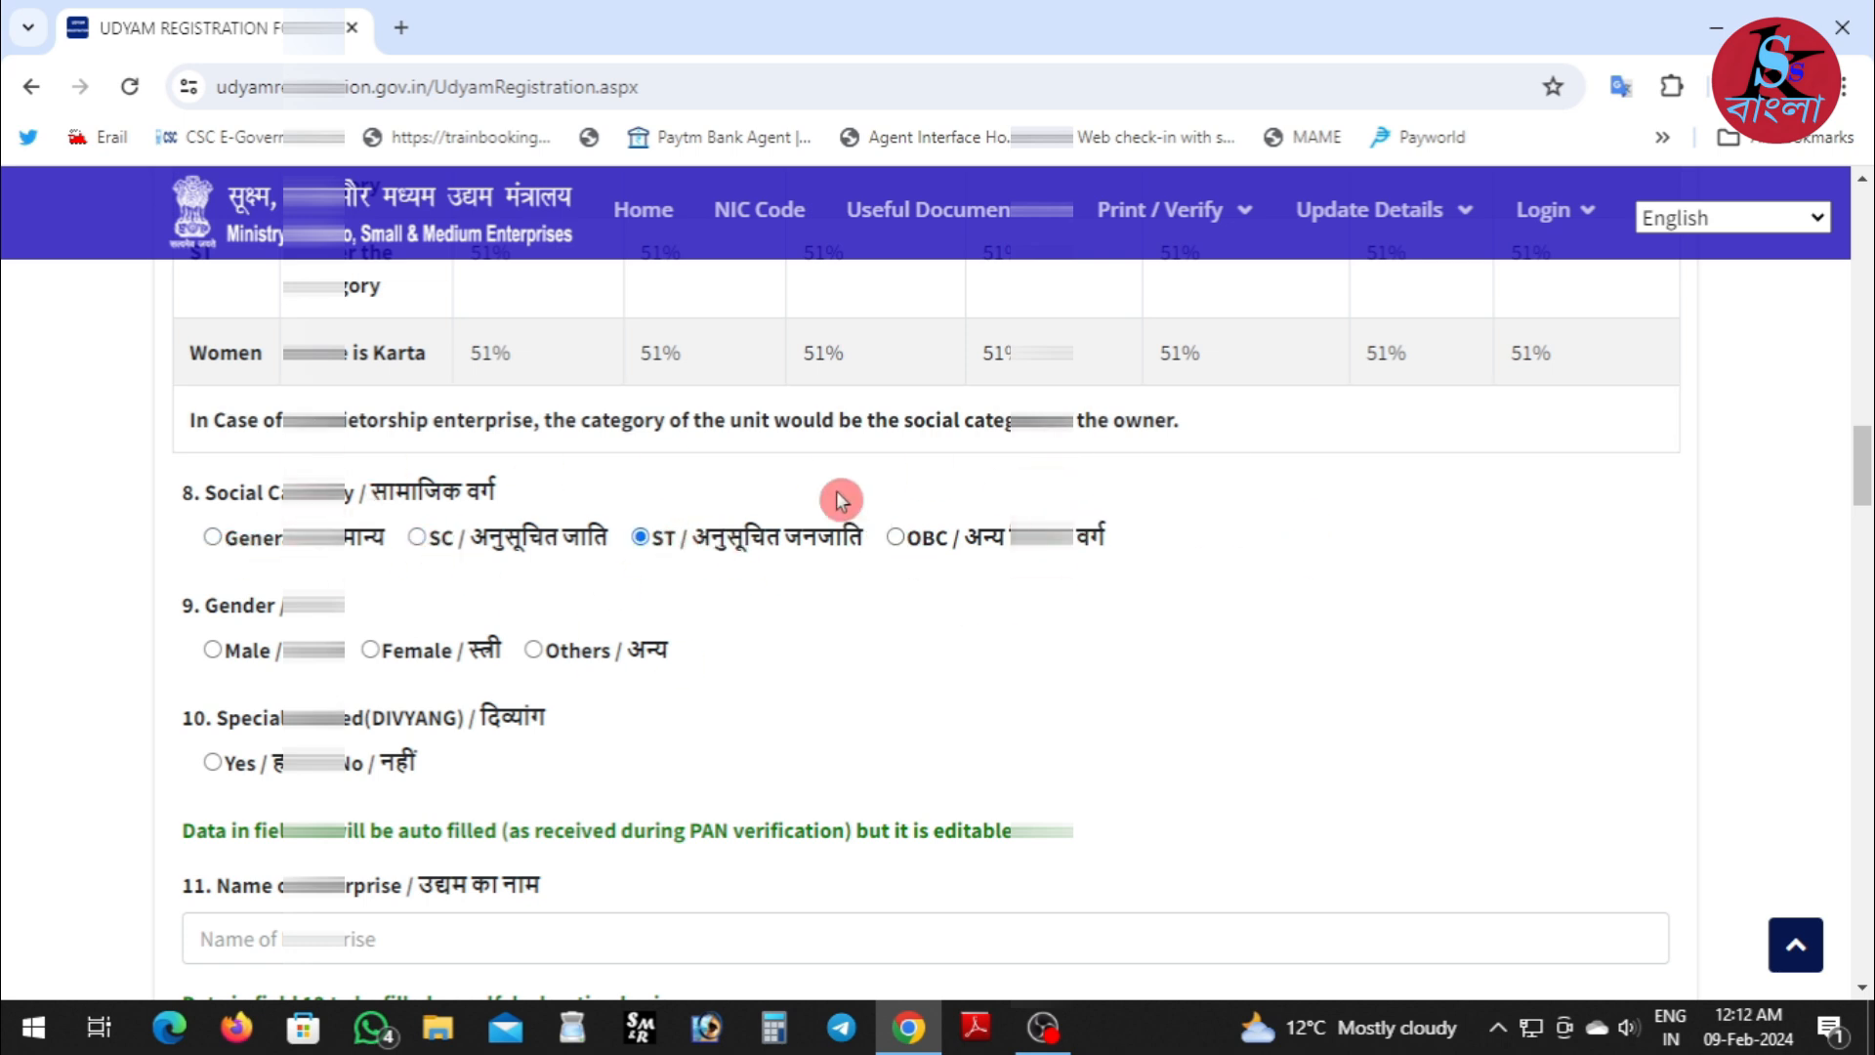
left_click(214, 537)
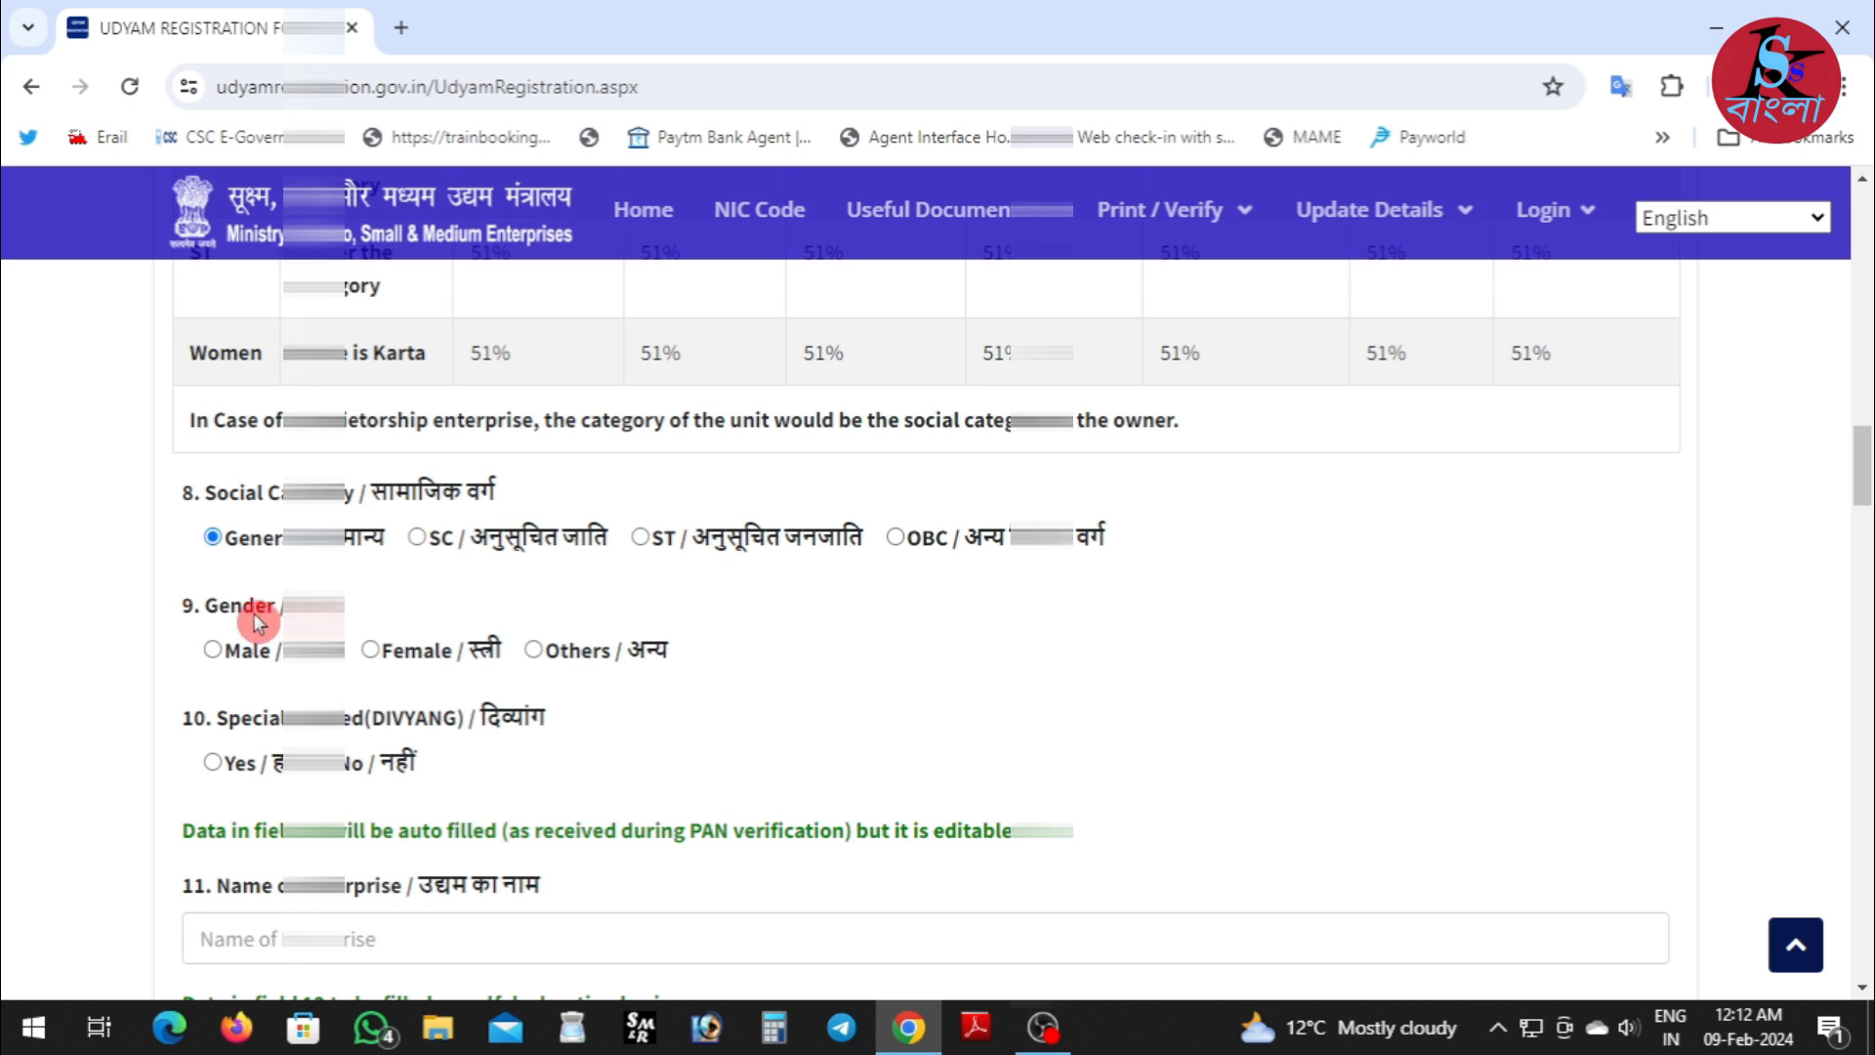
Set the entrepreneur's gender to Female
triple_click(202, 615)
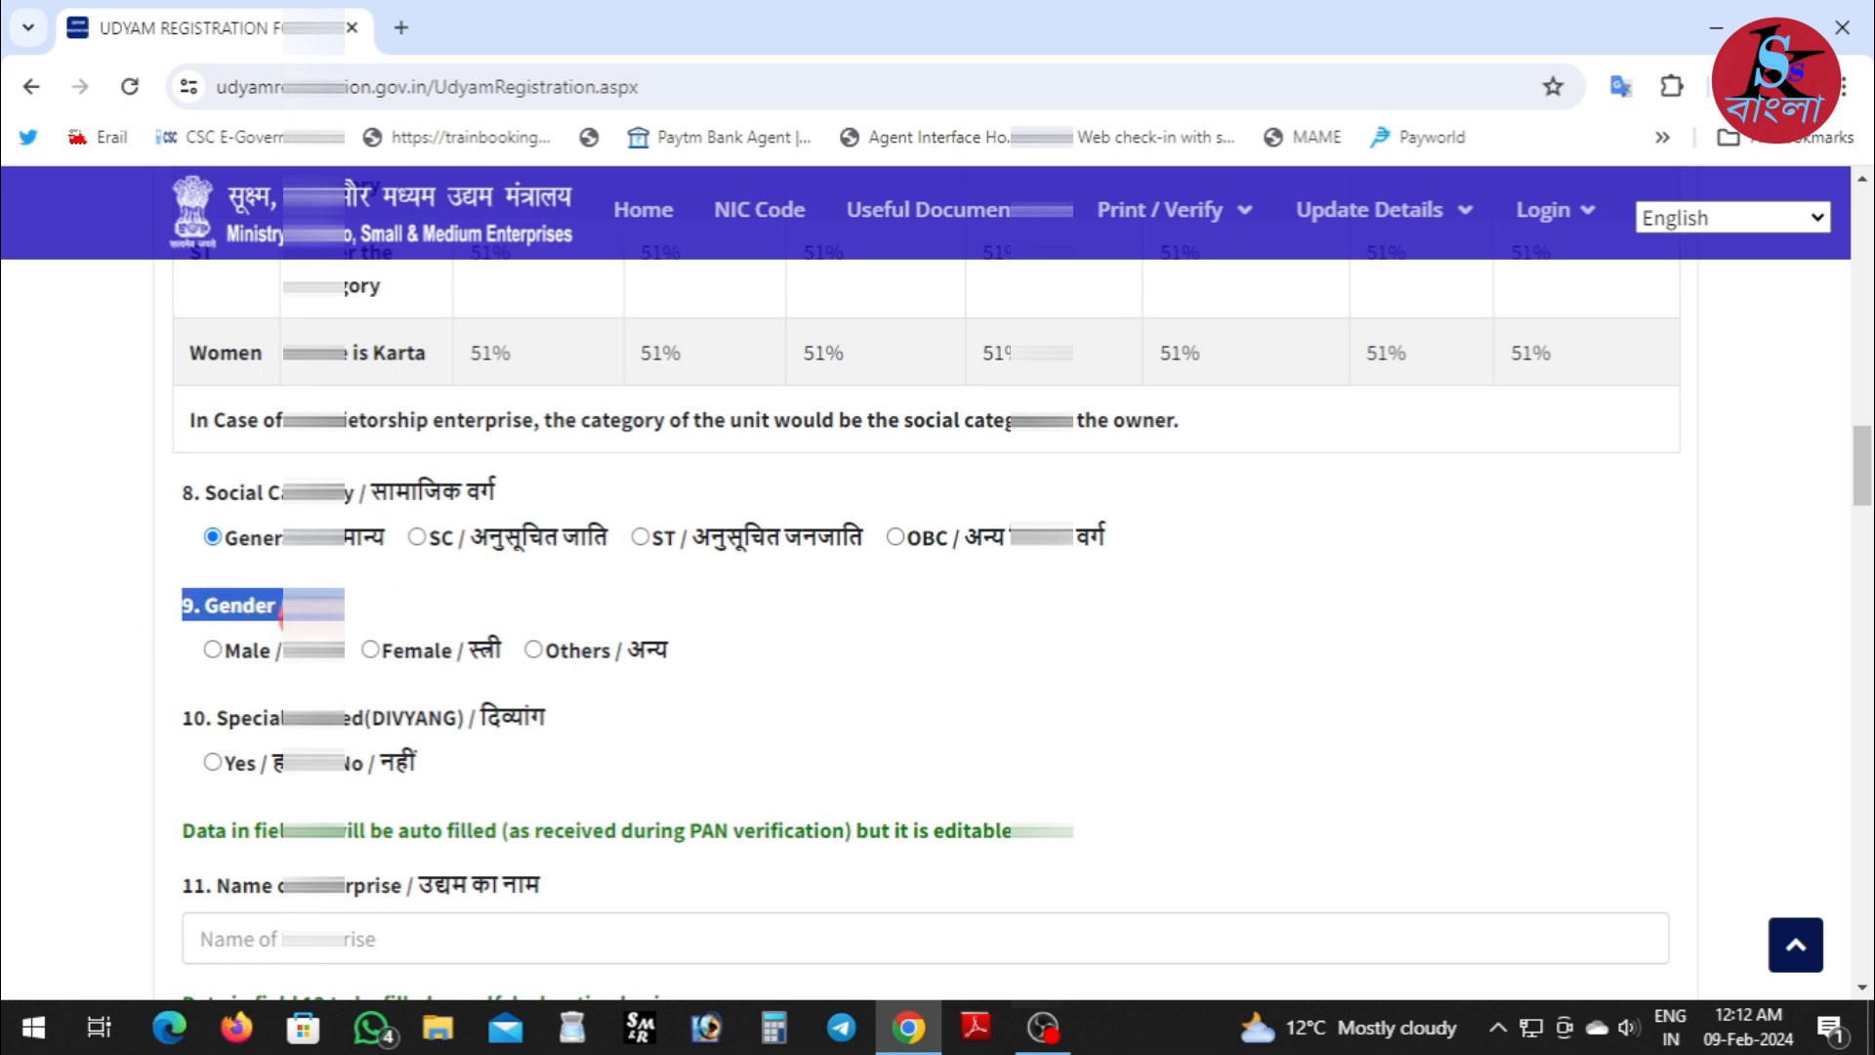
left_click(504, 596)
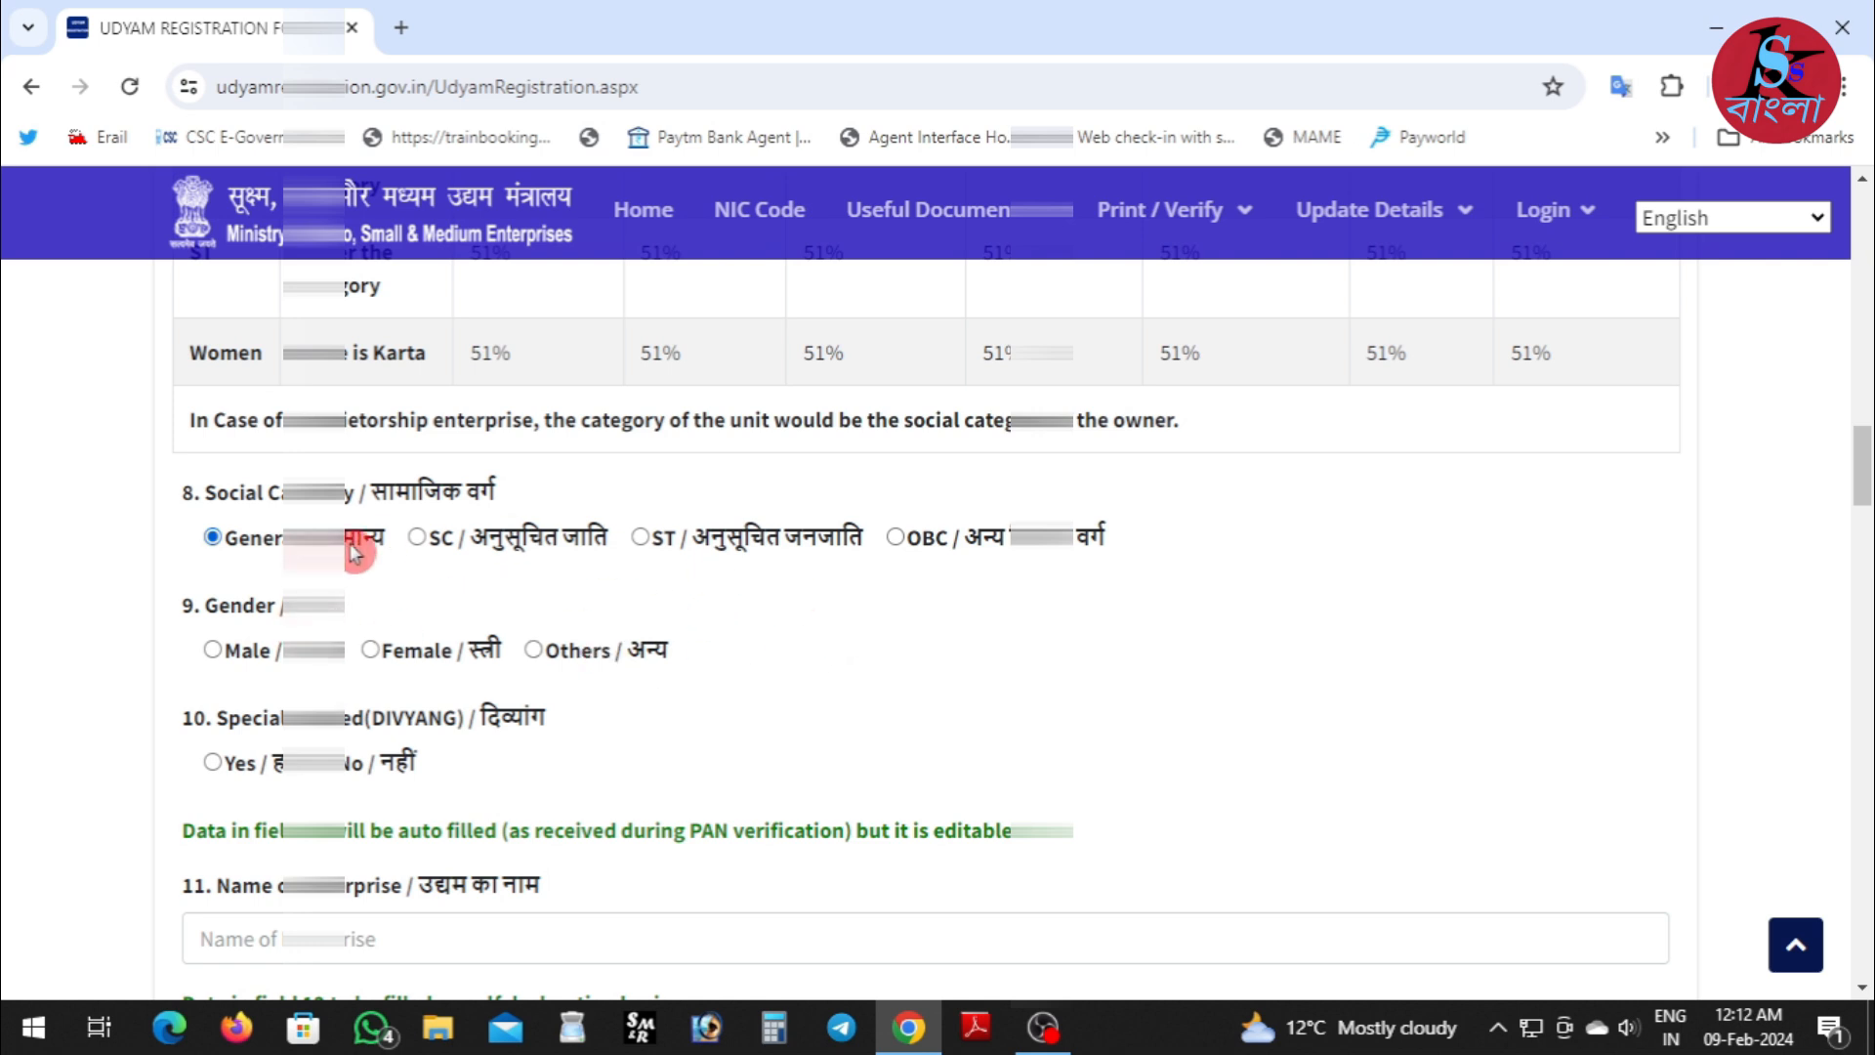
left_click(370, 650)
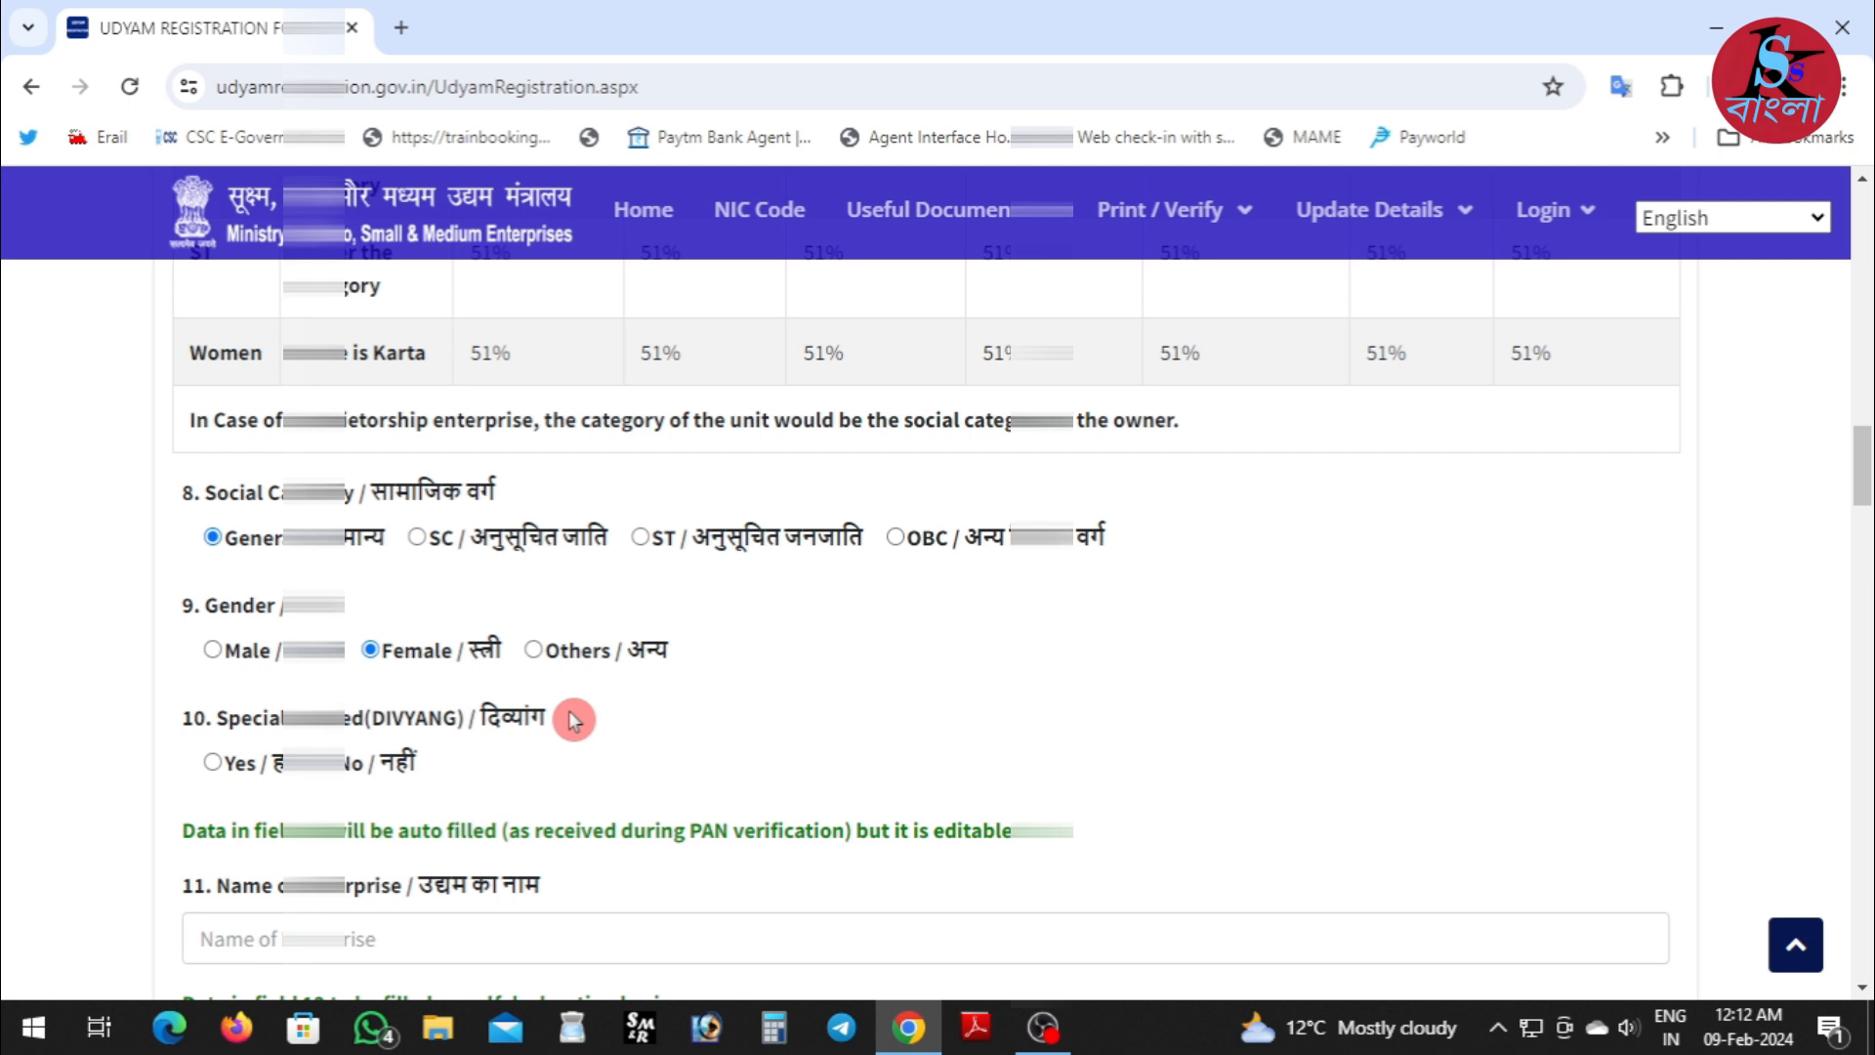
Fill in the name of the enterprise, enter AL HERA CYBER CAFE as the plant/unit name and add the unit
scroll(574, 720, "down", 4)
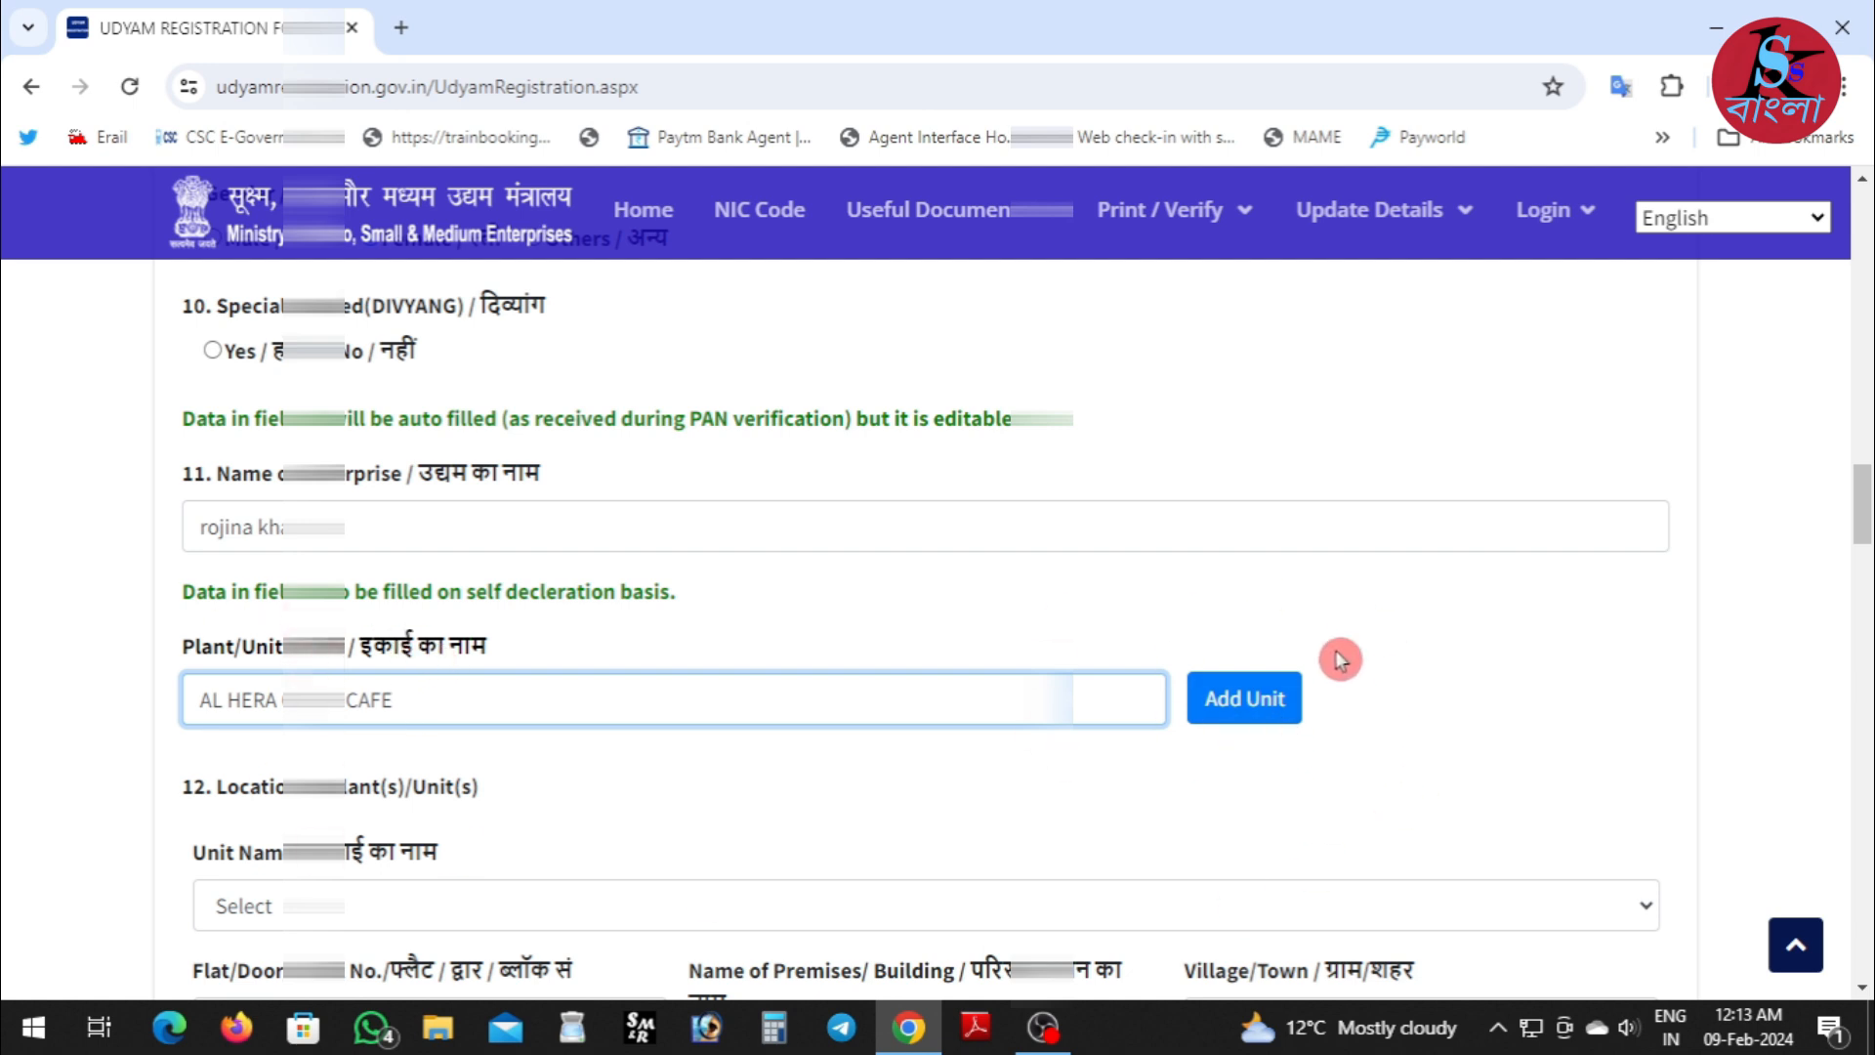
left_click(1244, 699)
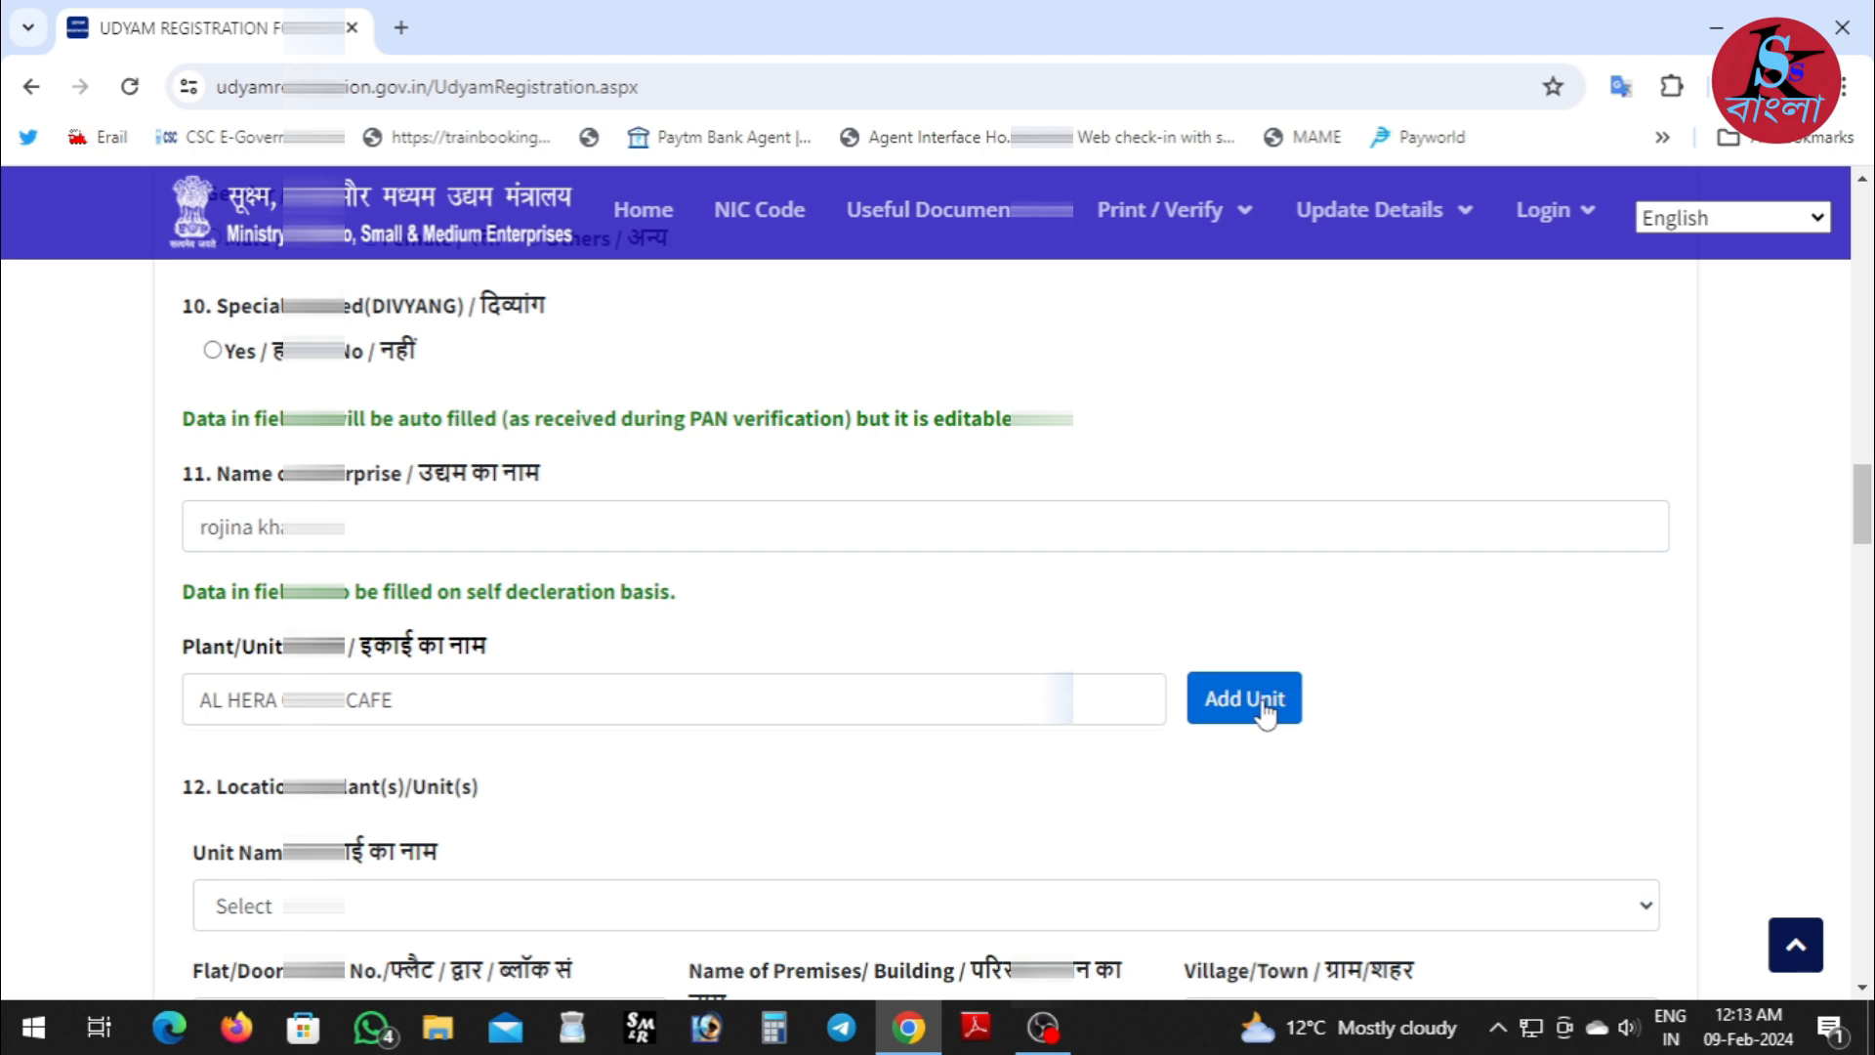
scroll(199, 730, "down", 1)
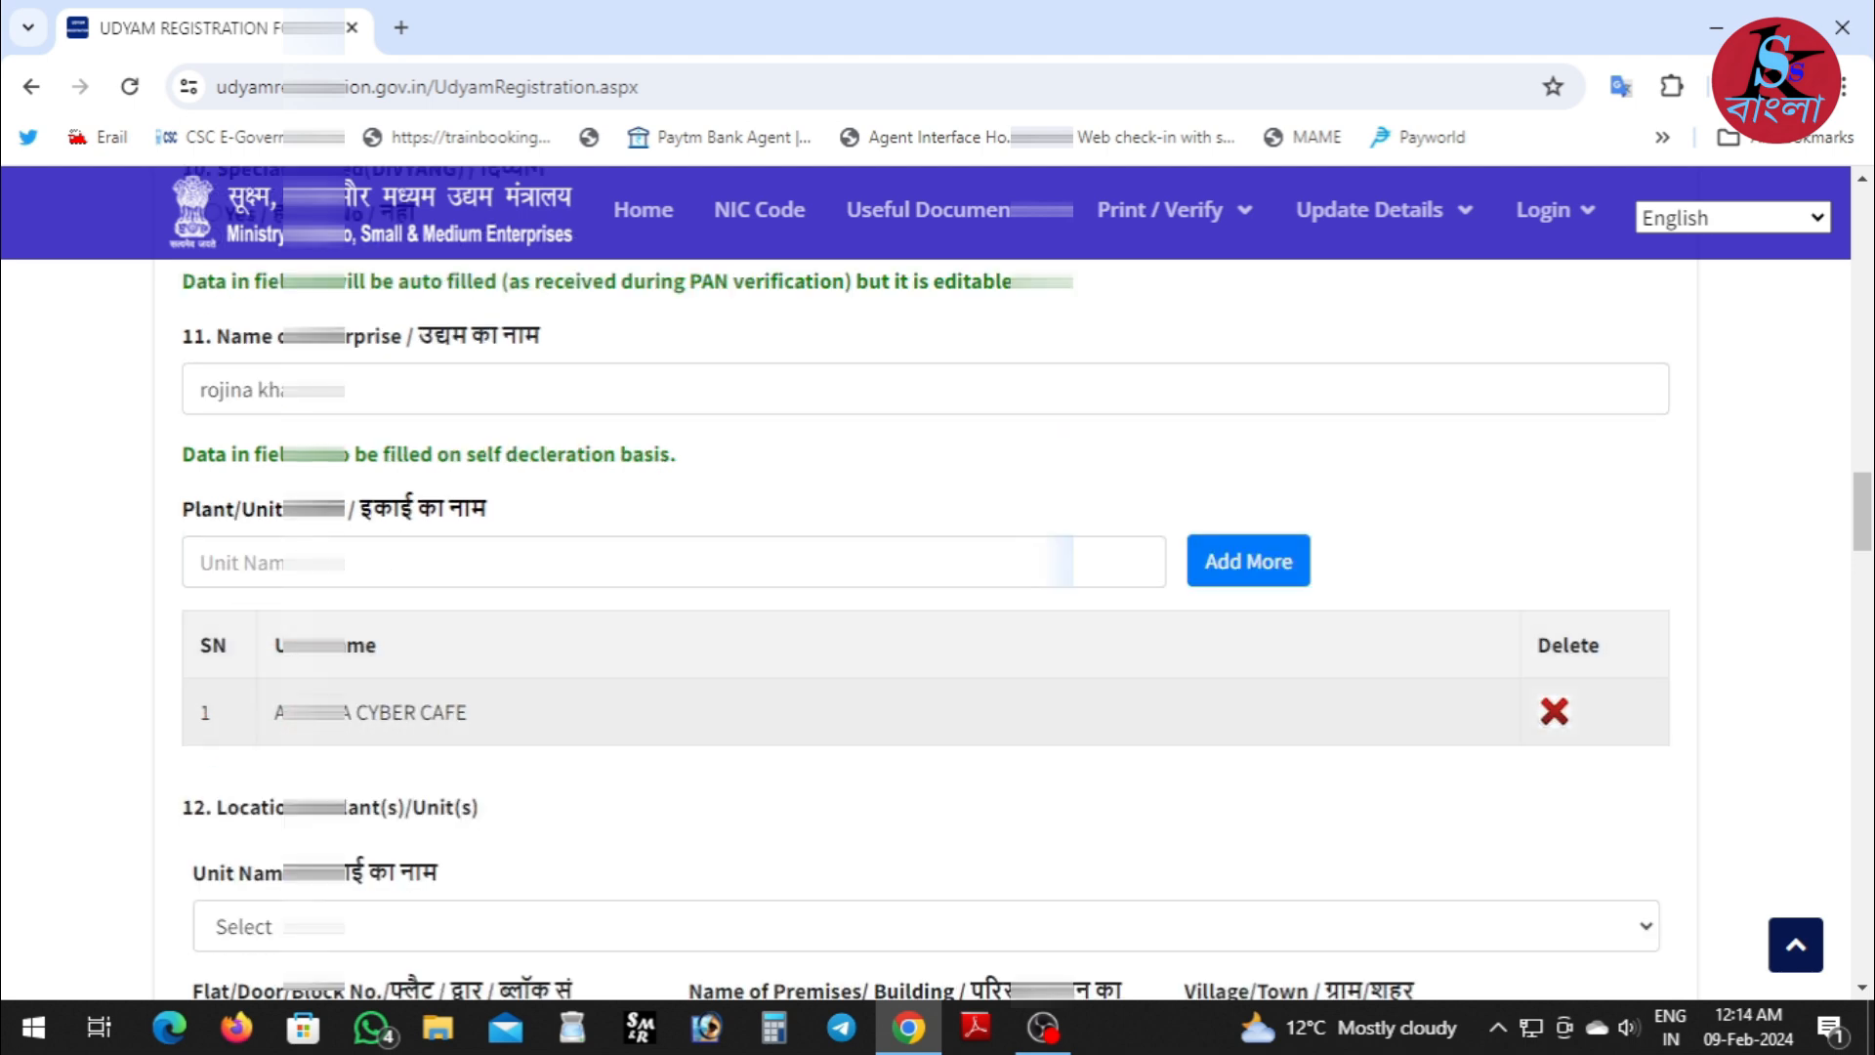
Choose AL HERA CYBER CAFE as the unit name in section 12 for the plant location
scroll(551, 686, "down", 1)
scroll(549, 683, "down", 1)
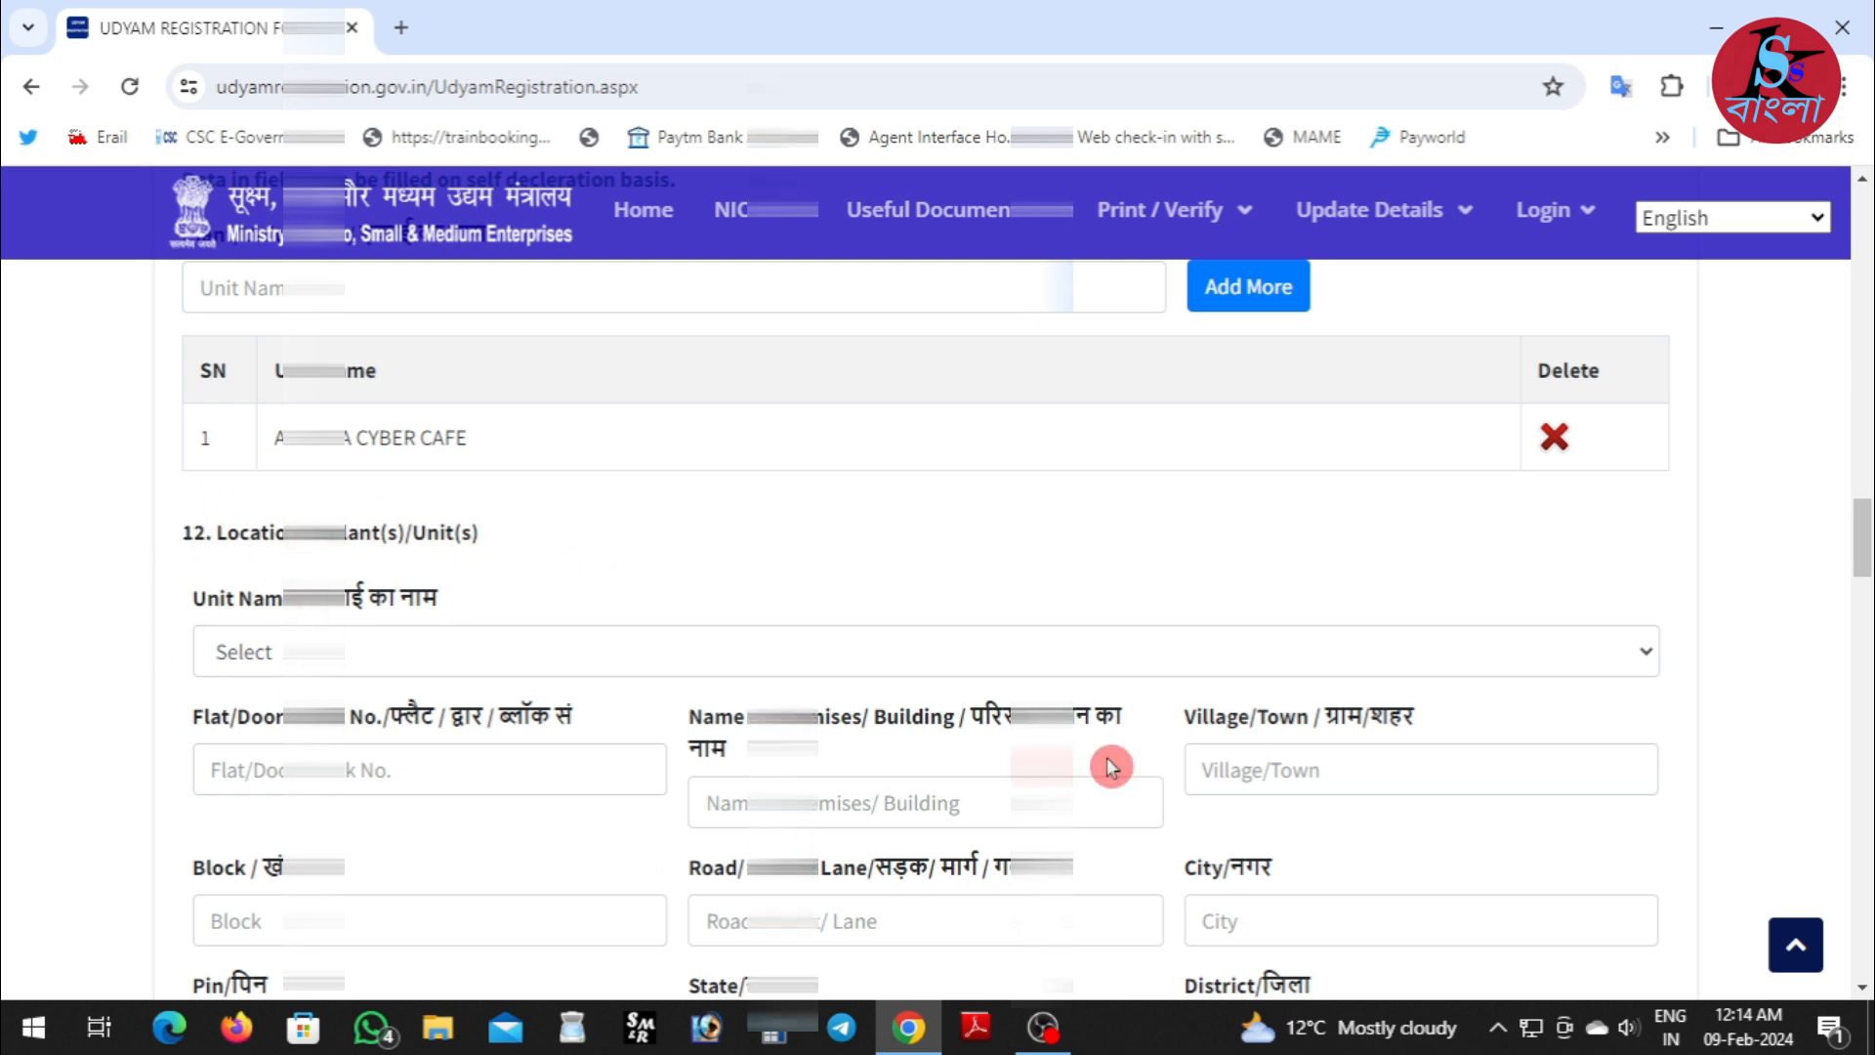
scroll(762, 681, "down", 1)
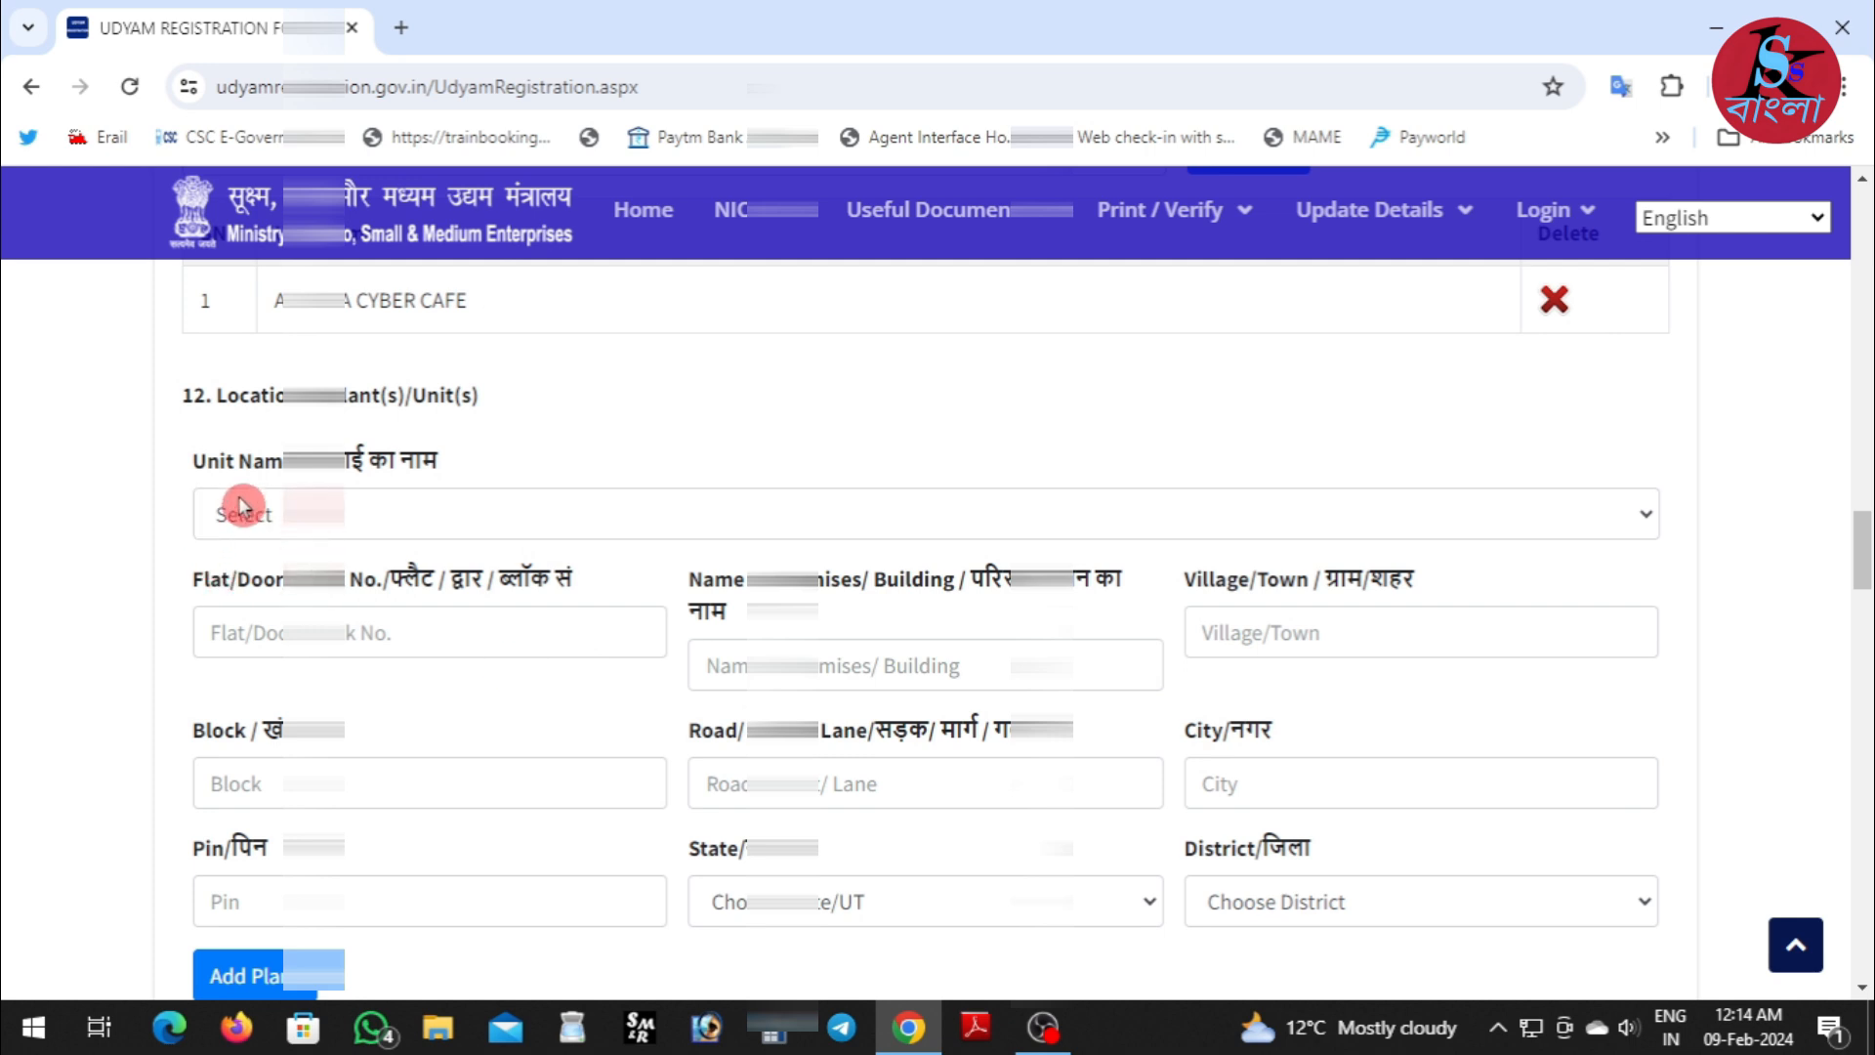
left_click(276, 515)
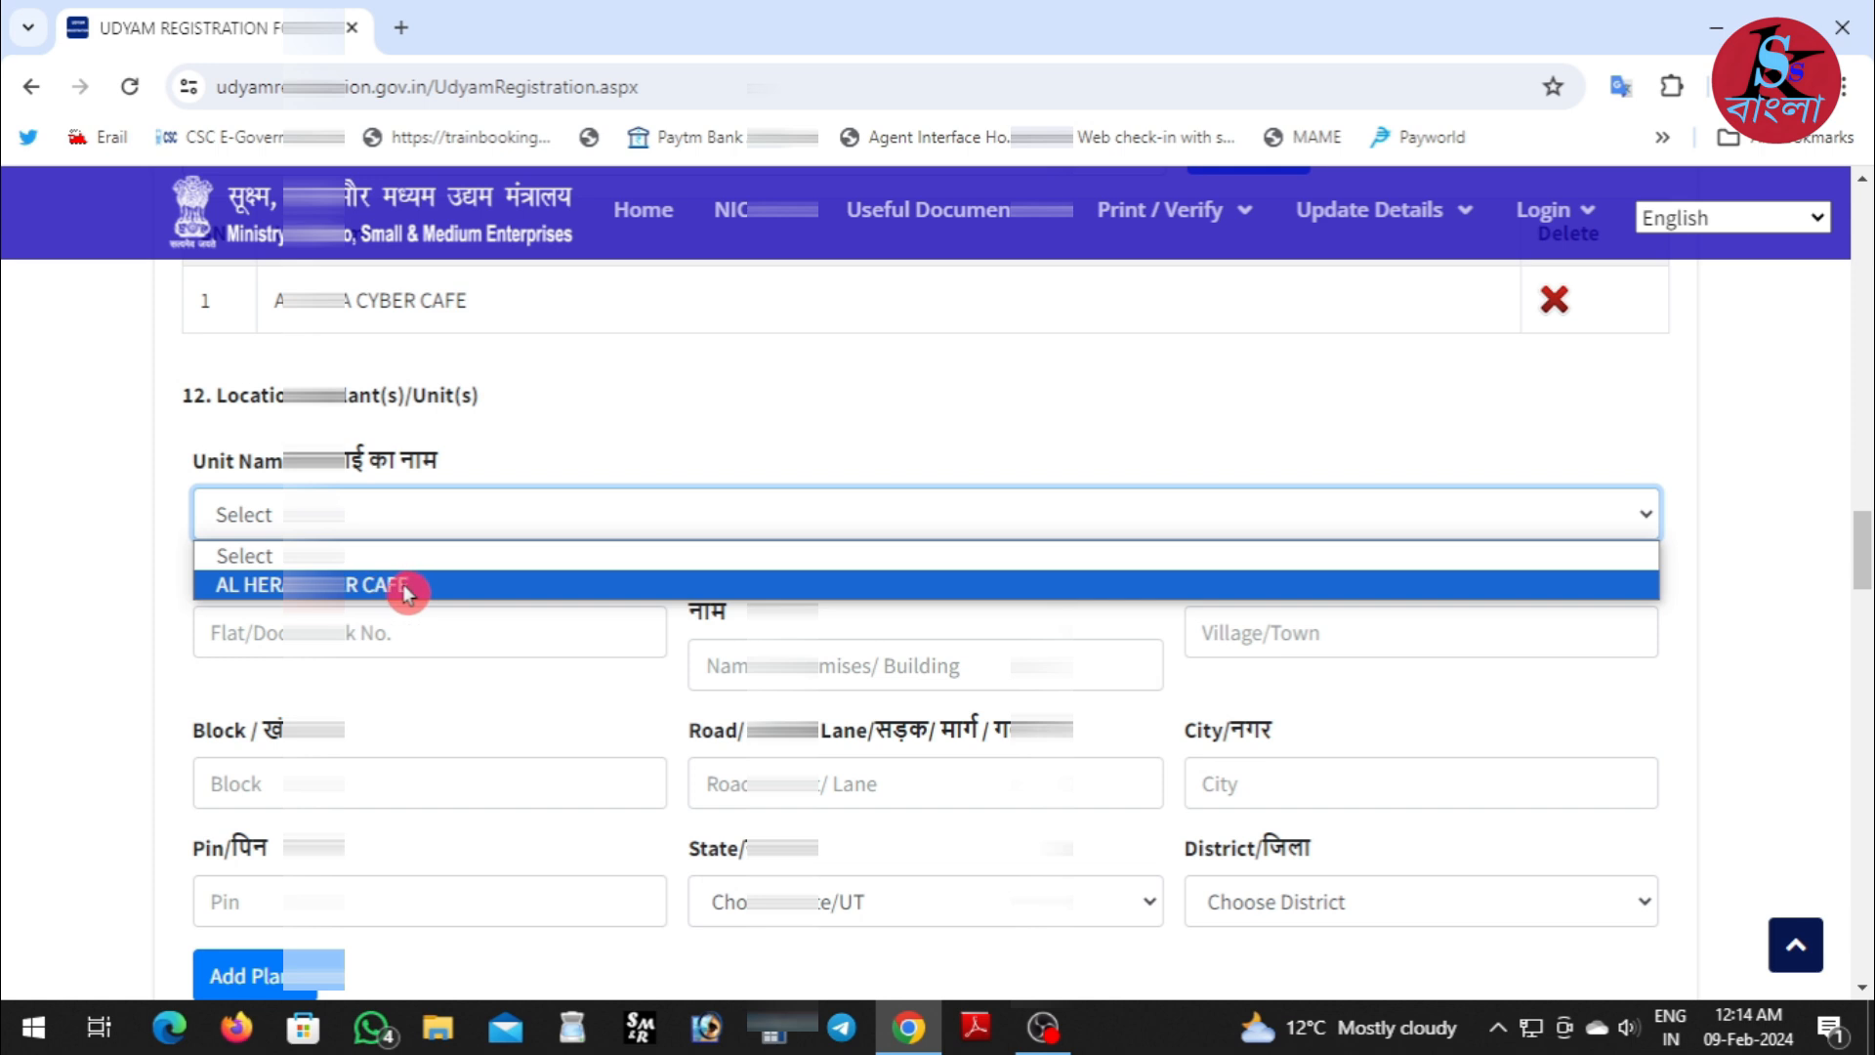
left_click(407, 588)
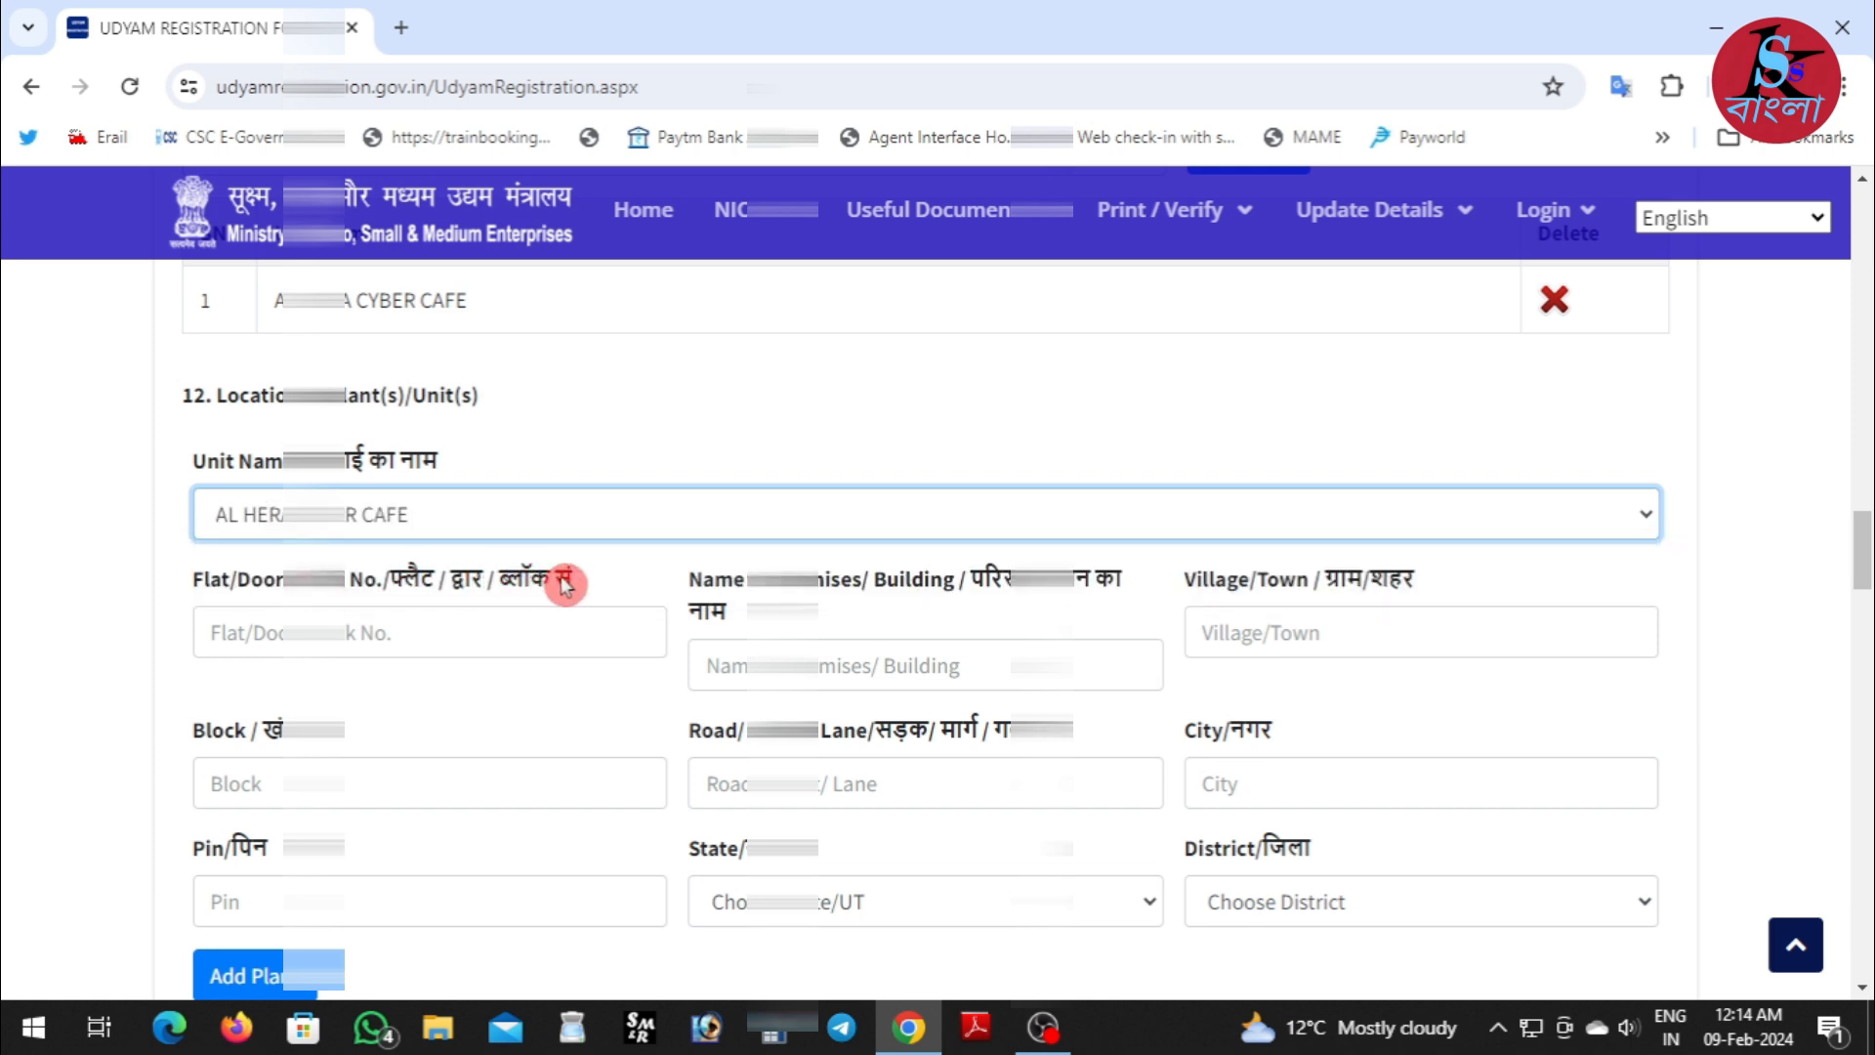
Fill in the plant location's flat number, premises name, village, block, road, city and PIN code
scroll(199, 470, "down", 1)
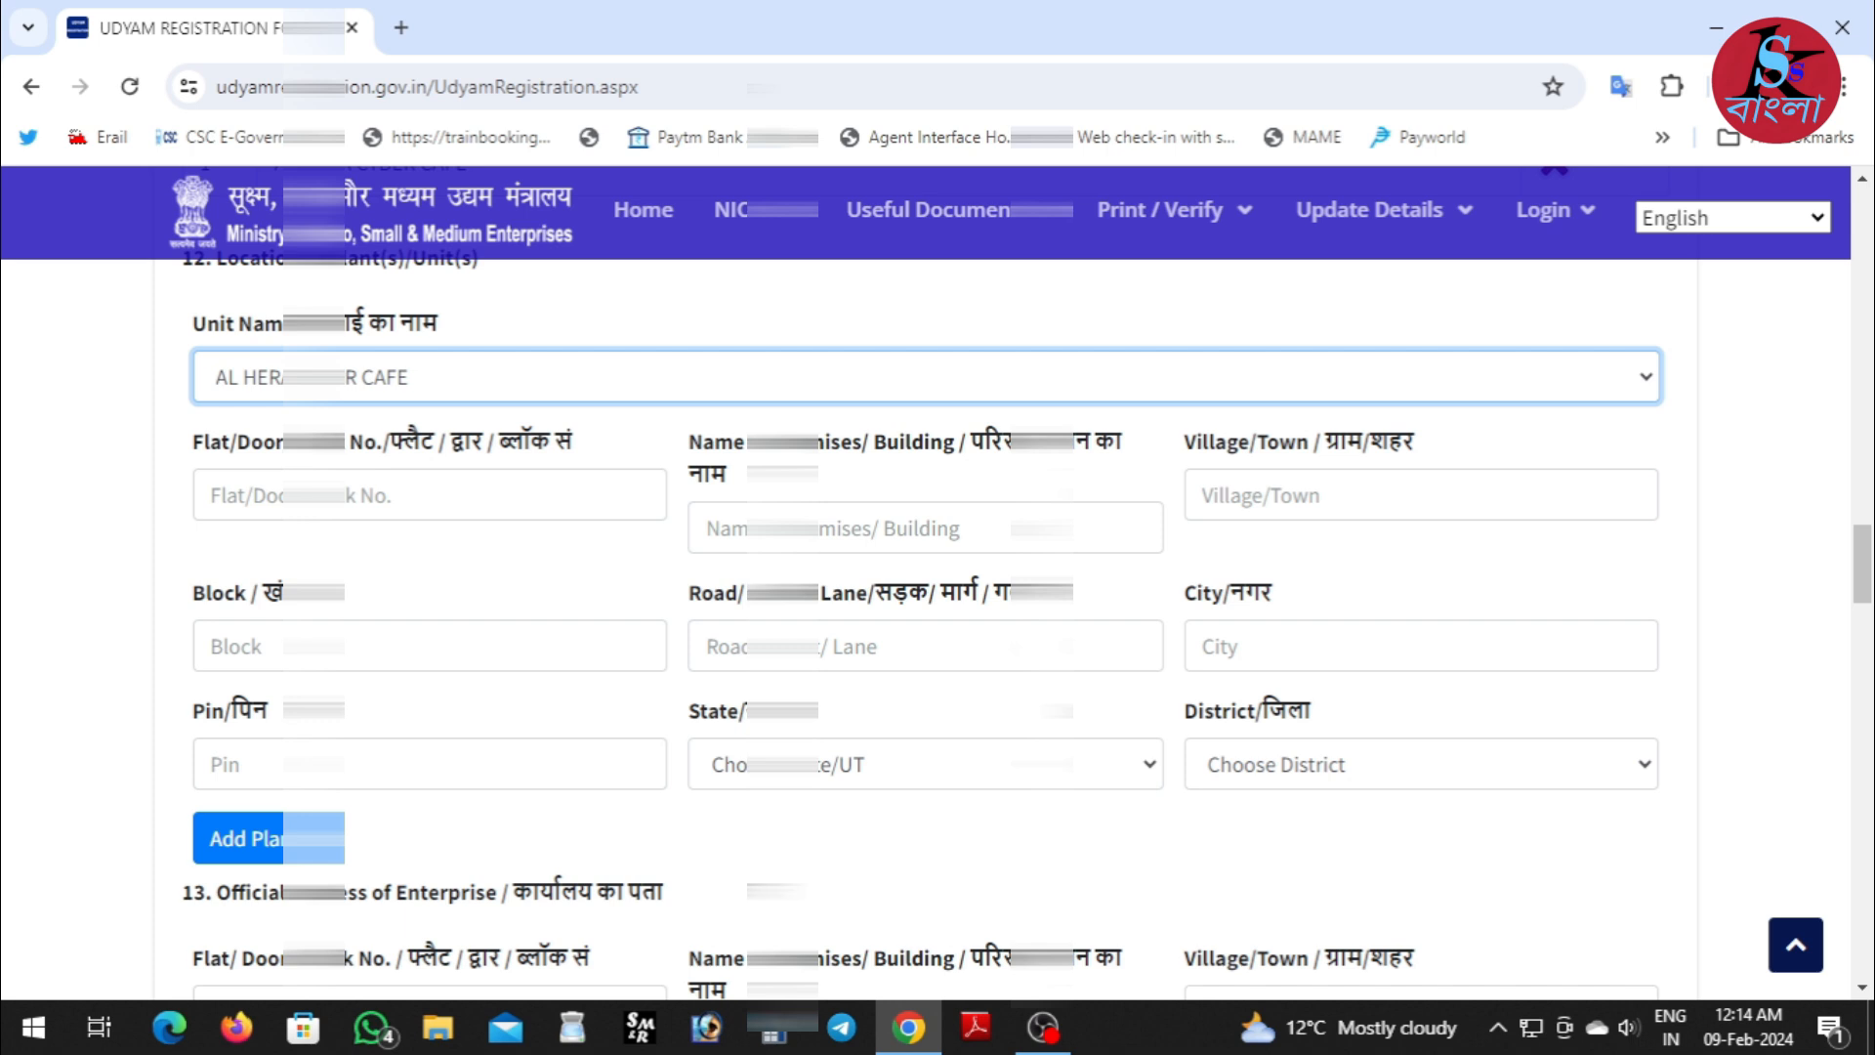
key("Tab")
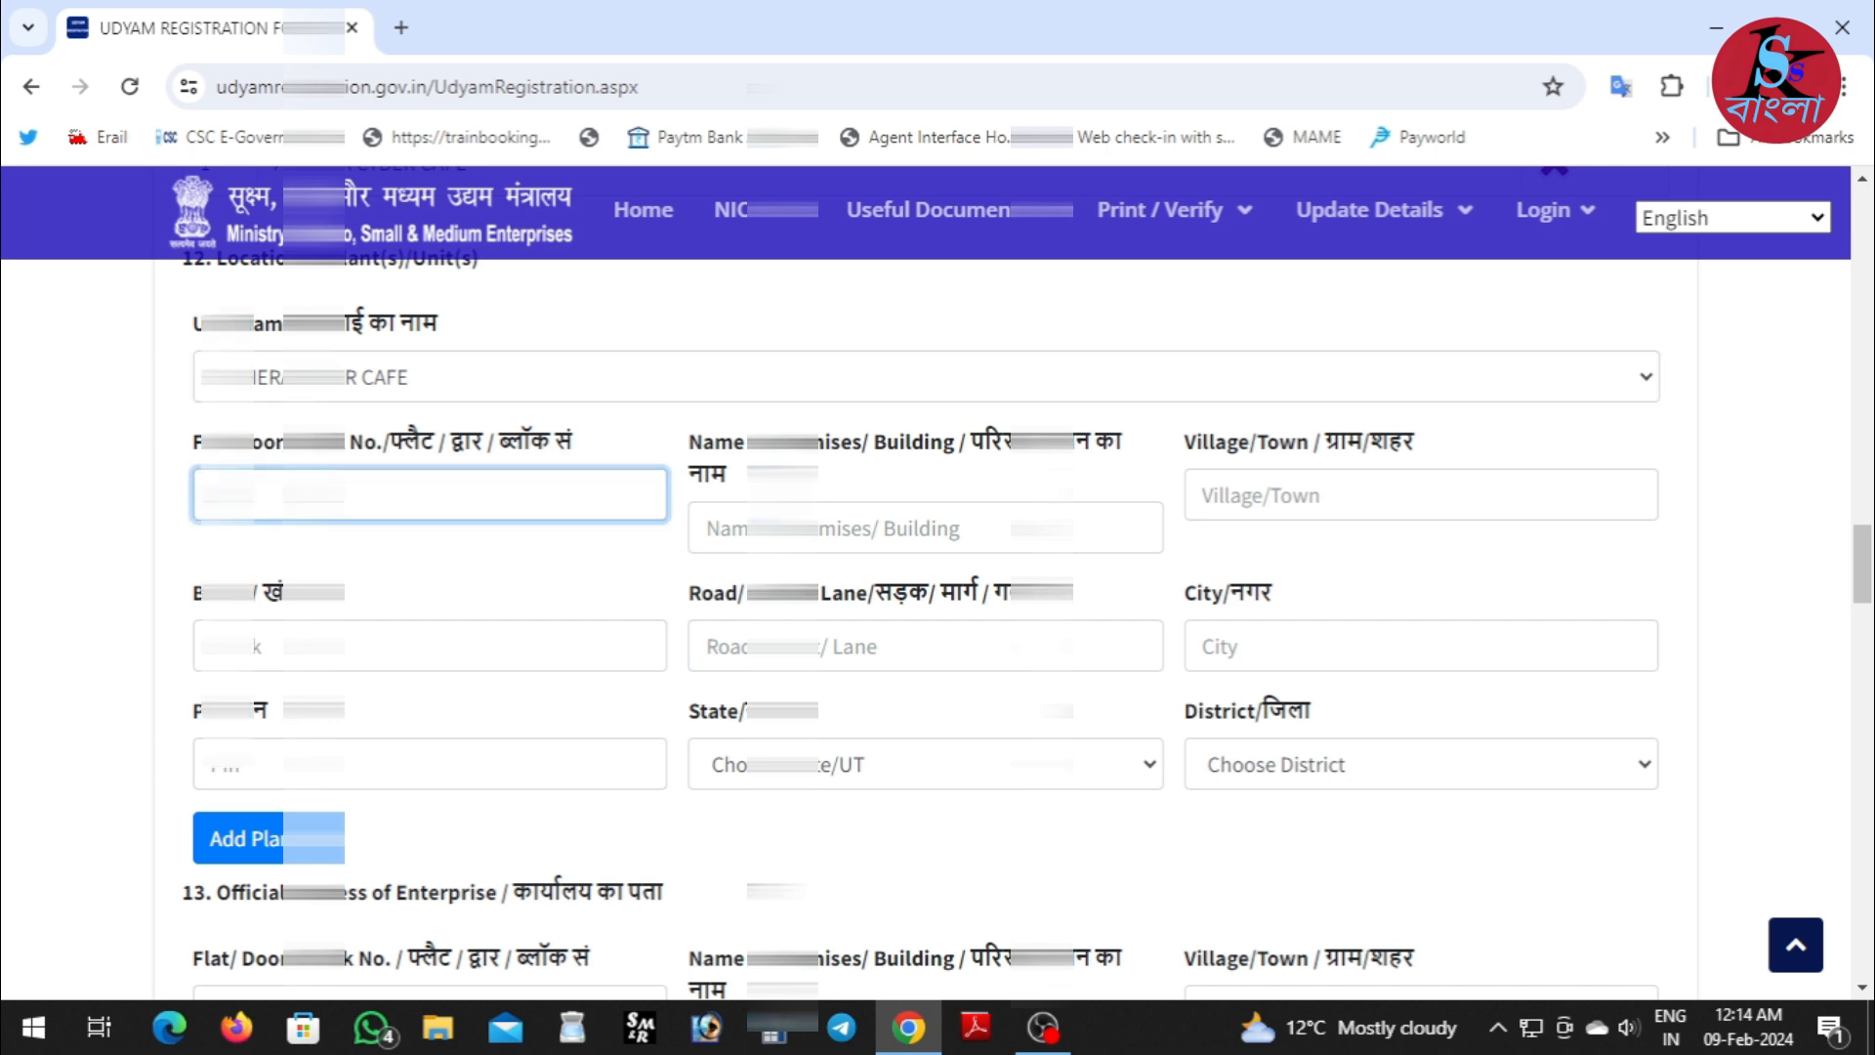
left_click_drag(714, 445, 874, 449)
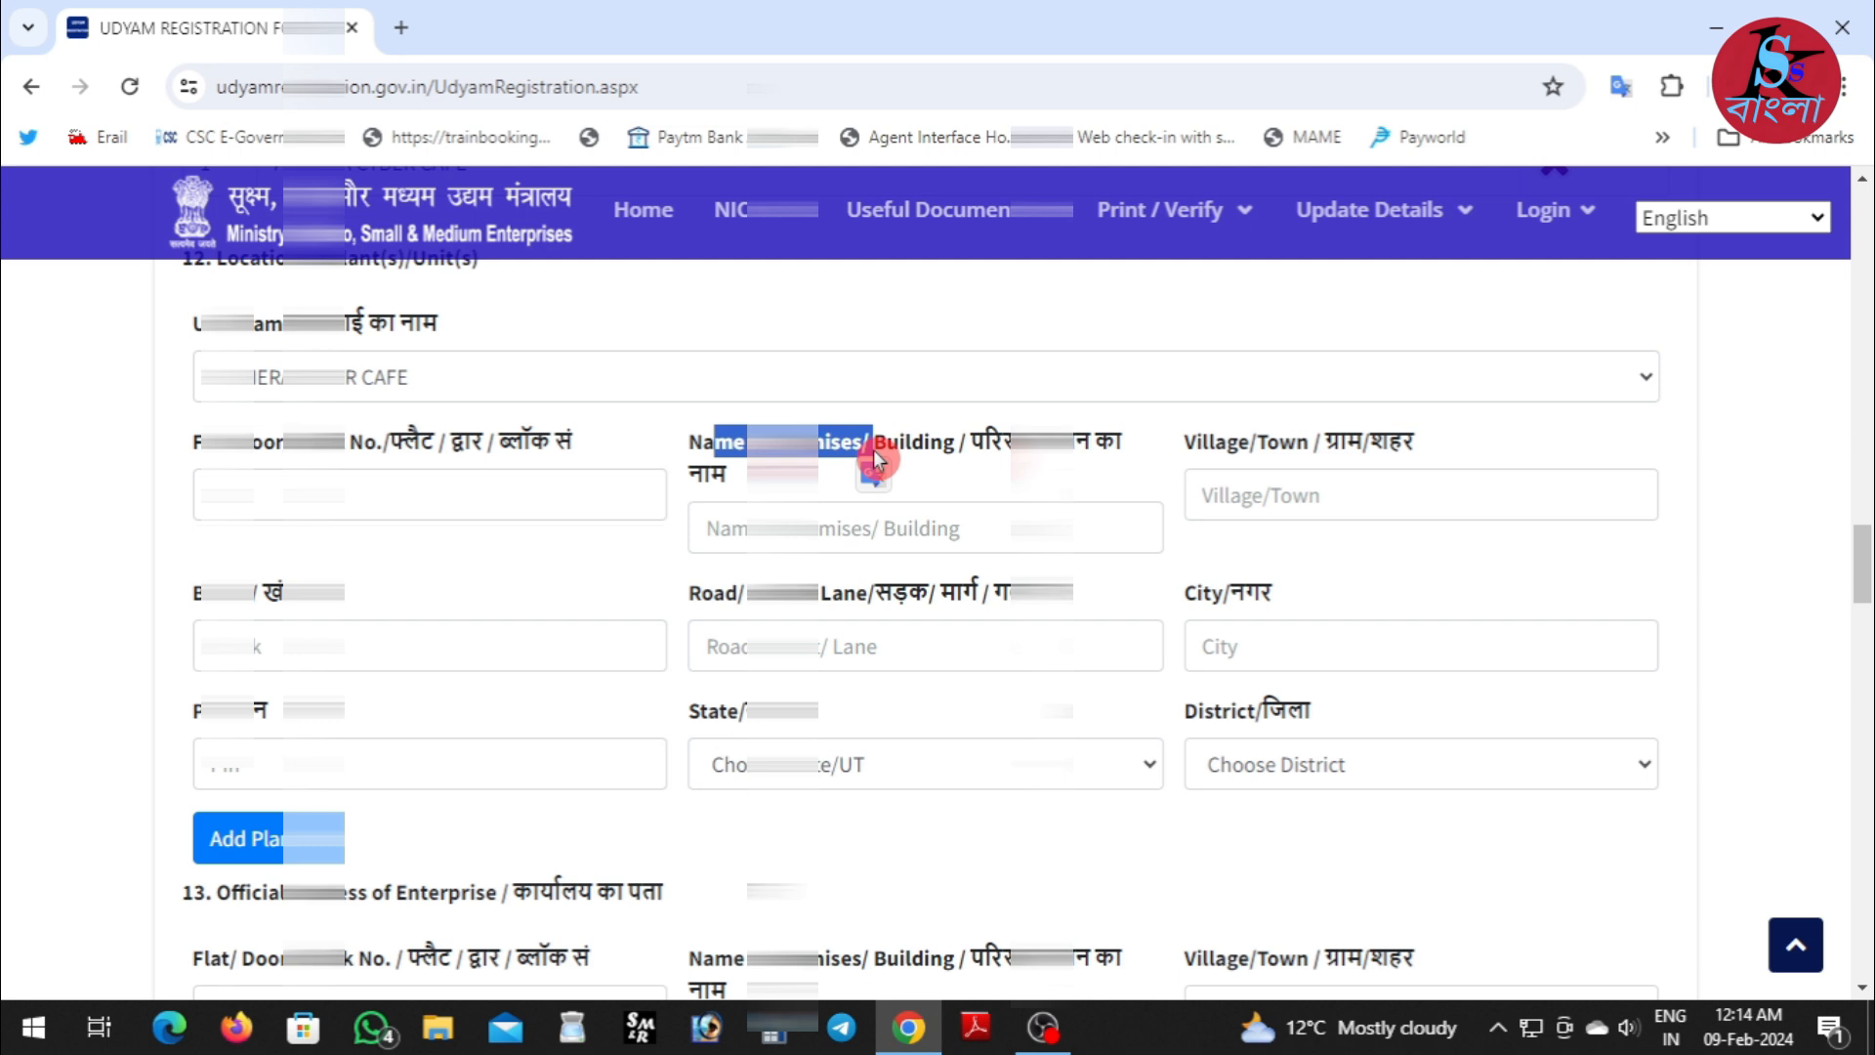
left_click(828, 529)
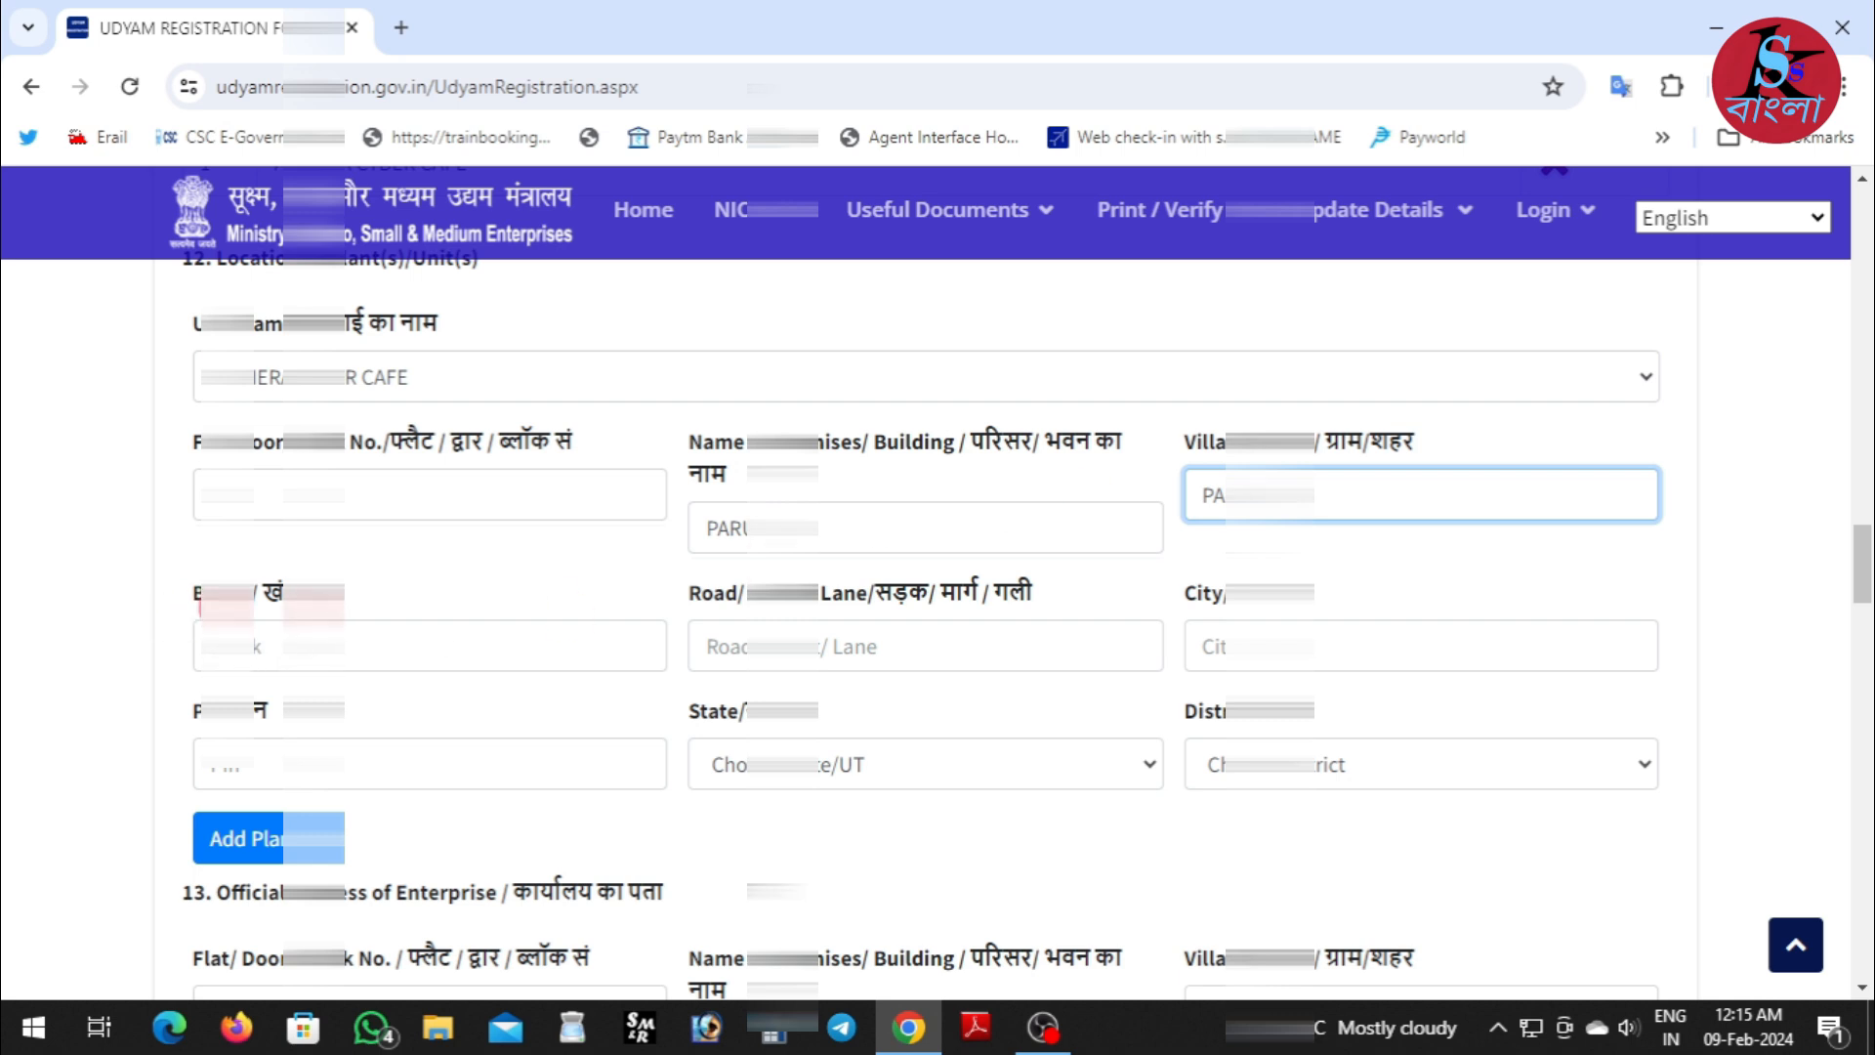
left_click(278, 649)
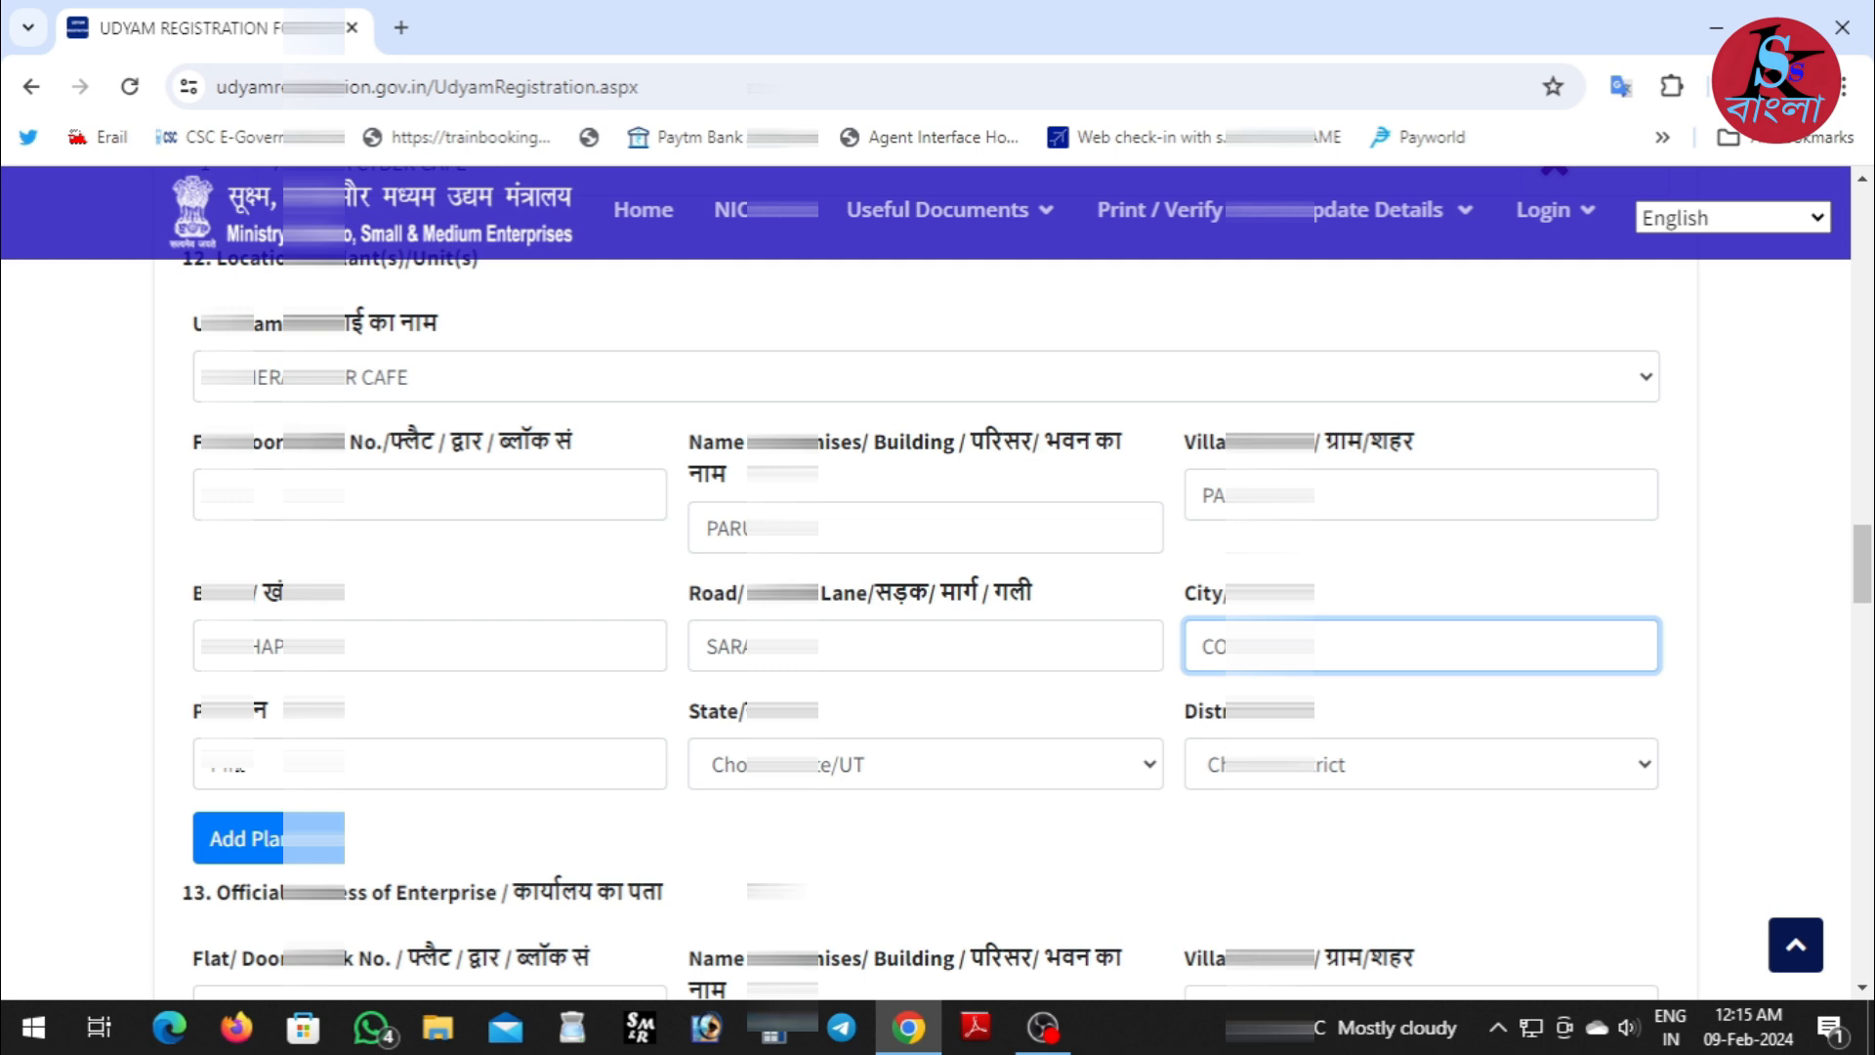
left_click(245, 764)
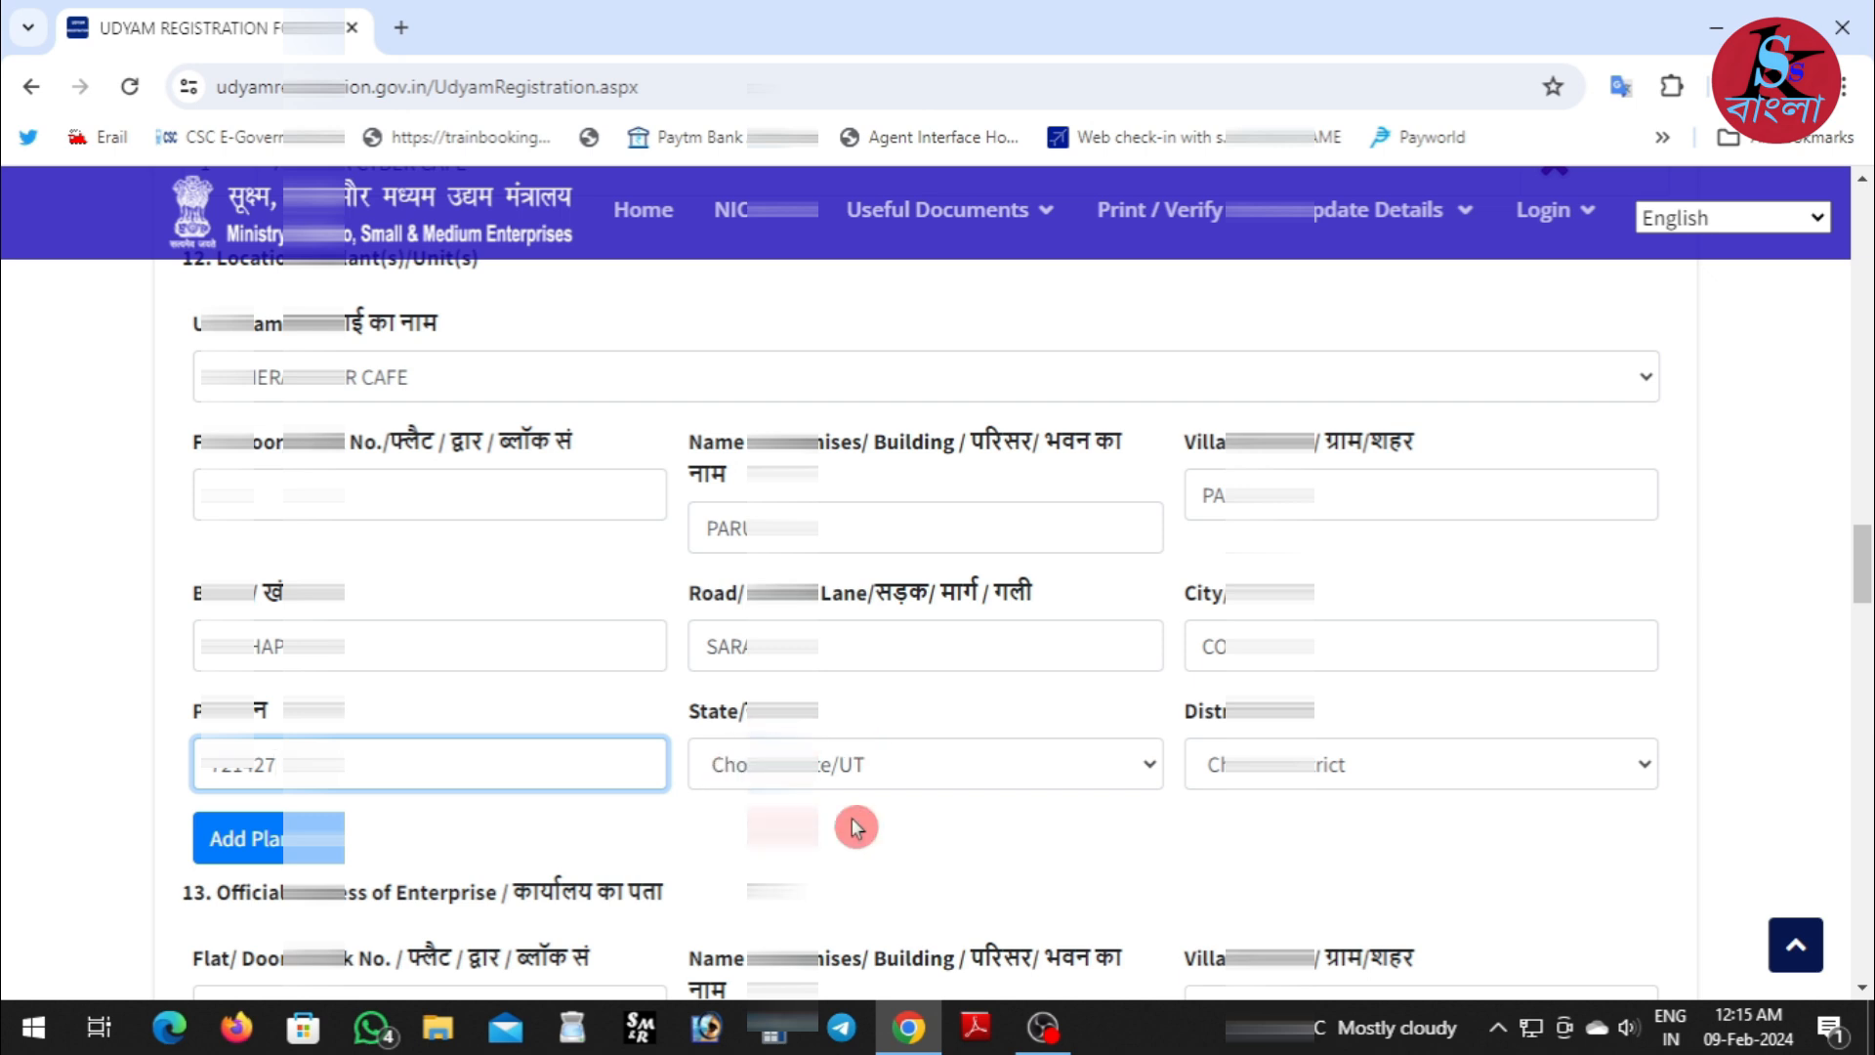
Set the plant location's state to 36. West Bengal and district to 7. East Medinipur, and add the plant
left_click(879, 765)
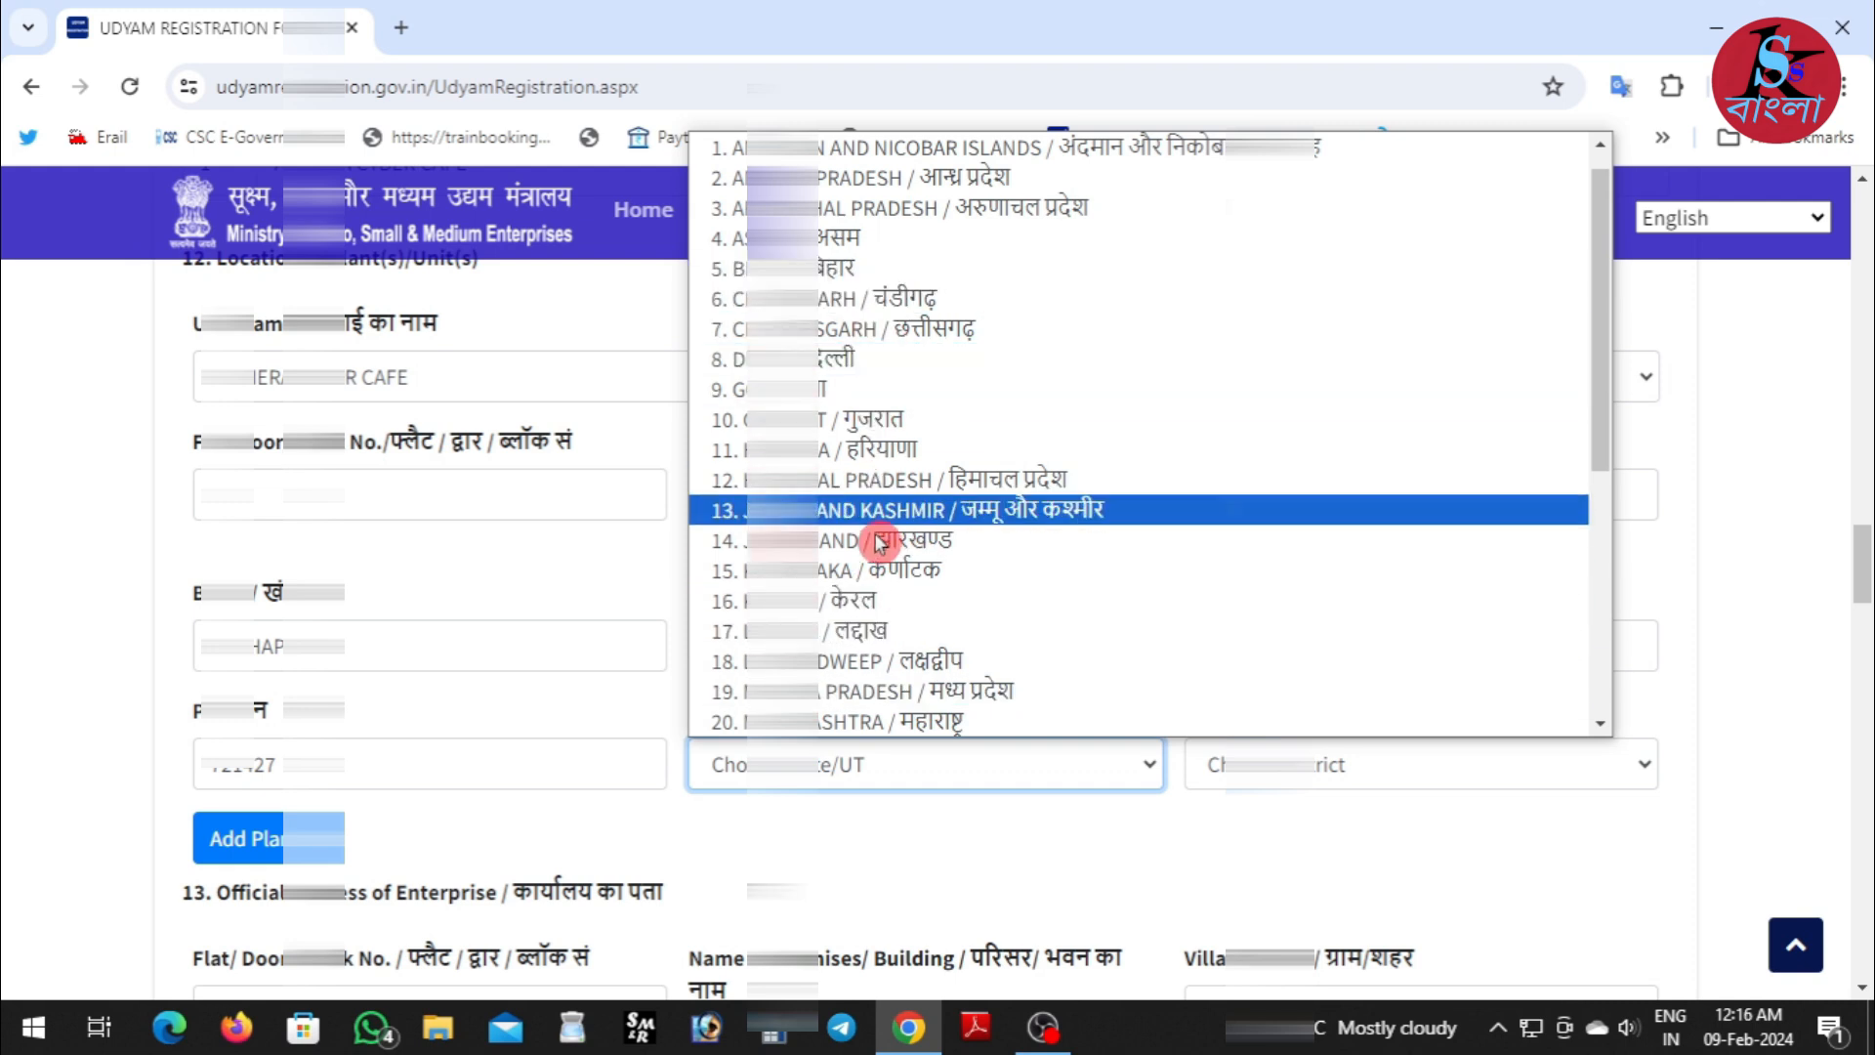
scroll(886, 601, "down", 5)
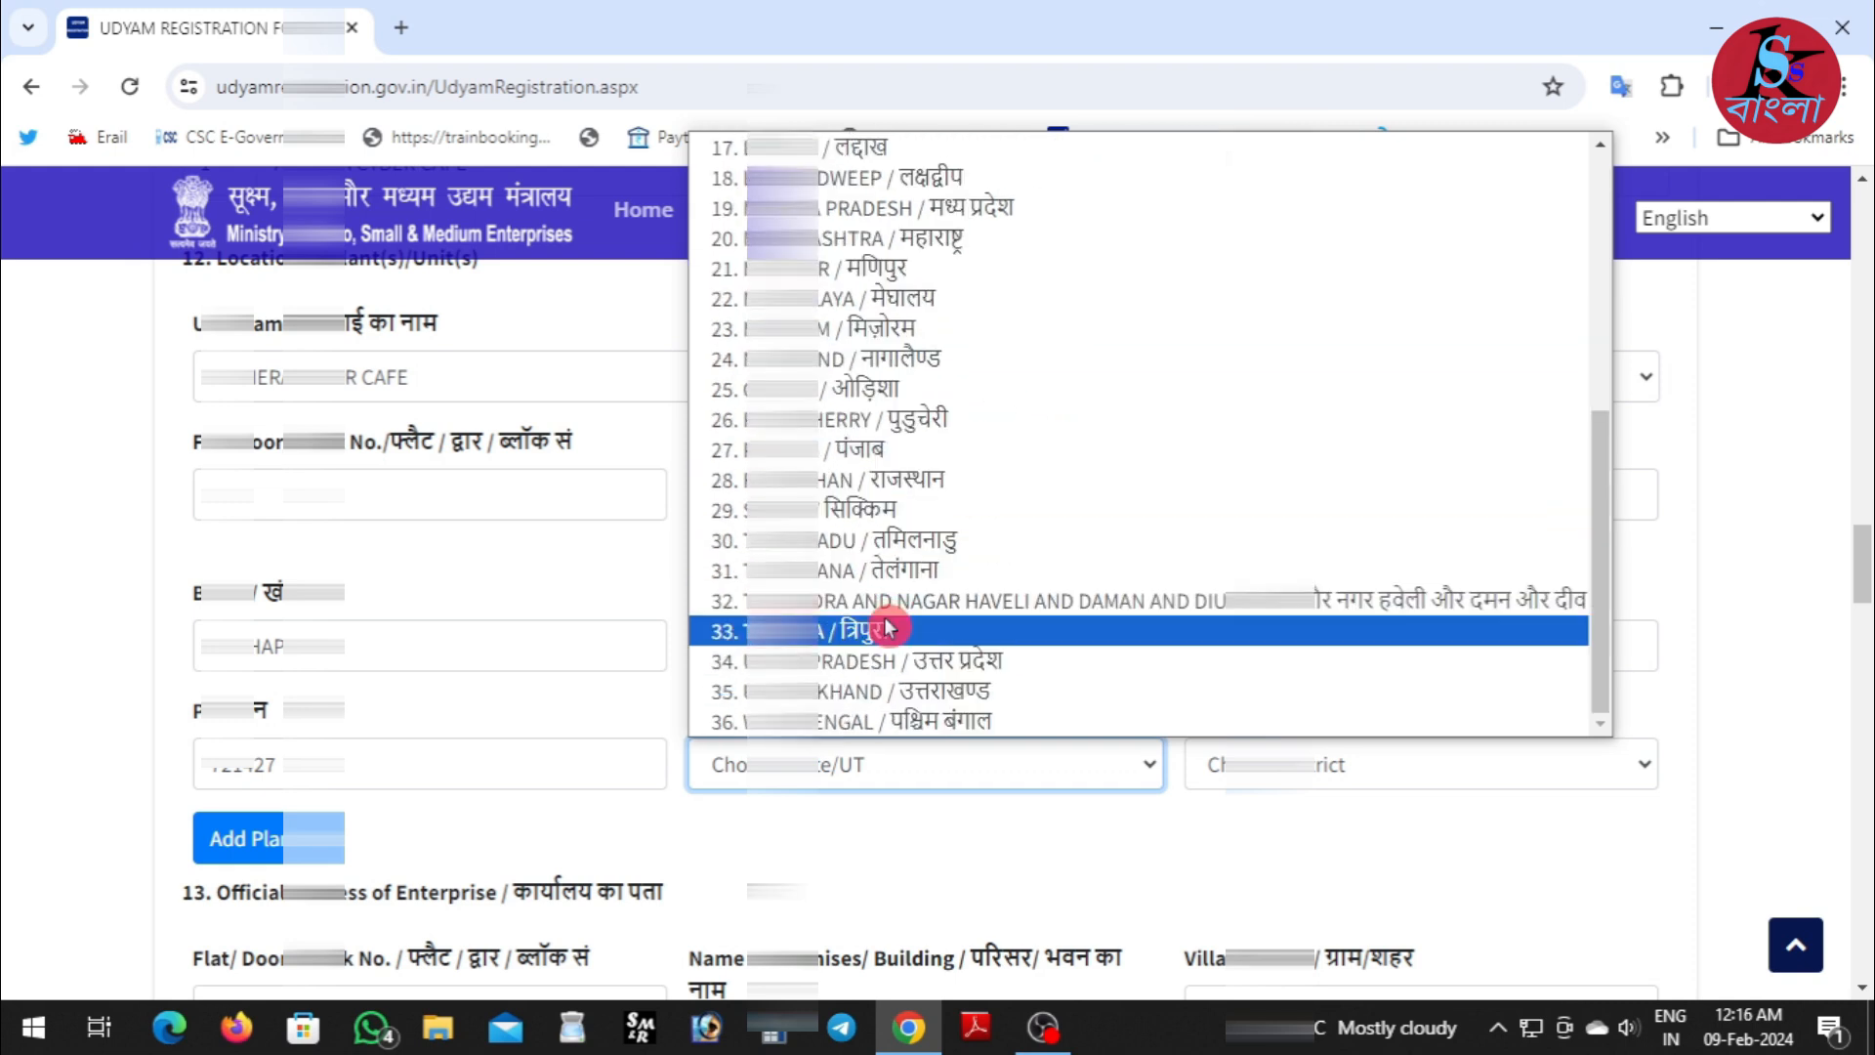
left_click(879, 721)
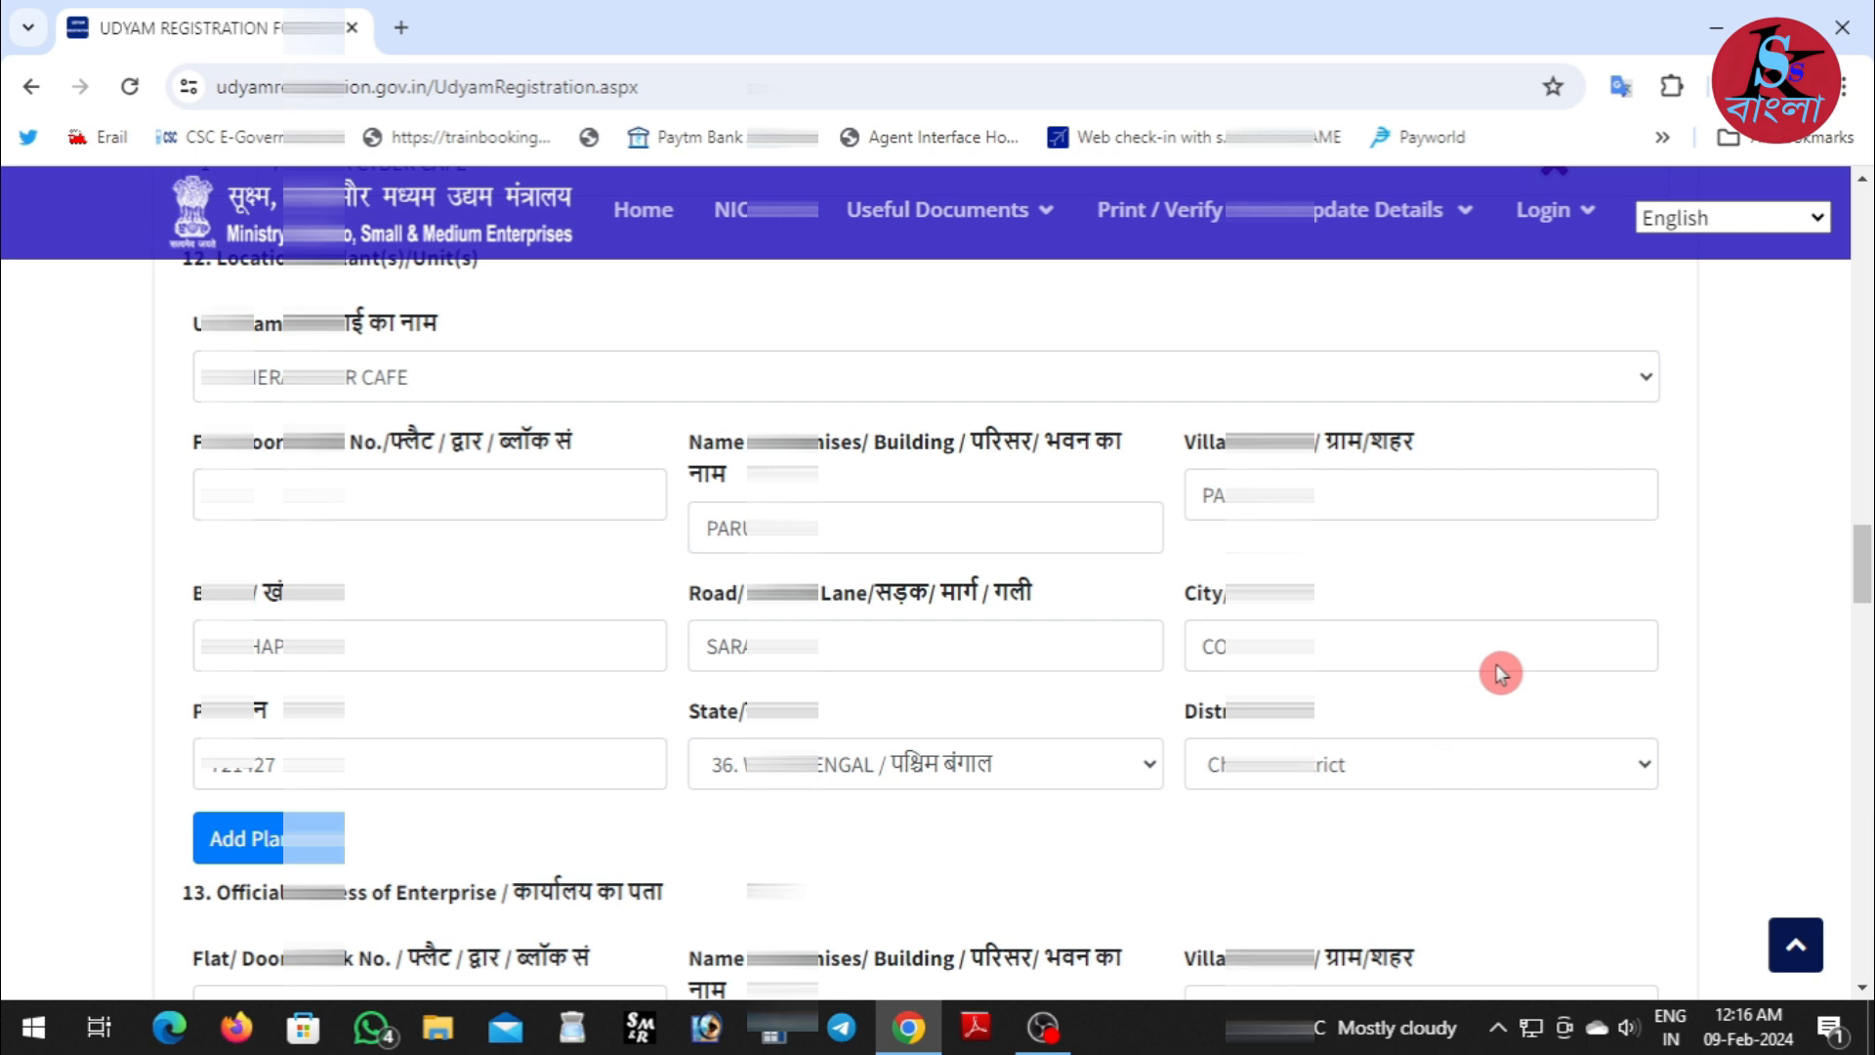
left_click(1333, 772)
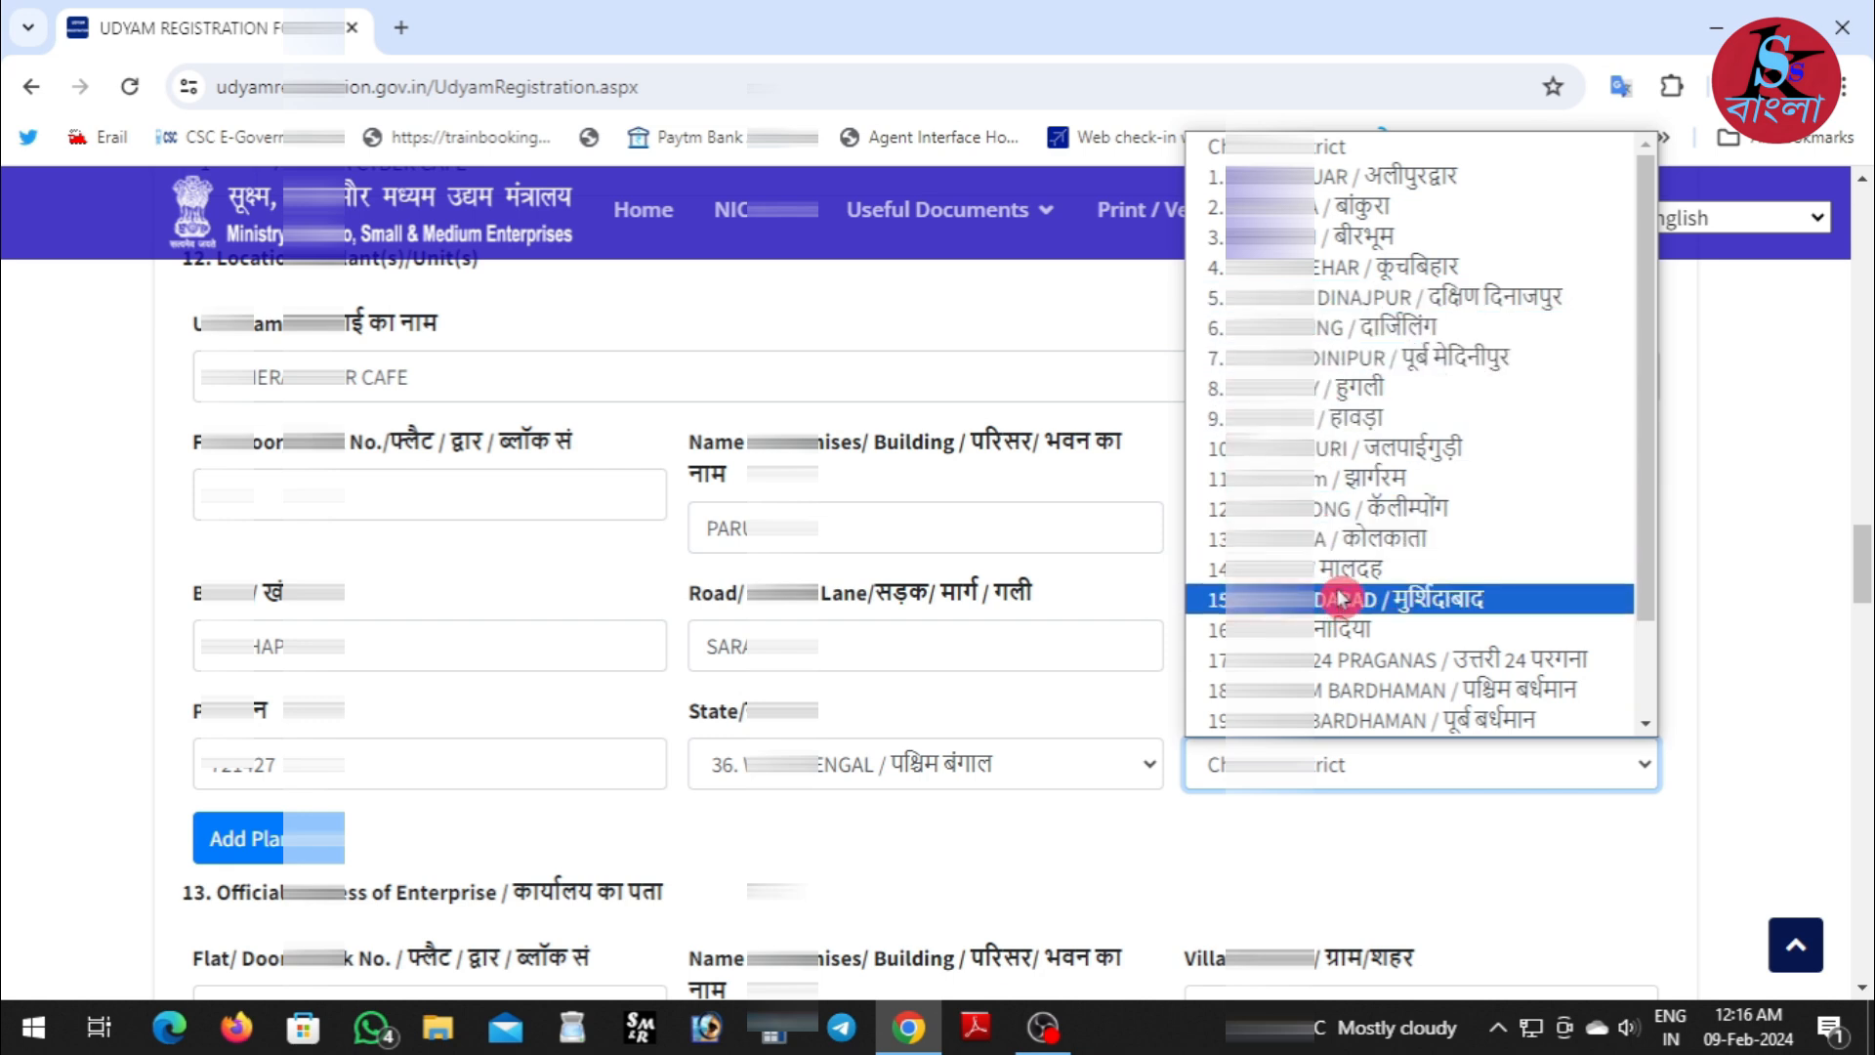
left_click(1318, 371)
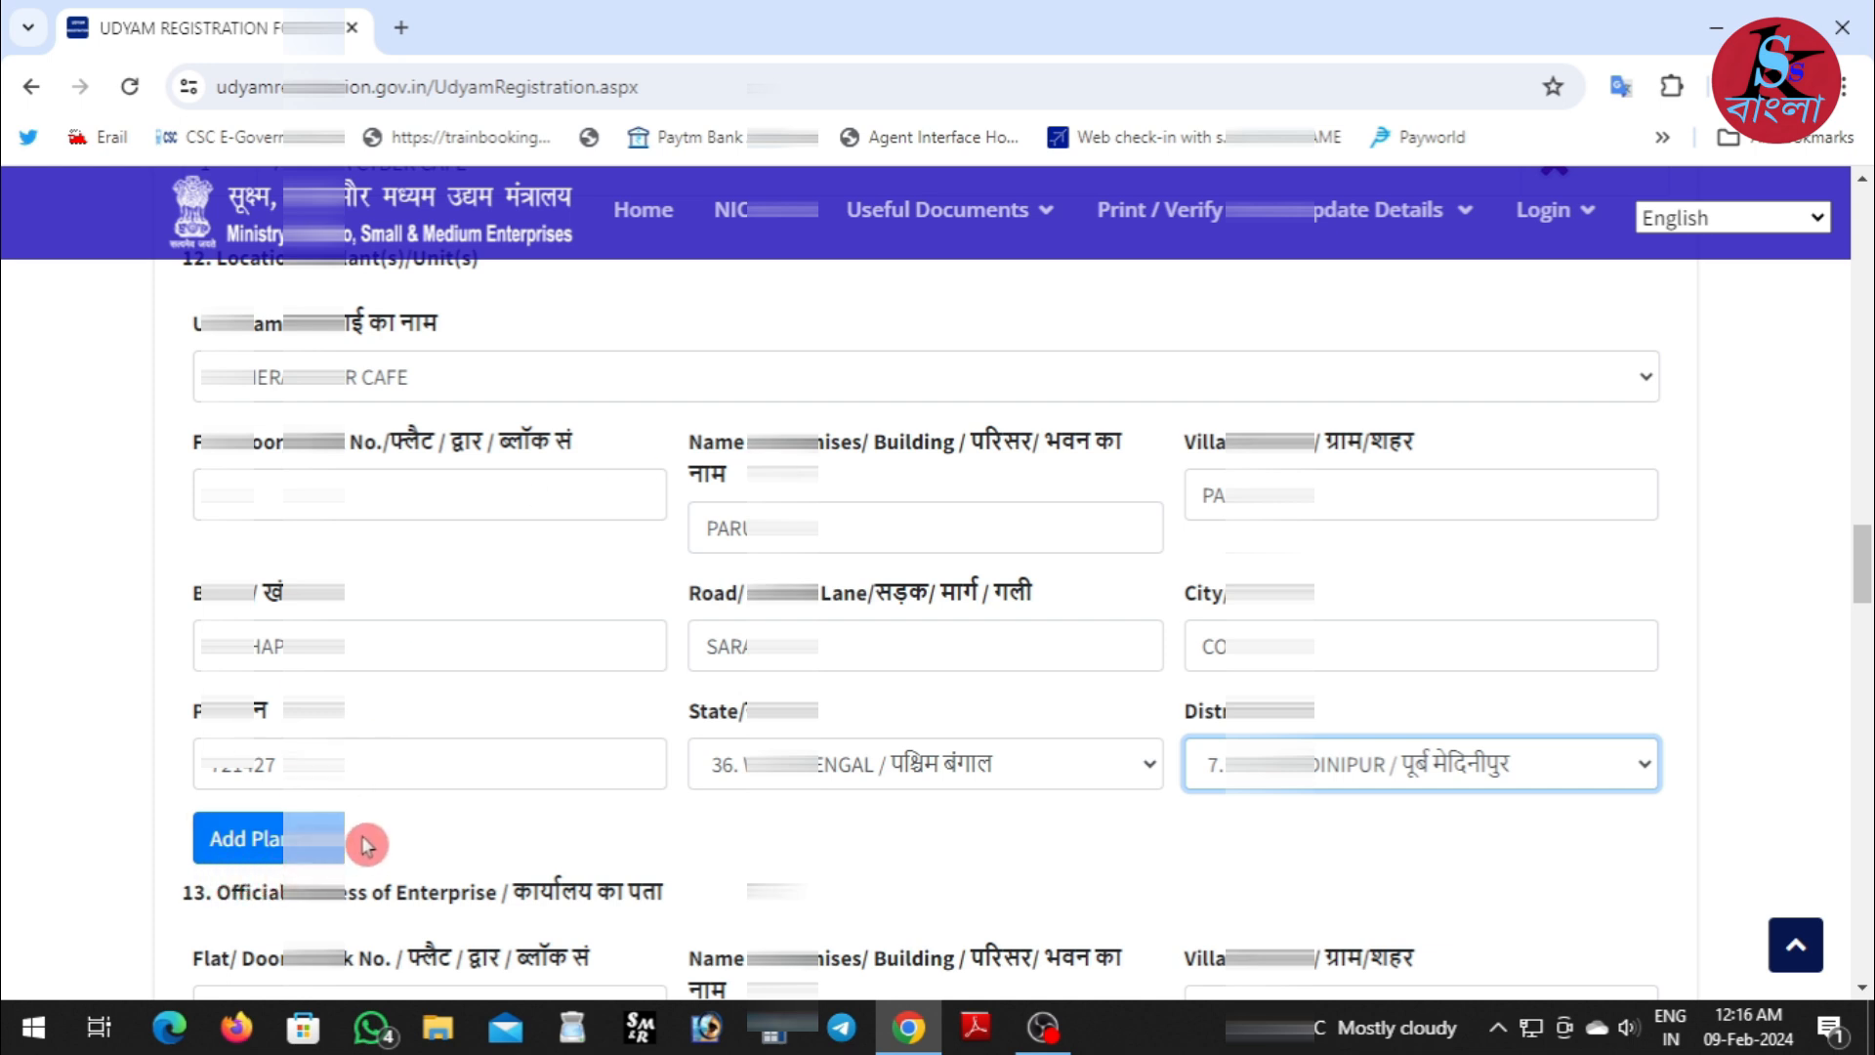
left_click(252, 845)
Fill in the flat/door number, premises name and village/town in the official address of the enterprise
scroll(252, 845, "down", 4)
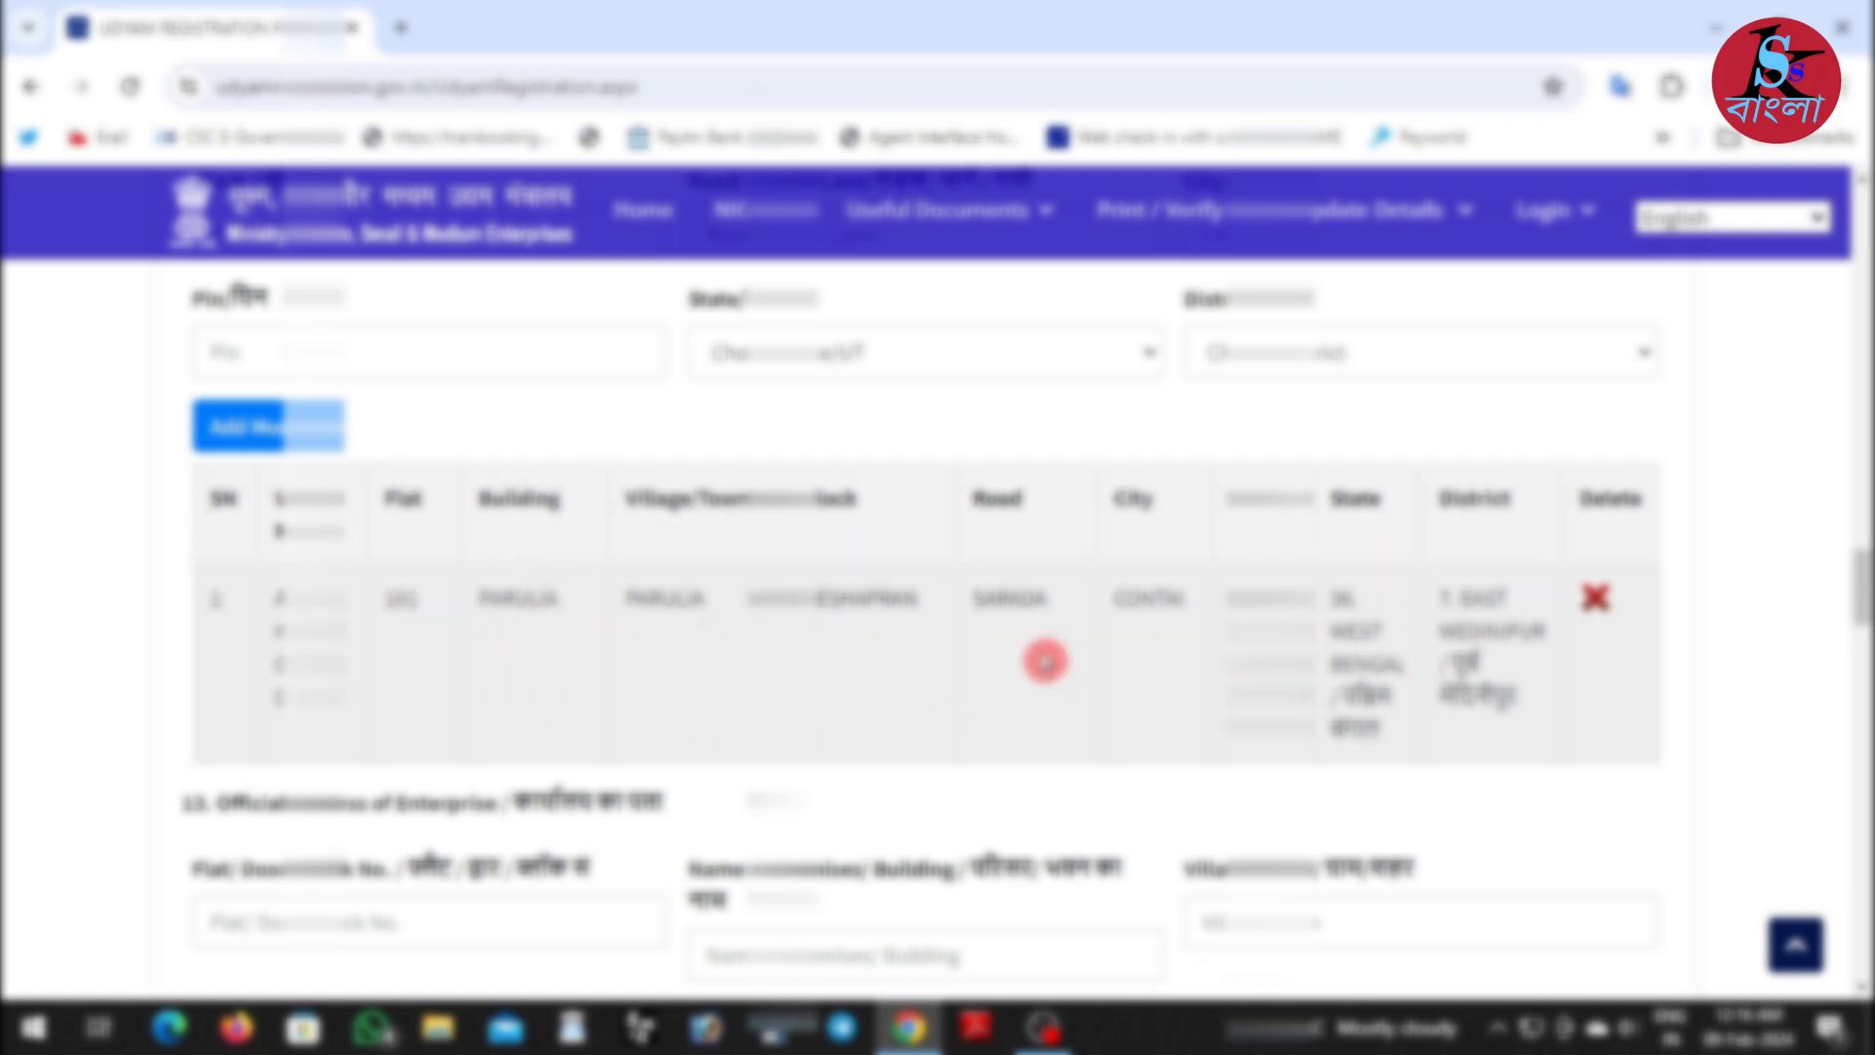
scroll(1046, 658, "down", 3)
left_click_drag(184, 537, 498, 535)
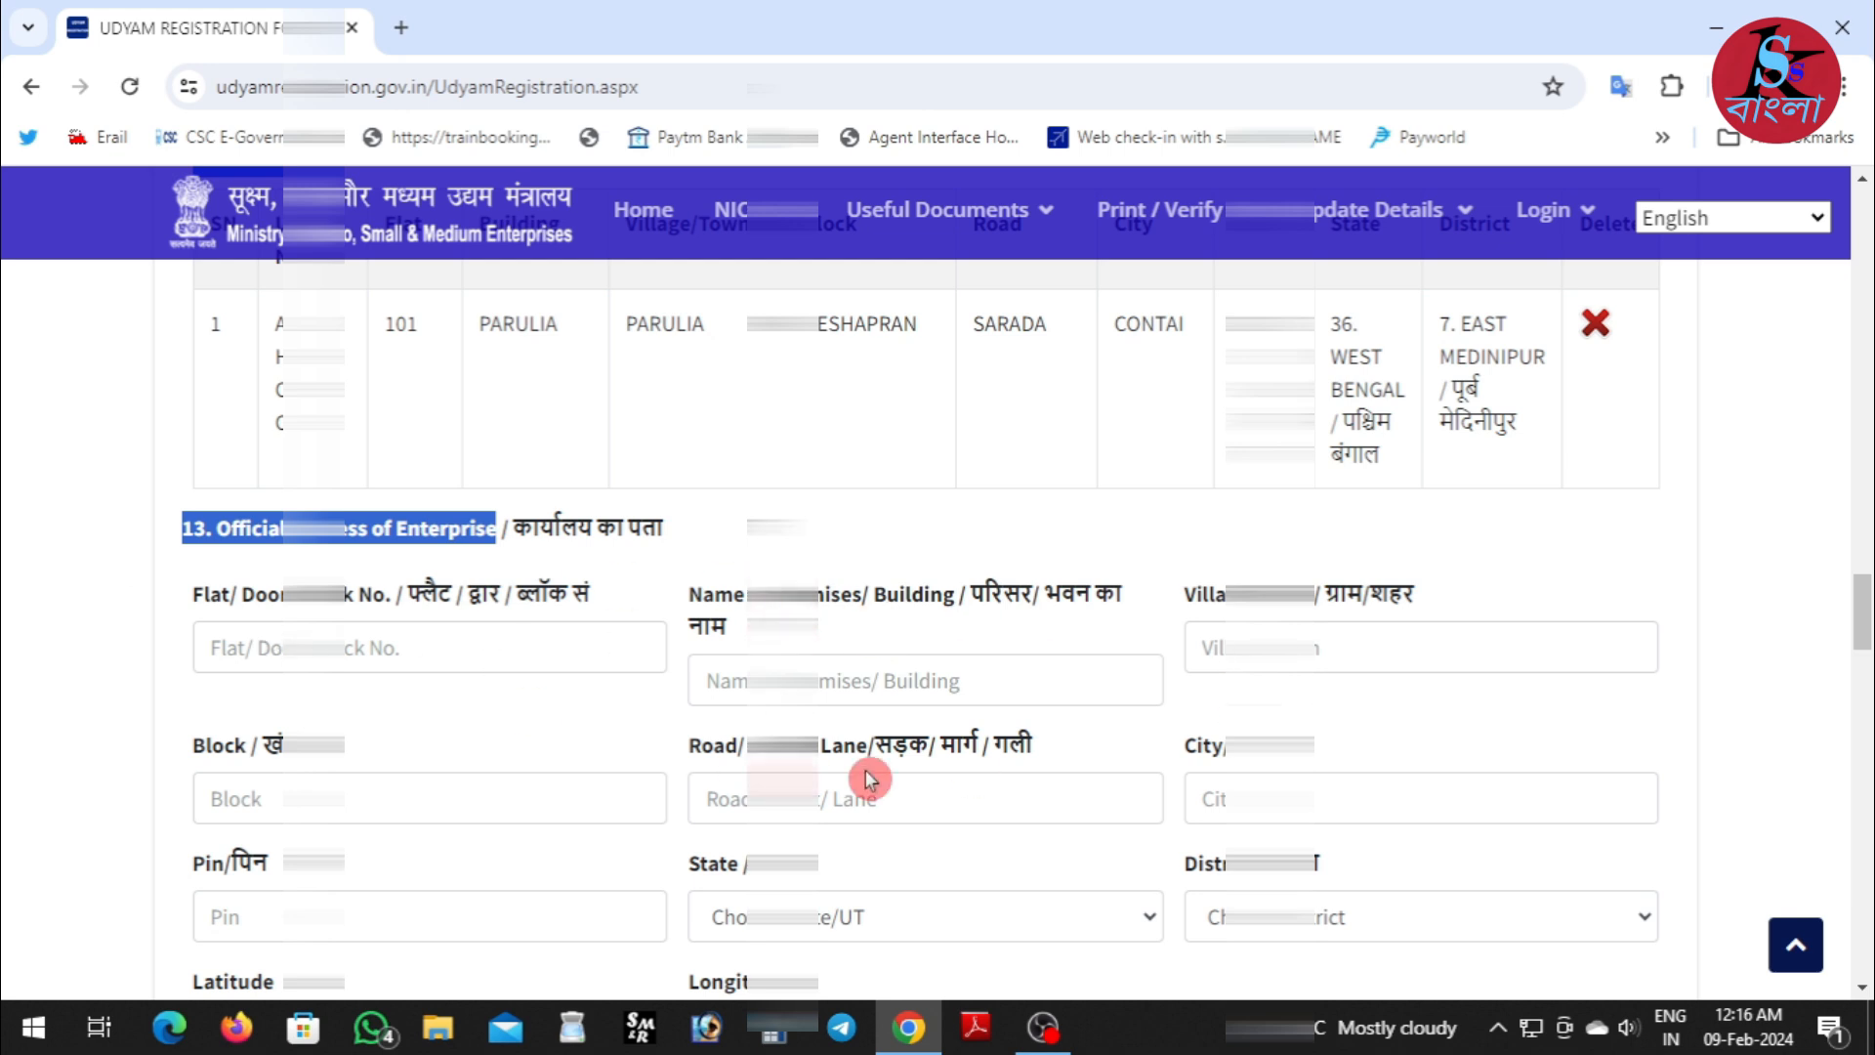
left_click(347, 650)
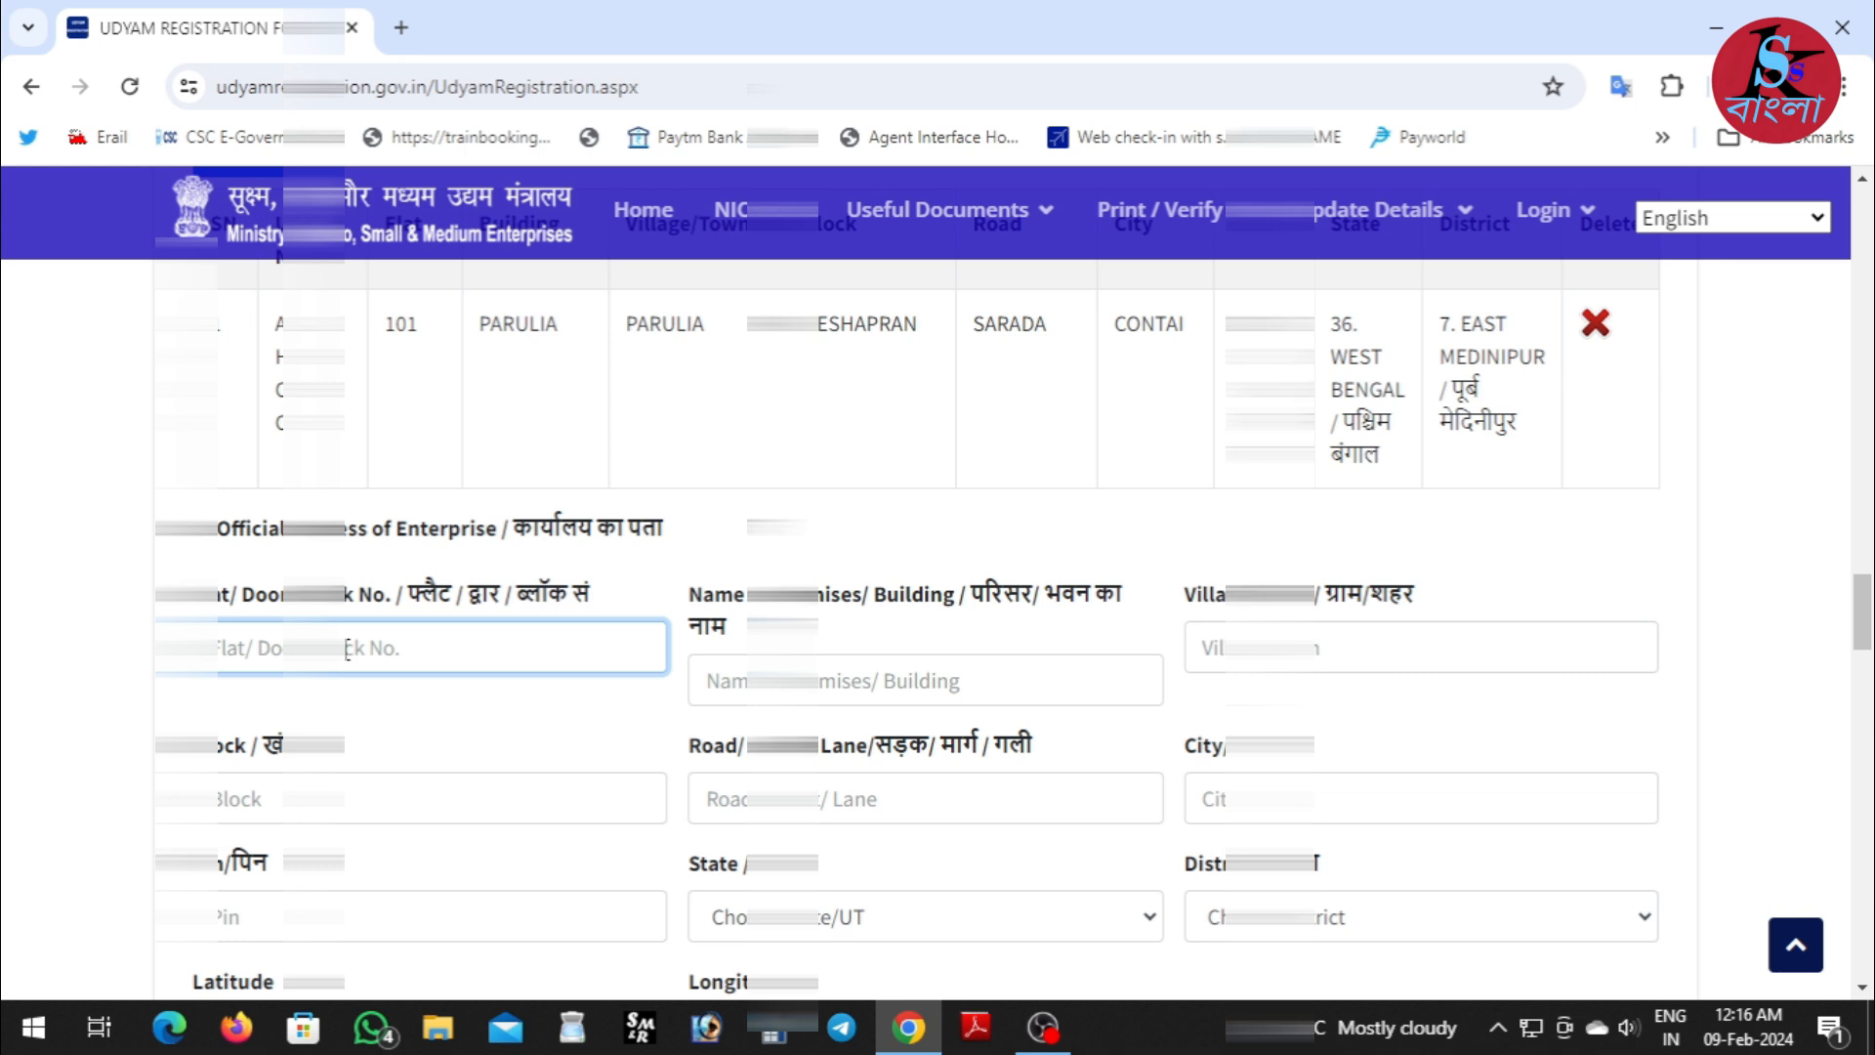
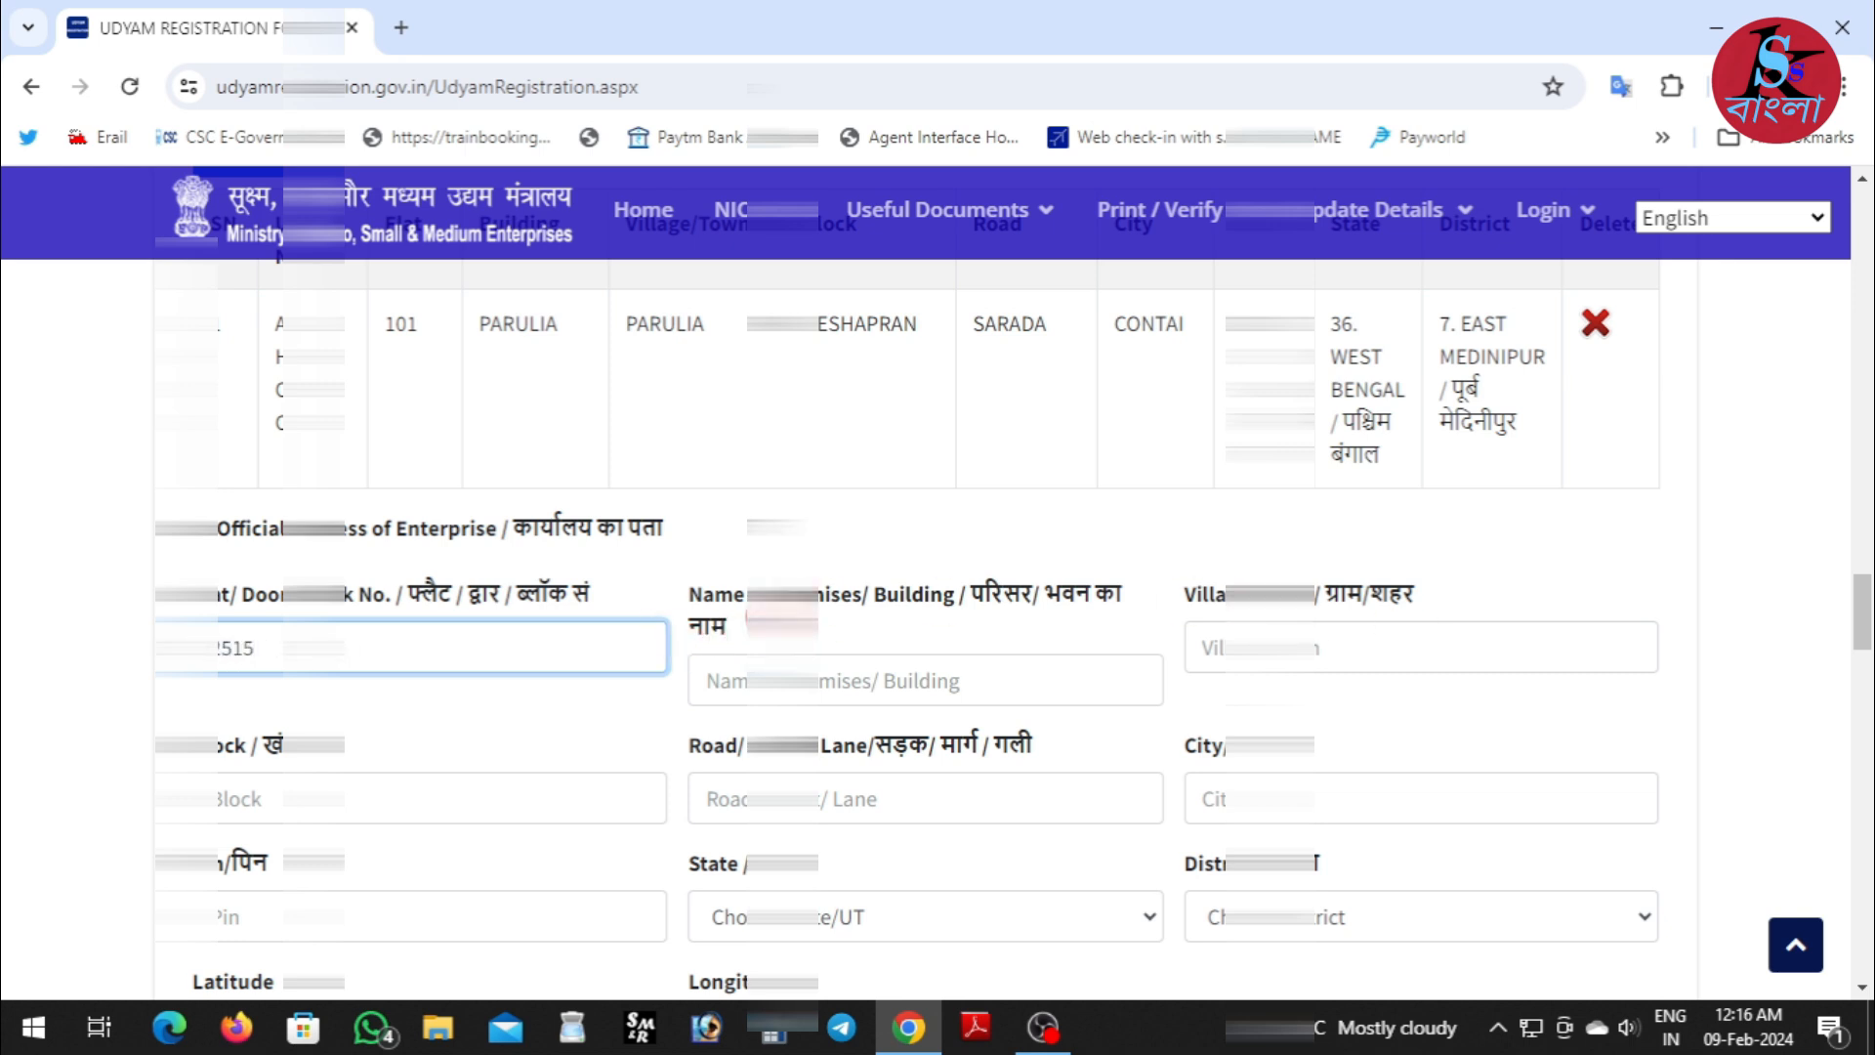
left_click(823, 681)
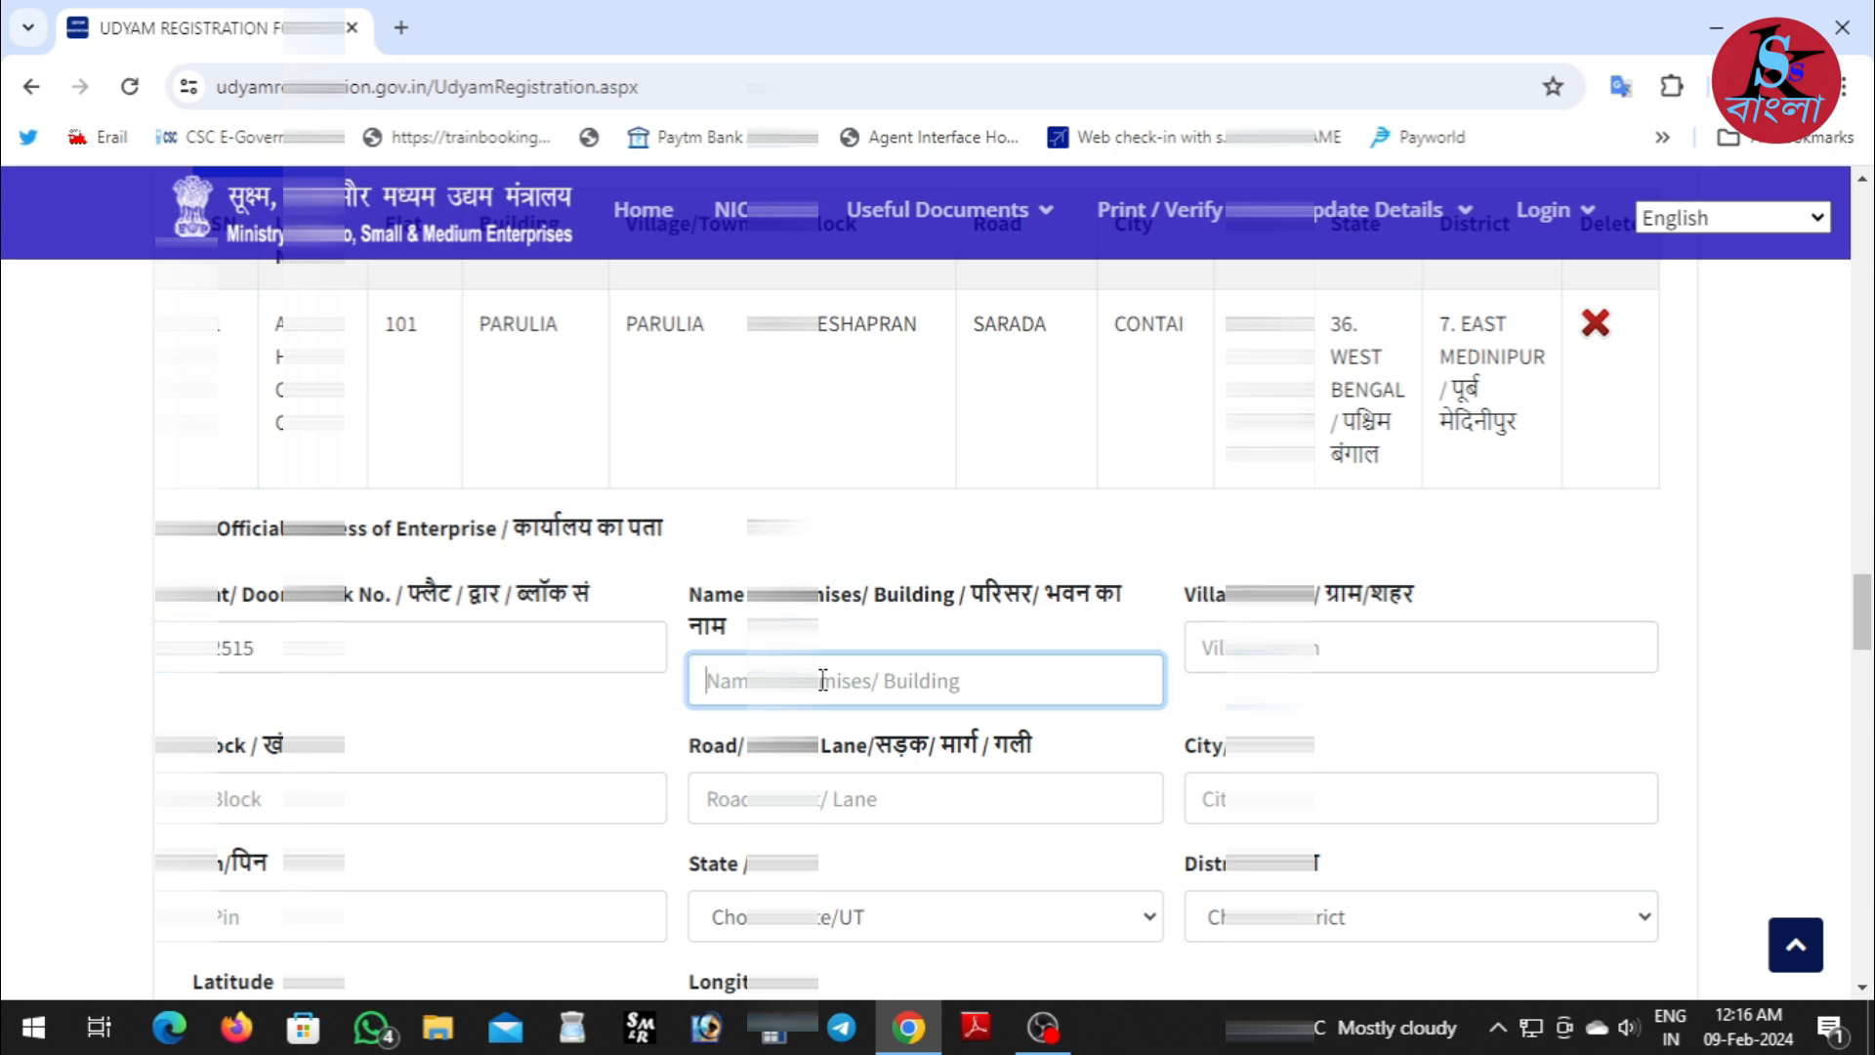
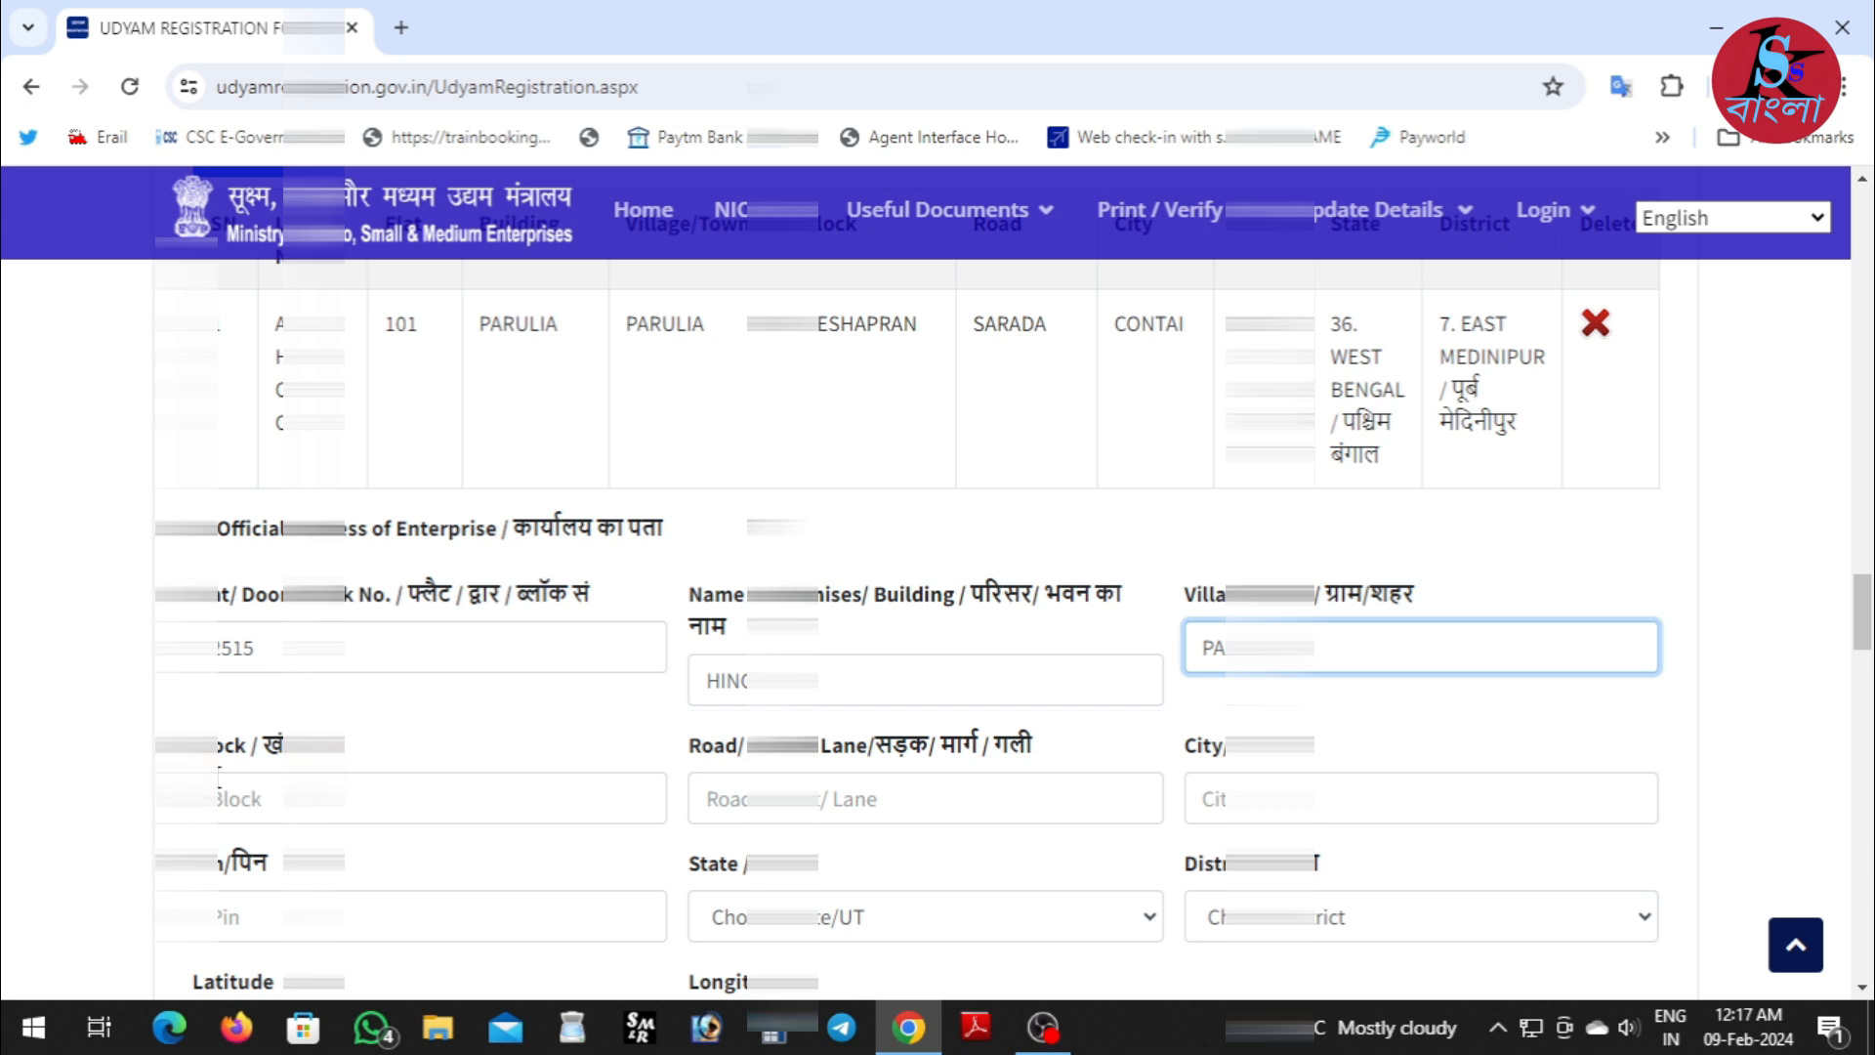
Fill in the block and the road/street/lane of the enterprise's official address
left_click(260, 801)
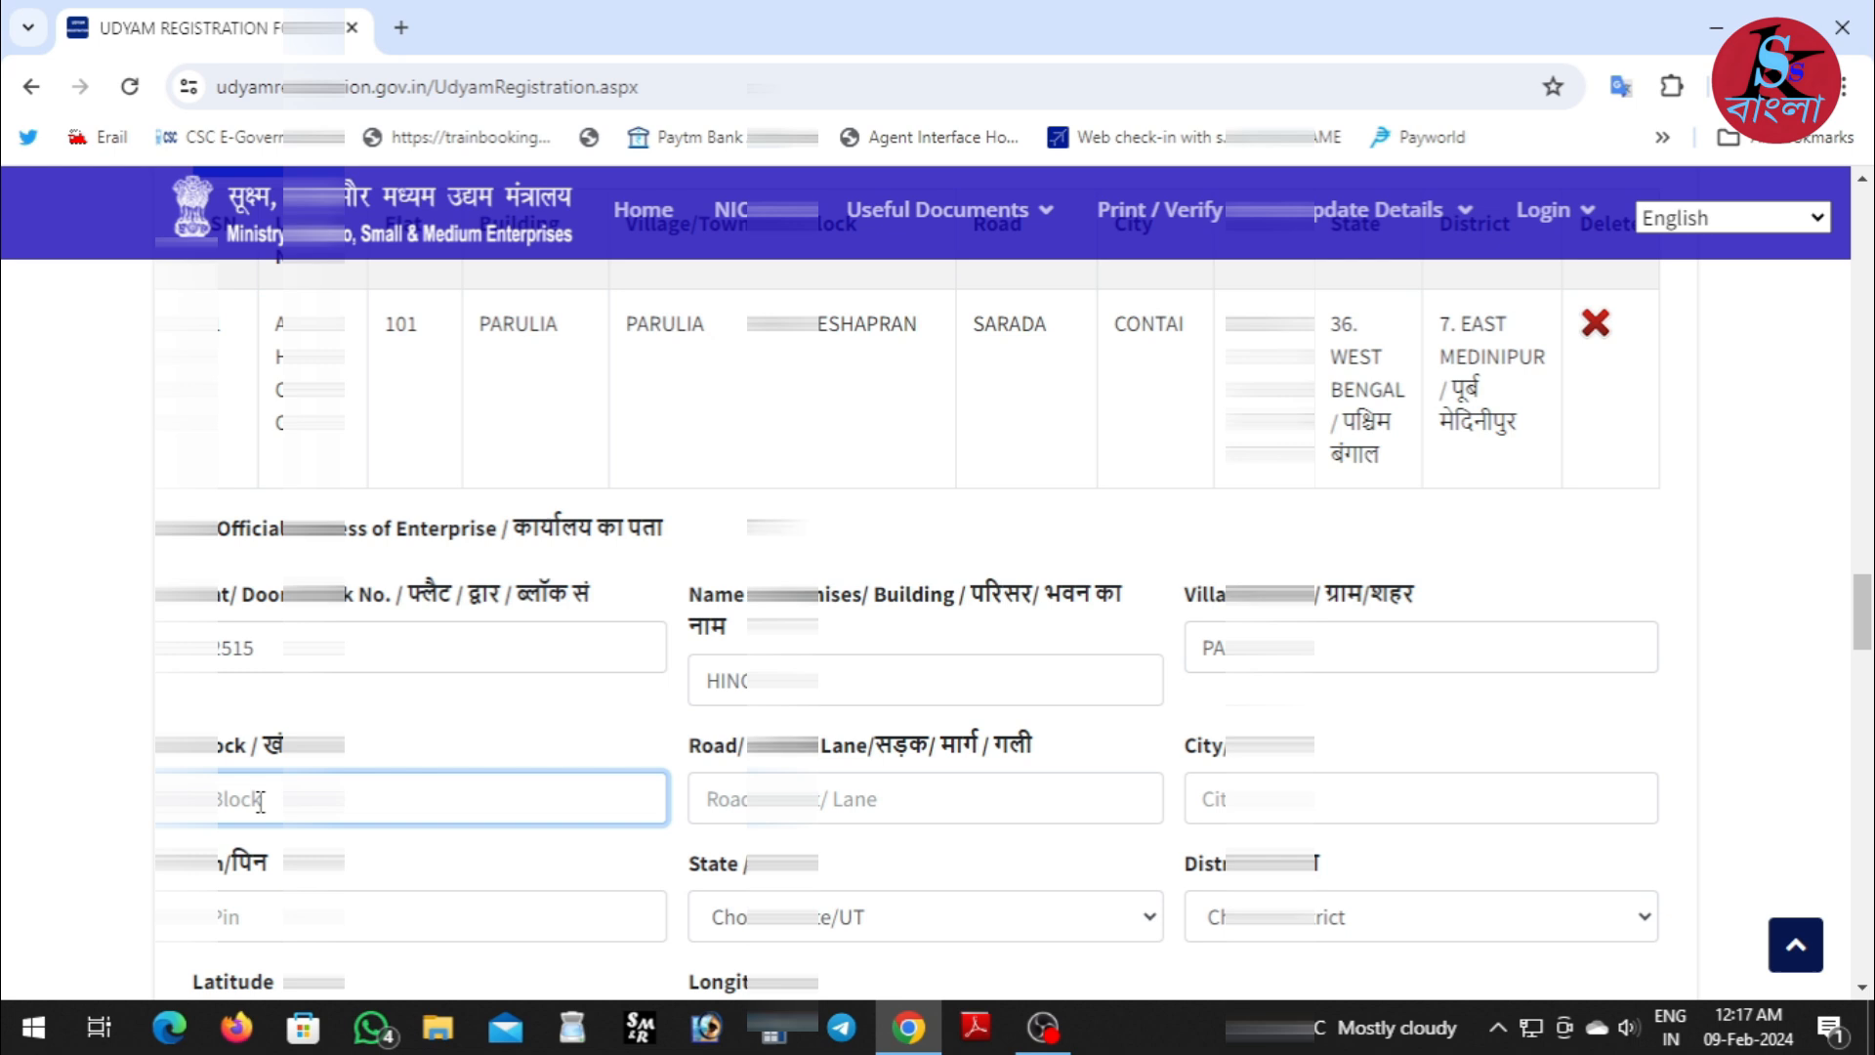
left_click(851, 793)
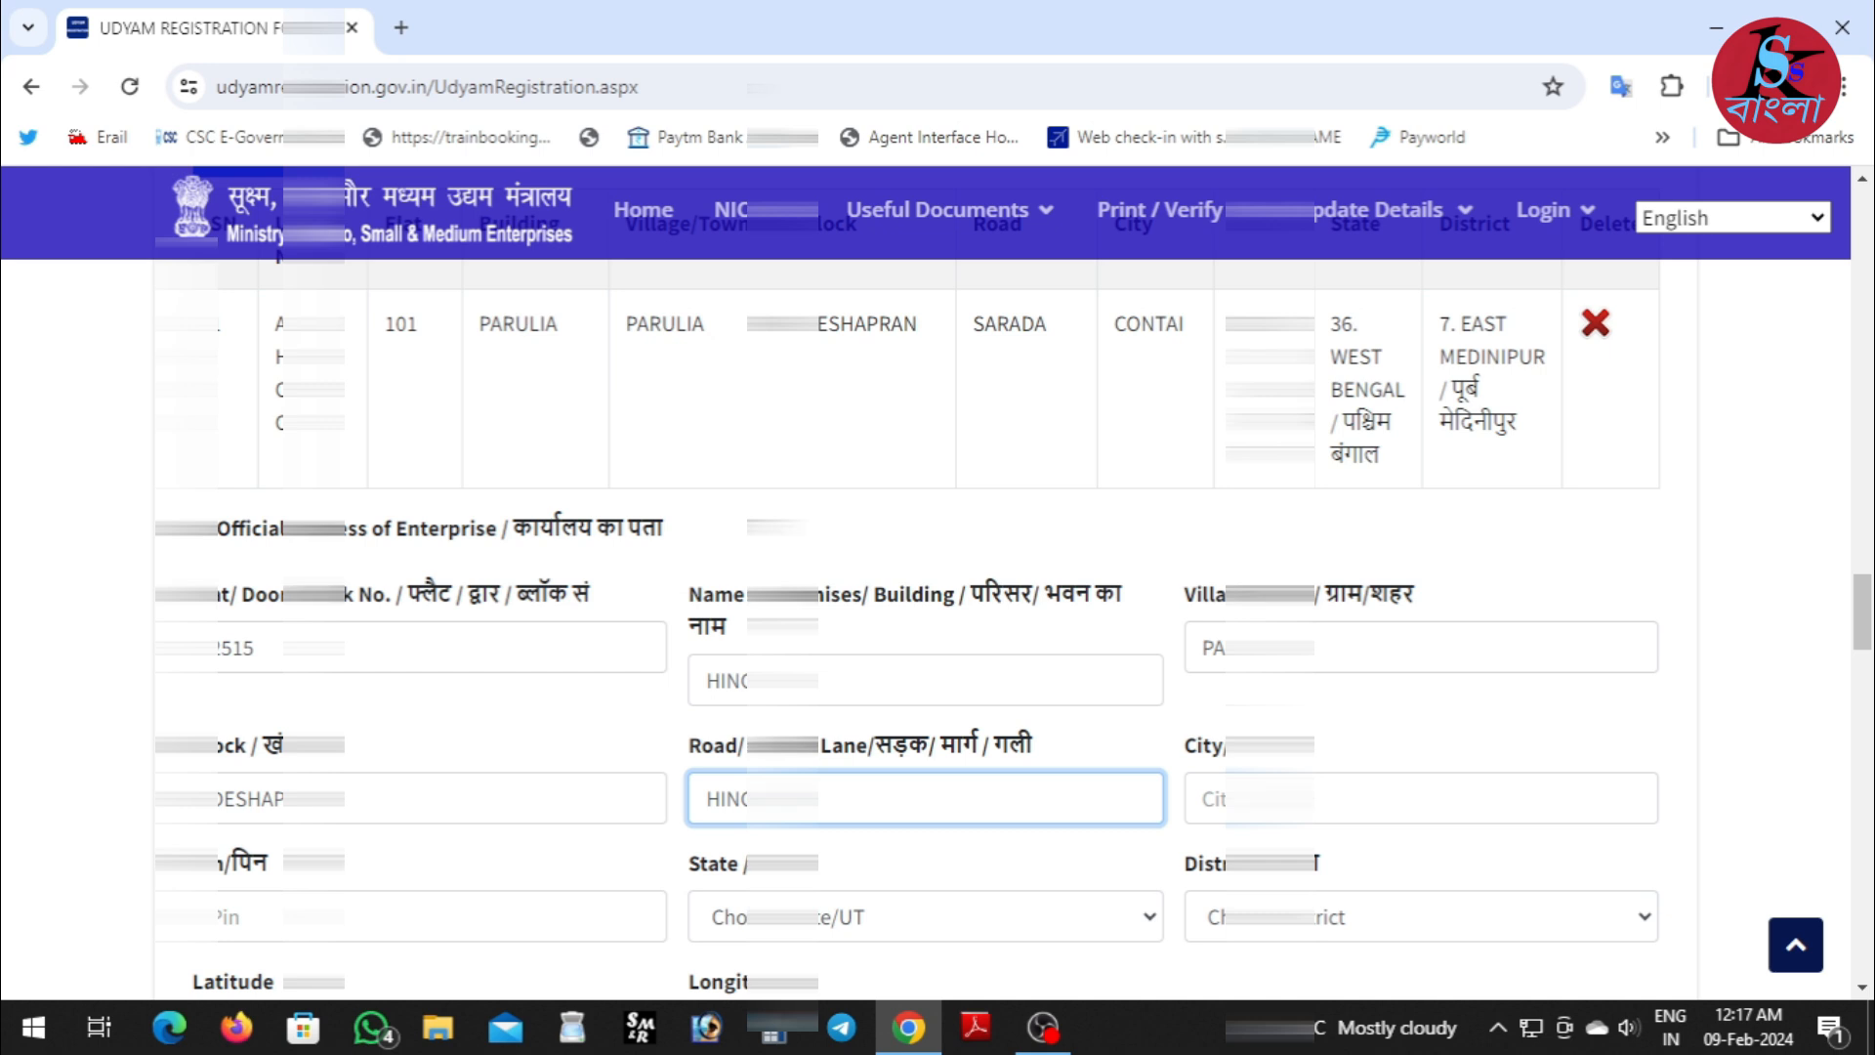
Fill in the city and PIN code in the official address of the enterprise
left_click(1270, 798)
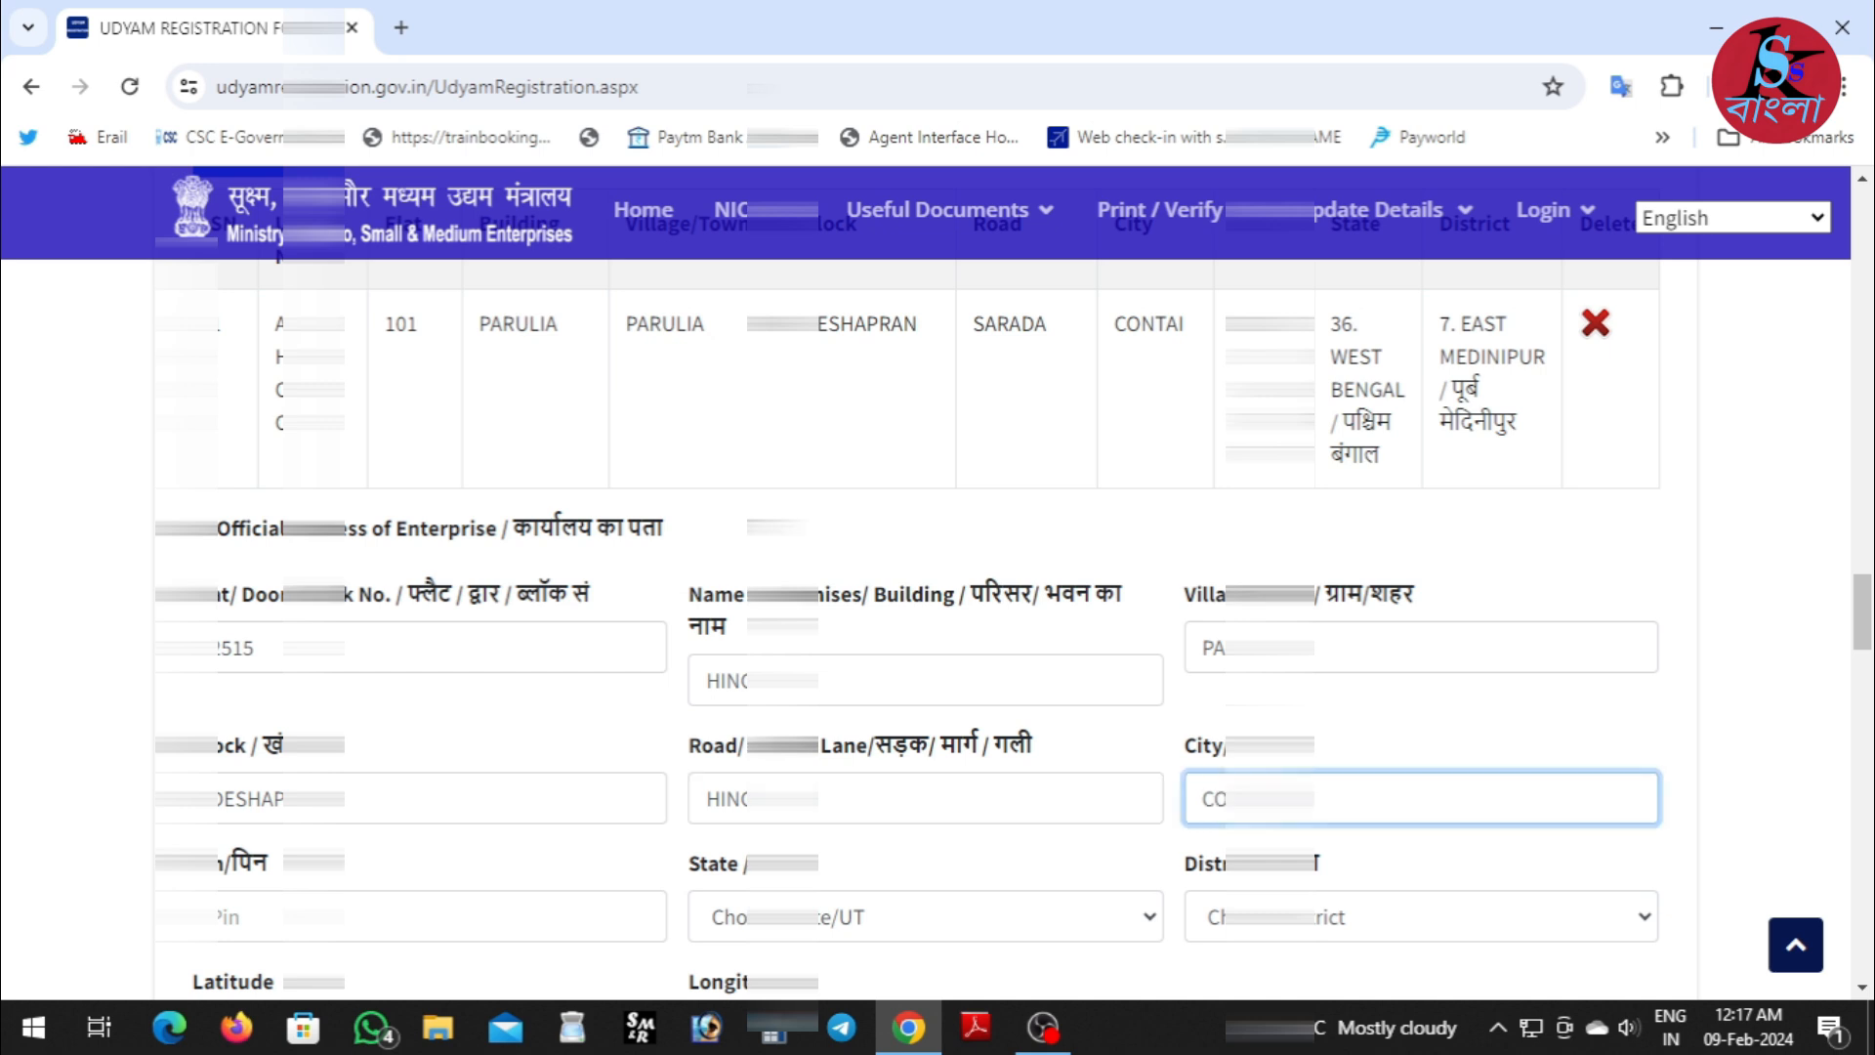
left_click(246, 910)
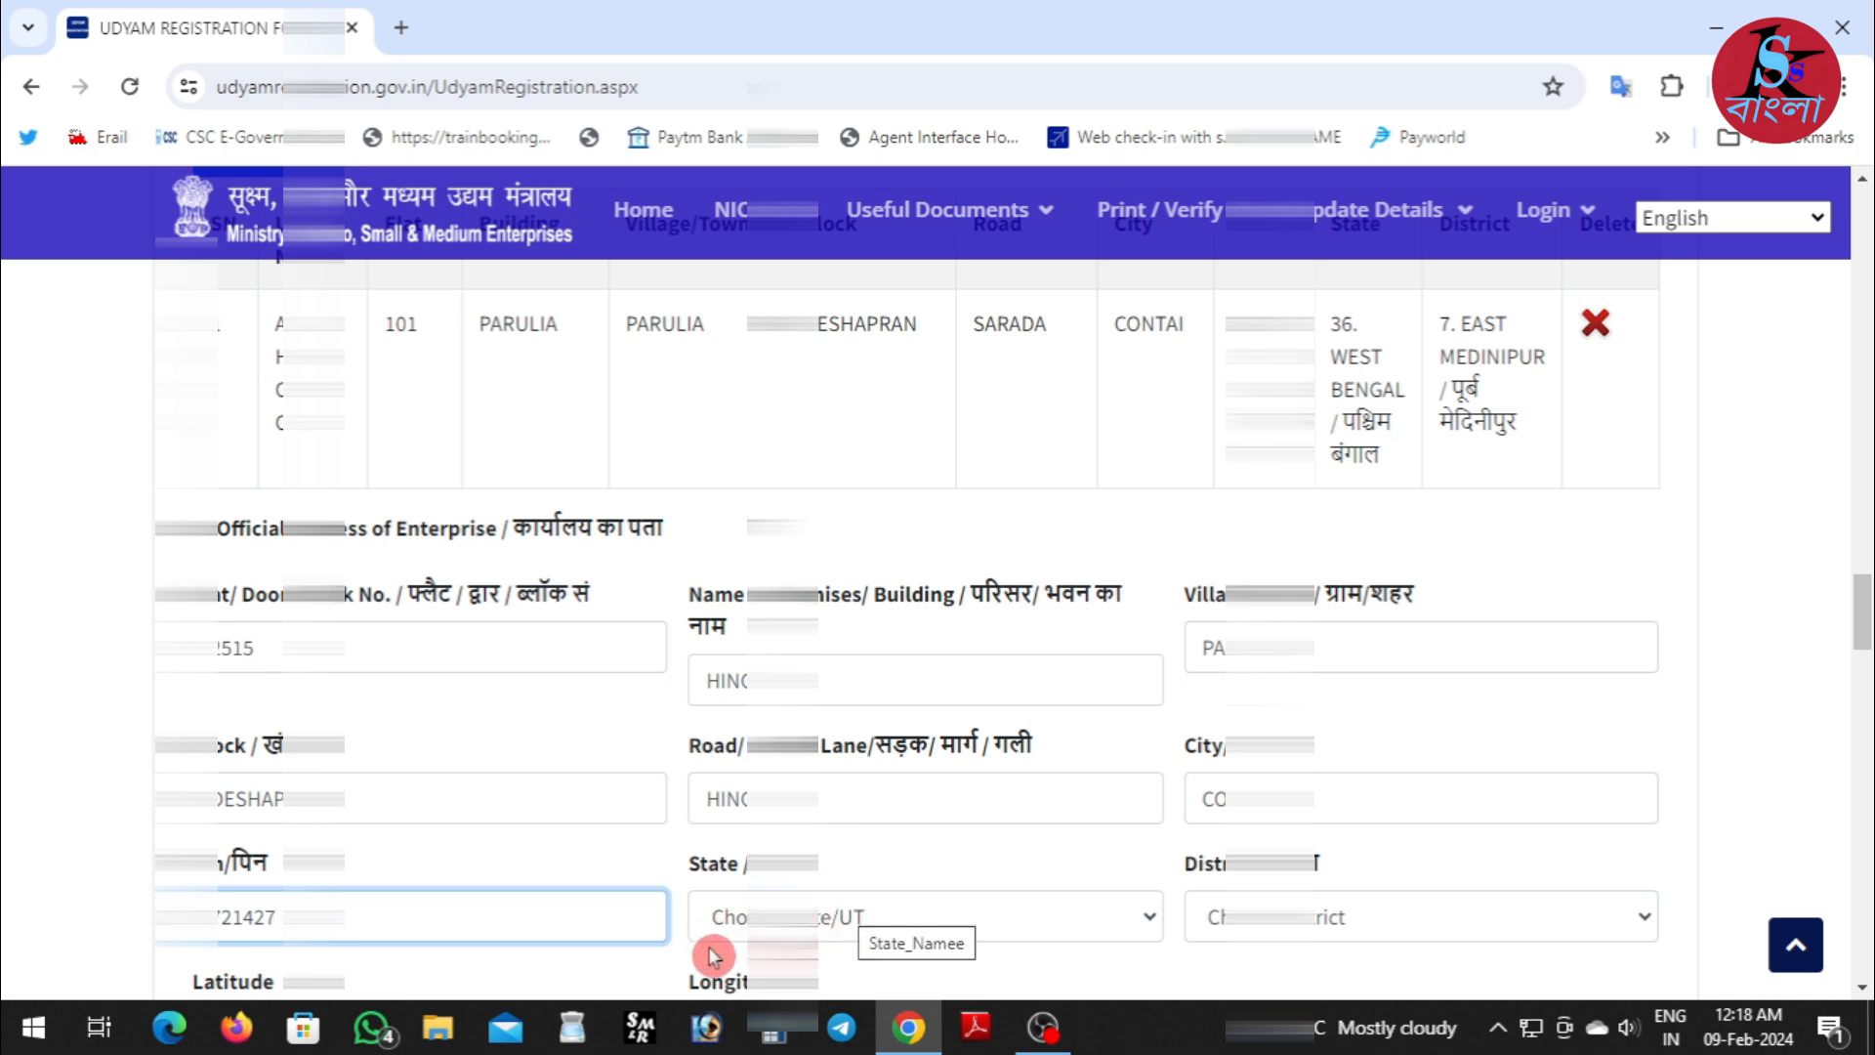
Set the official address's state to 36. West Bengal and its district to 7. East Medinipur
left_click(844, 923)
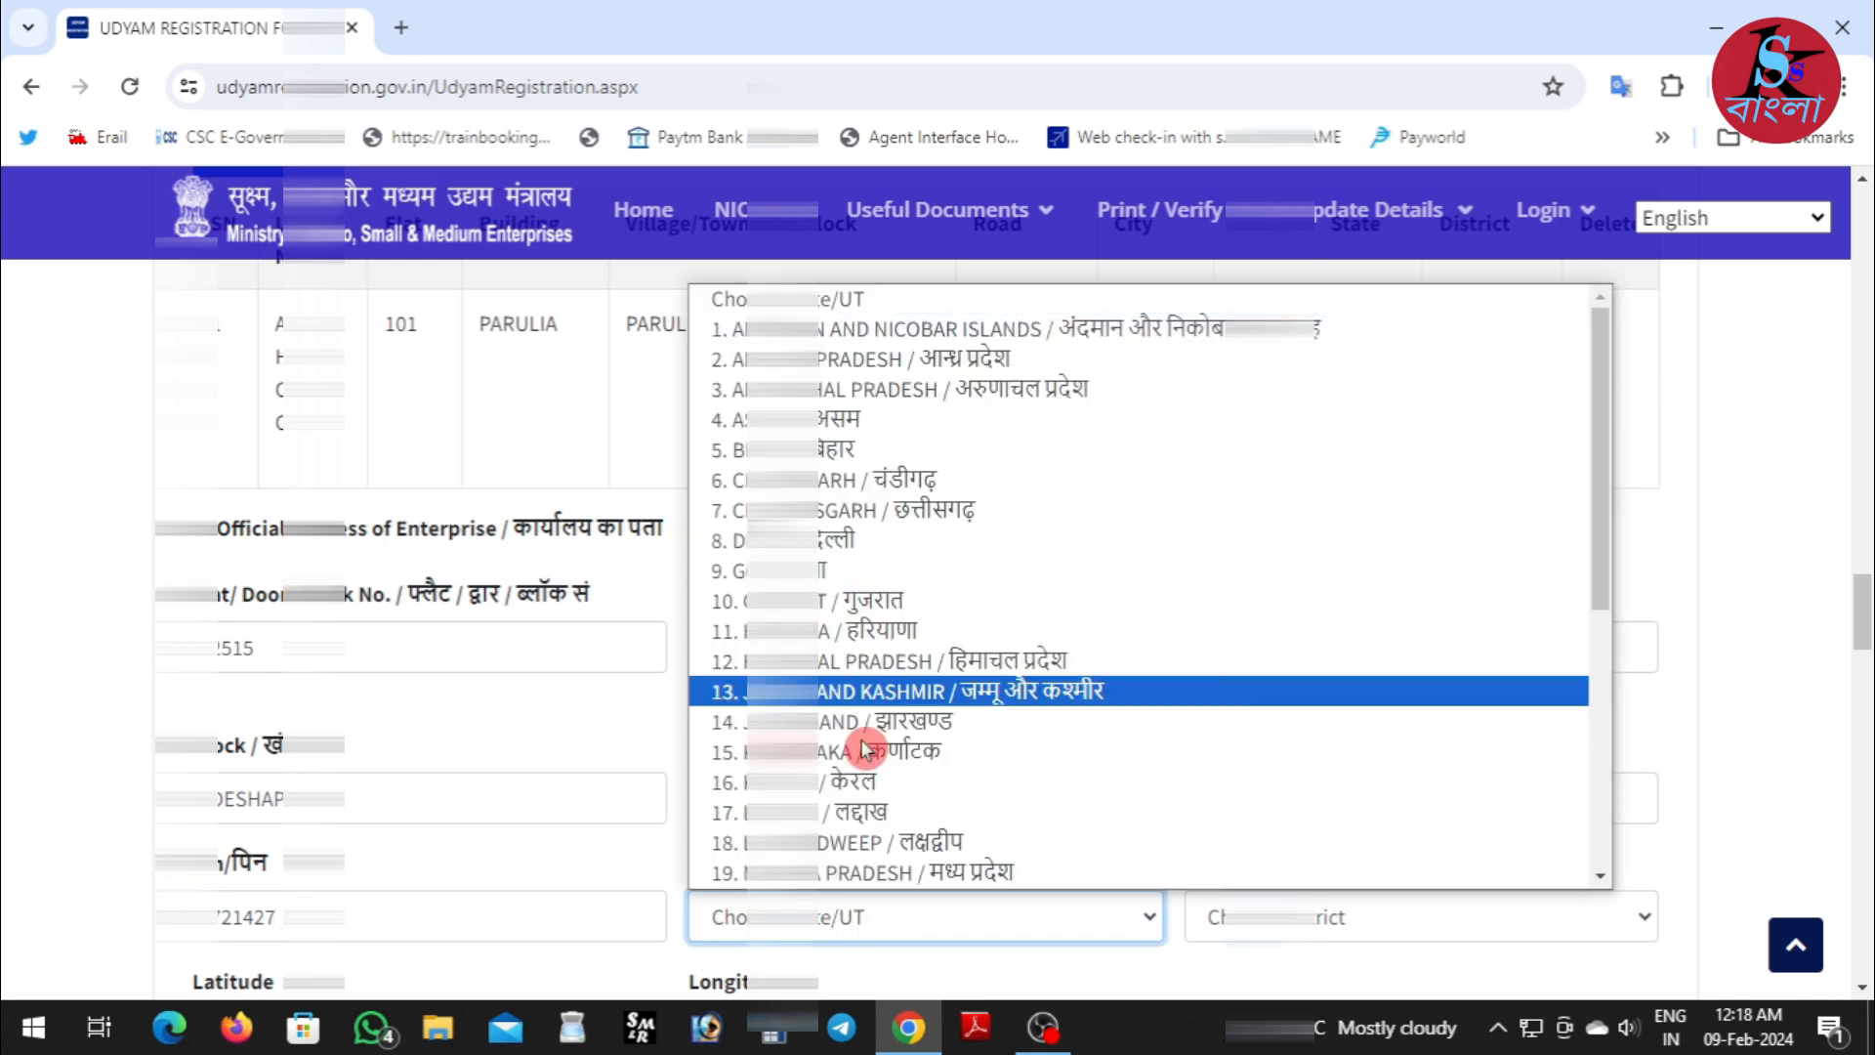
scroll(869, 781, "down", 5)
left_click(882, 872)
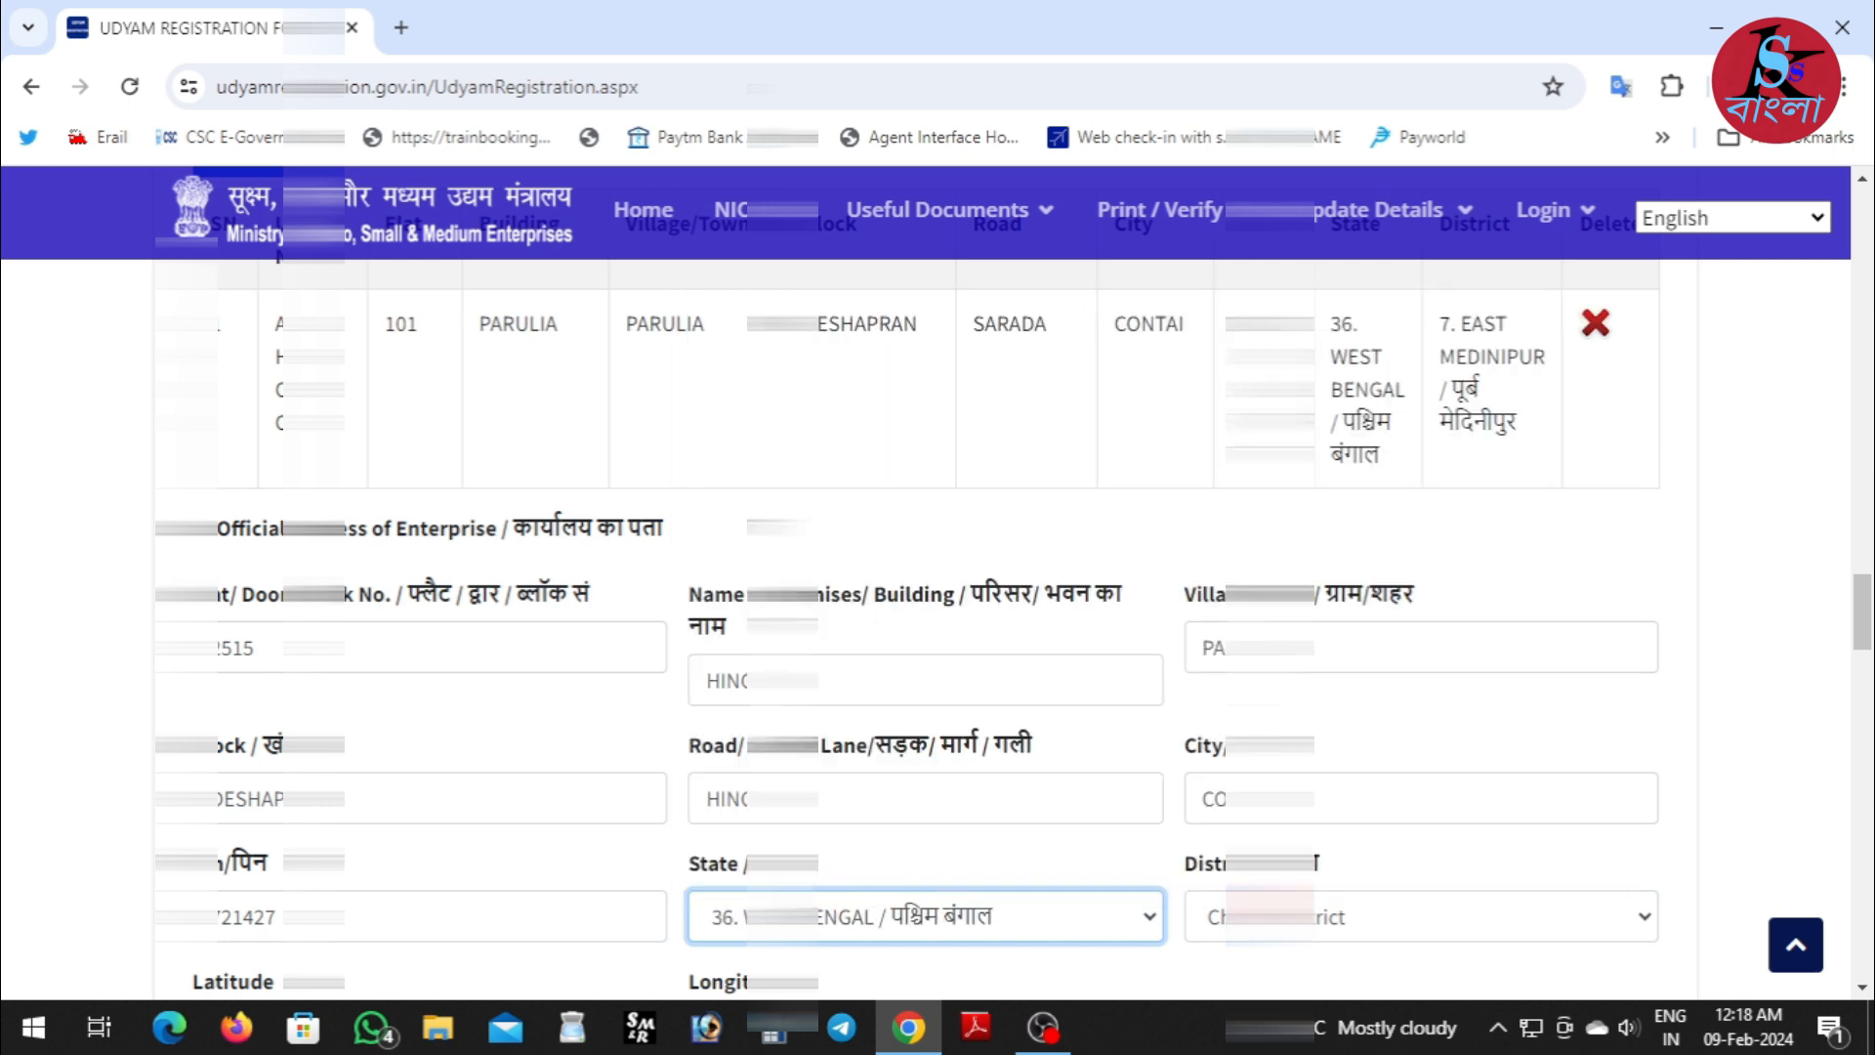
left_click(1229, 885)
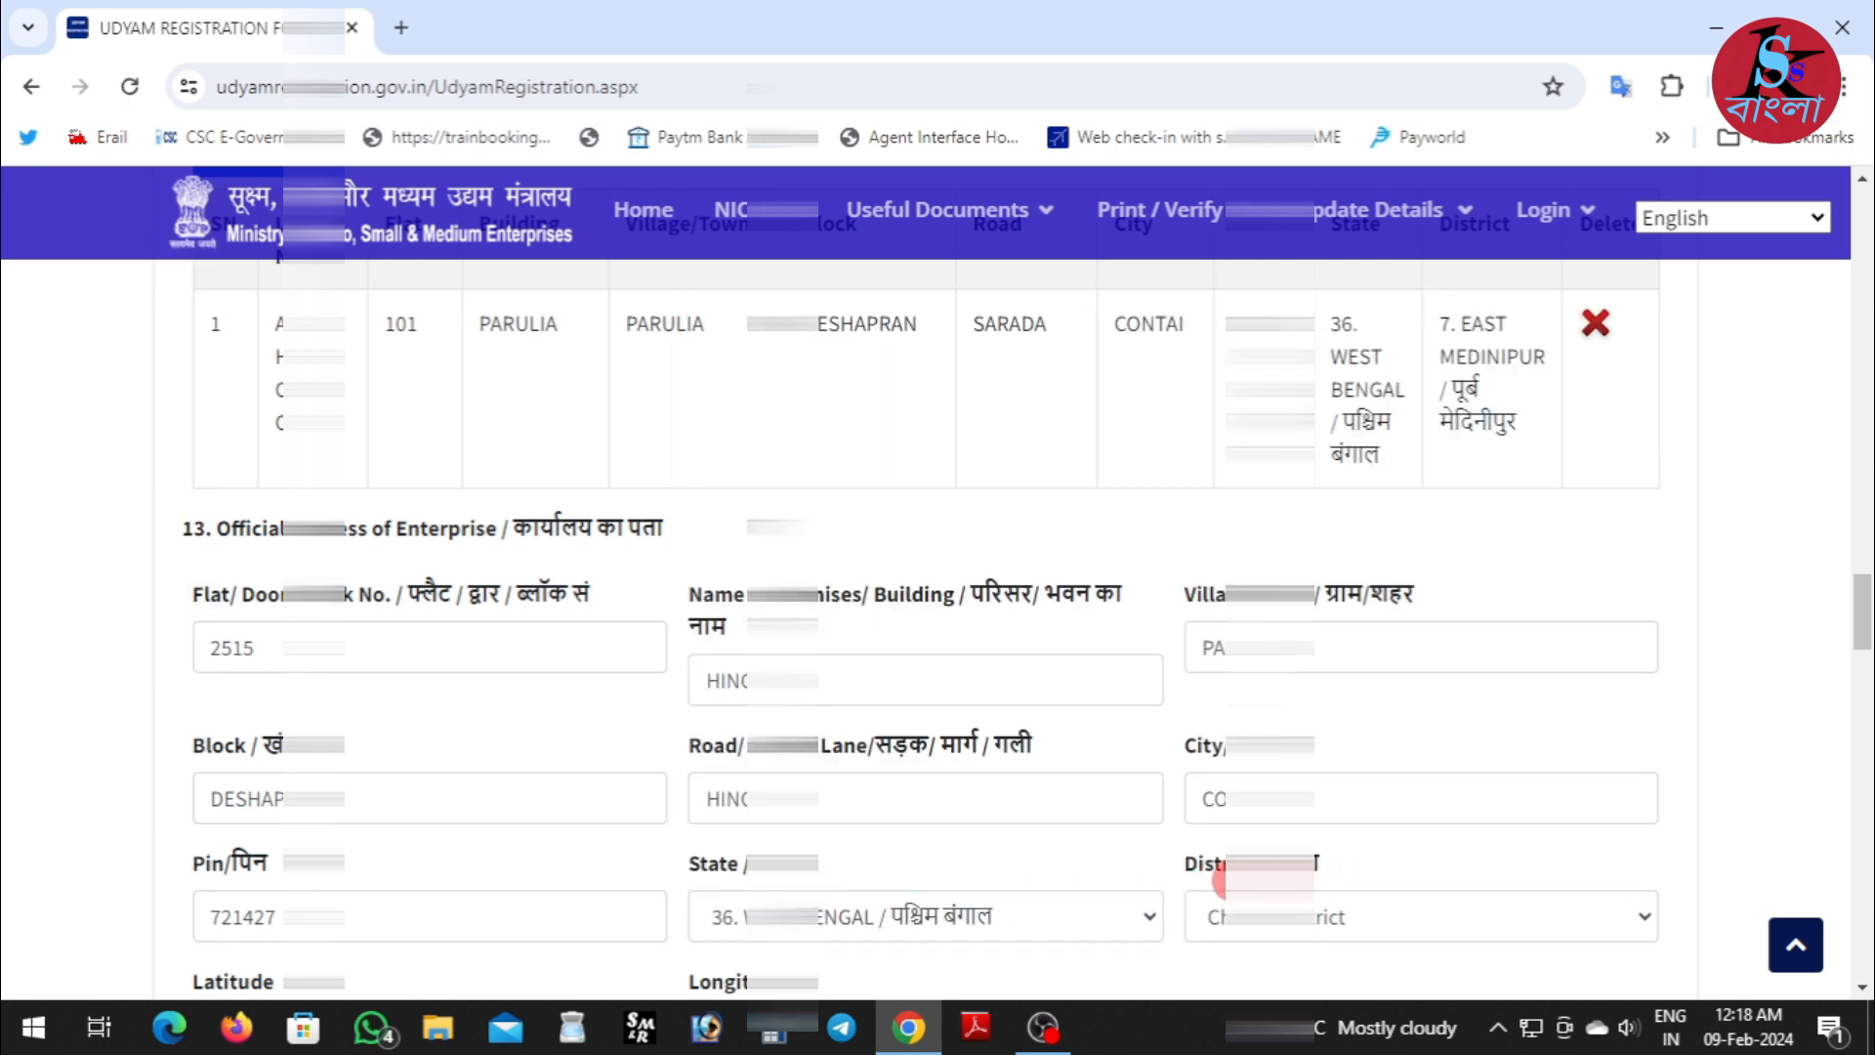
left_click(1333, 930)
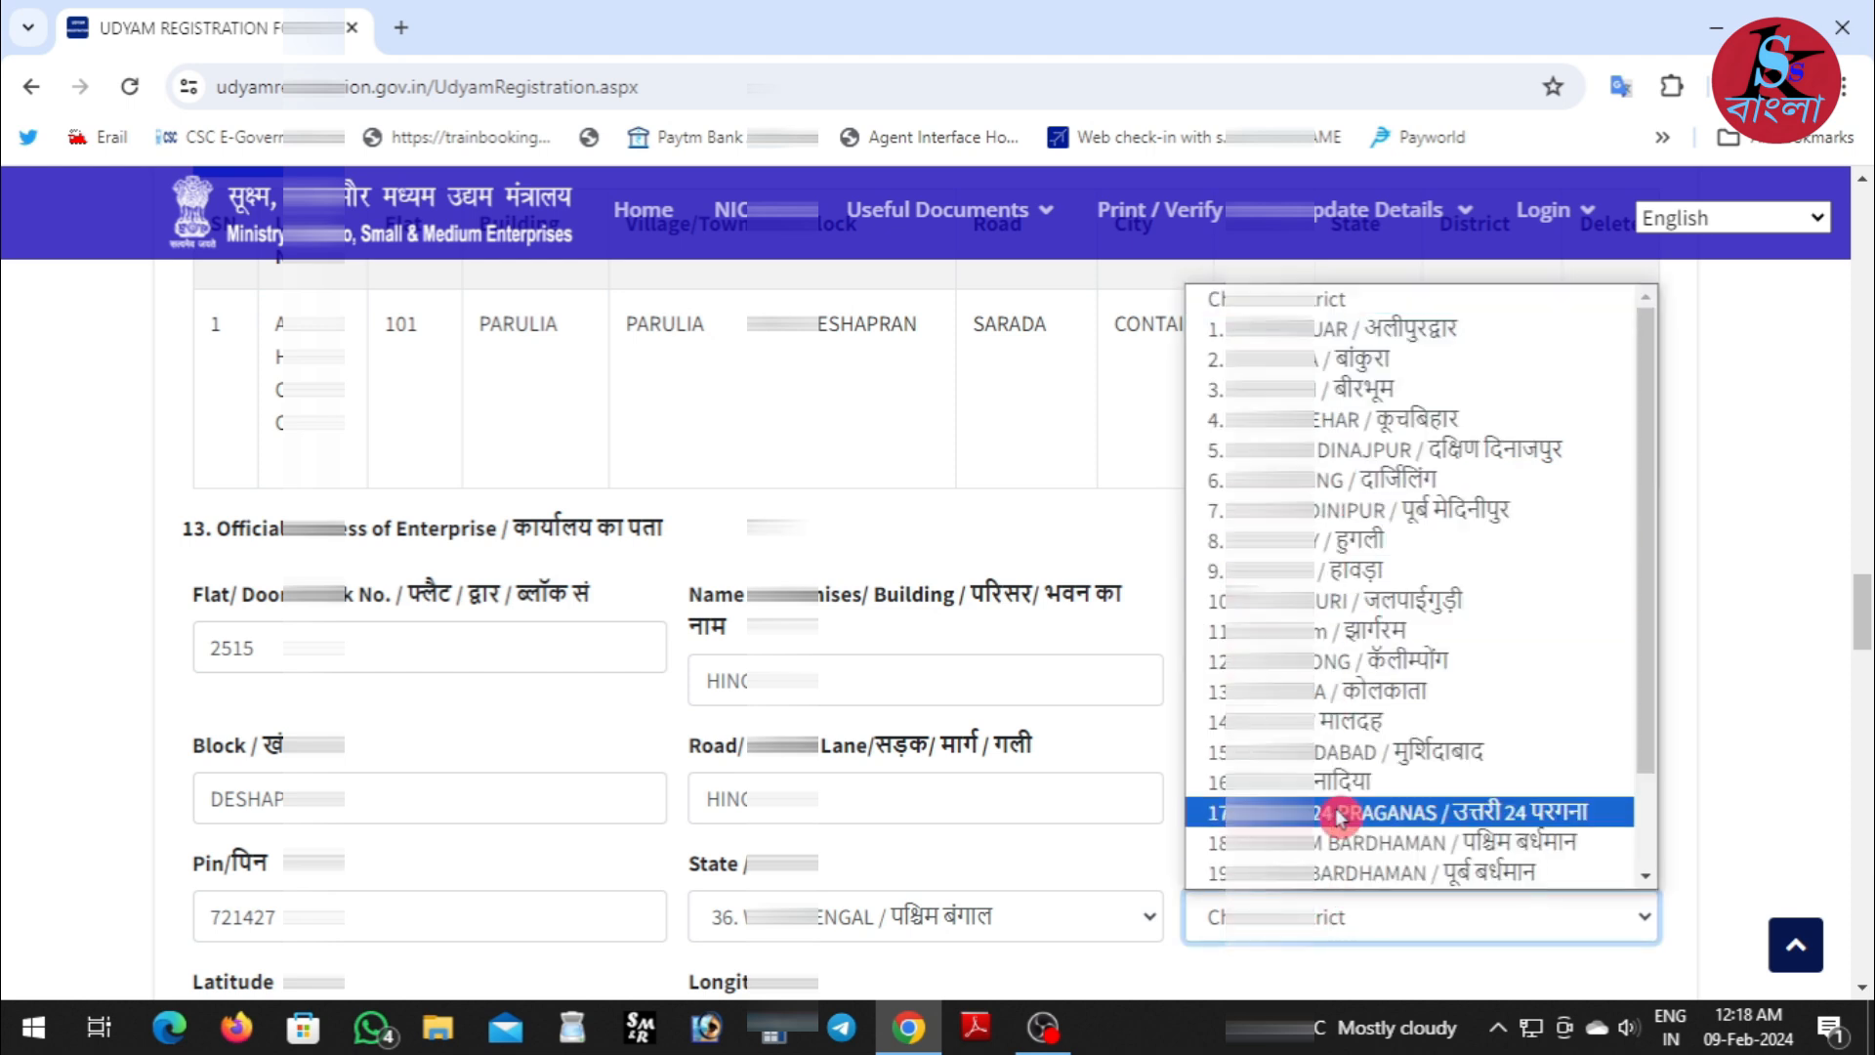
left_click(1336, 509)
left_click(1375, 733)
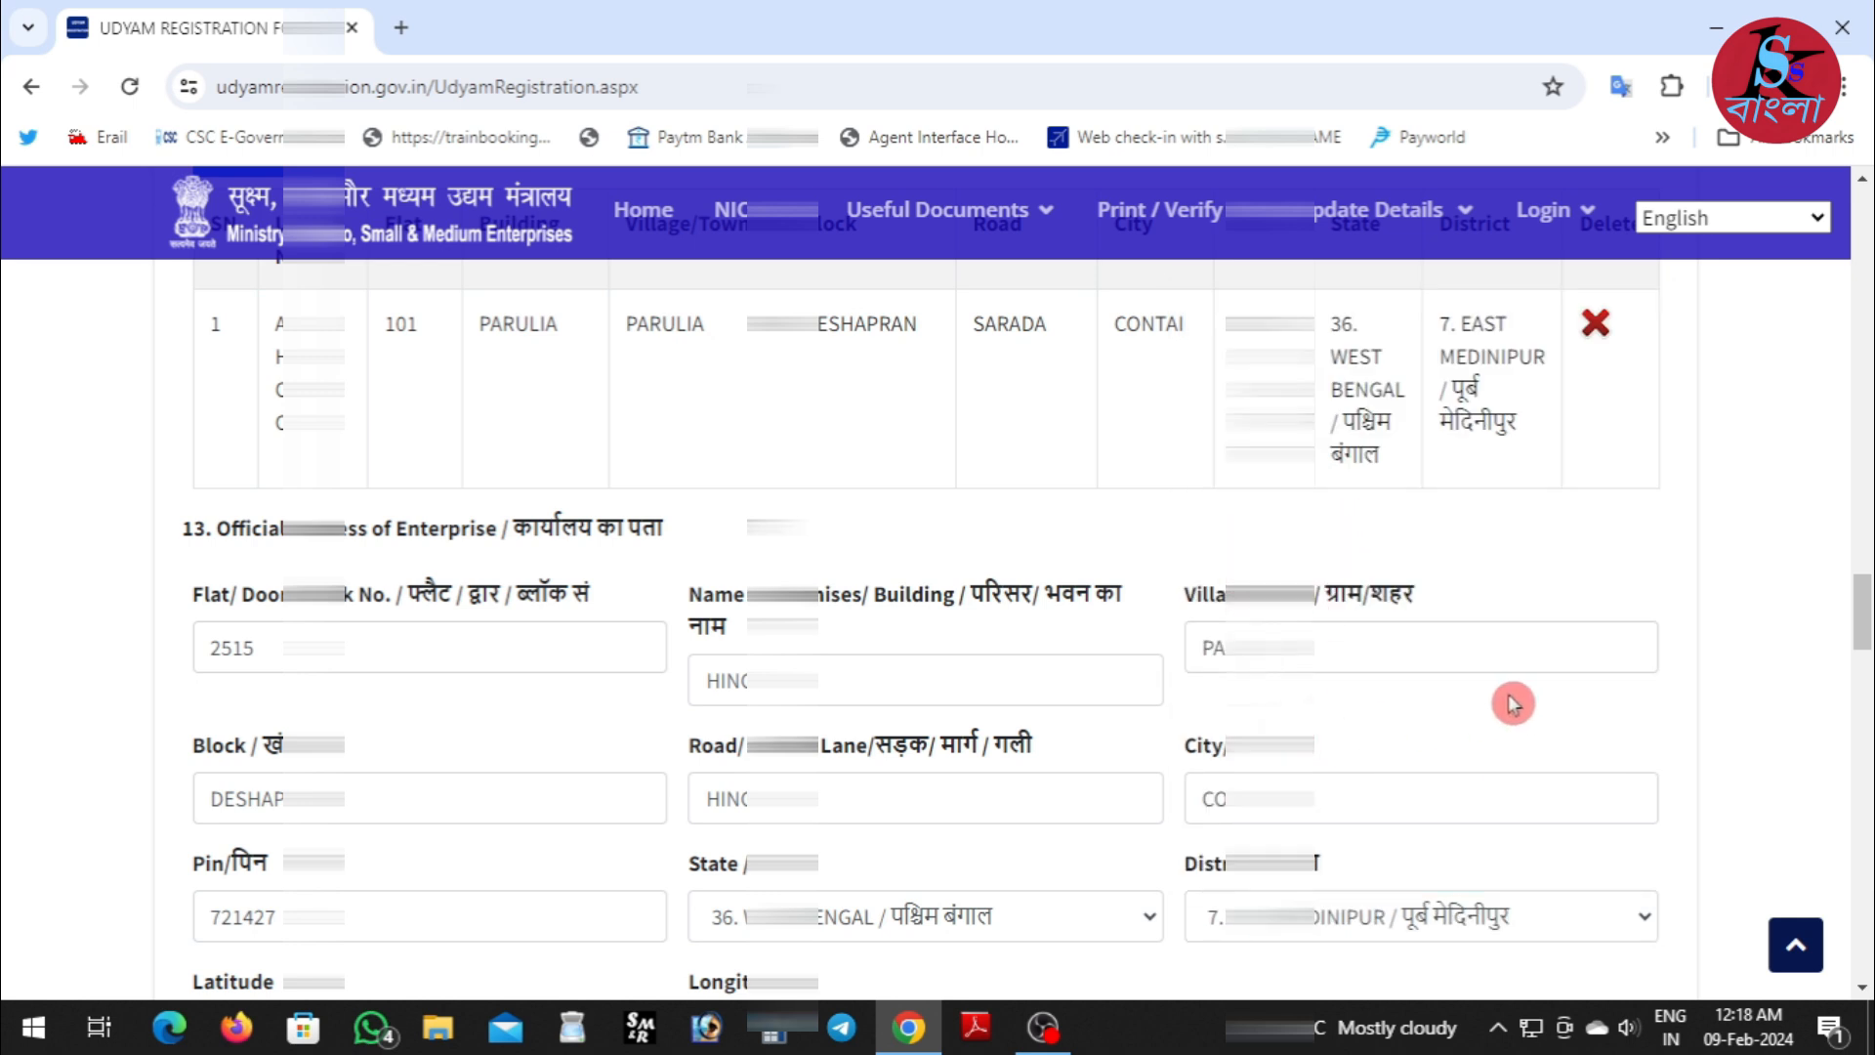
Get the official address's latitude and longitude by pinning a location beside Tamluk on the geo-tagging map and submitting it to the form
scroll(1516, 704, "down", 5)
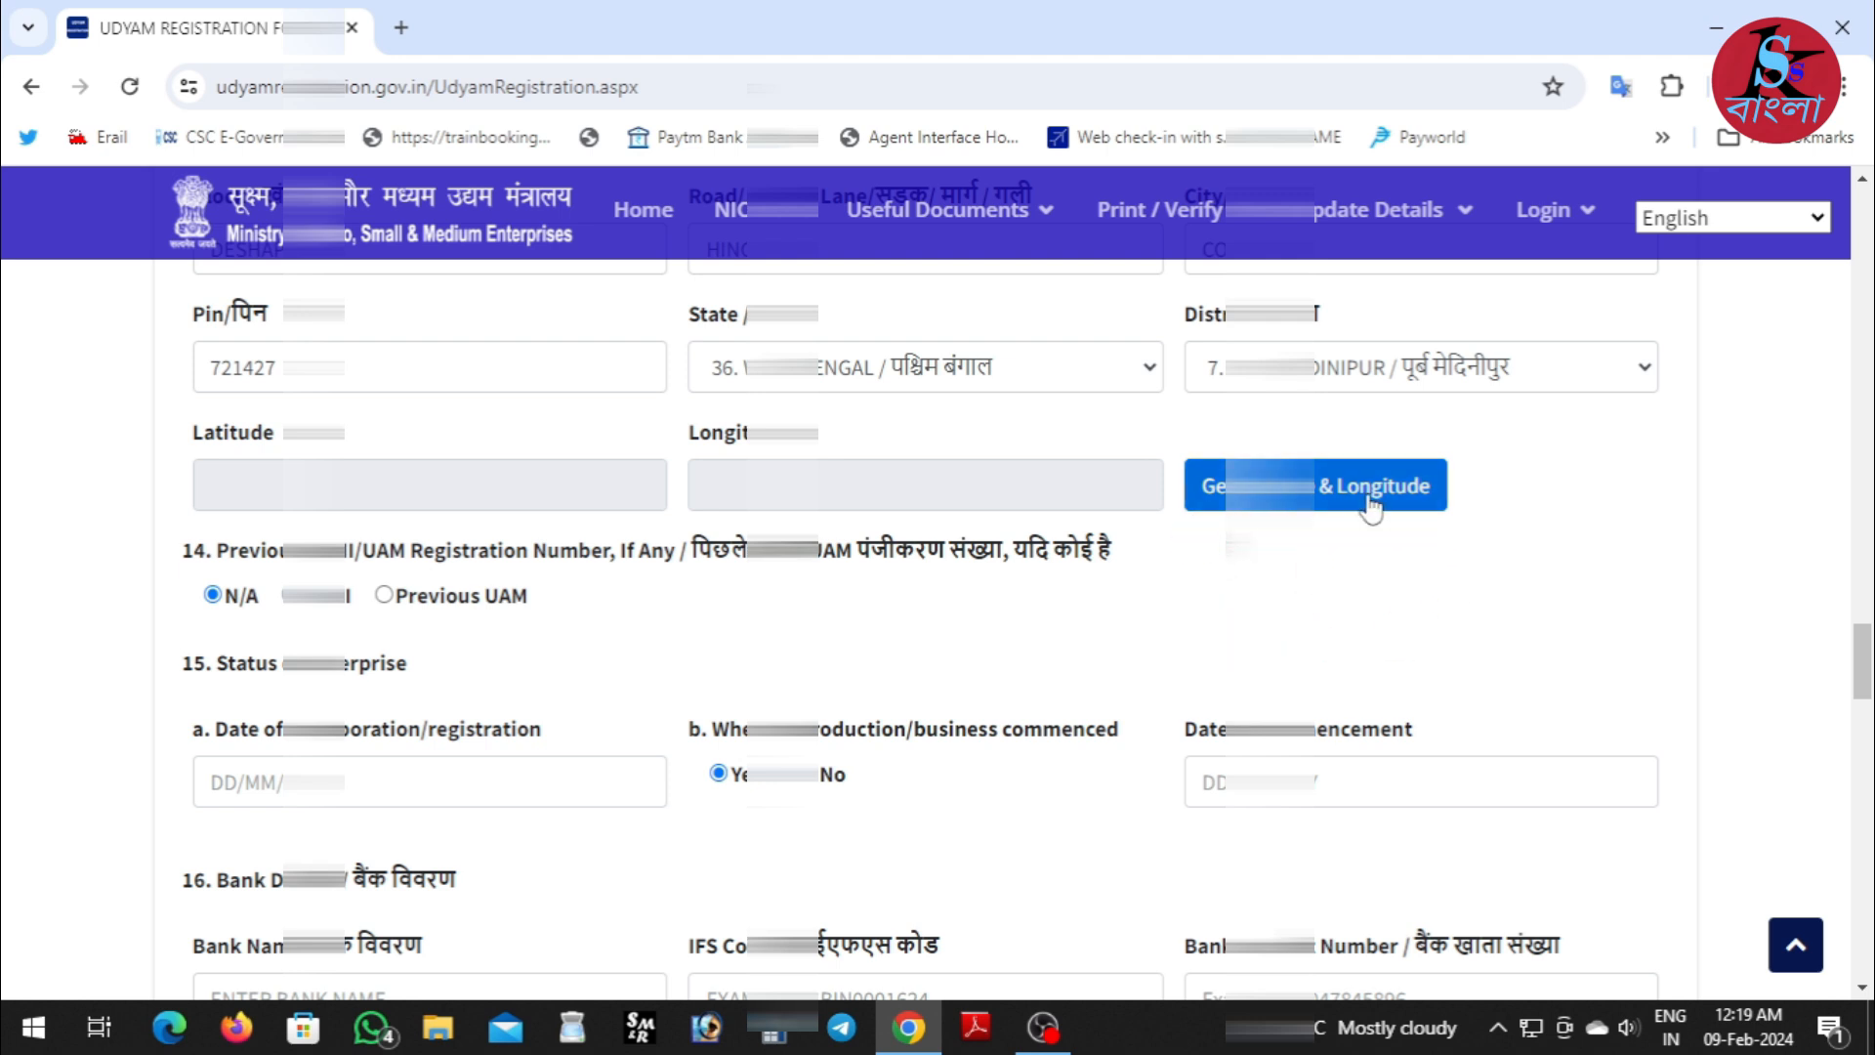
left_click(1320, 506)
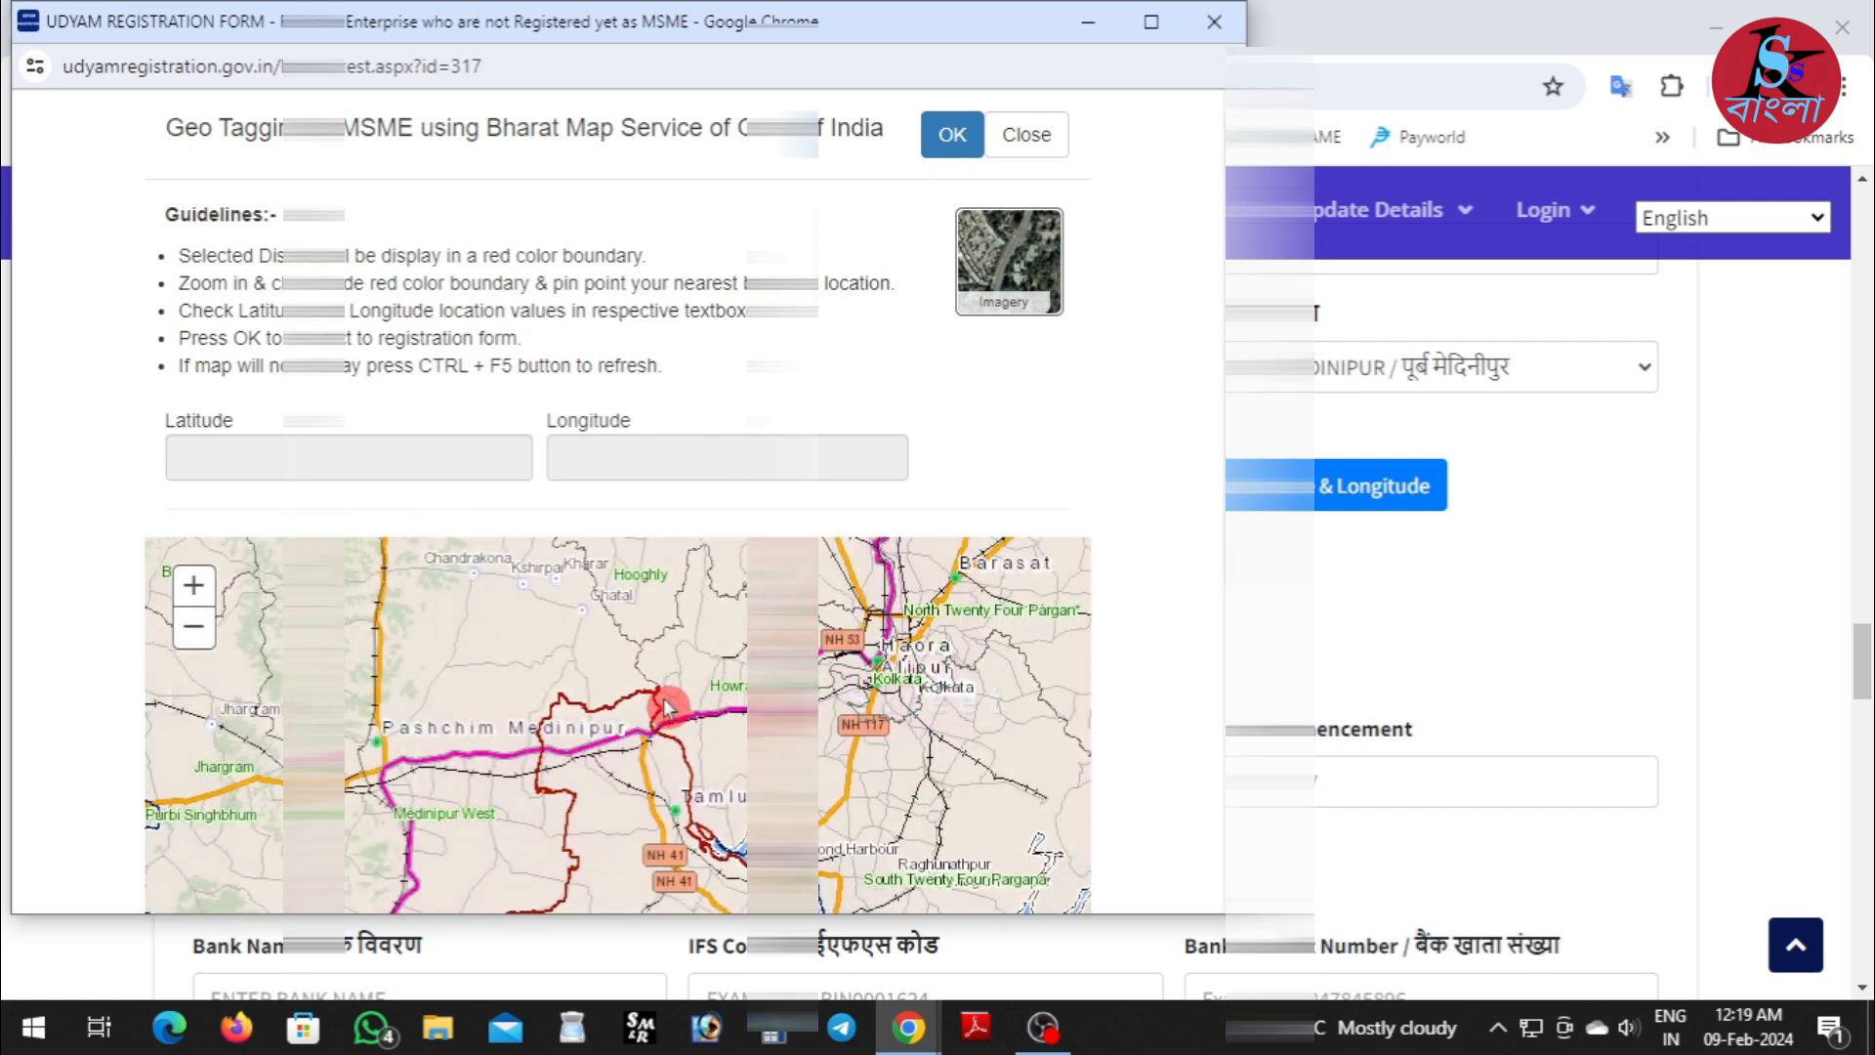
scroll(770, 772, "up", 2)
left_click_drag(682, 782, 816, 689)
left_click(611, 815)
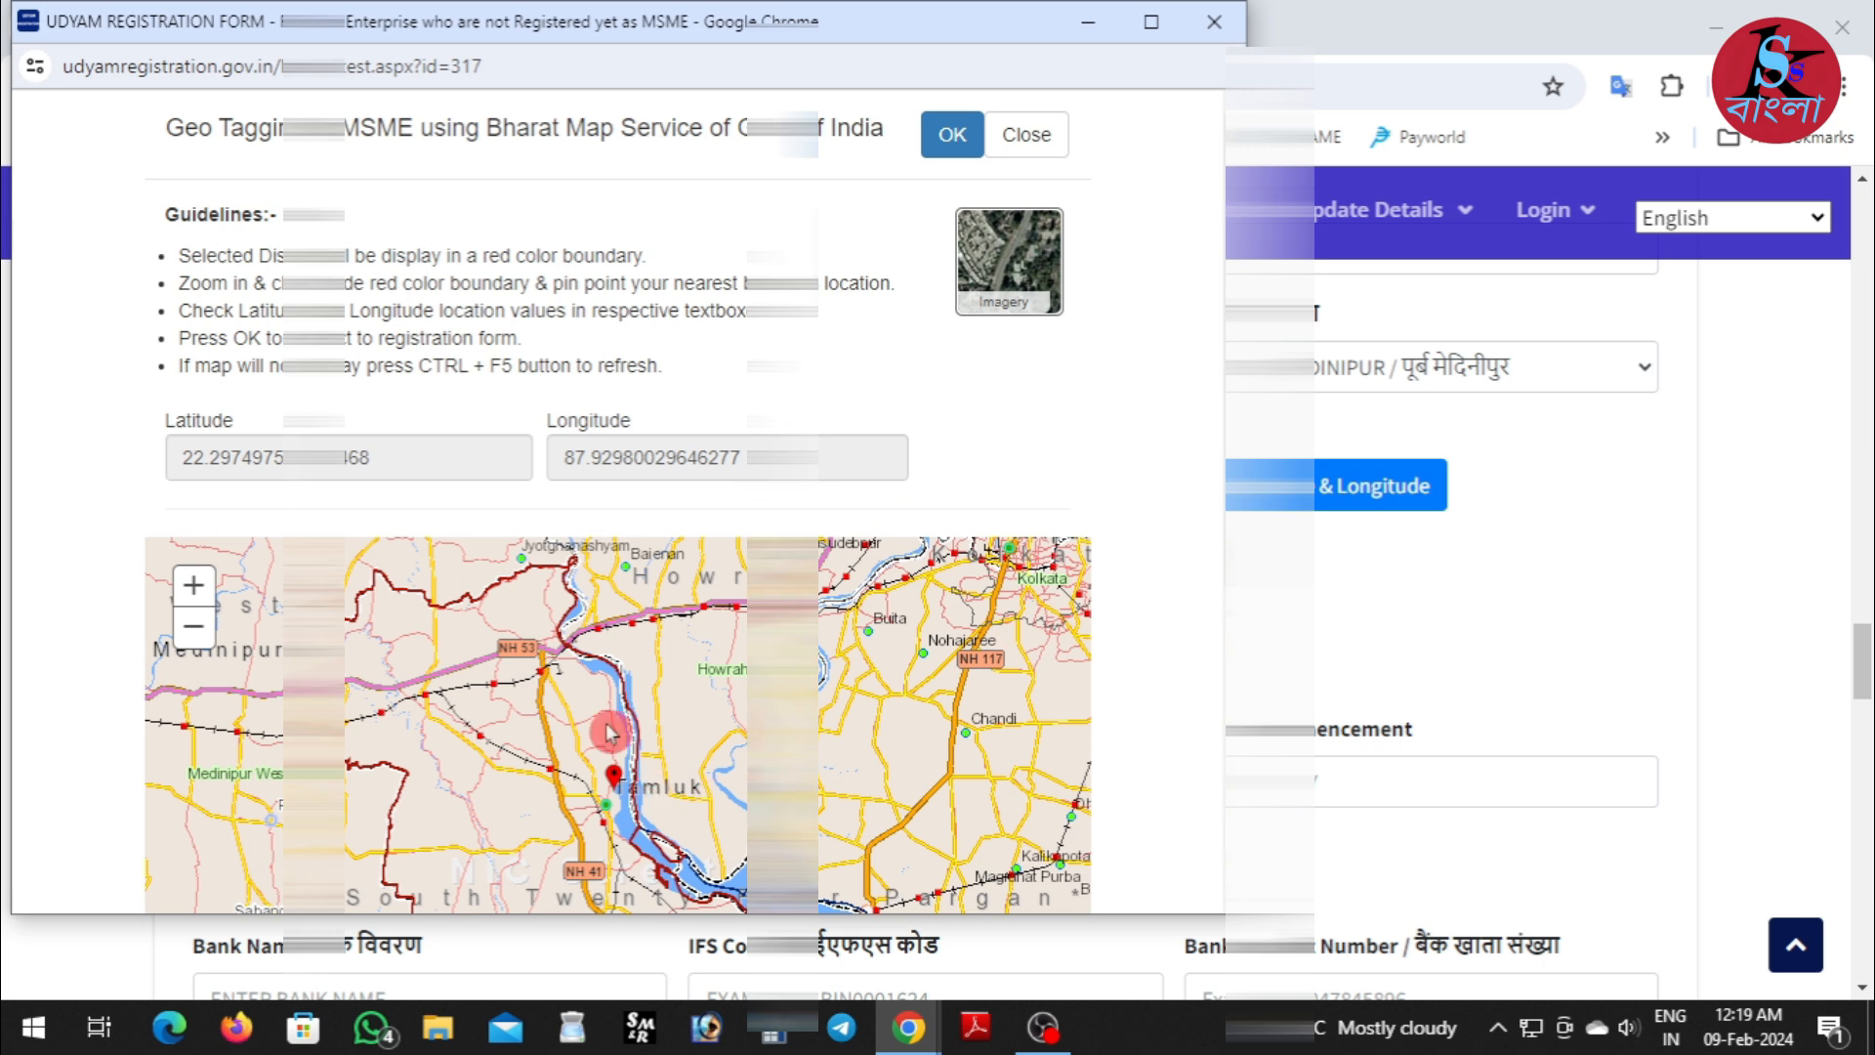
left_click(955, 137)
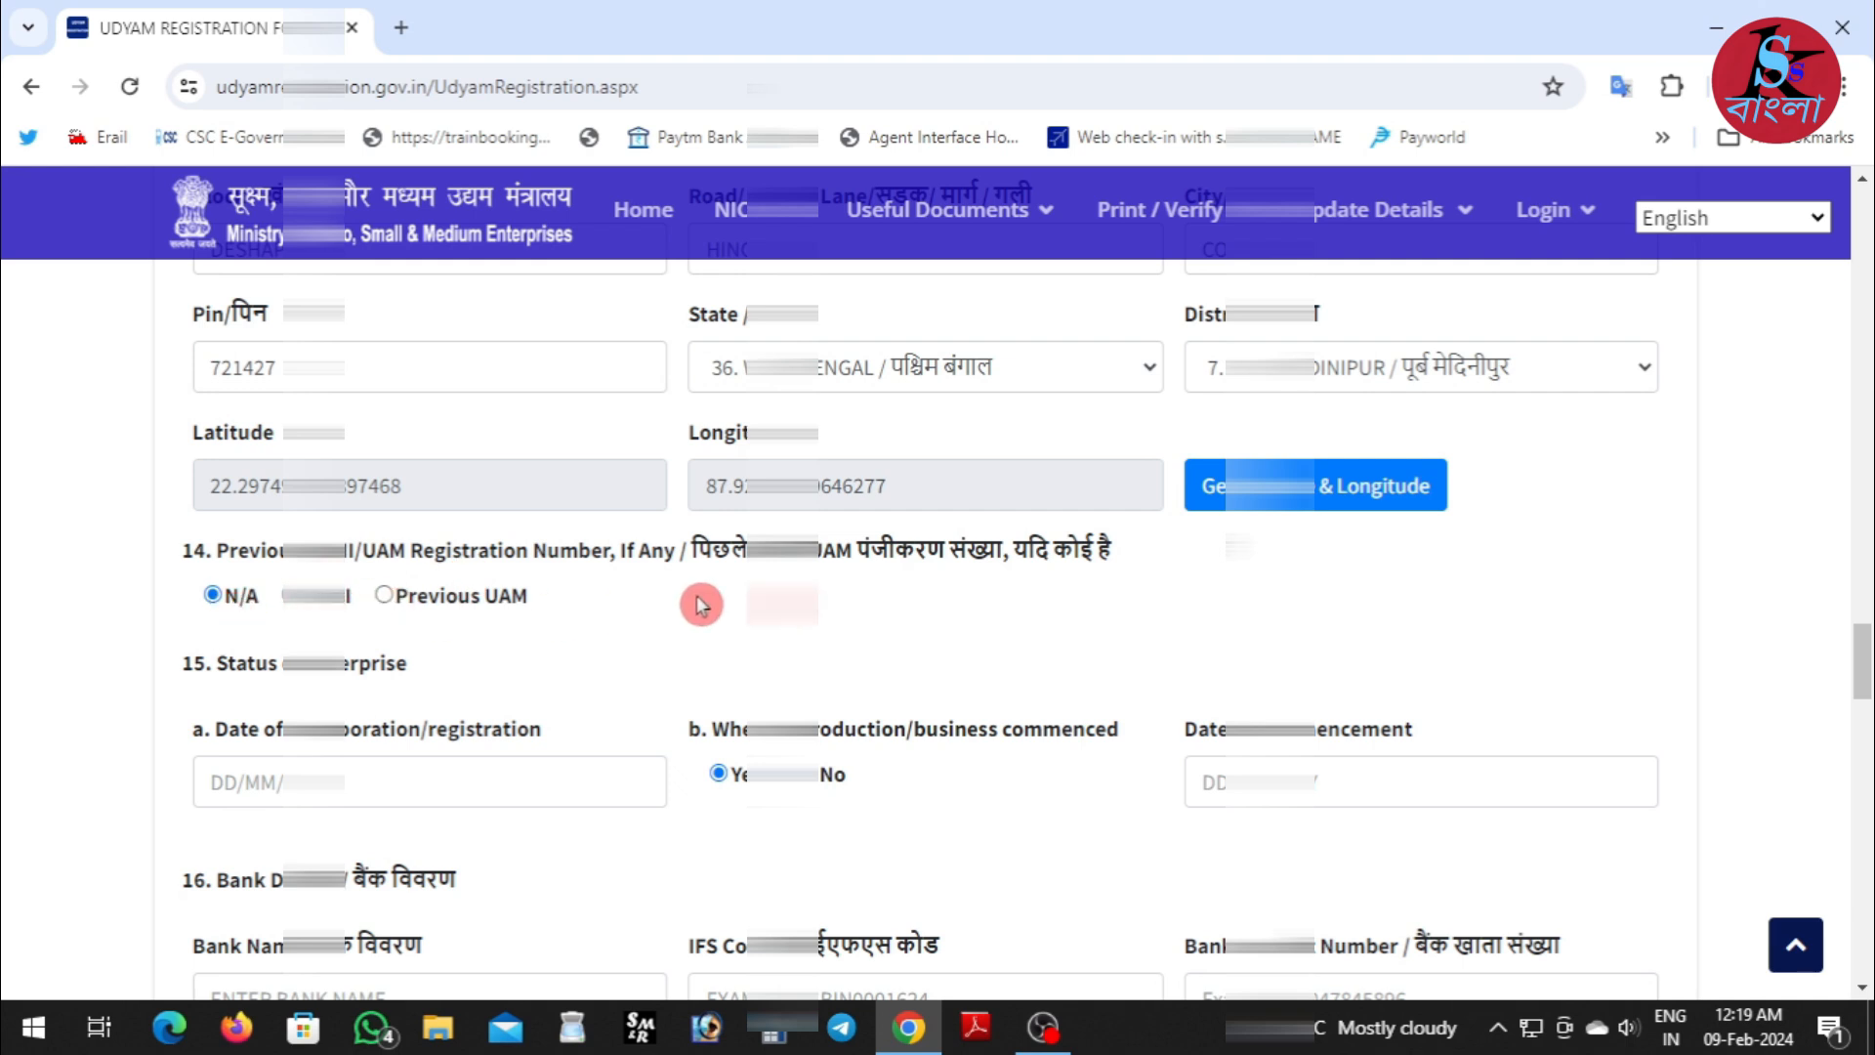
Set the enterprise's date of incorporation to 31 January 2024 and its date of commencement to 2 February 2024
scroll(697, 599, "down", 3)
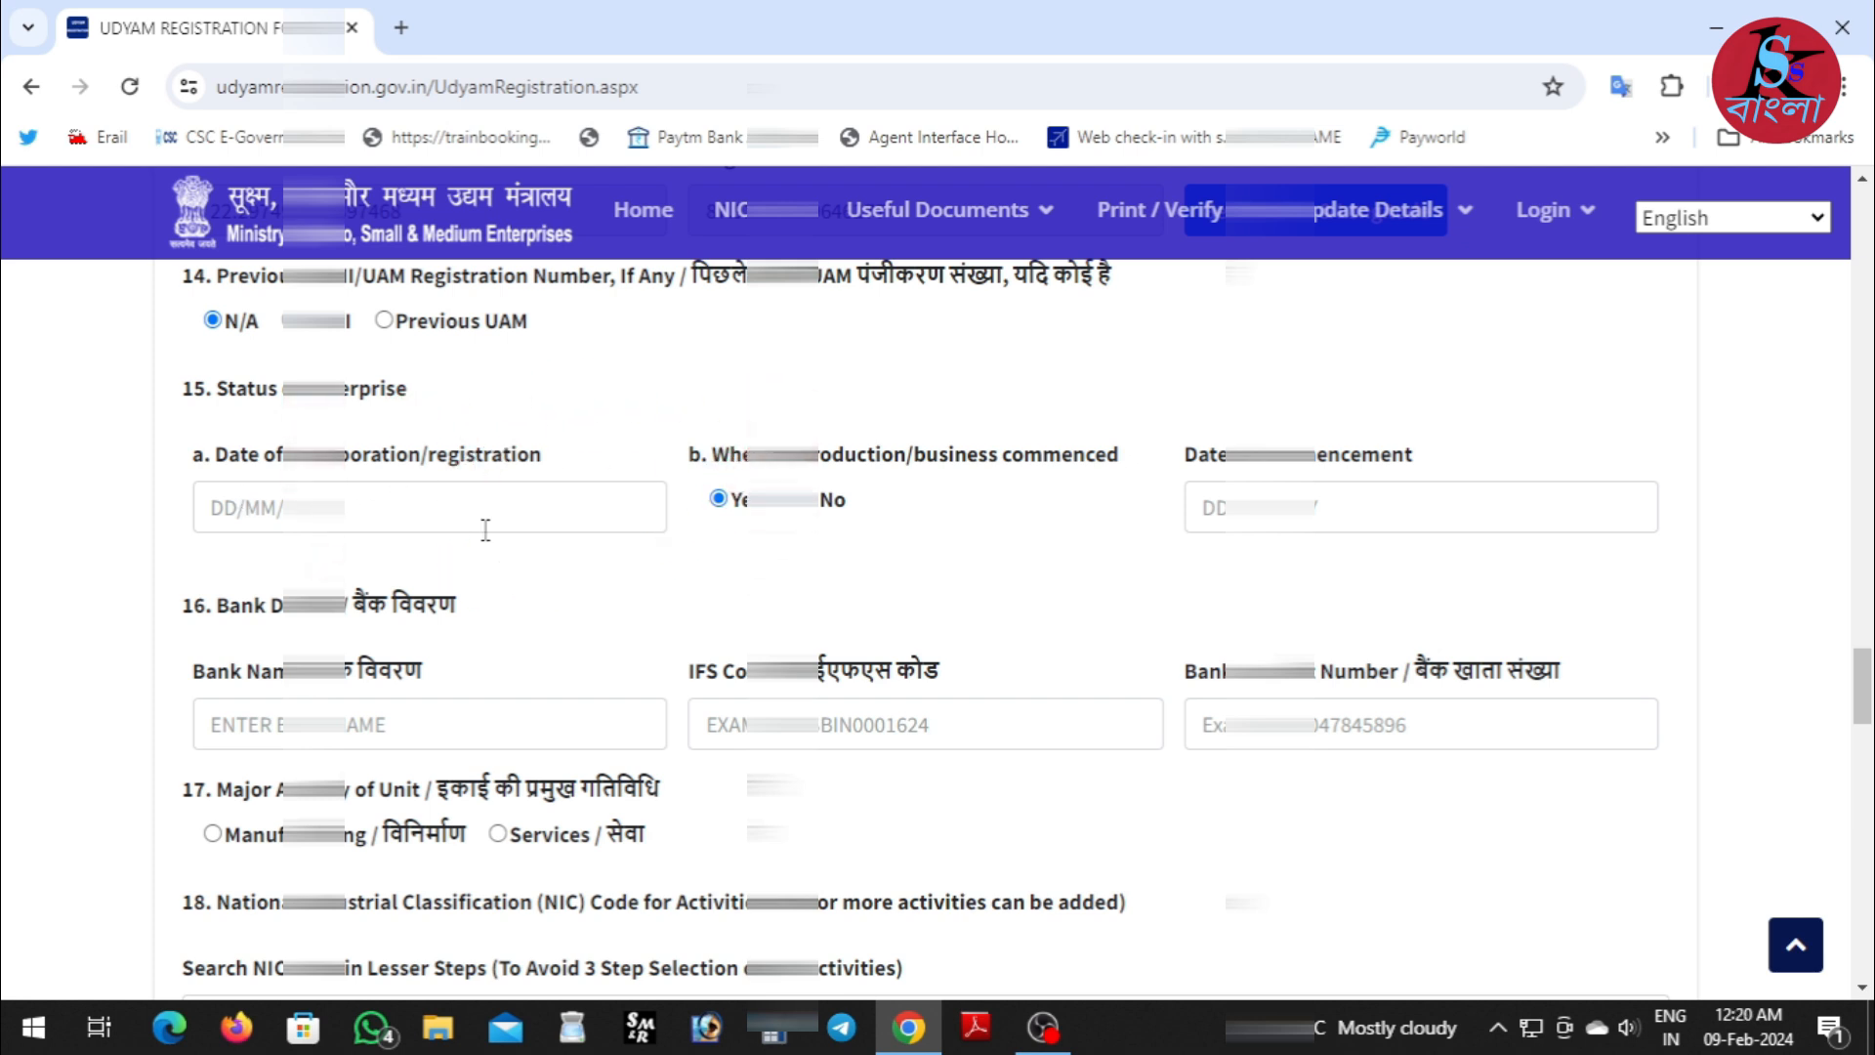
left_click(353, 509)
left_click(314, 604)
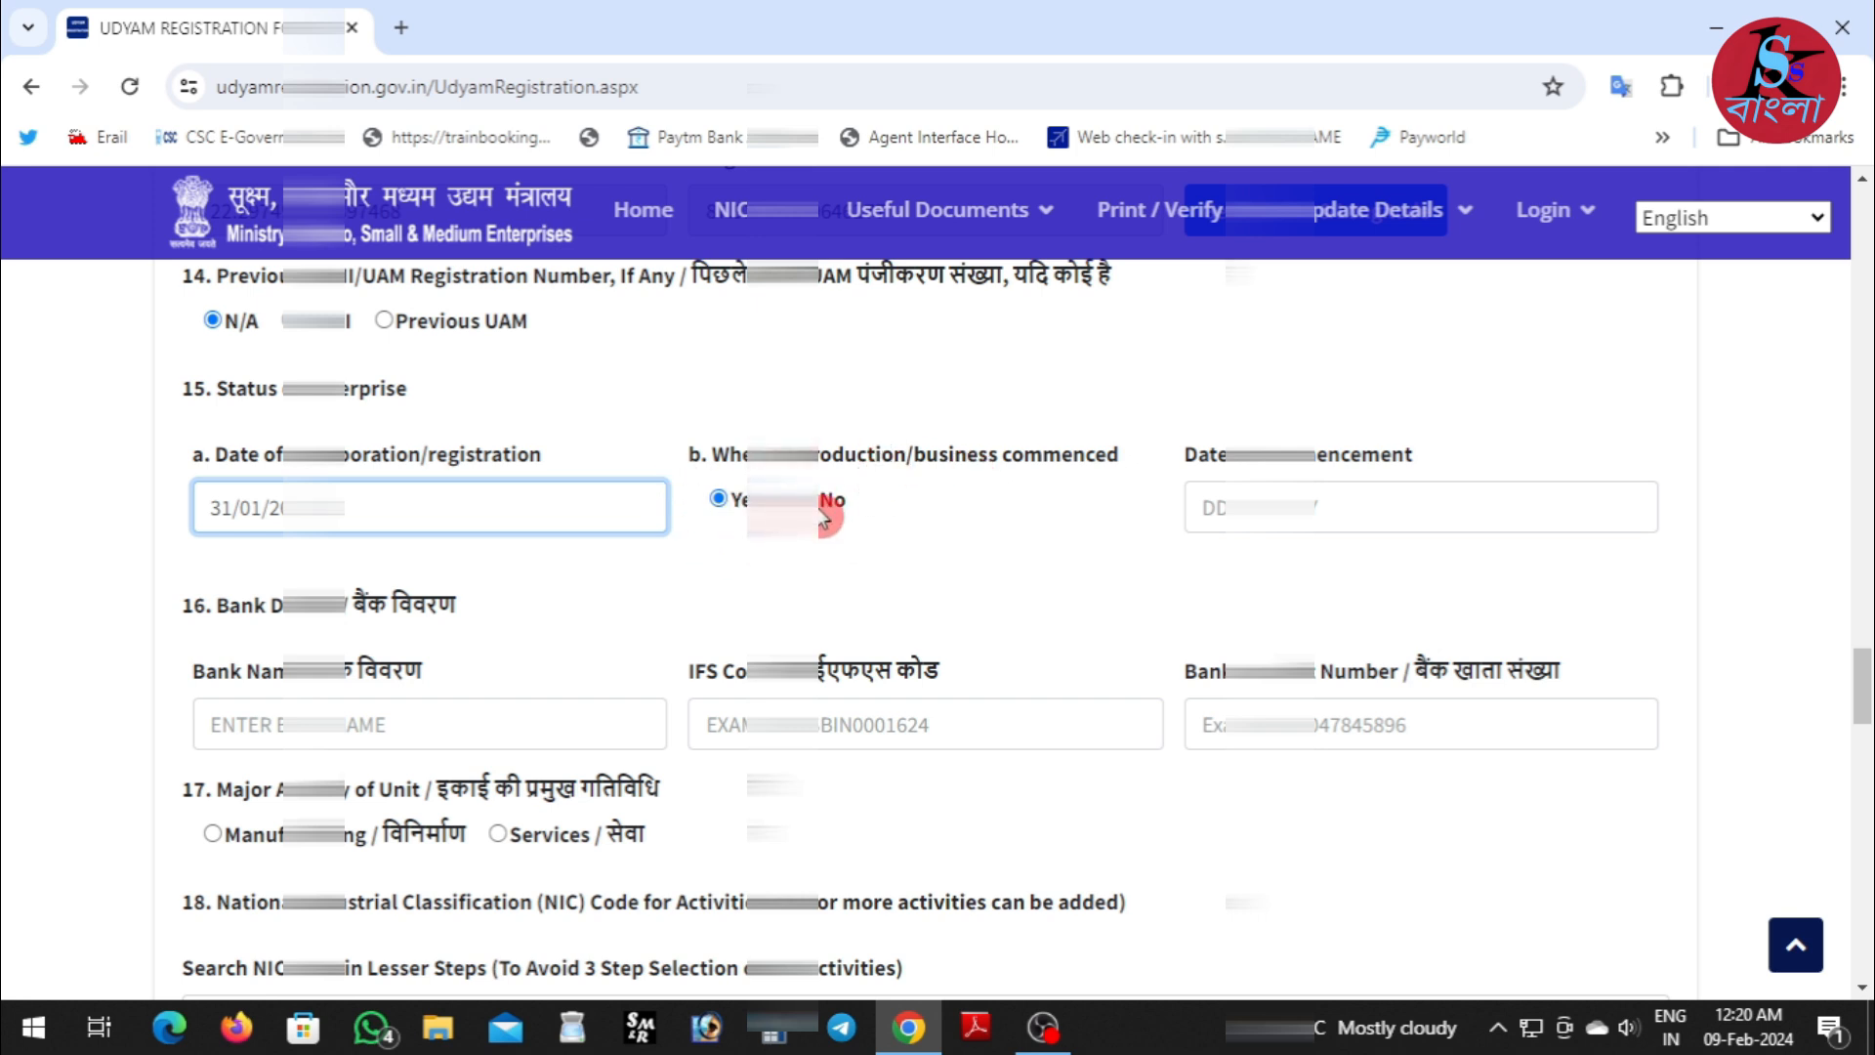
left_click(1327, 506)
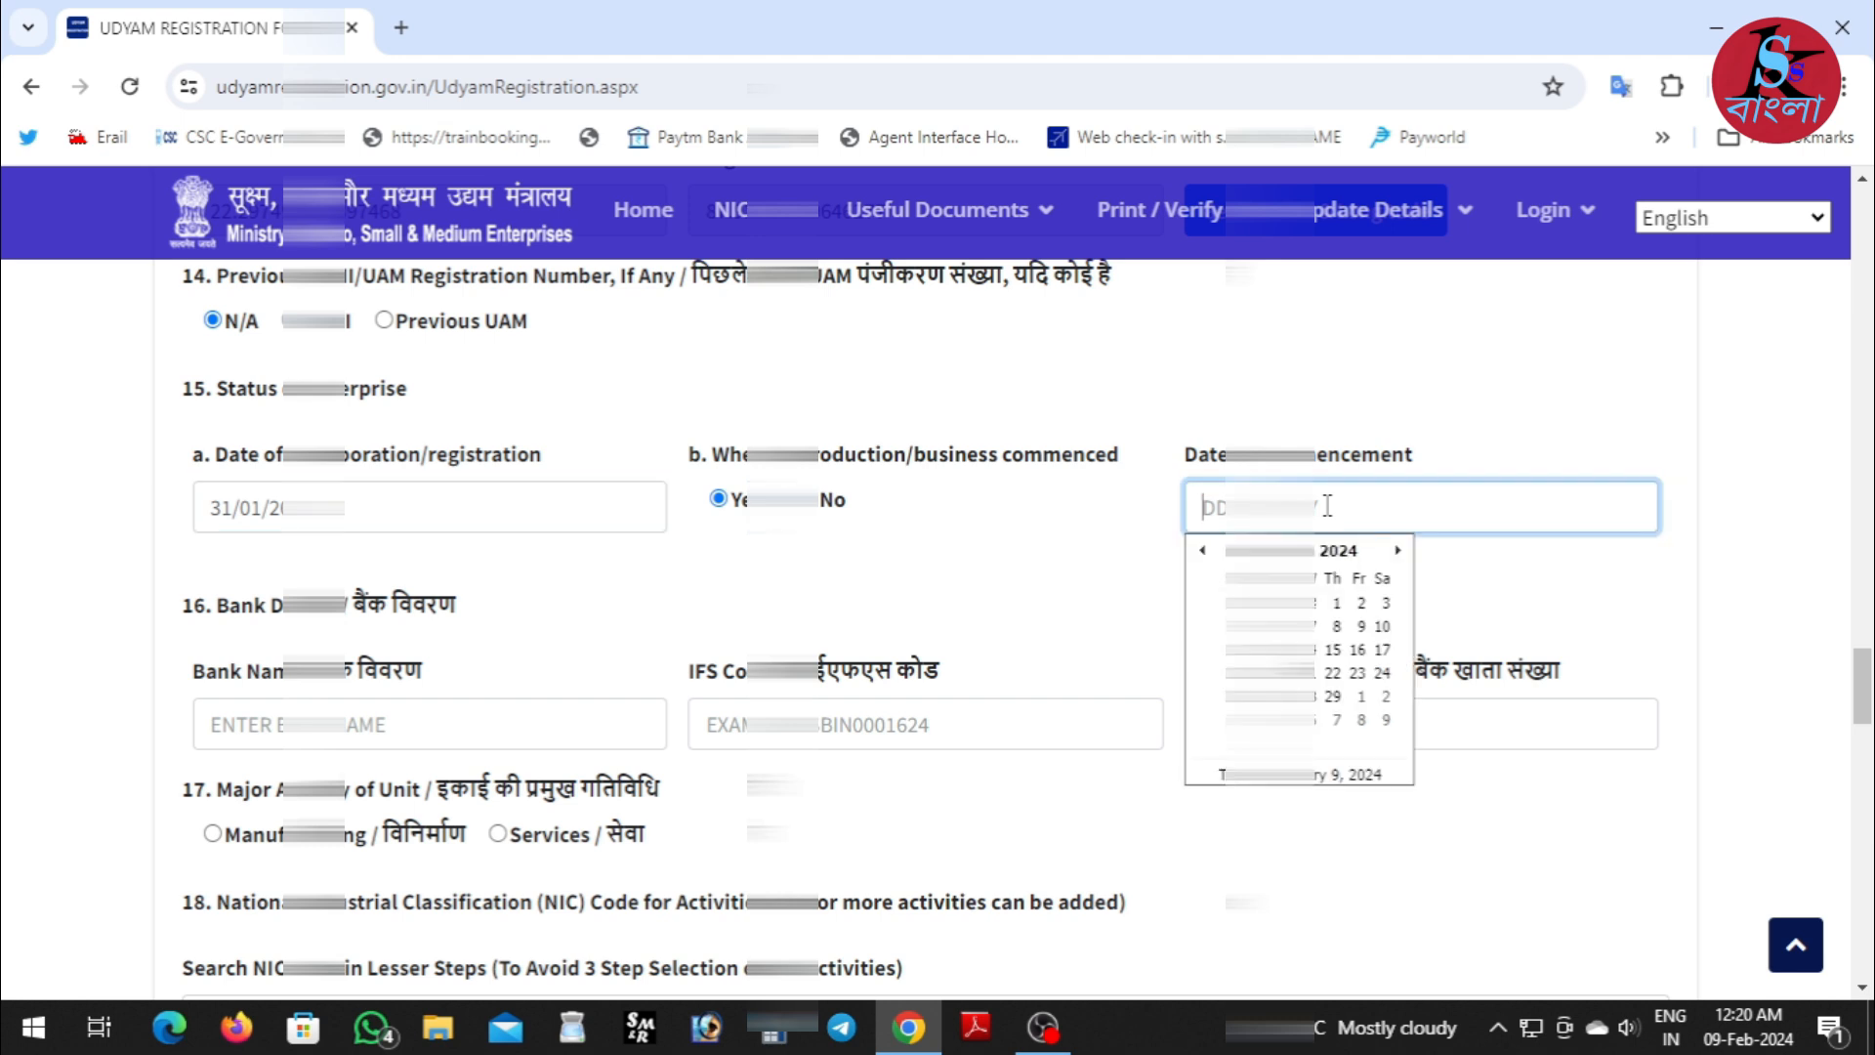
left_click(1362, 602)
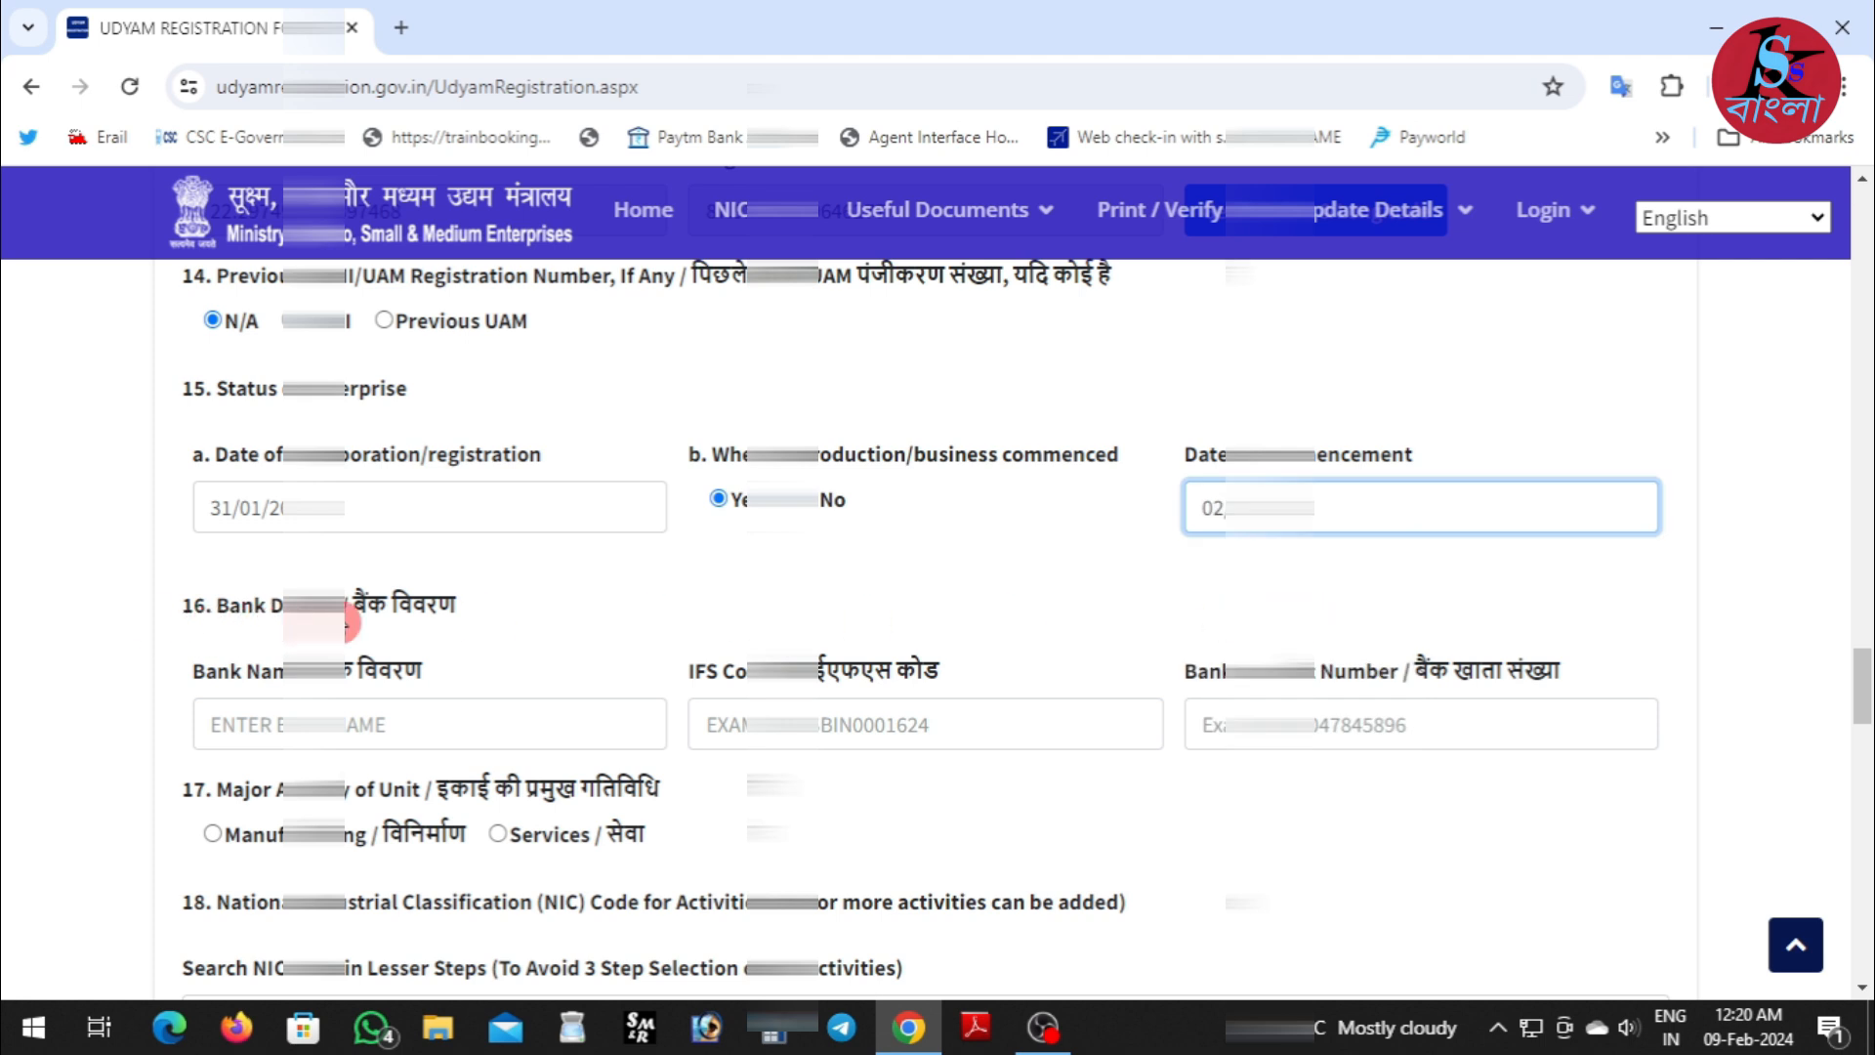
Fill in the bank name, IFS code and bank account number in the bank details section
scroll(472, 620, "down", 1)
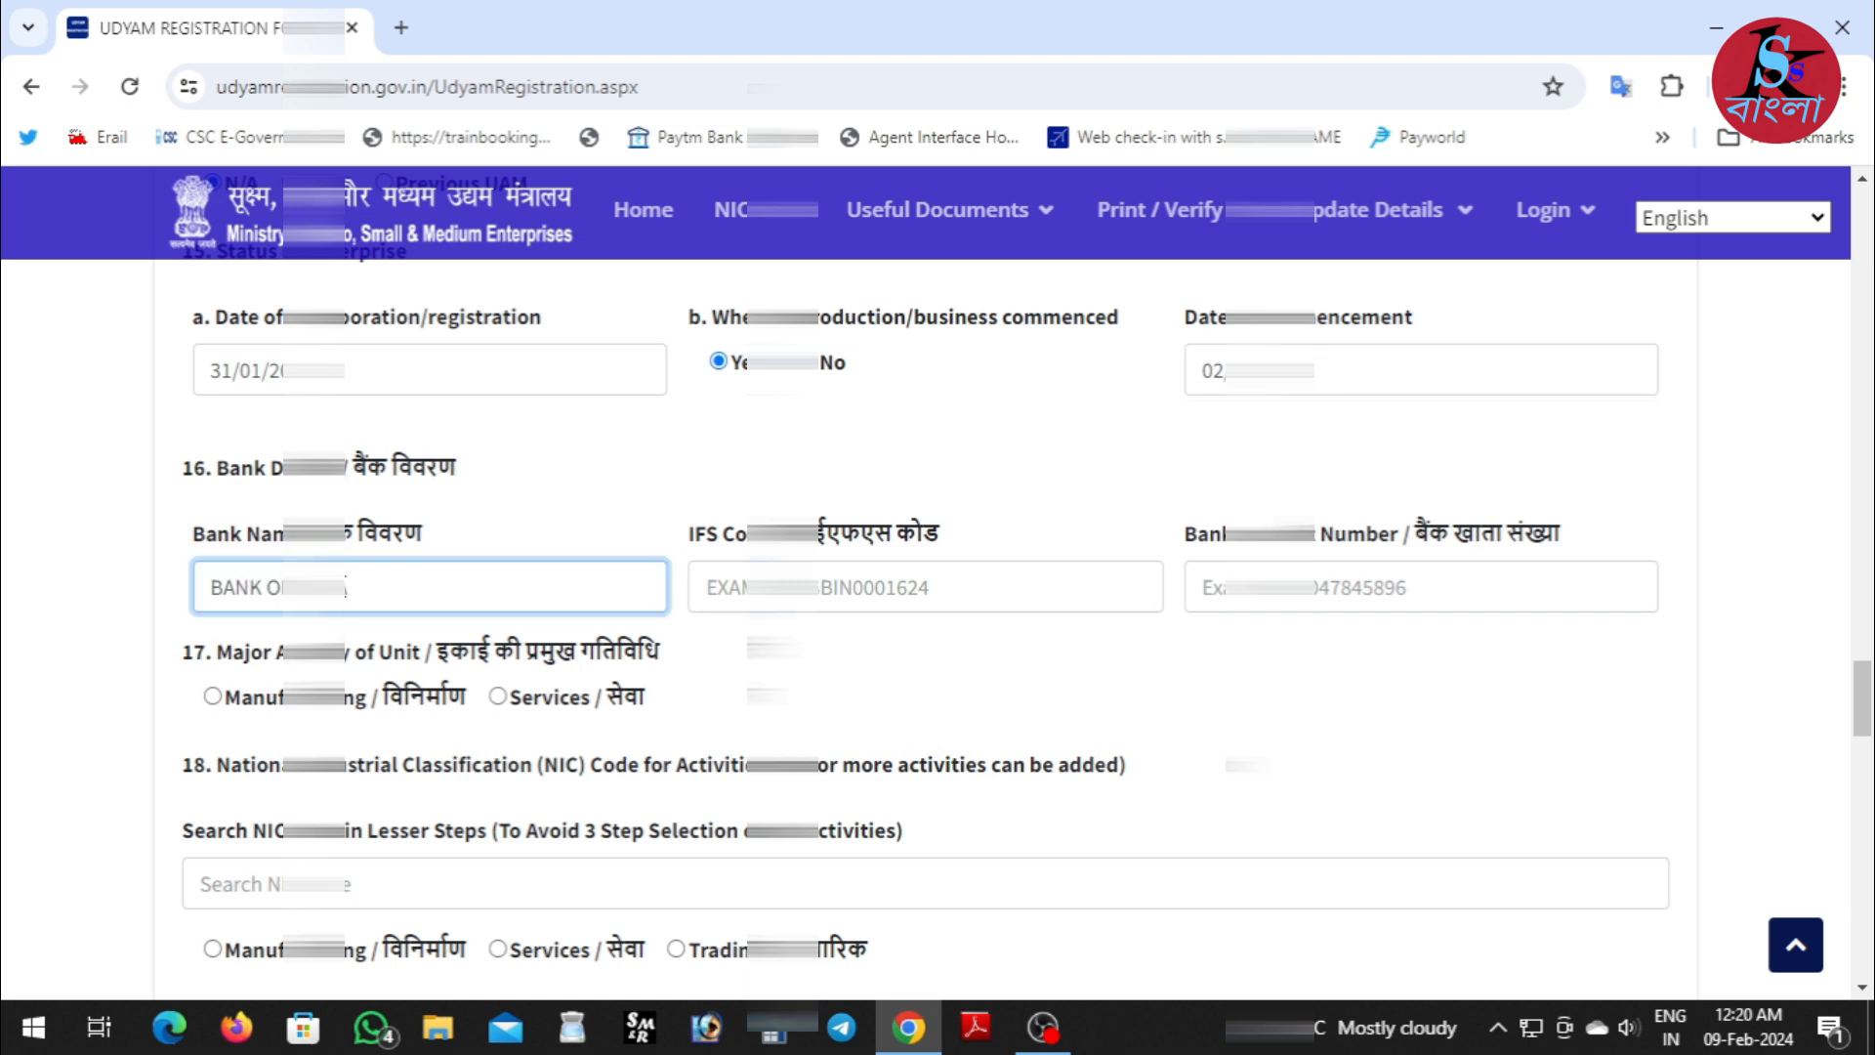
left_click_drag(695, 532, 868, 575)
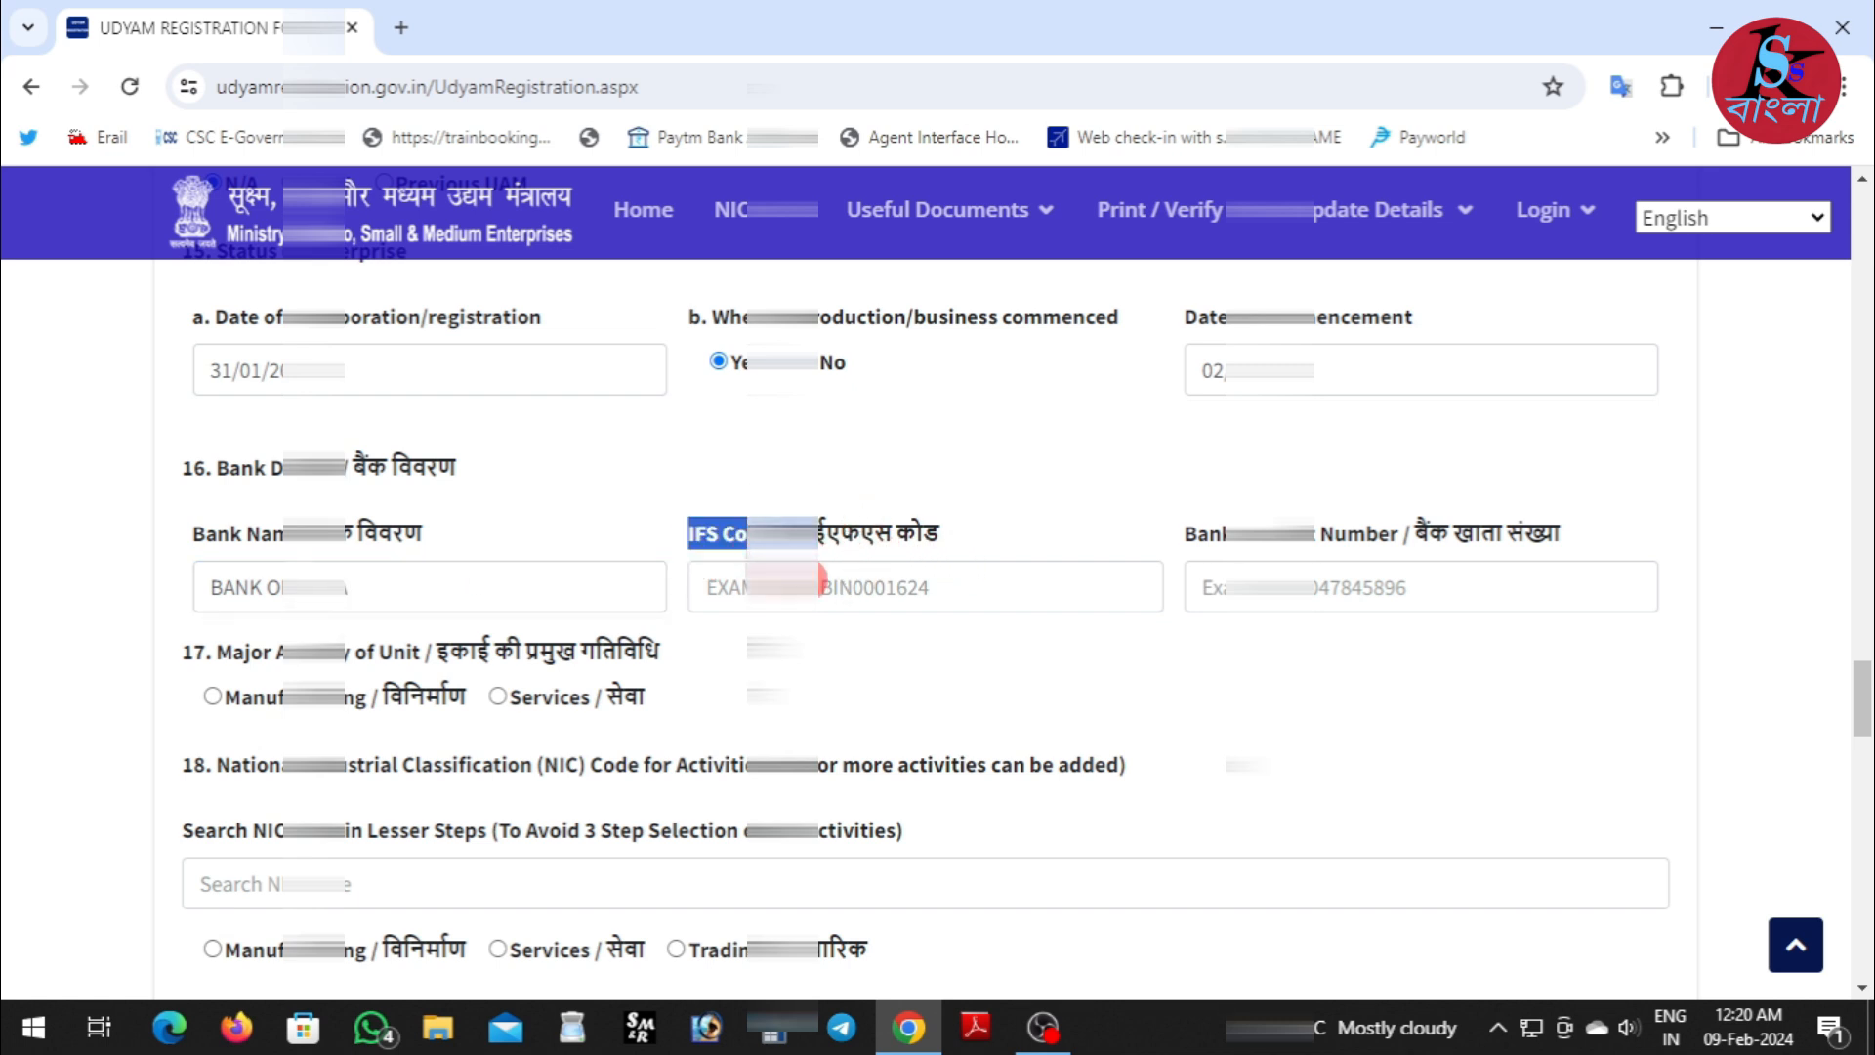
left_click(872, 589)
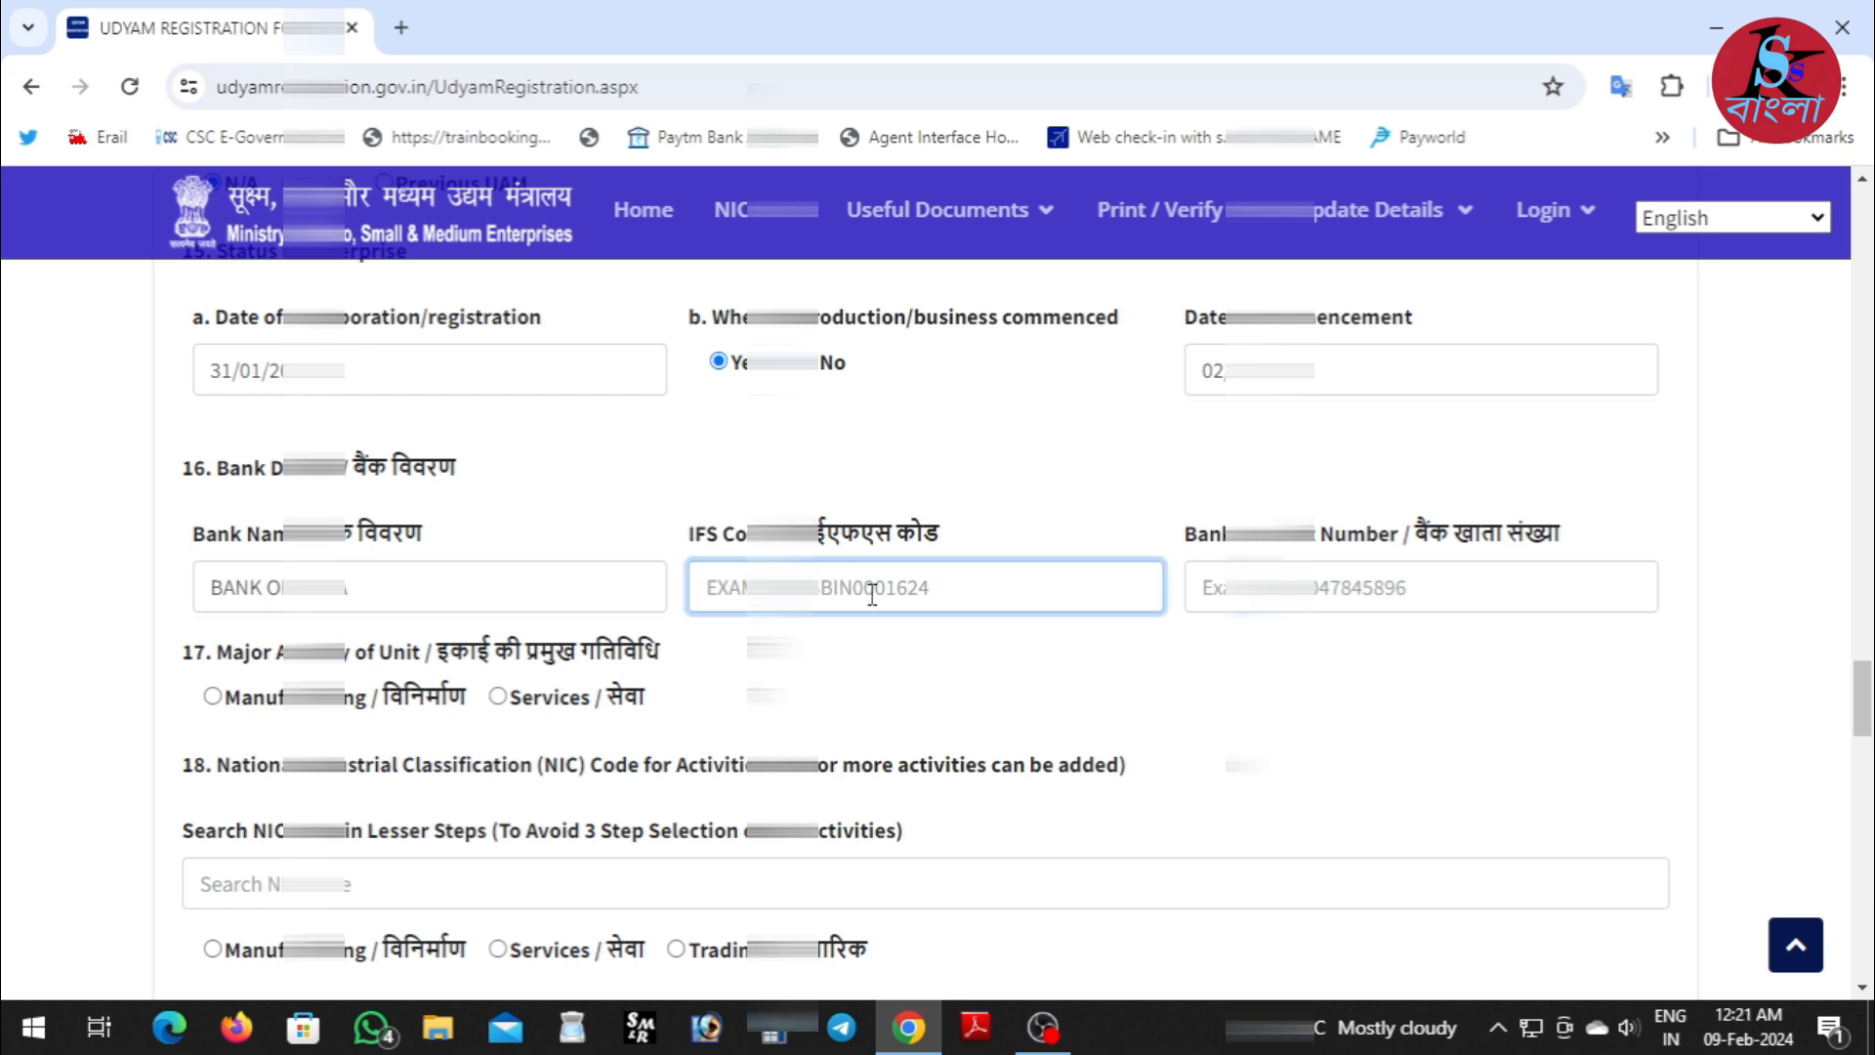
key("ctrl+v")
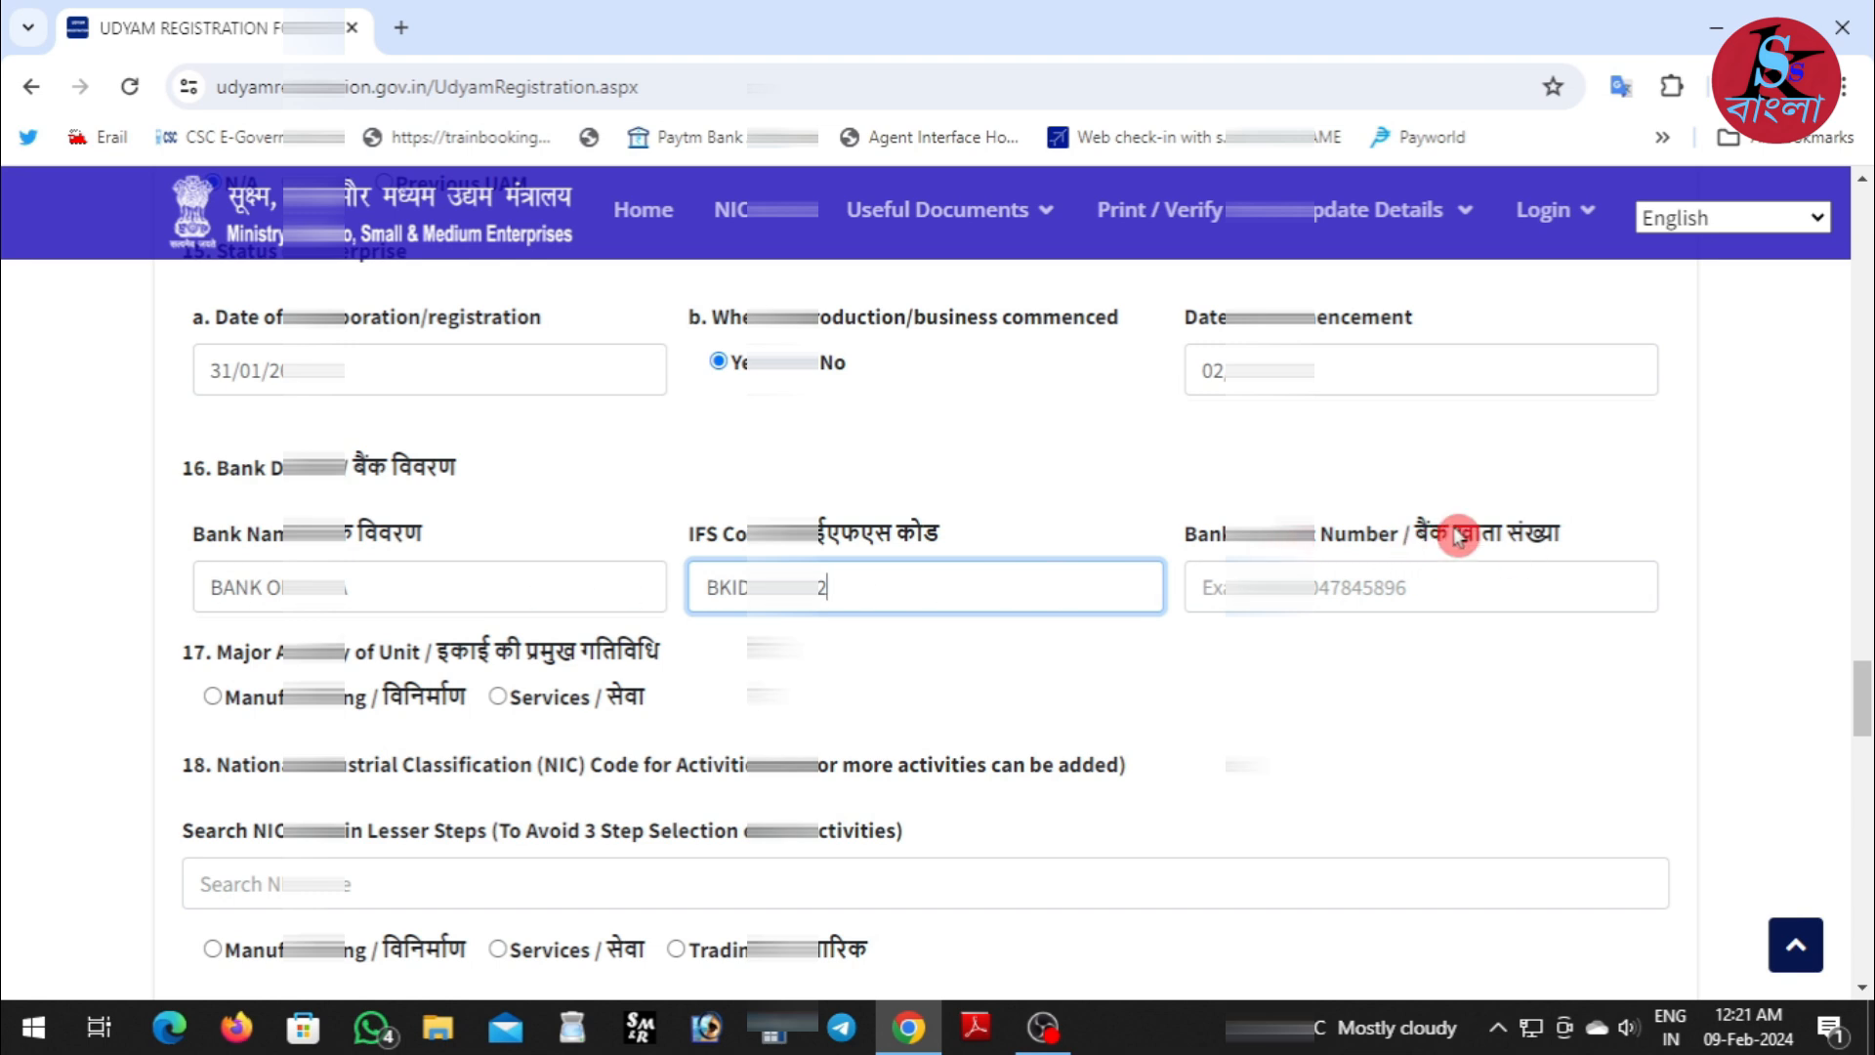
left_click(1321, 583)
key("ctrl+v")
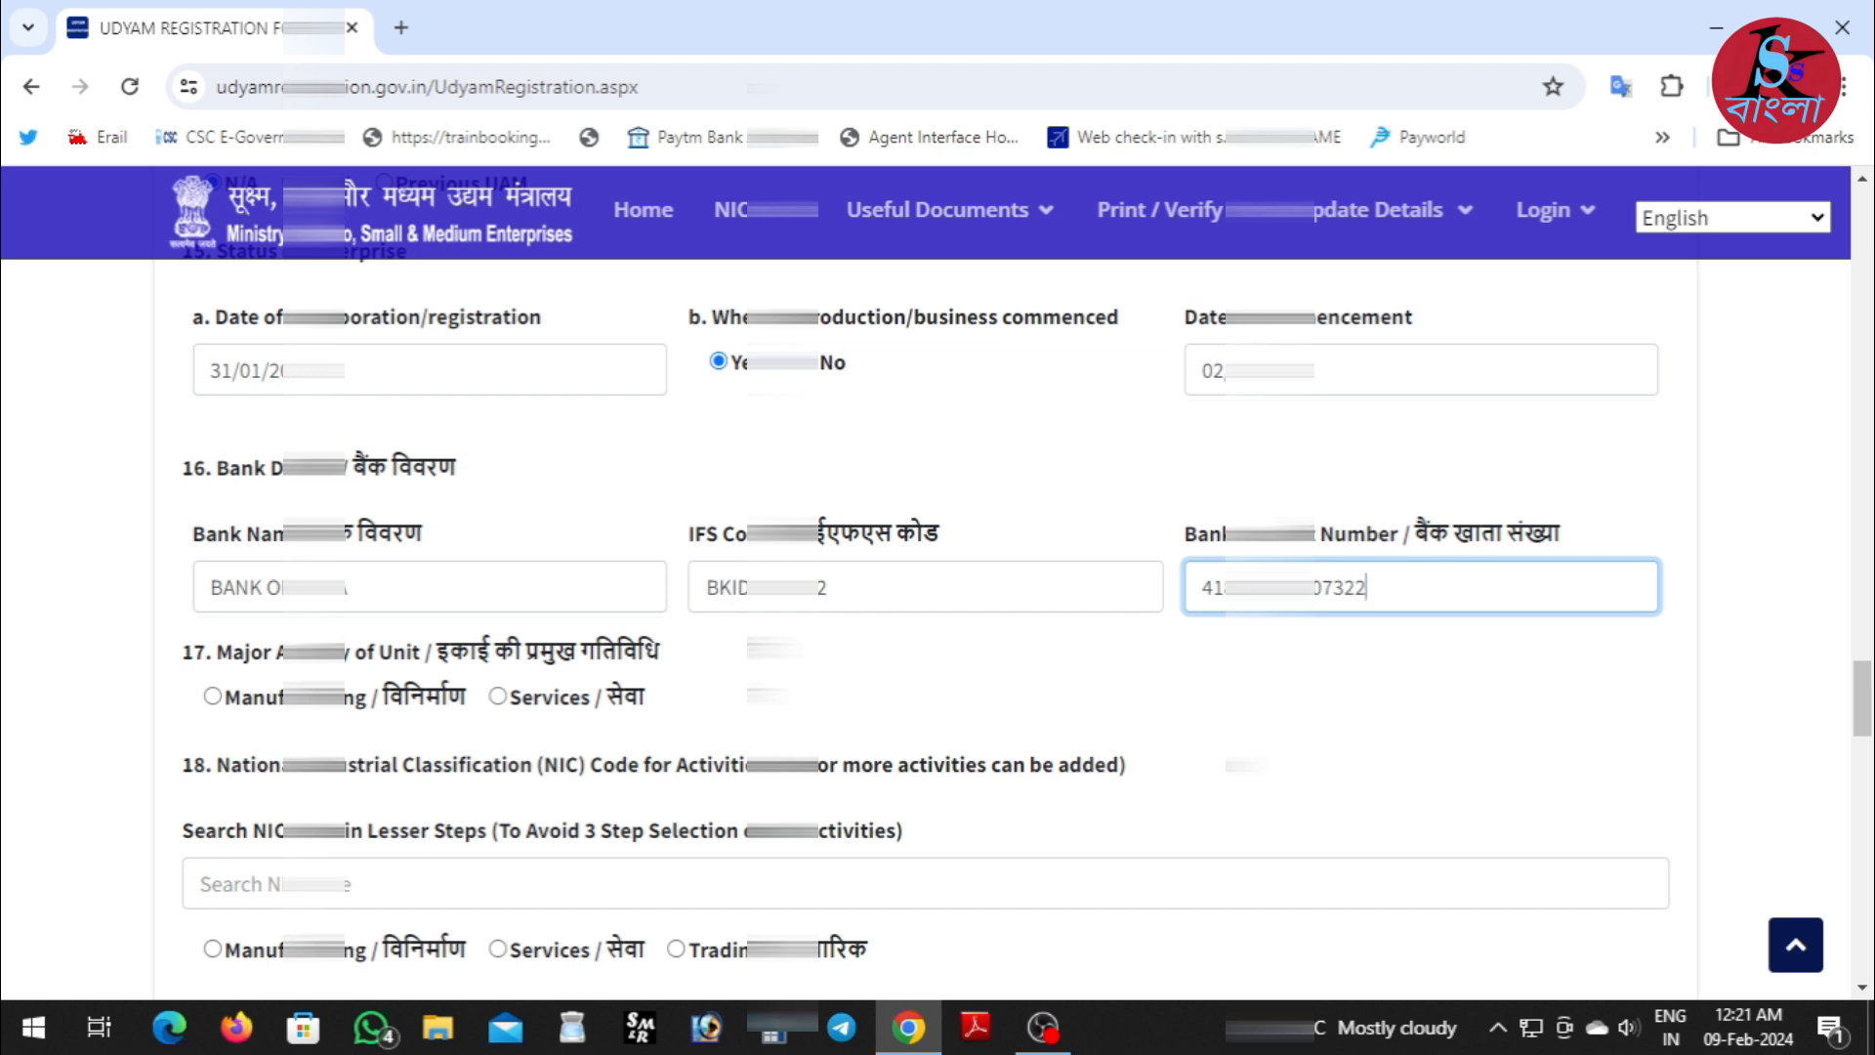
Set the unit's major activity to Services and the major activity under services to Non-Trading
scroll(1016, 646, "down", 3)
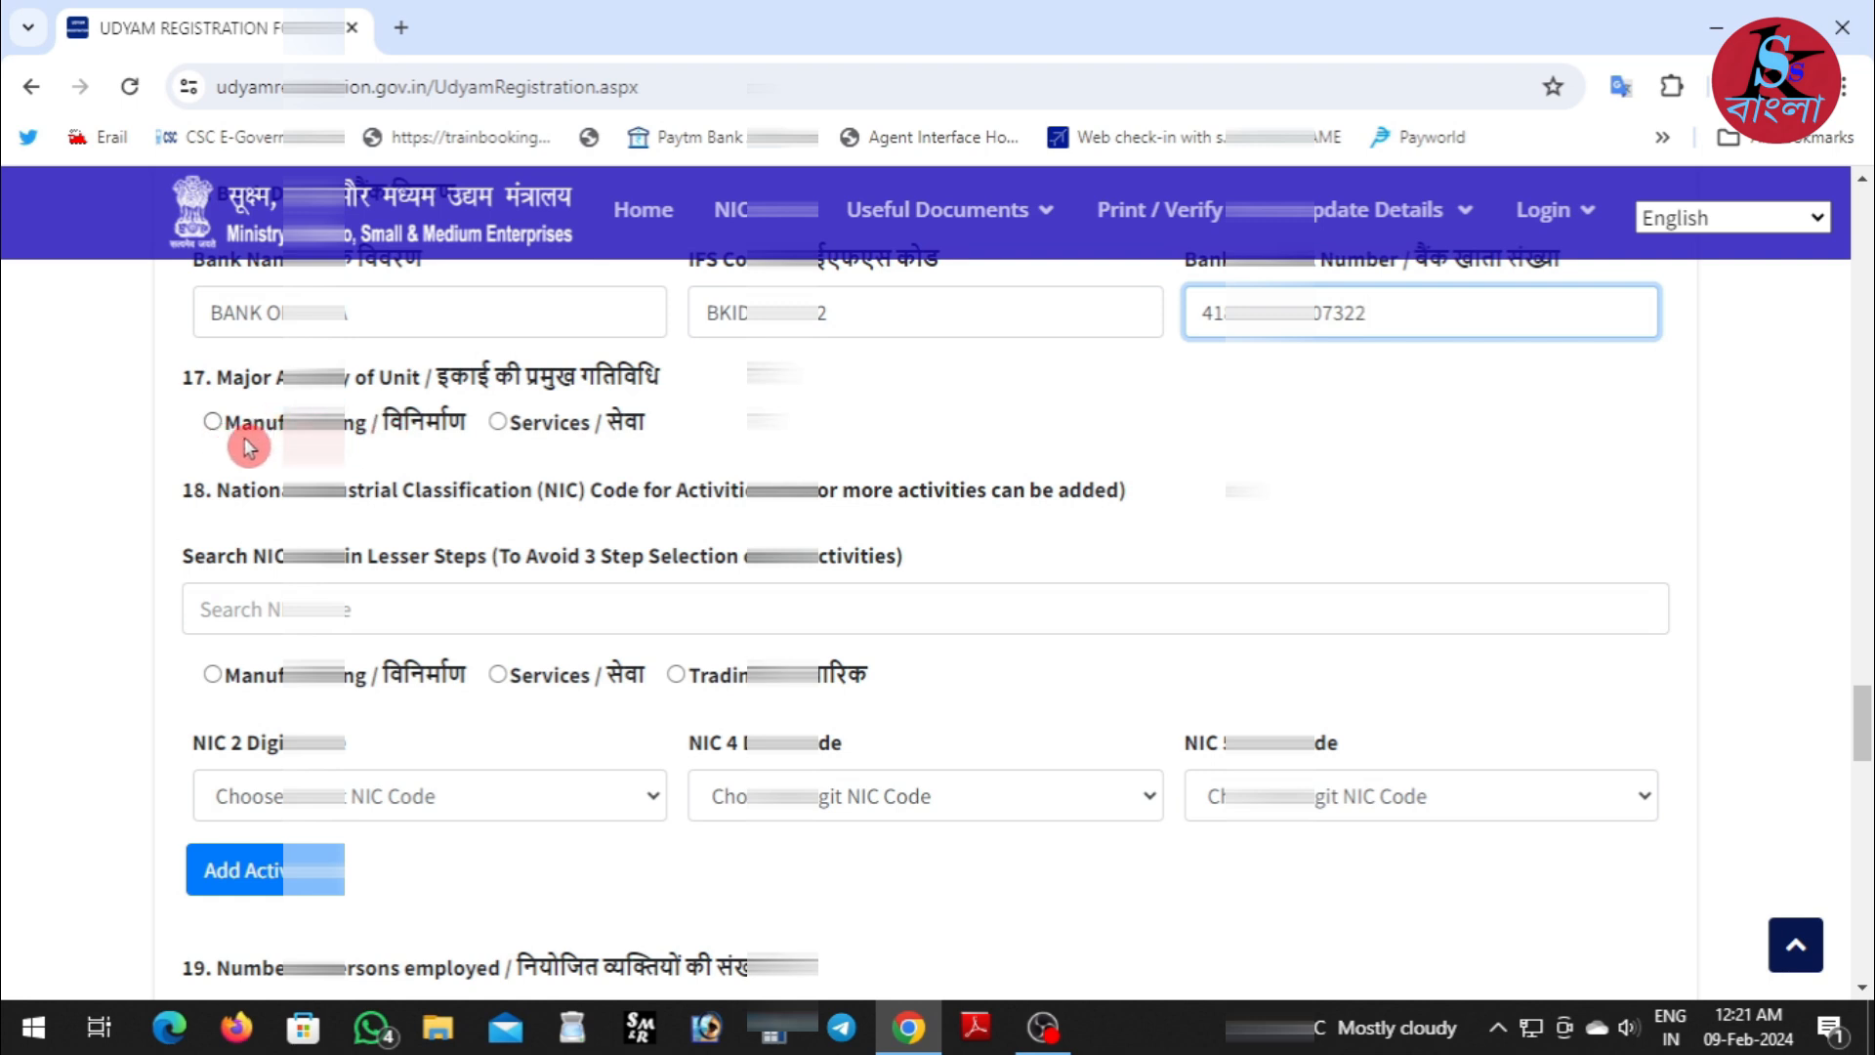
left_click(214, 425)
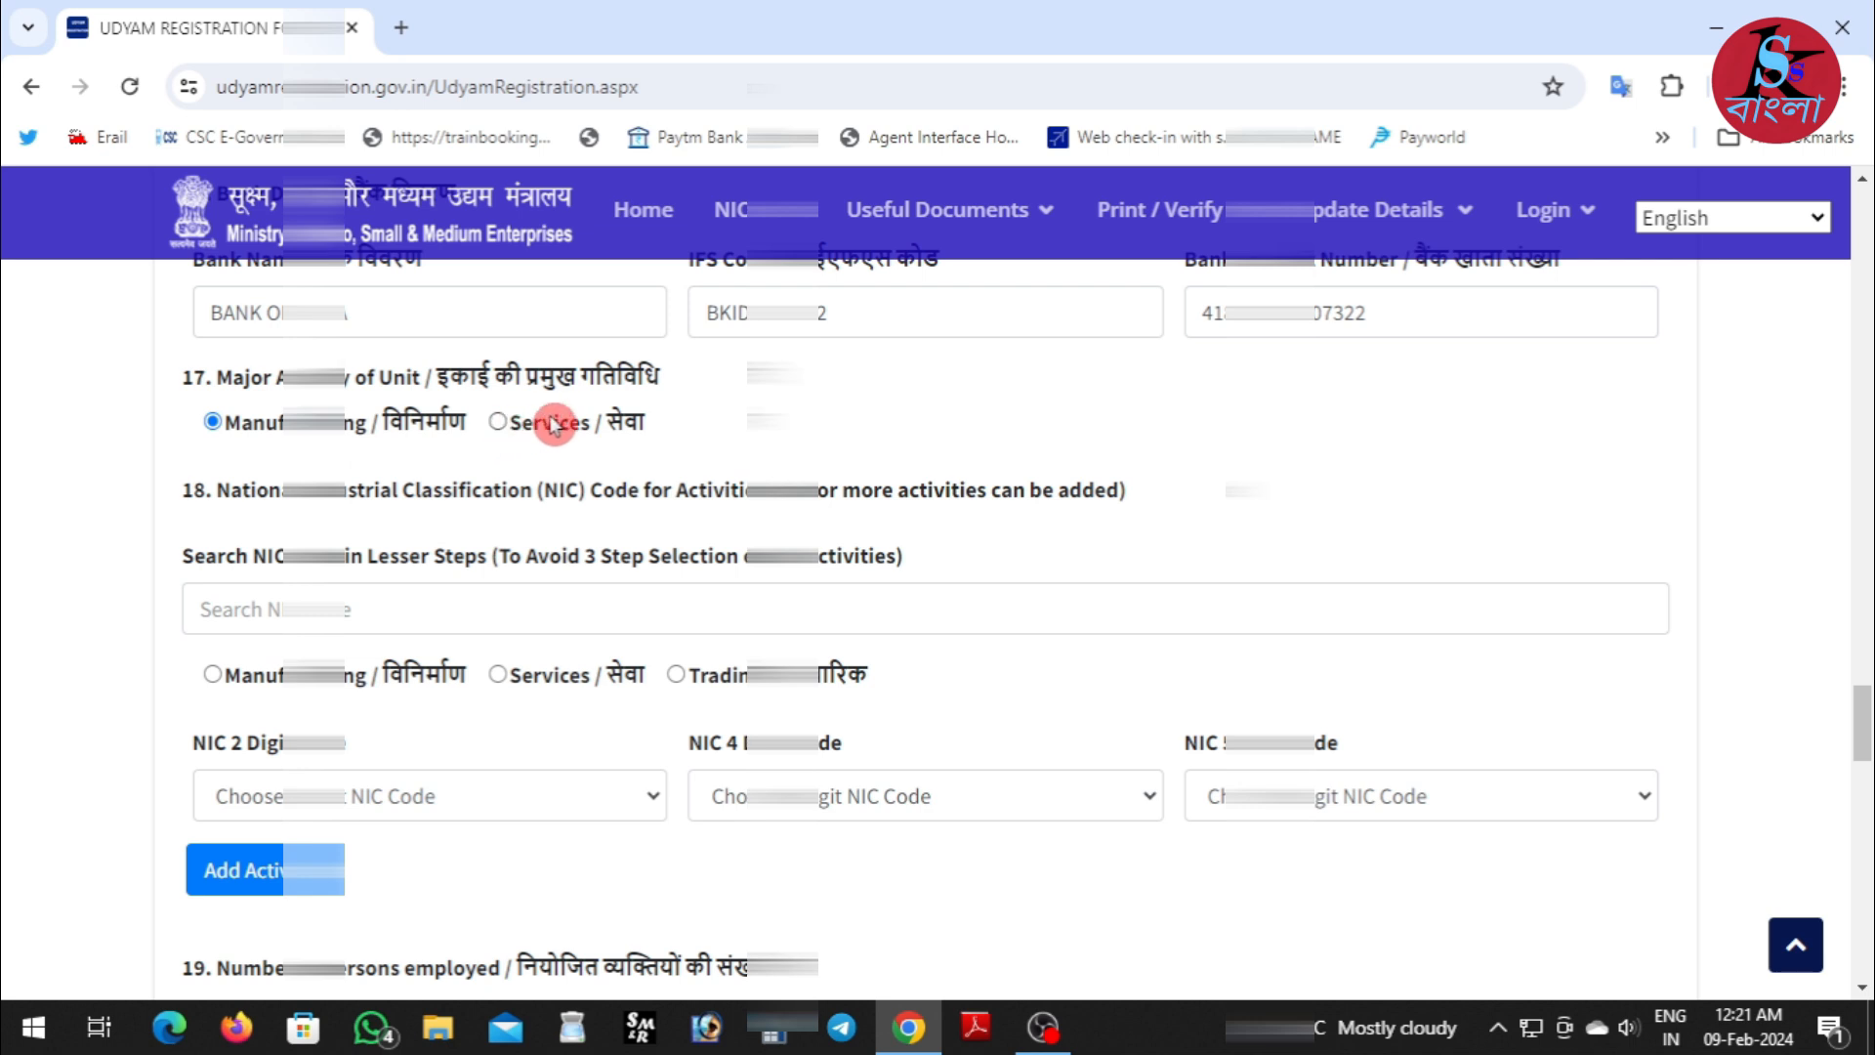
left_click(510, 428)
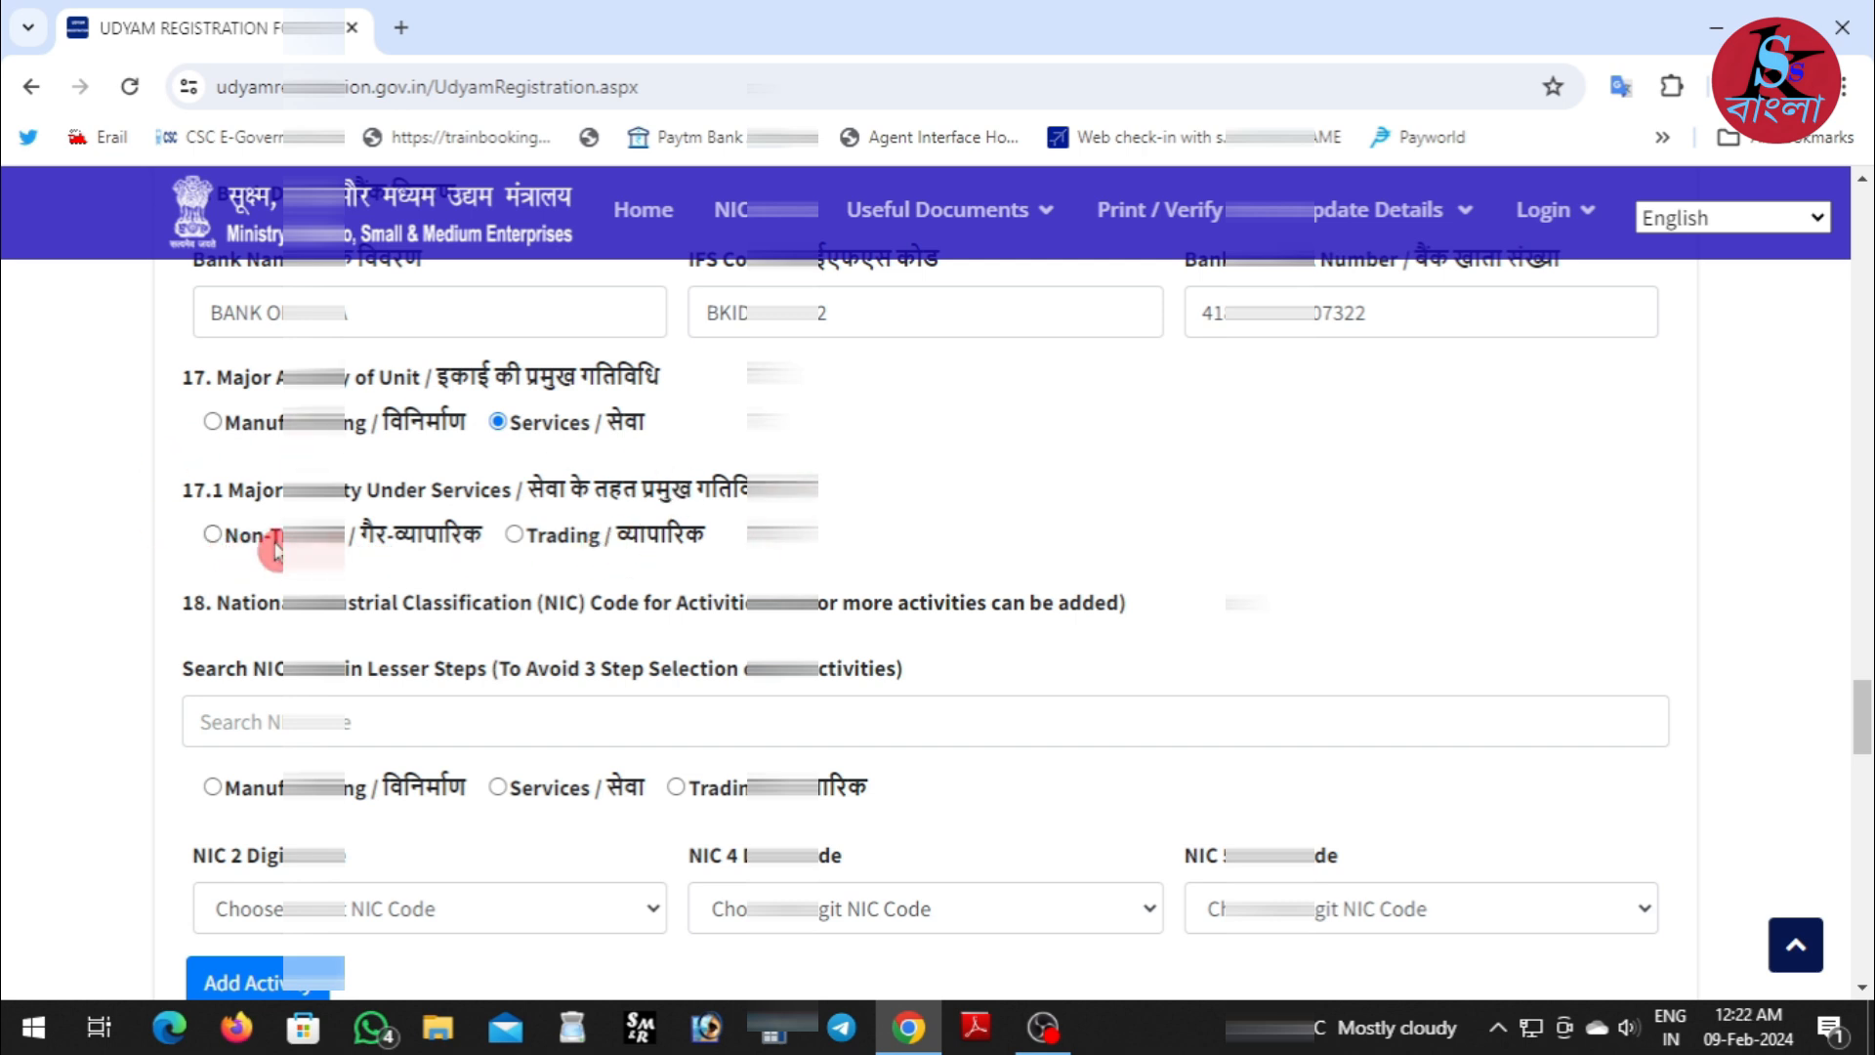
left_click(223, 540)
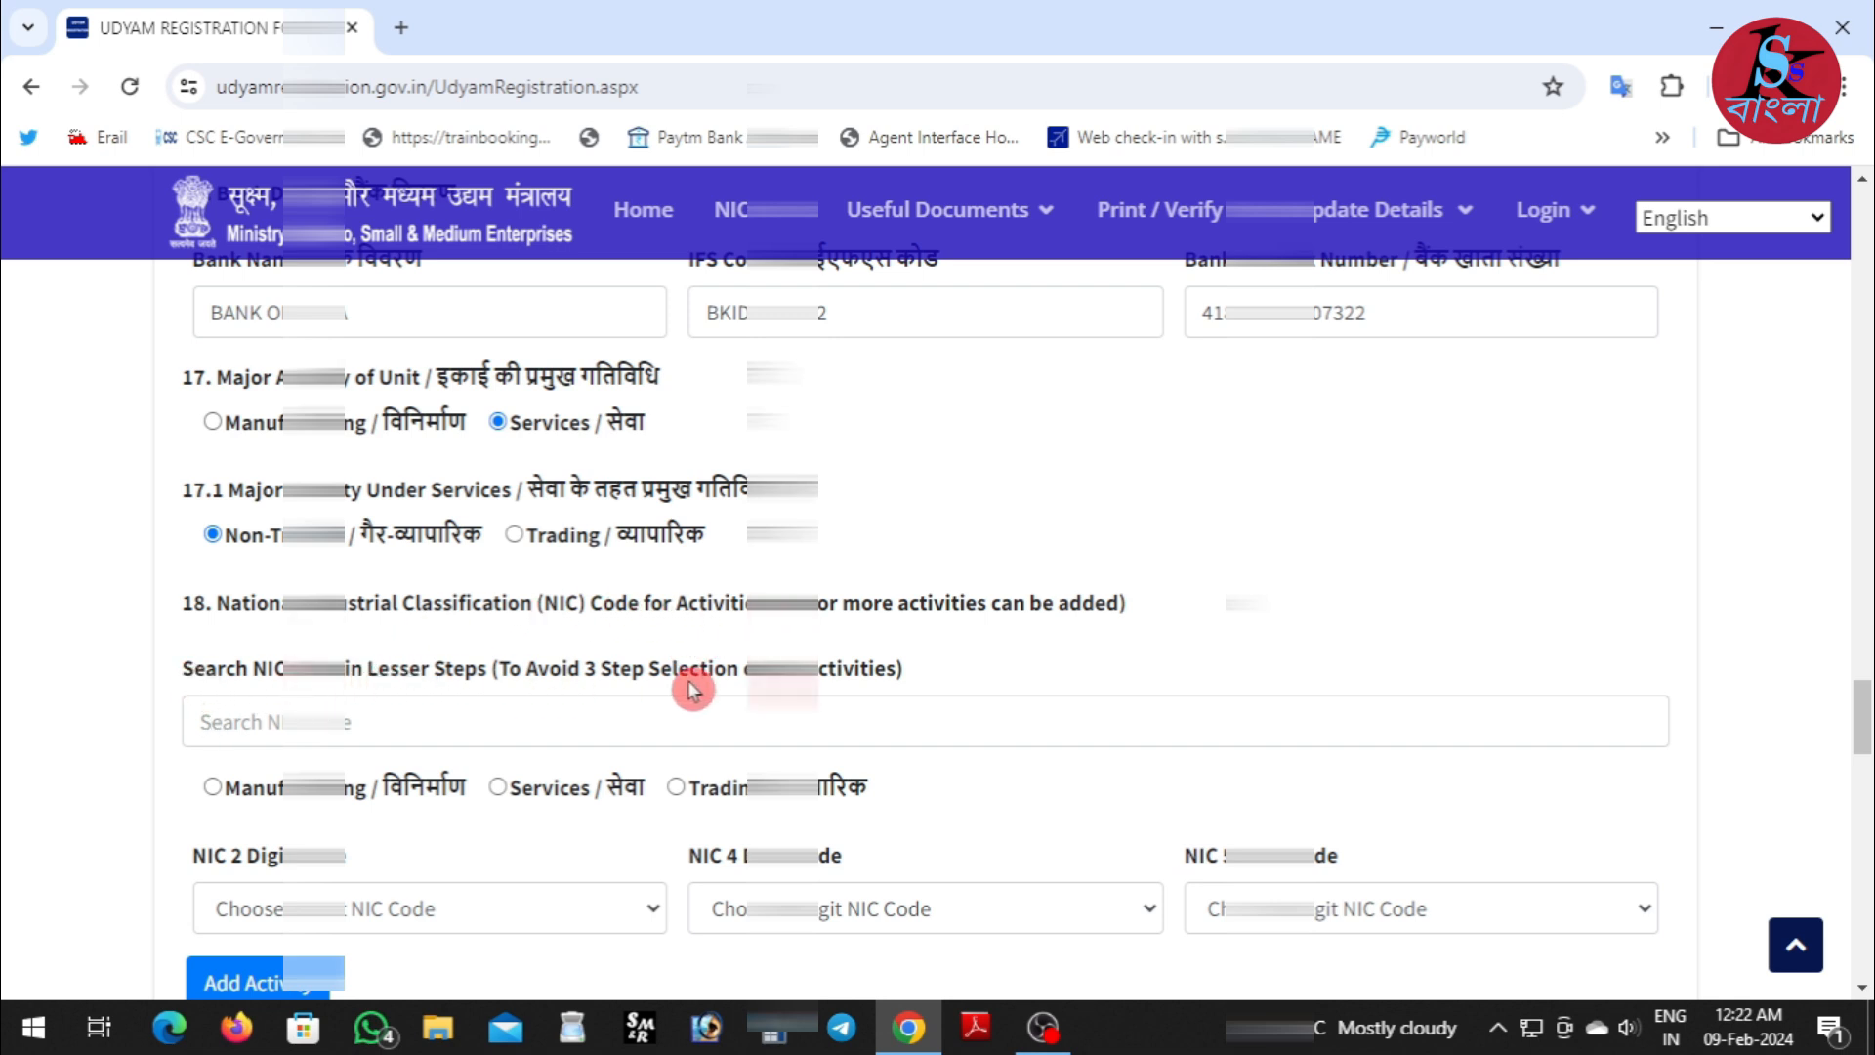
Search the NIC codes for FOOD and choose 35303, production of ice for food and non-food purposes
scroll(612, 664, "down", 1)
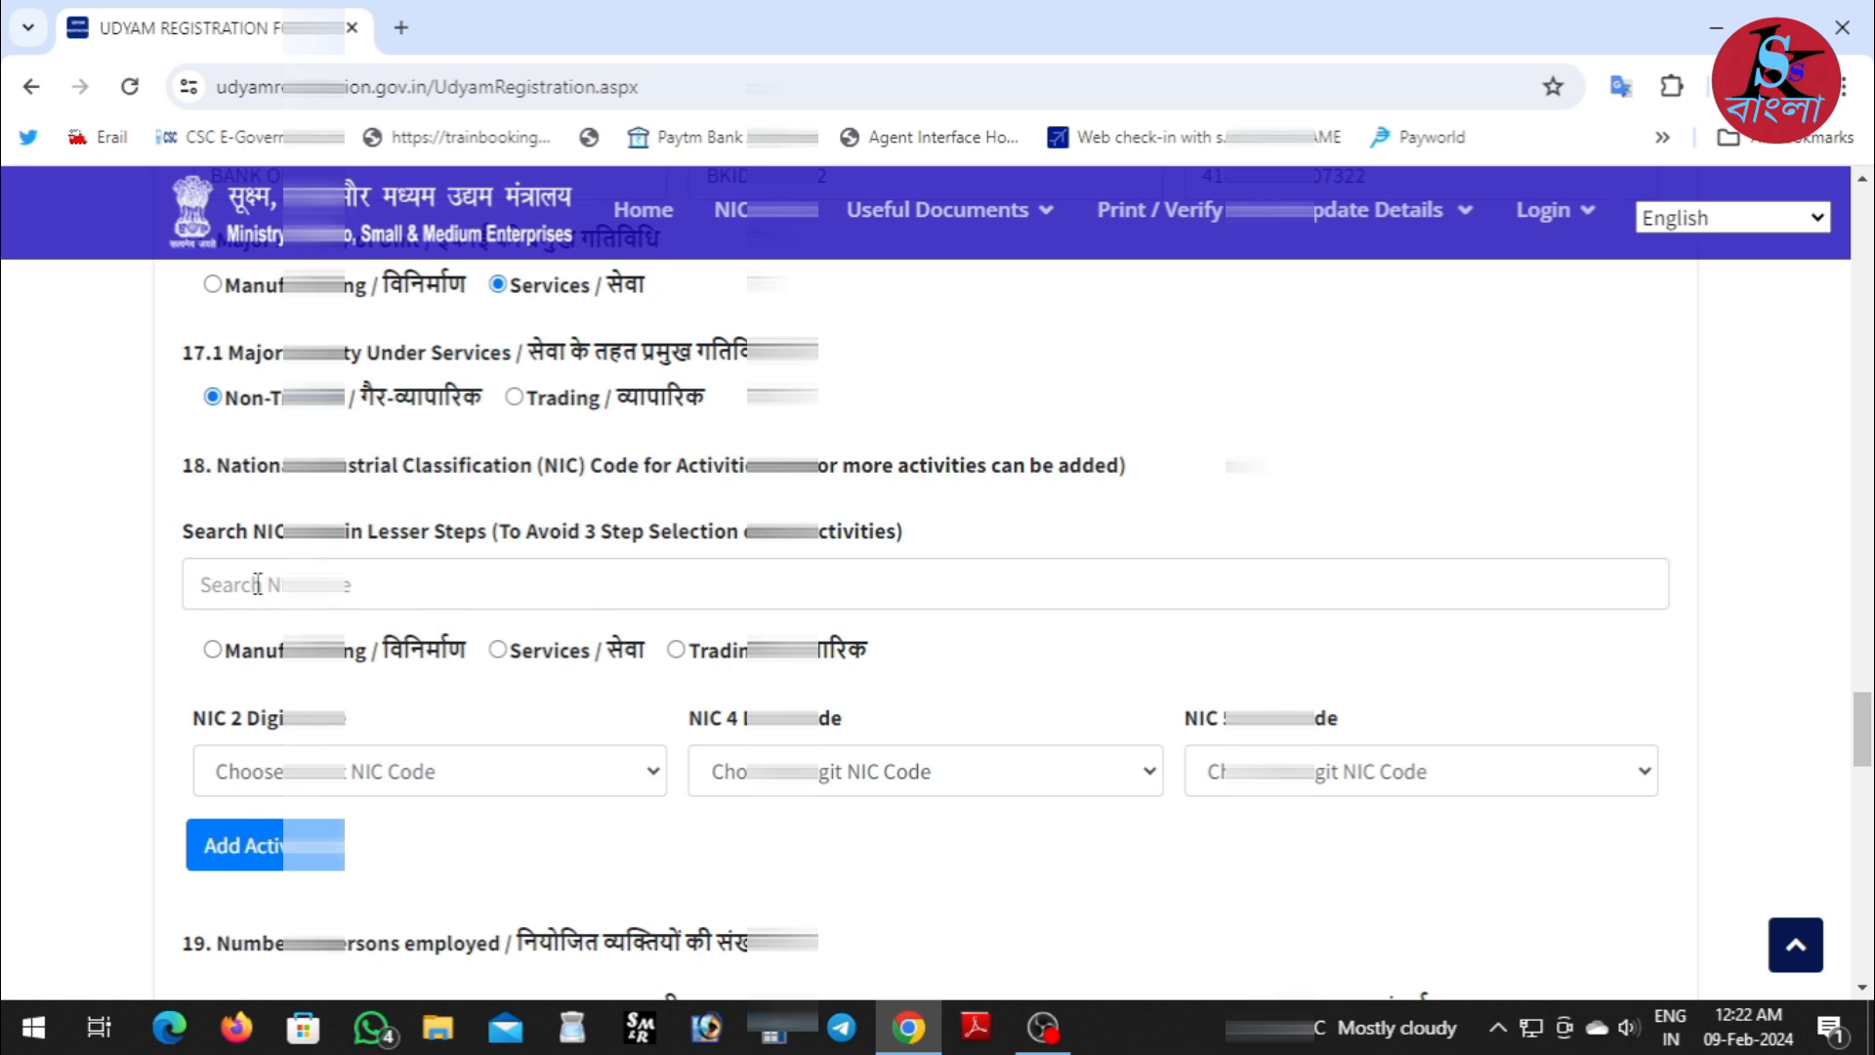
left_click(257, 584)
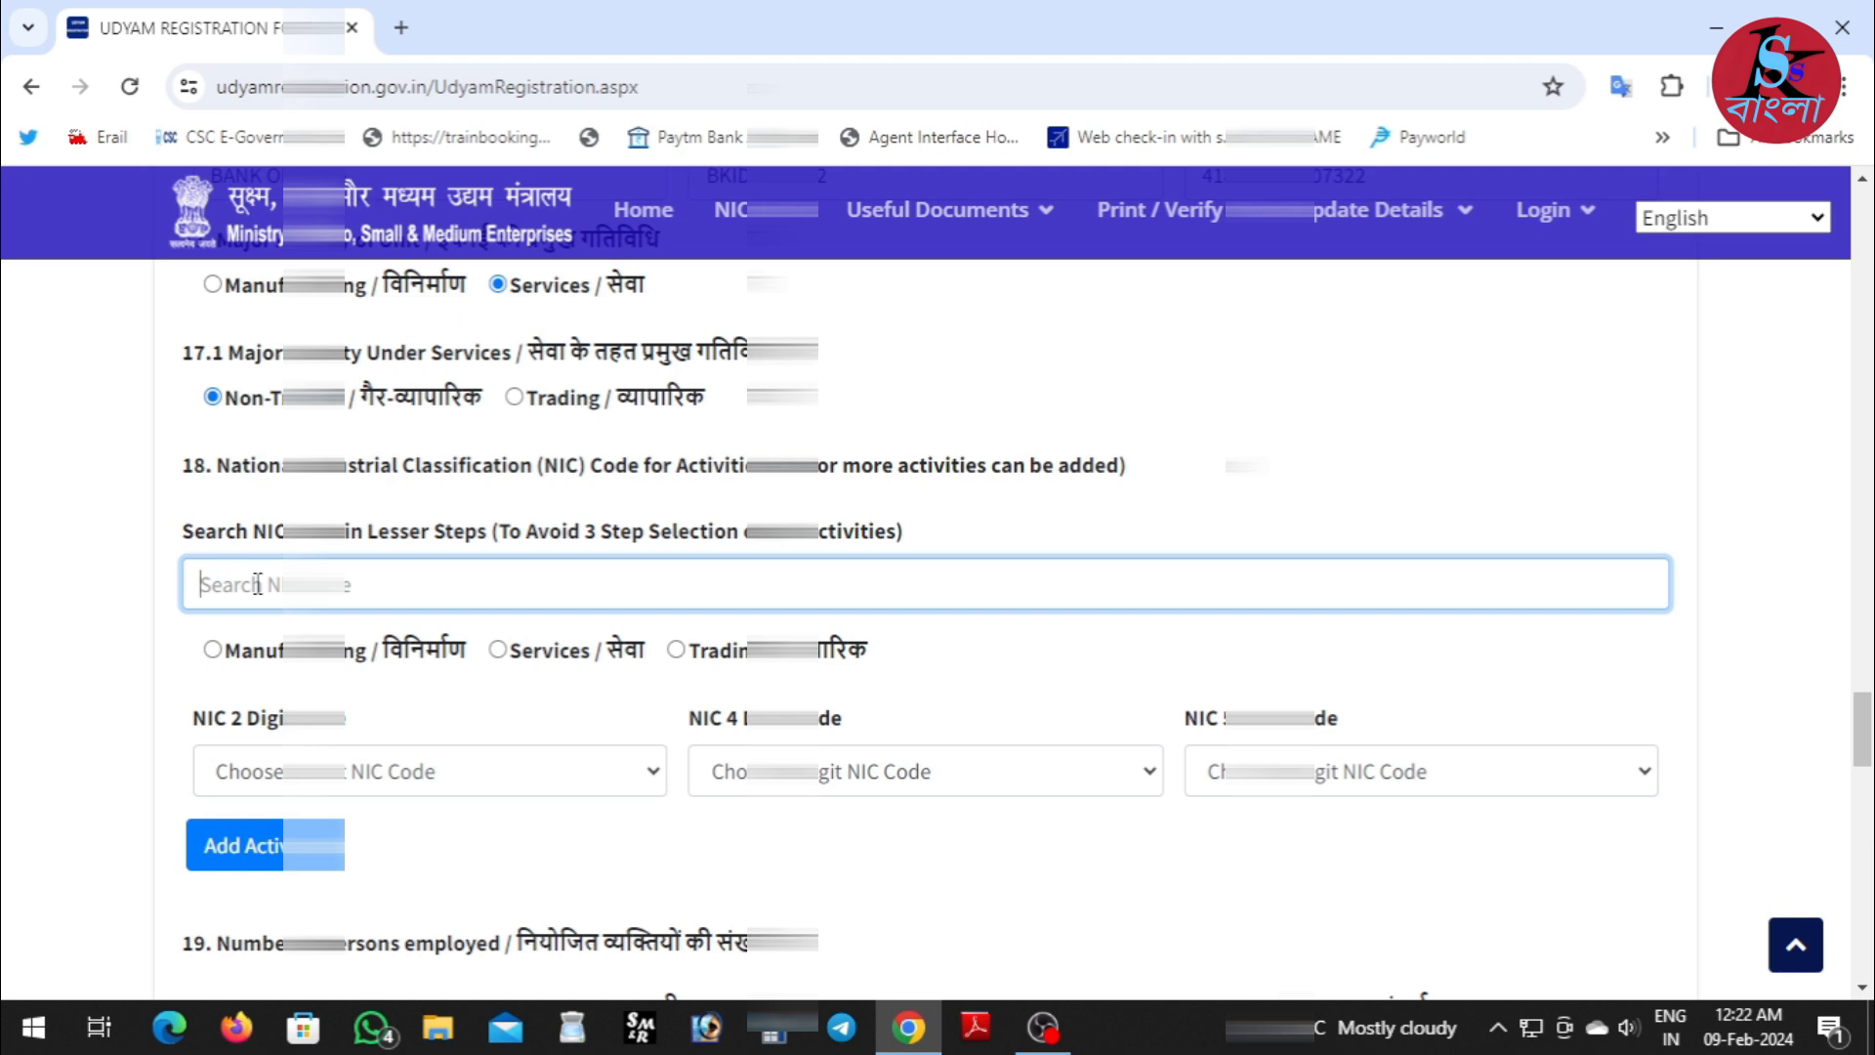
type("FOOD")
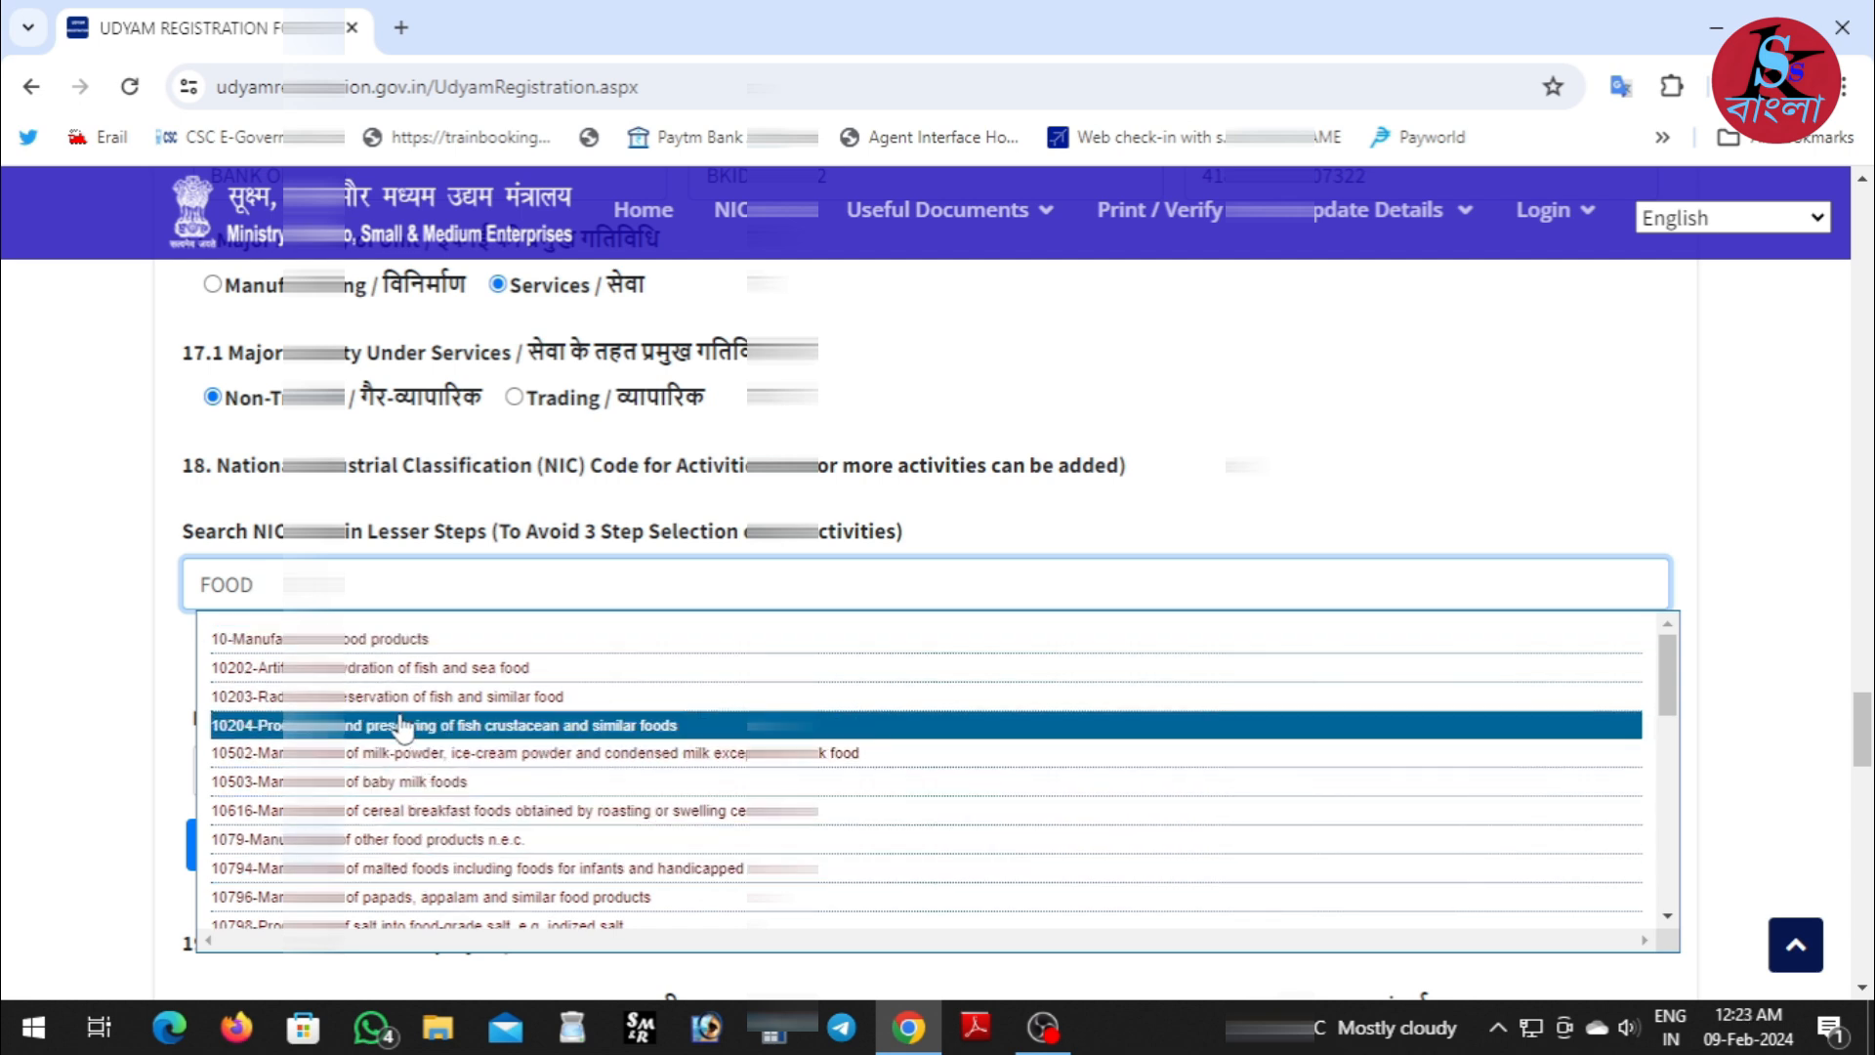
scroll(391, 811, "down", 10)
scroll(391, 836, "down", 5)
scroll(561, 601, "up", 10)
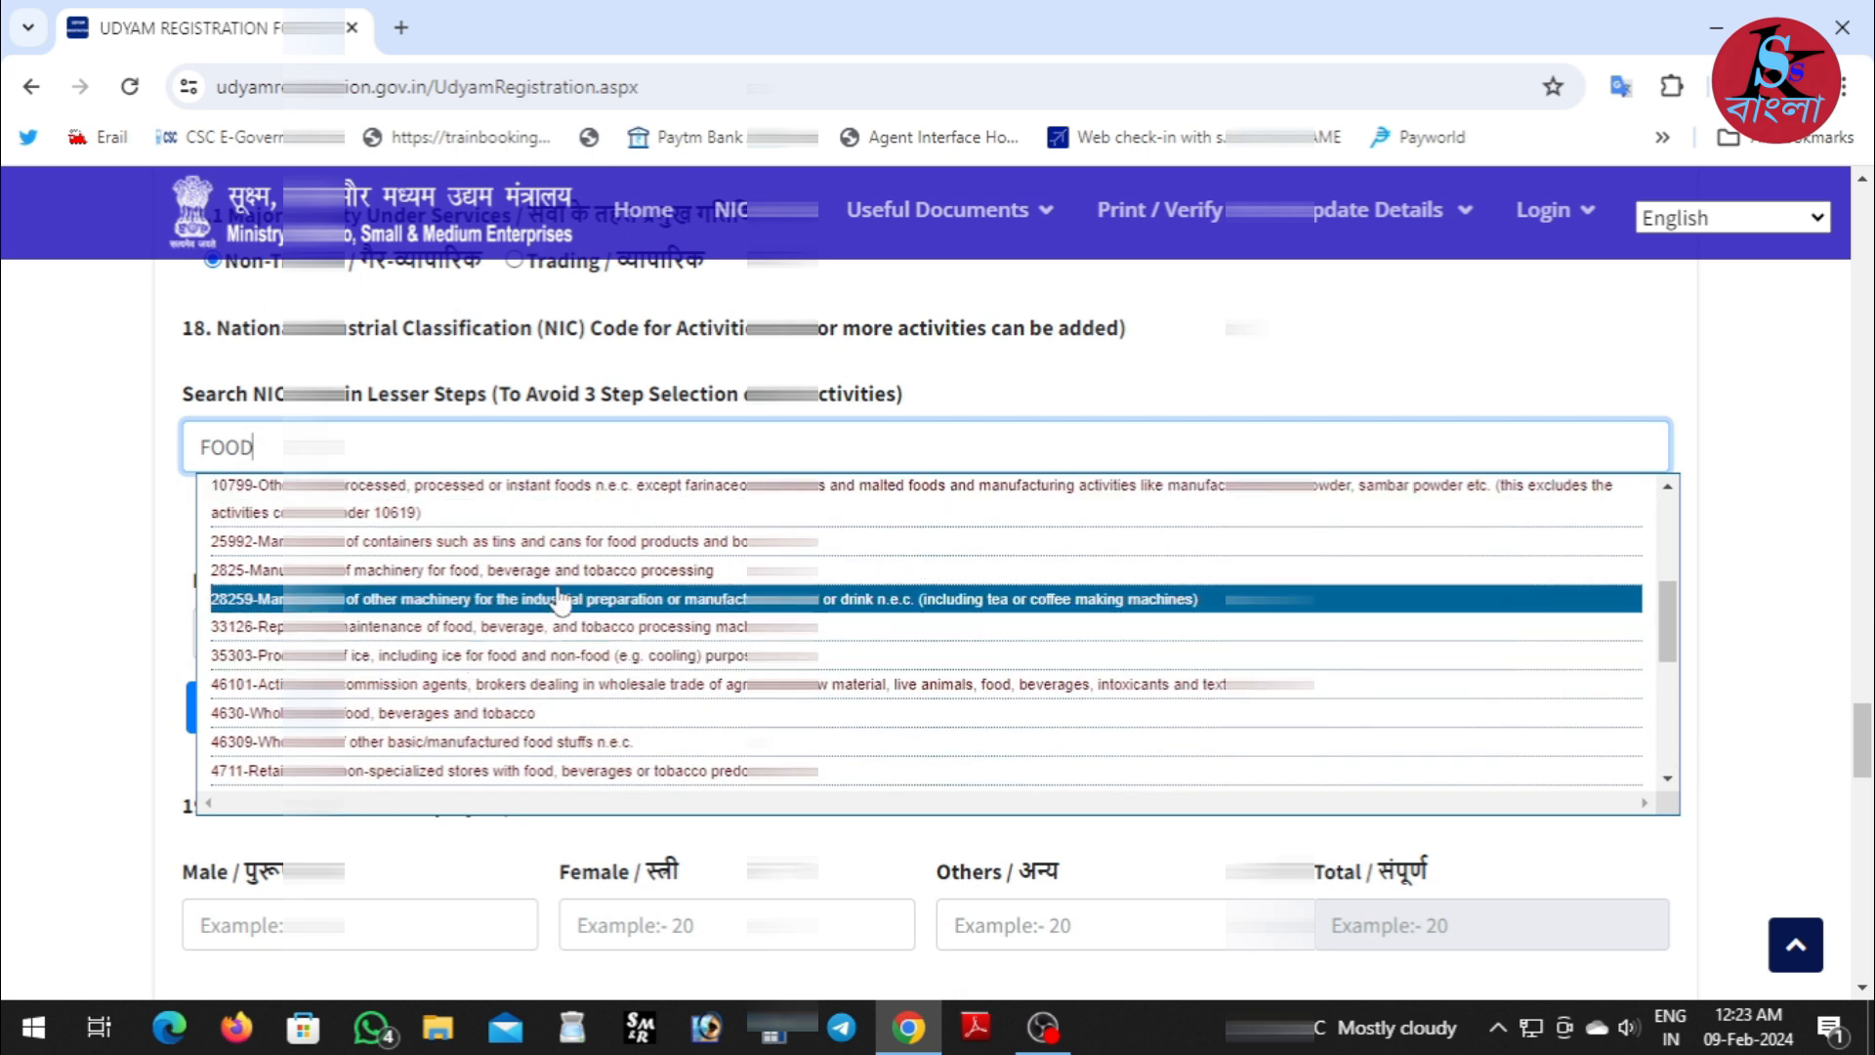
left_click(455, 657)
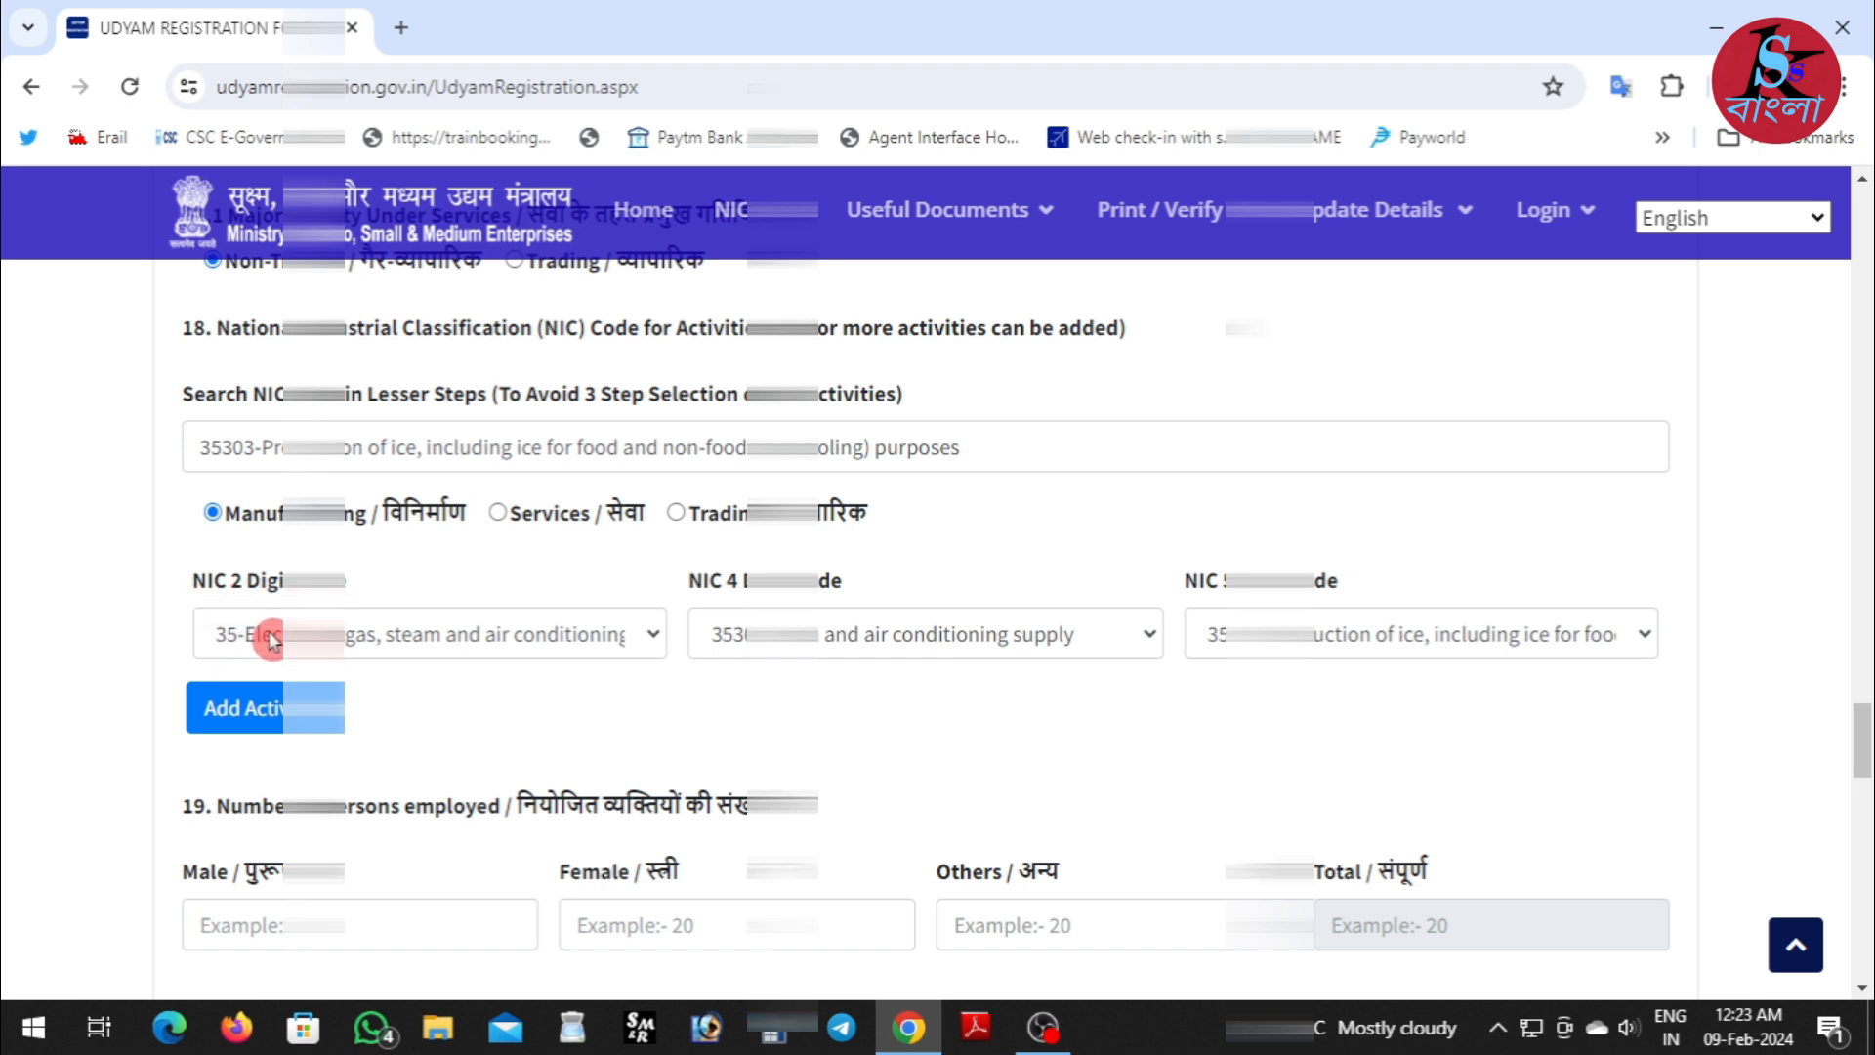
Select NIC 2-digit code 35, the 4-digit code for air conditioning supply, and 5-digit code 35303 for production of ice
left_click(418, 636)
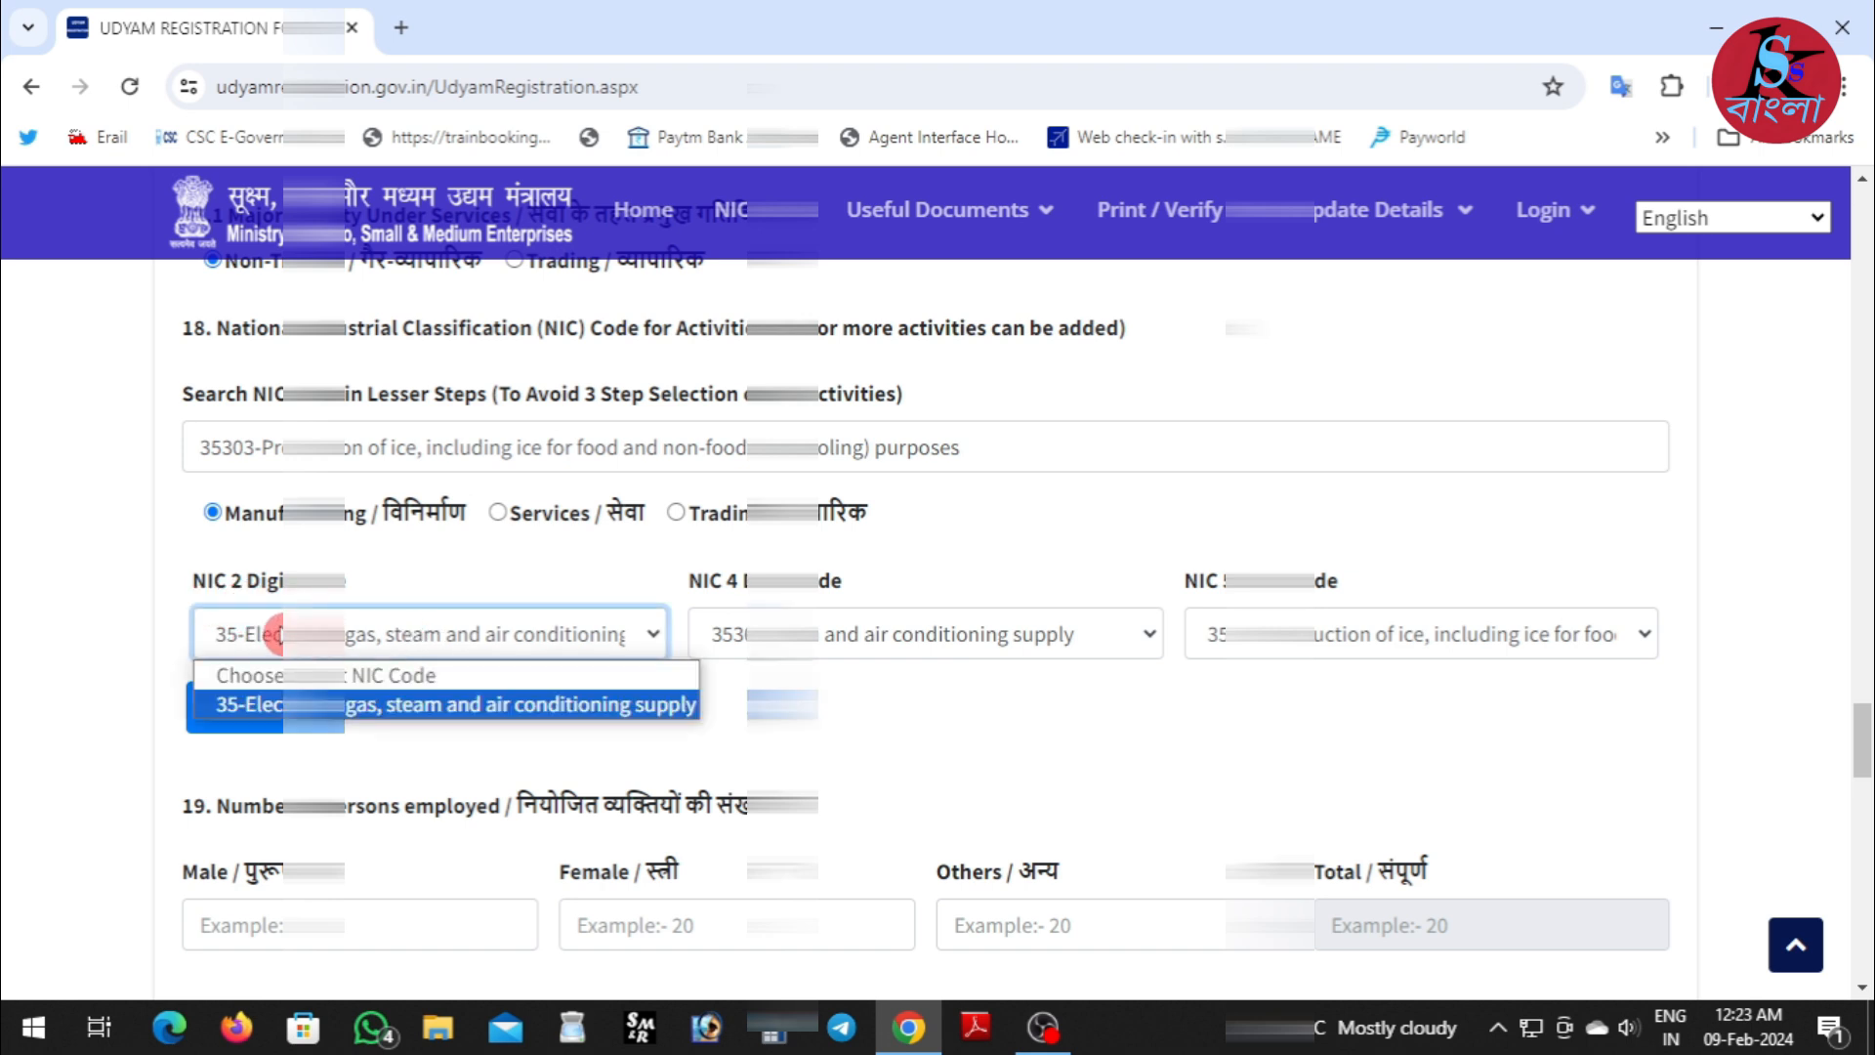
left_click(372, 702)
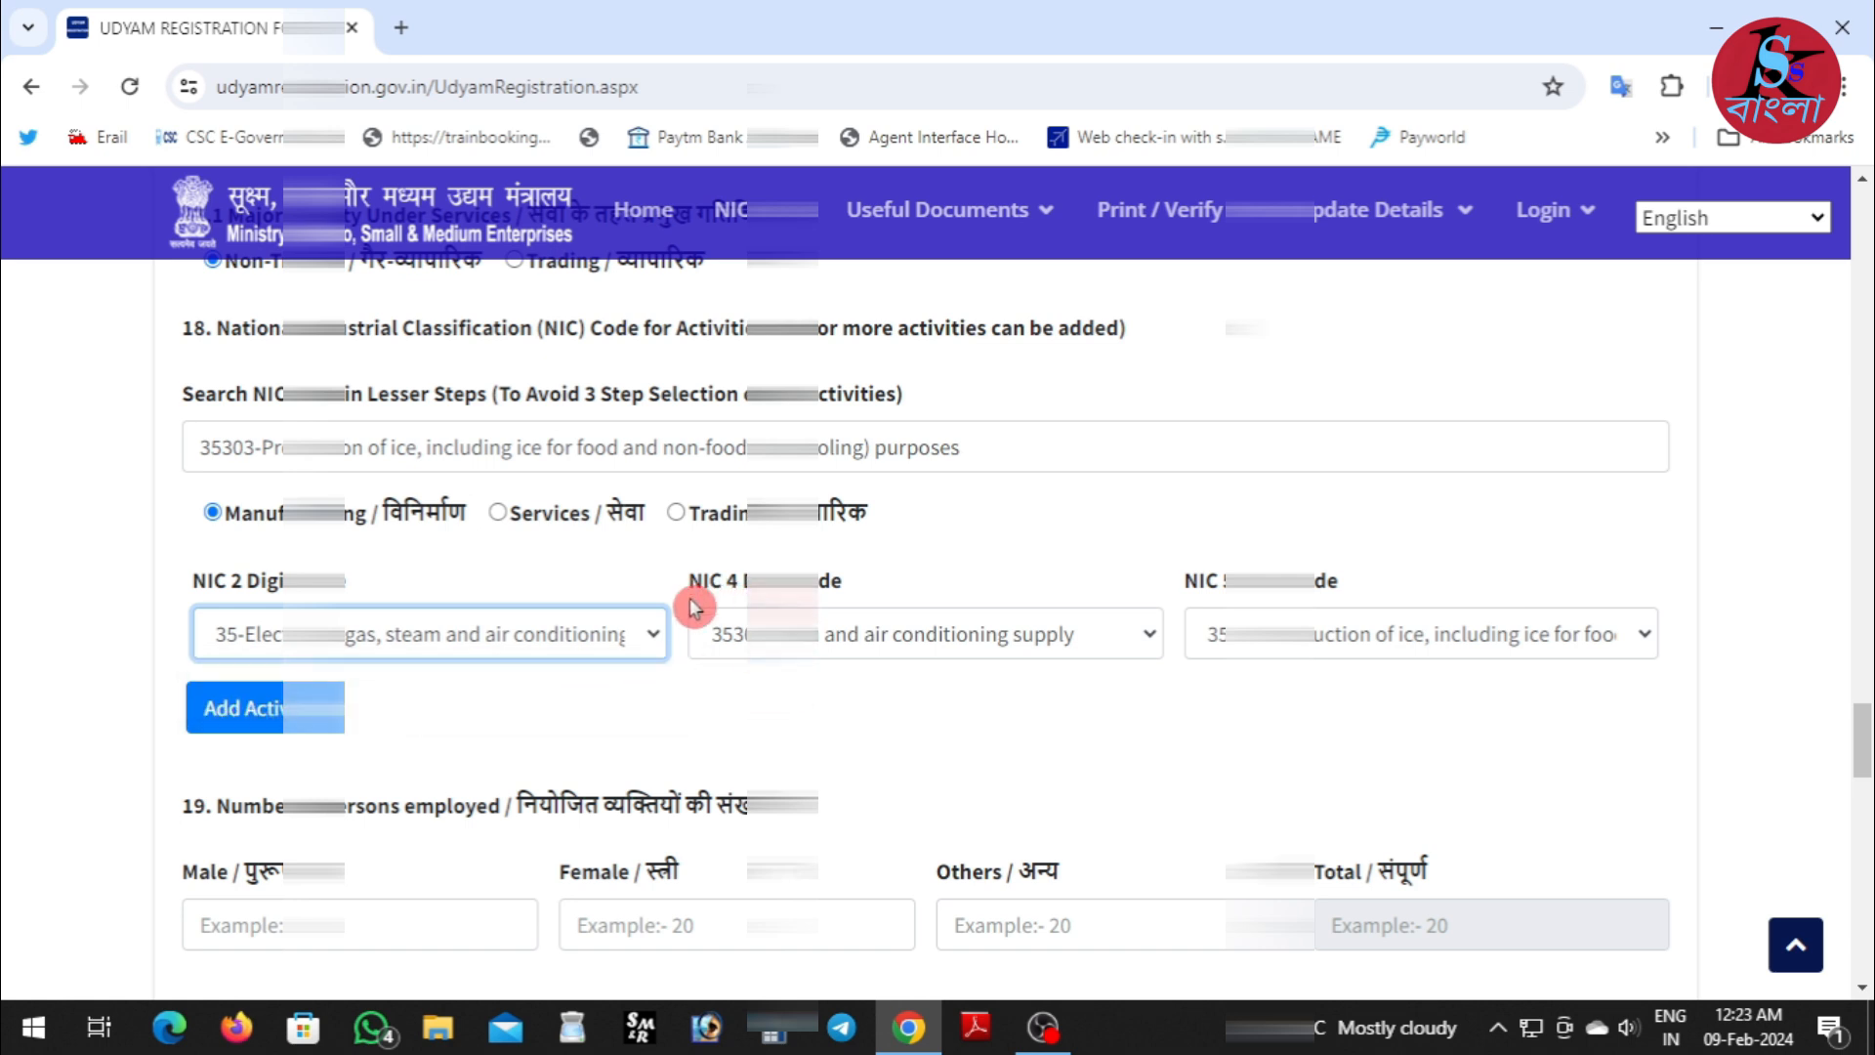
left_click_drag(683, 593, 908, 596)
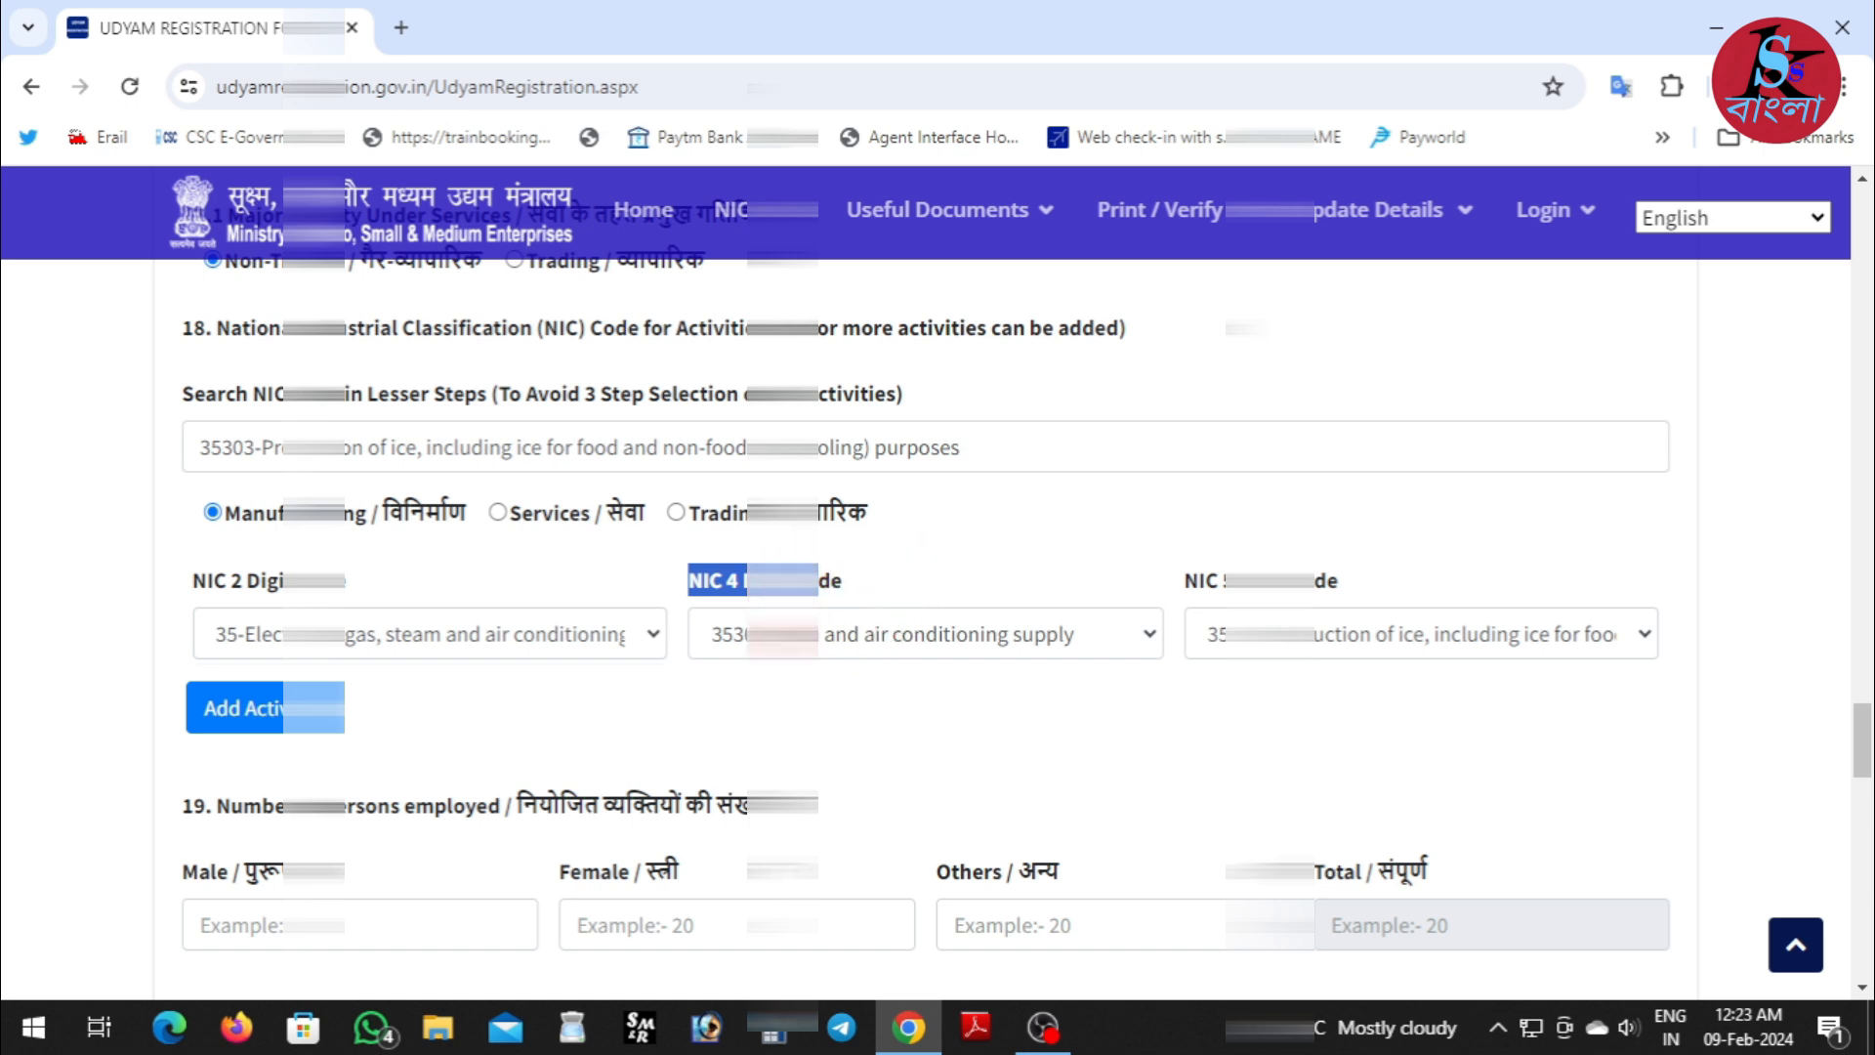
left_click(821, 635)
left_click(870, 701)
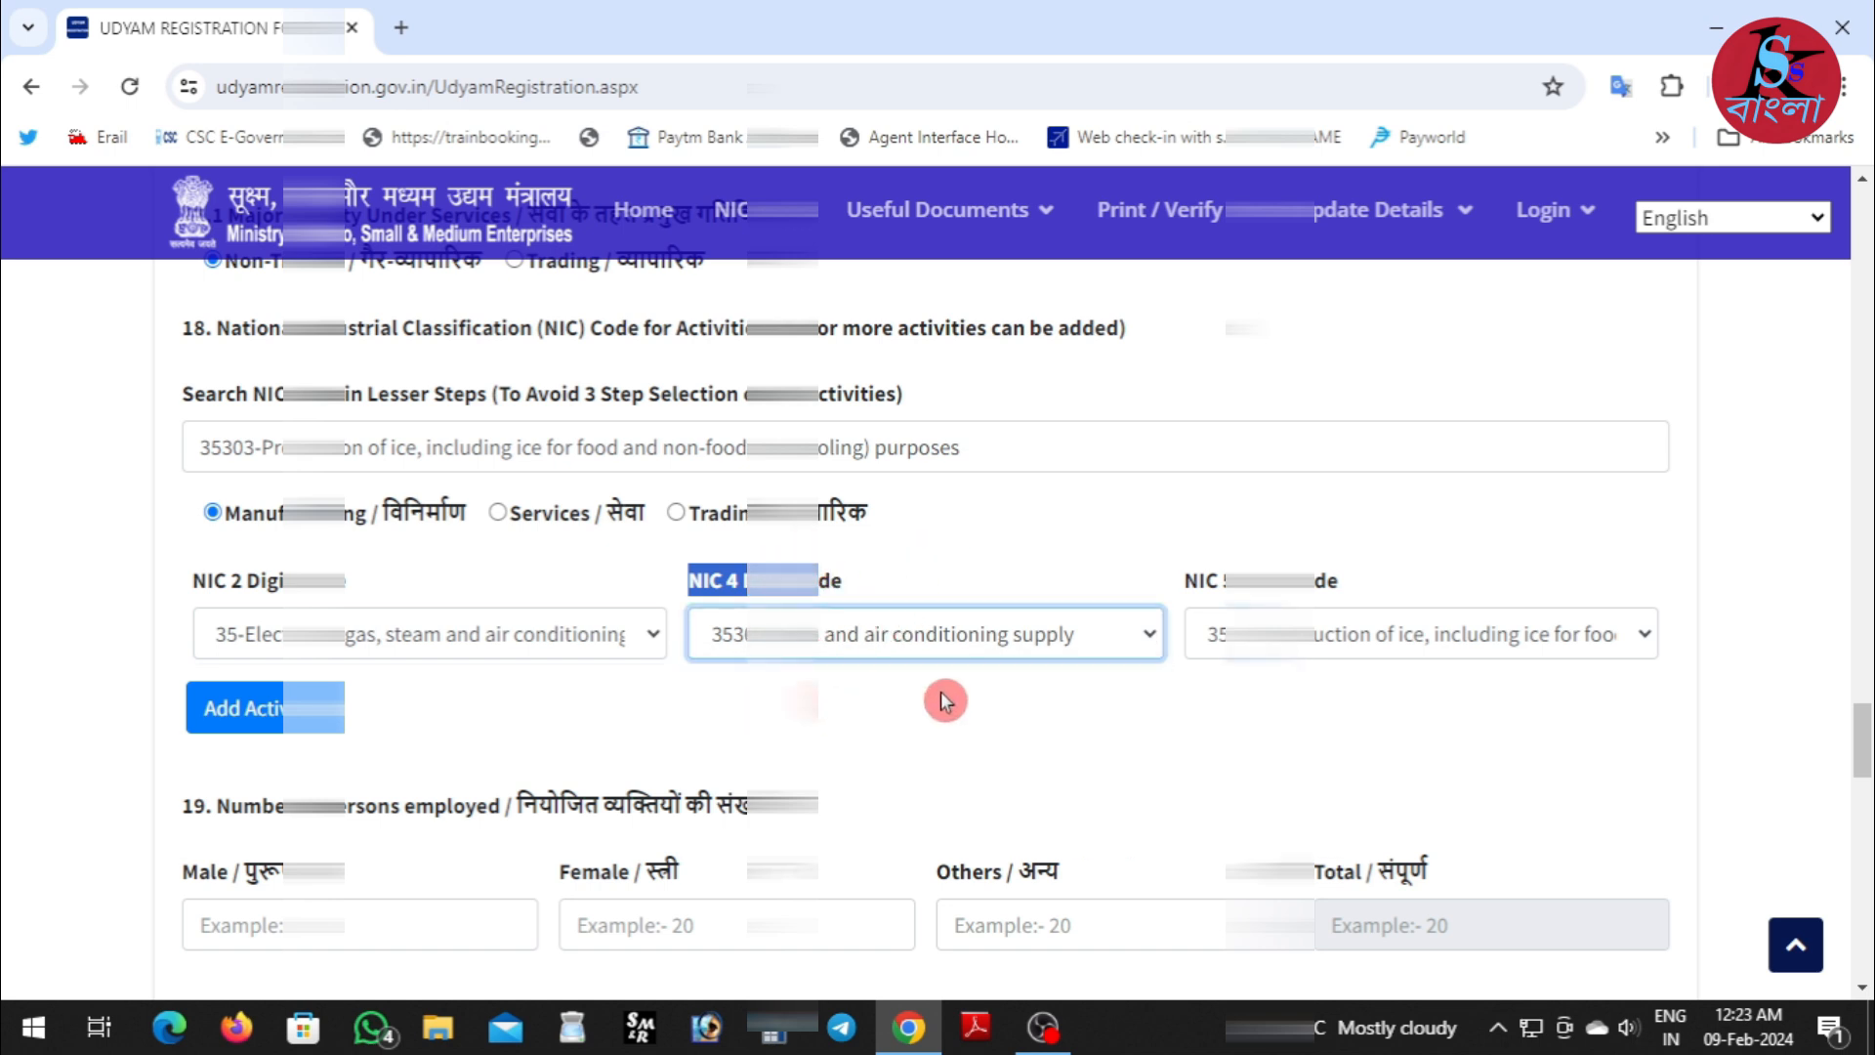
left_click(1348, 633)
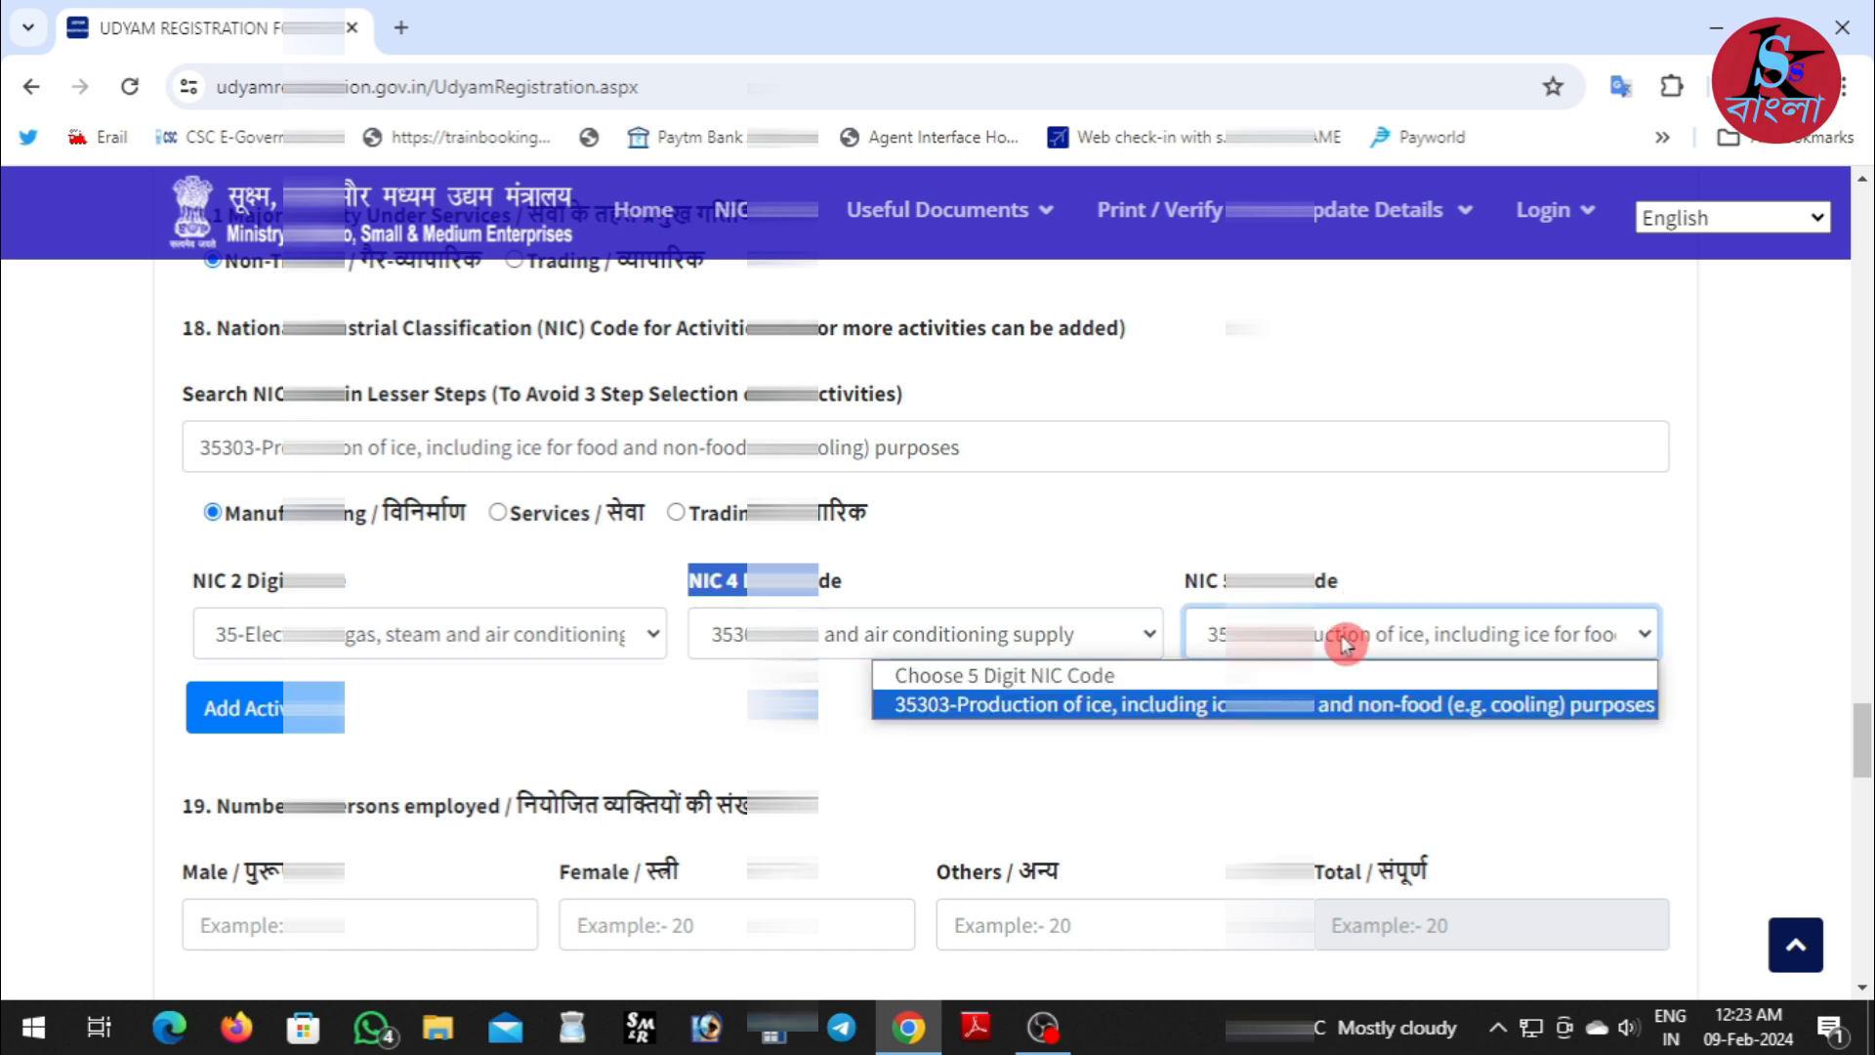
left_click(952, 704)
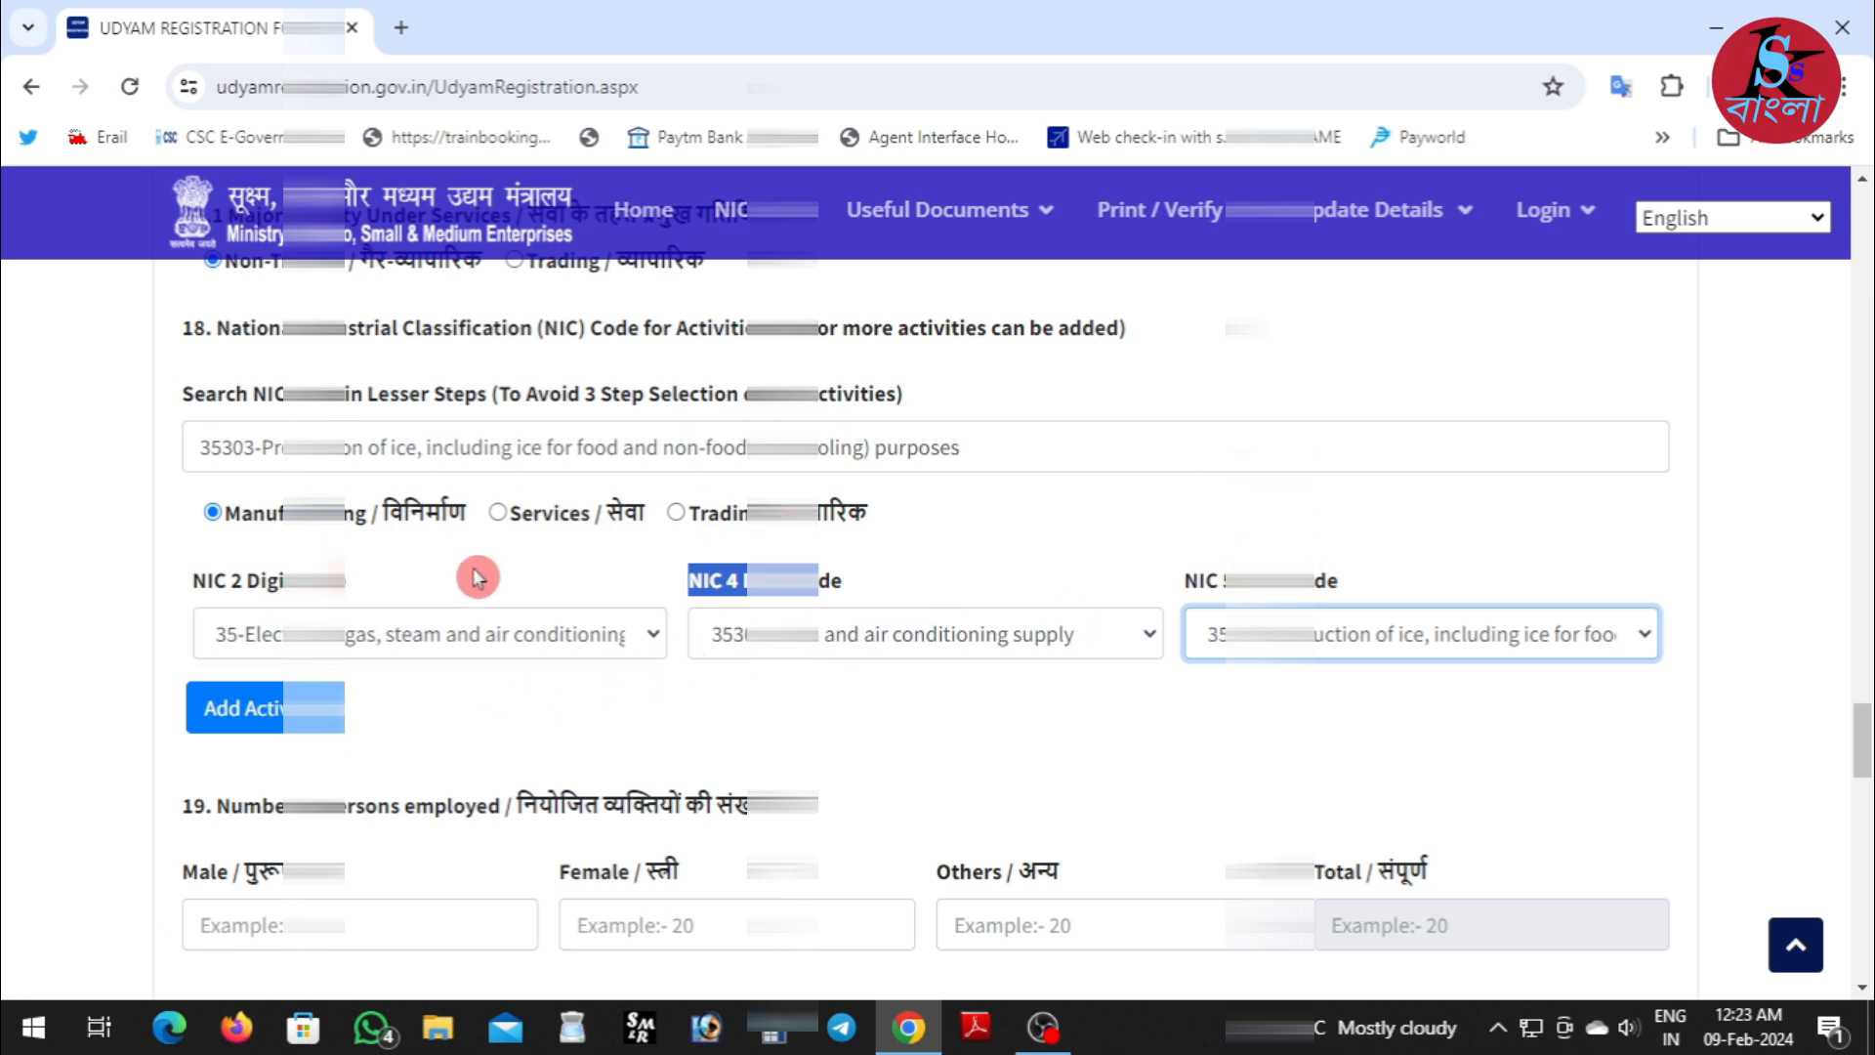
Add the selected NIC activity to the list and enter 10 male, 5 female and 0 other persons employed
left_click(244, 707)
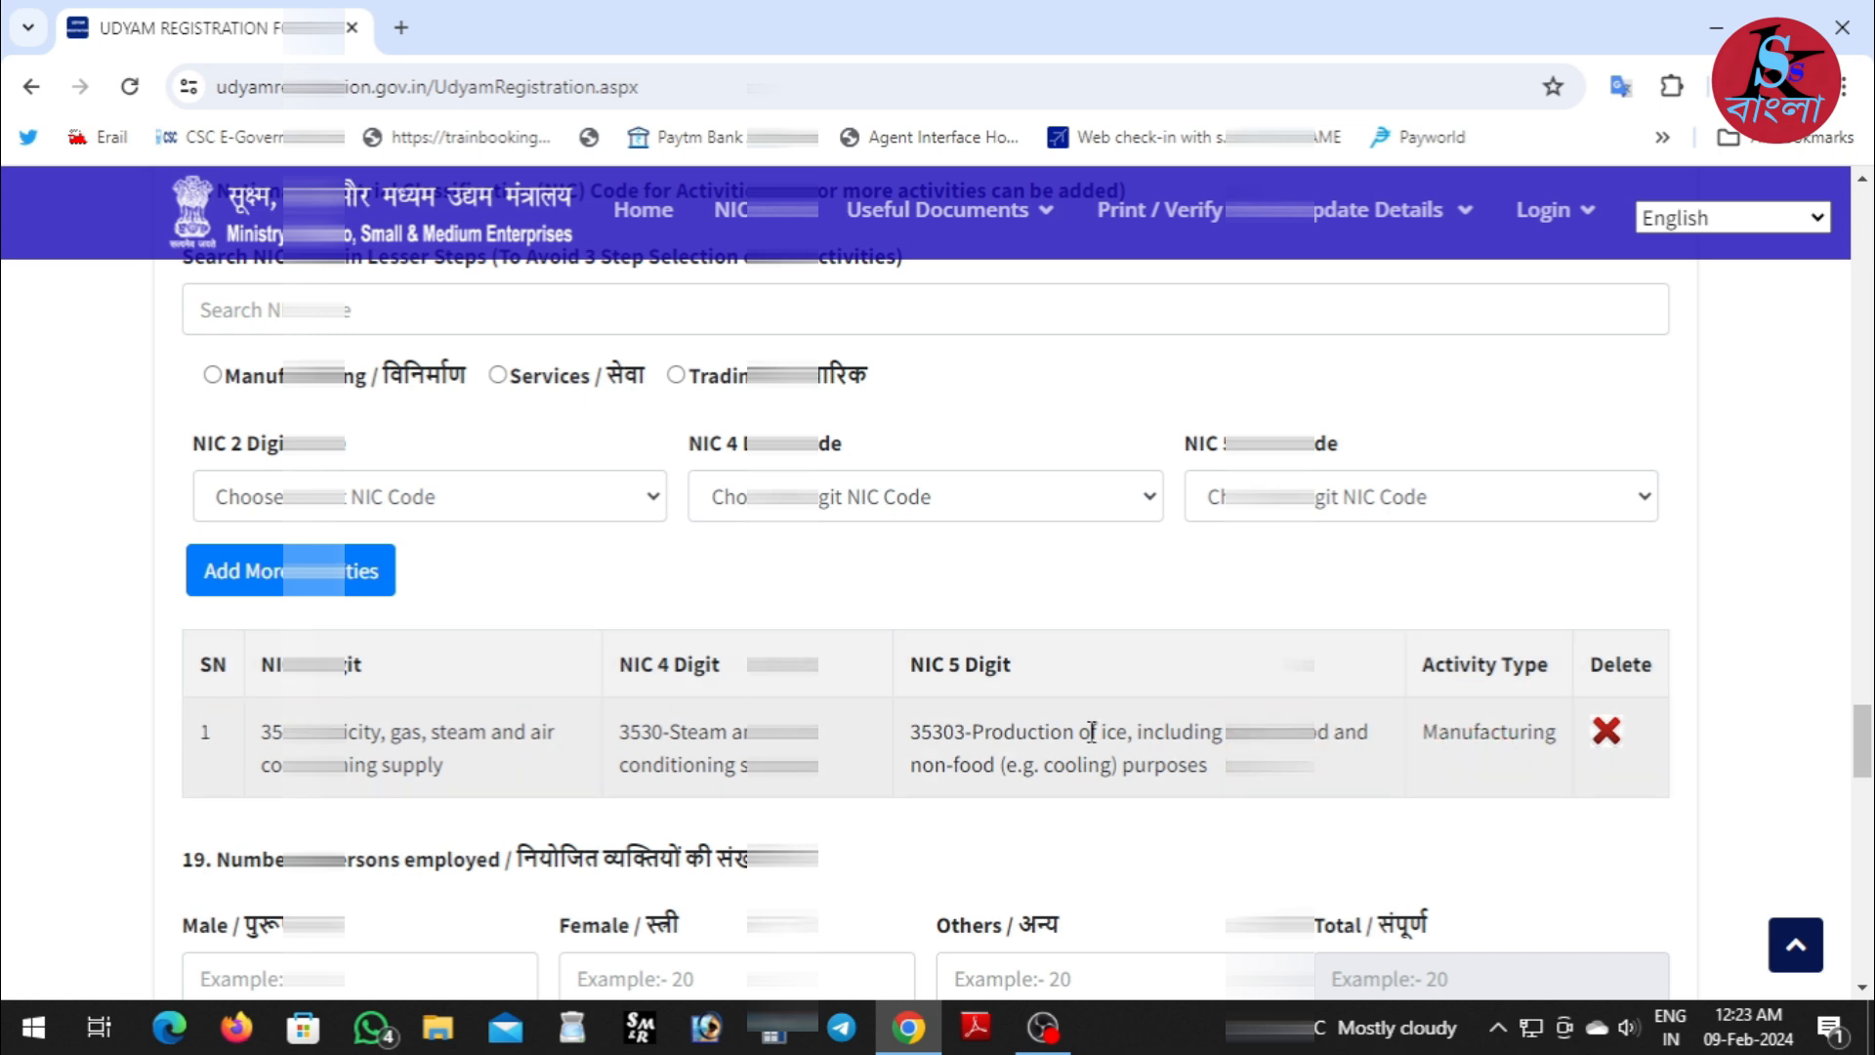
scroll(1090, 731, "down", 4)
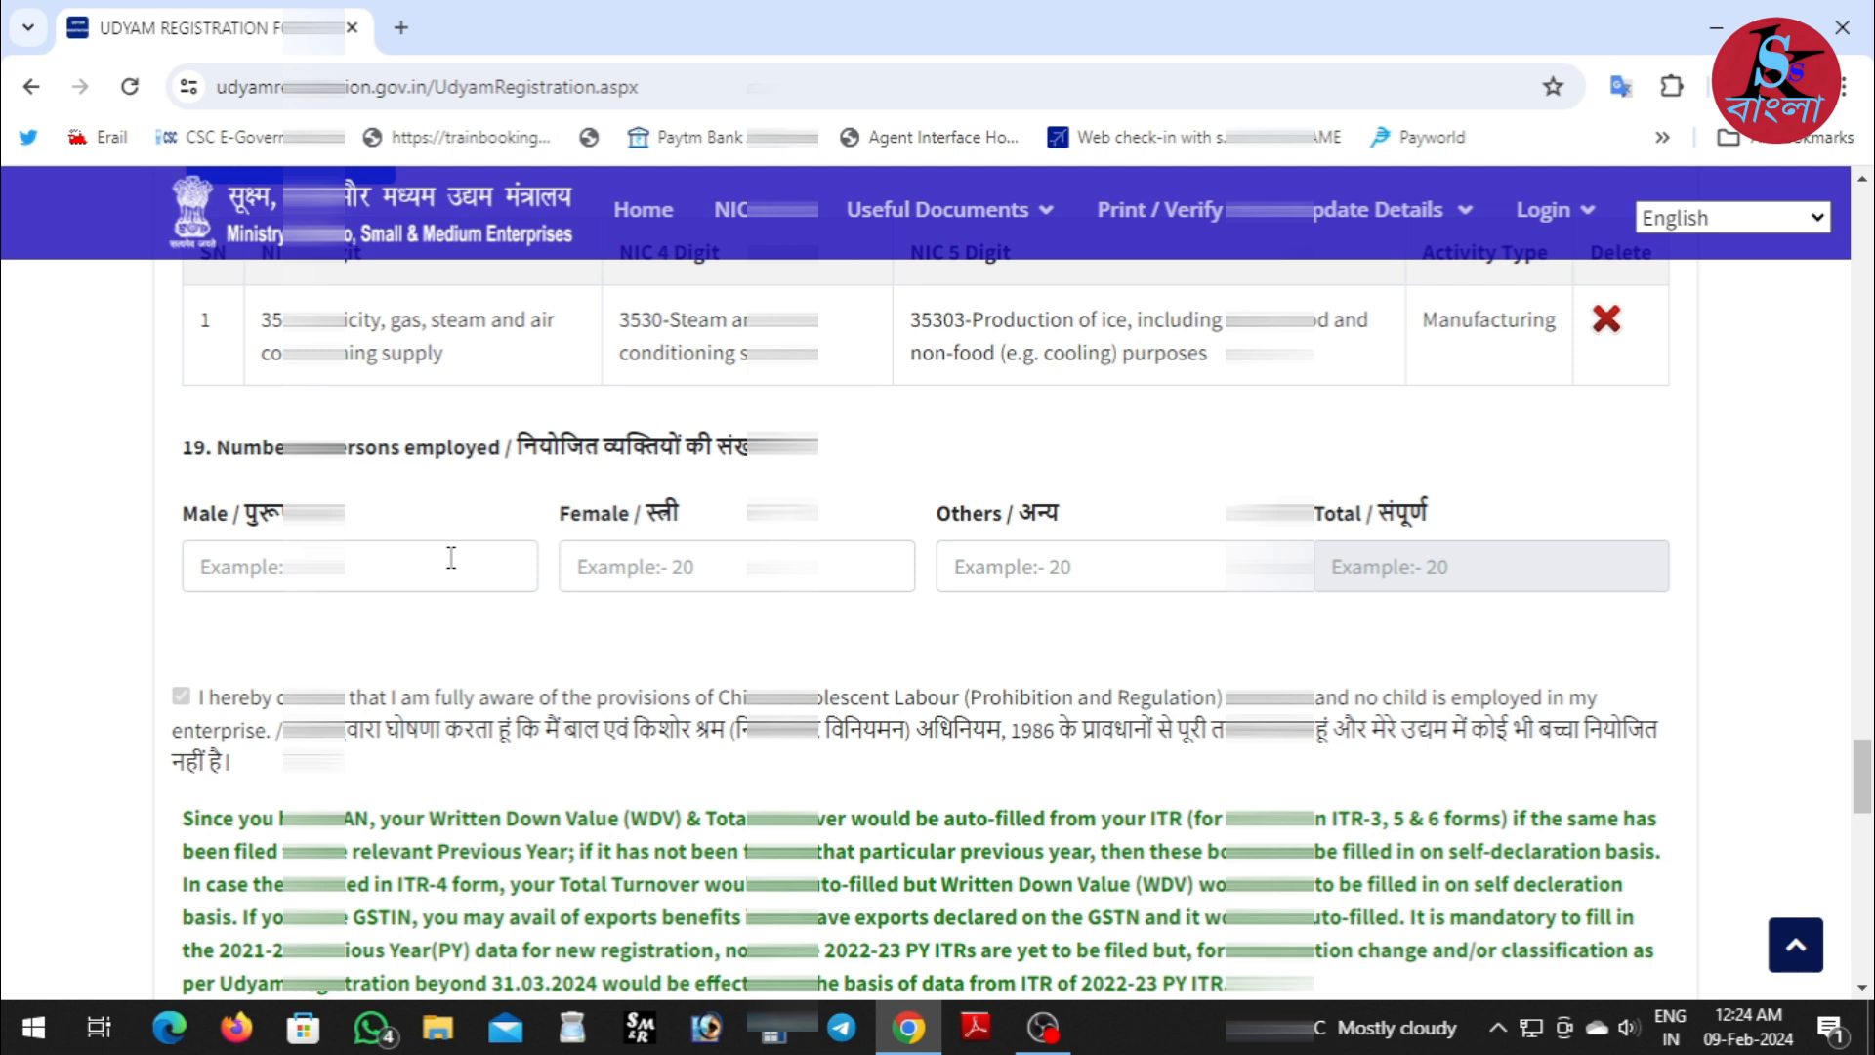
left_click(359, 566)
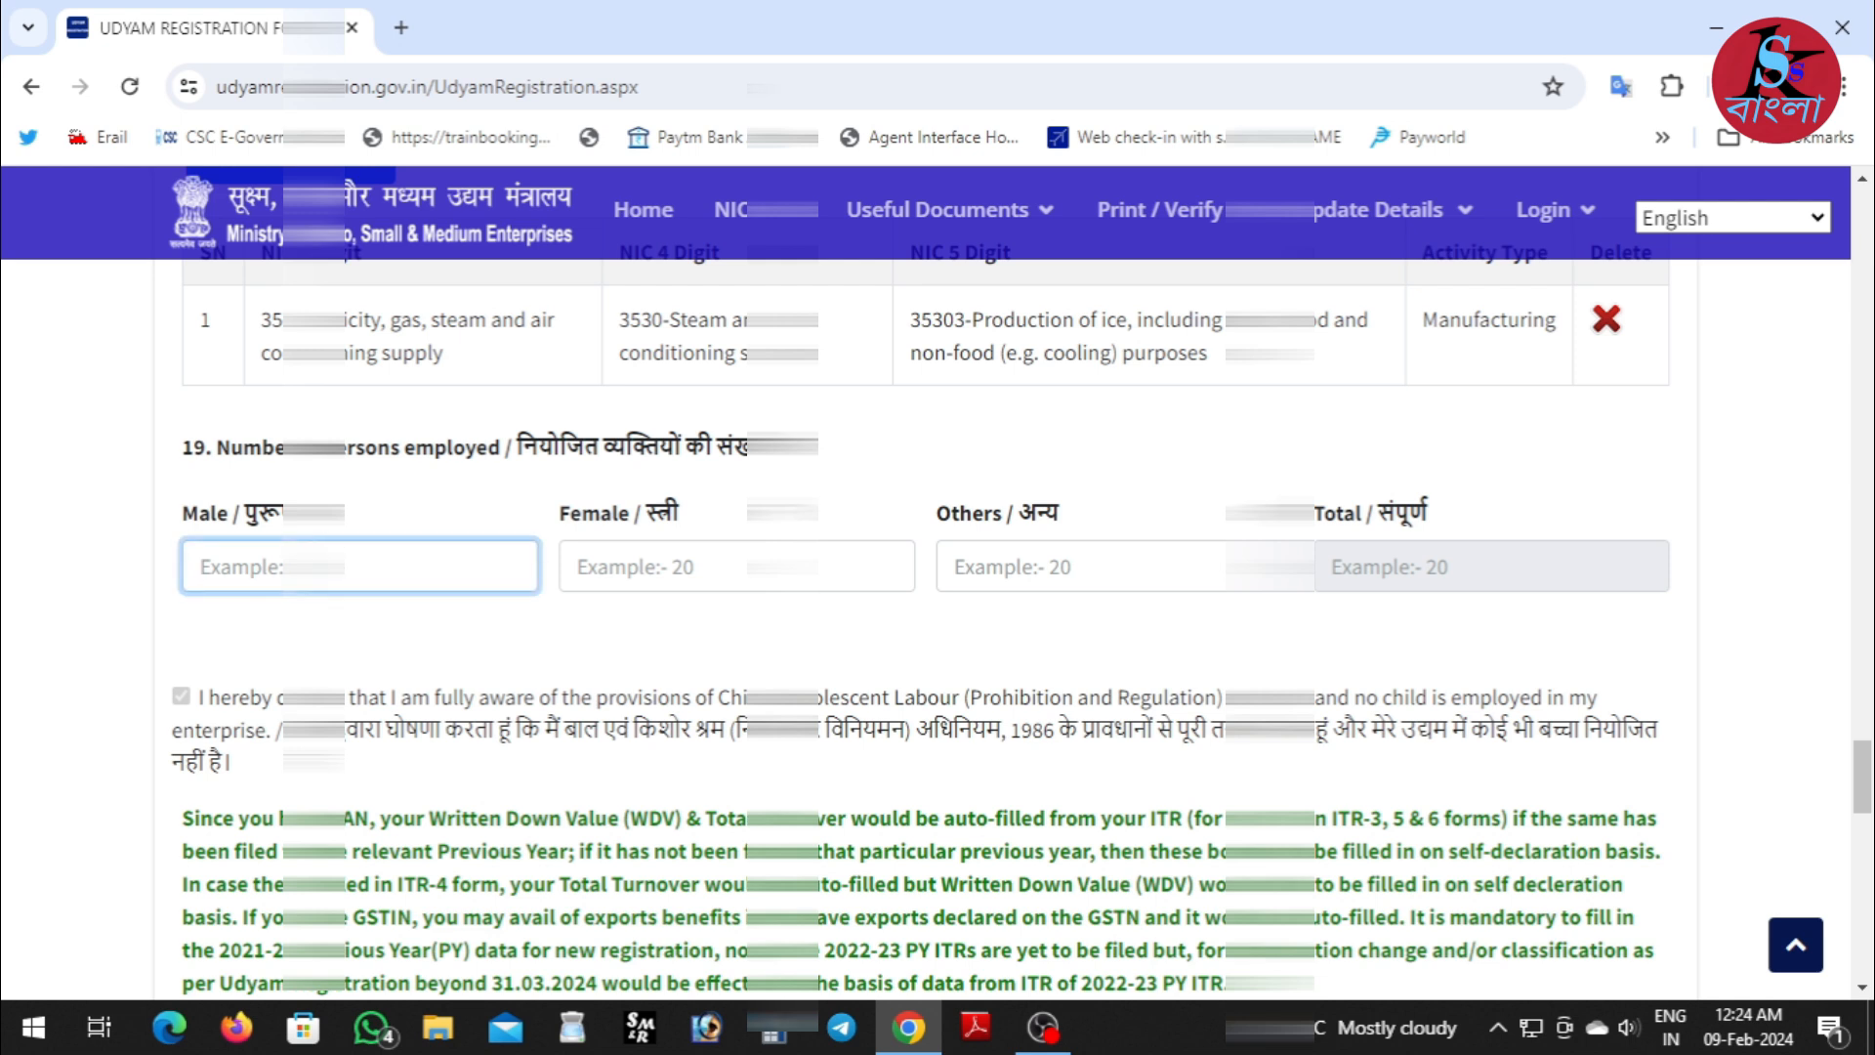
type("10")
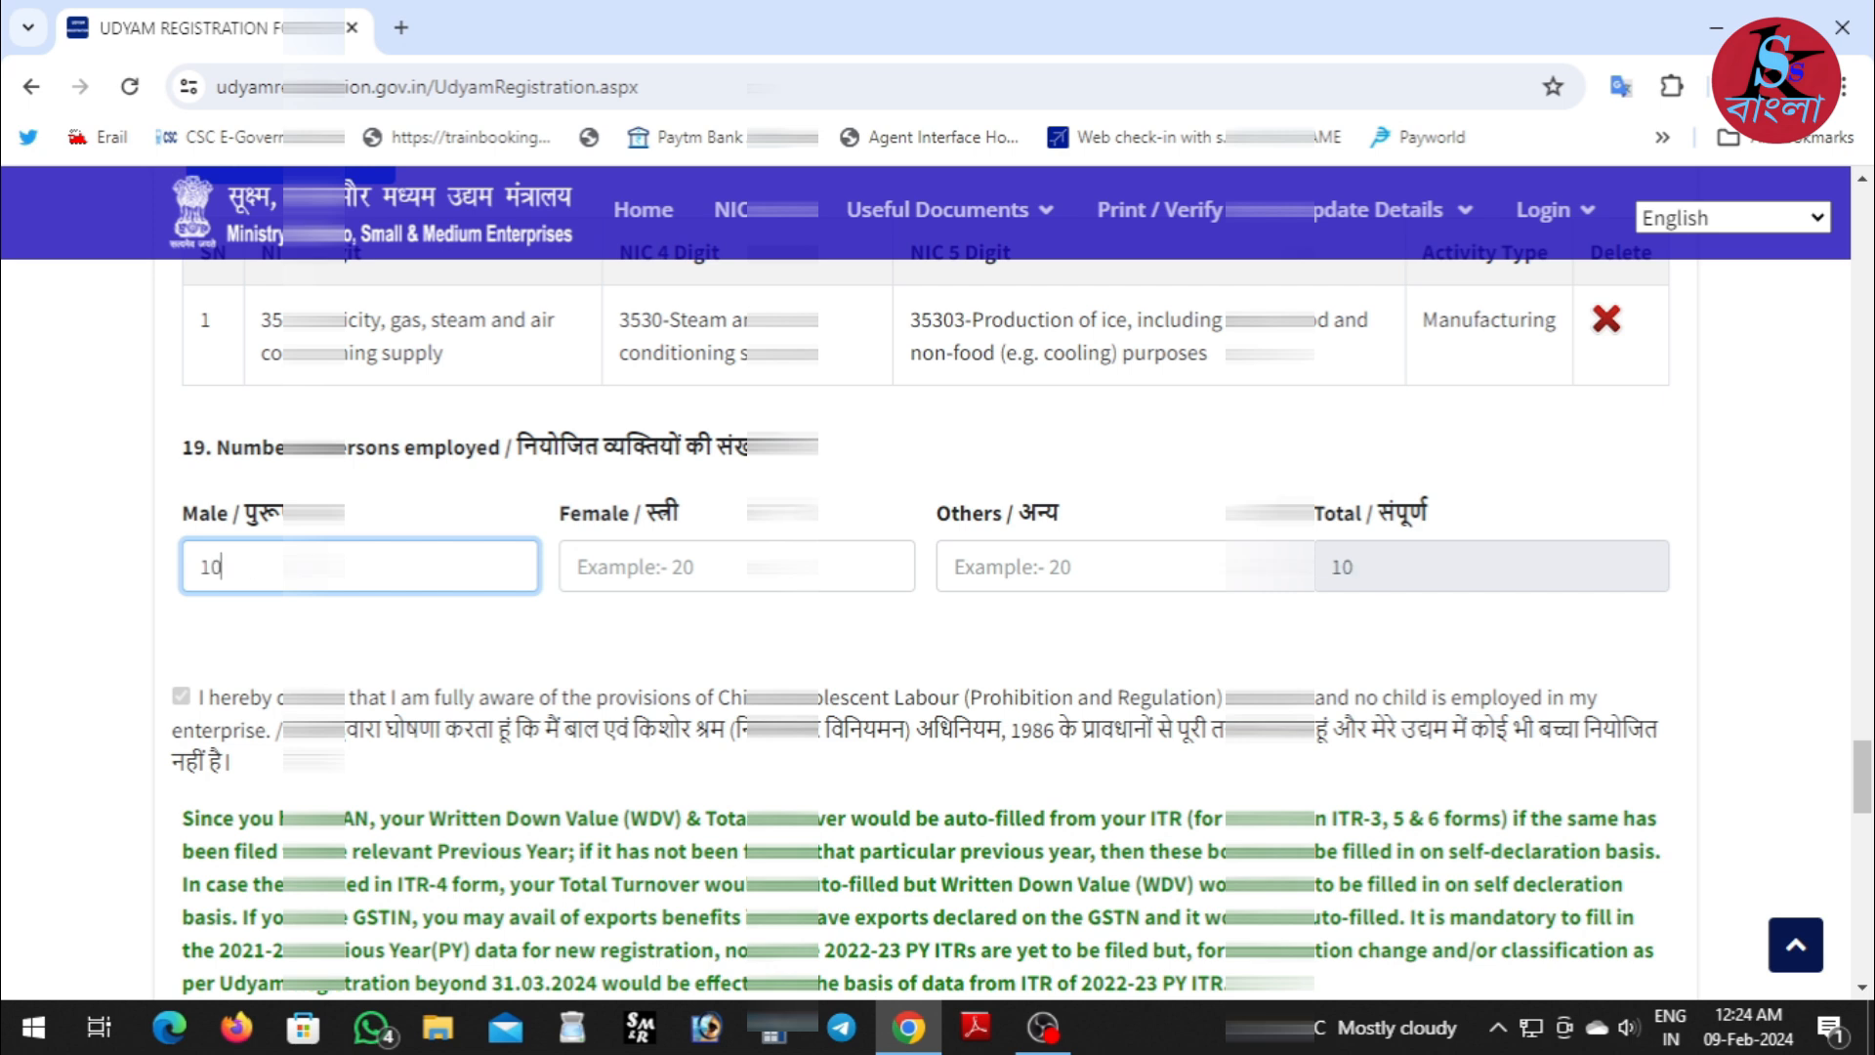
left_click(658, 568)
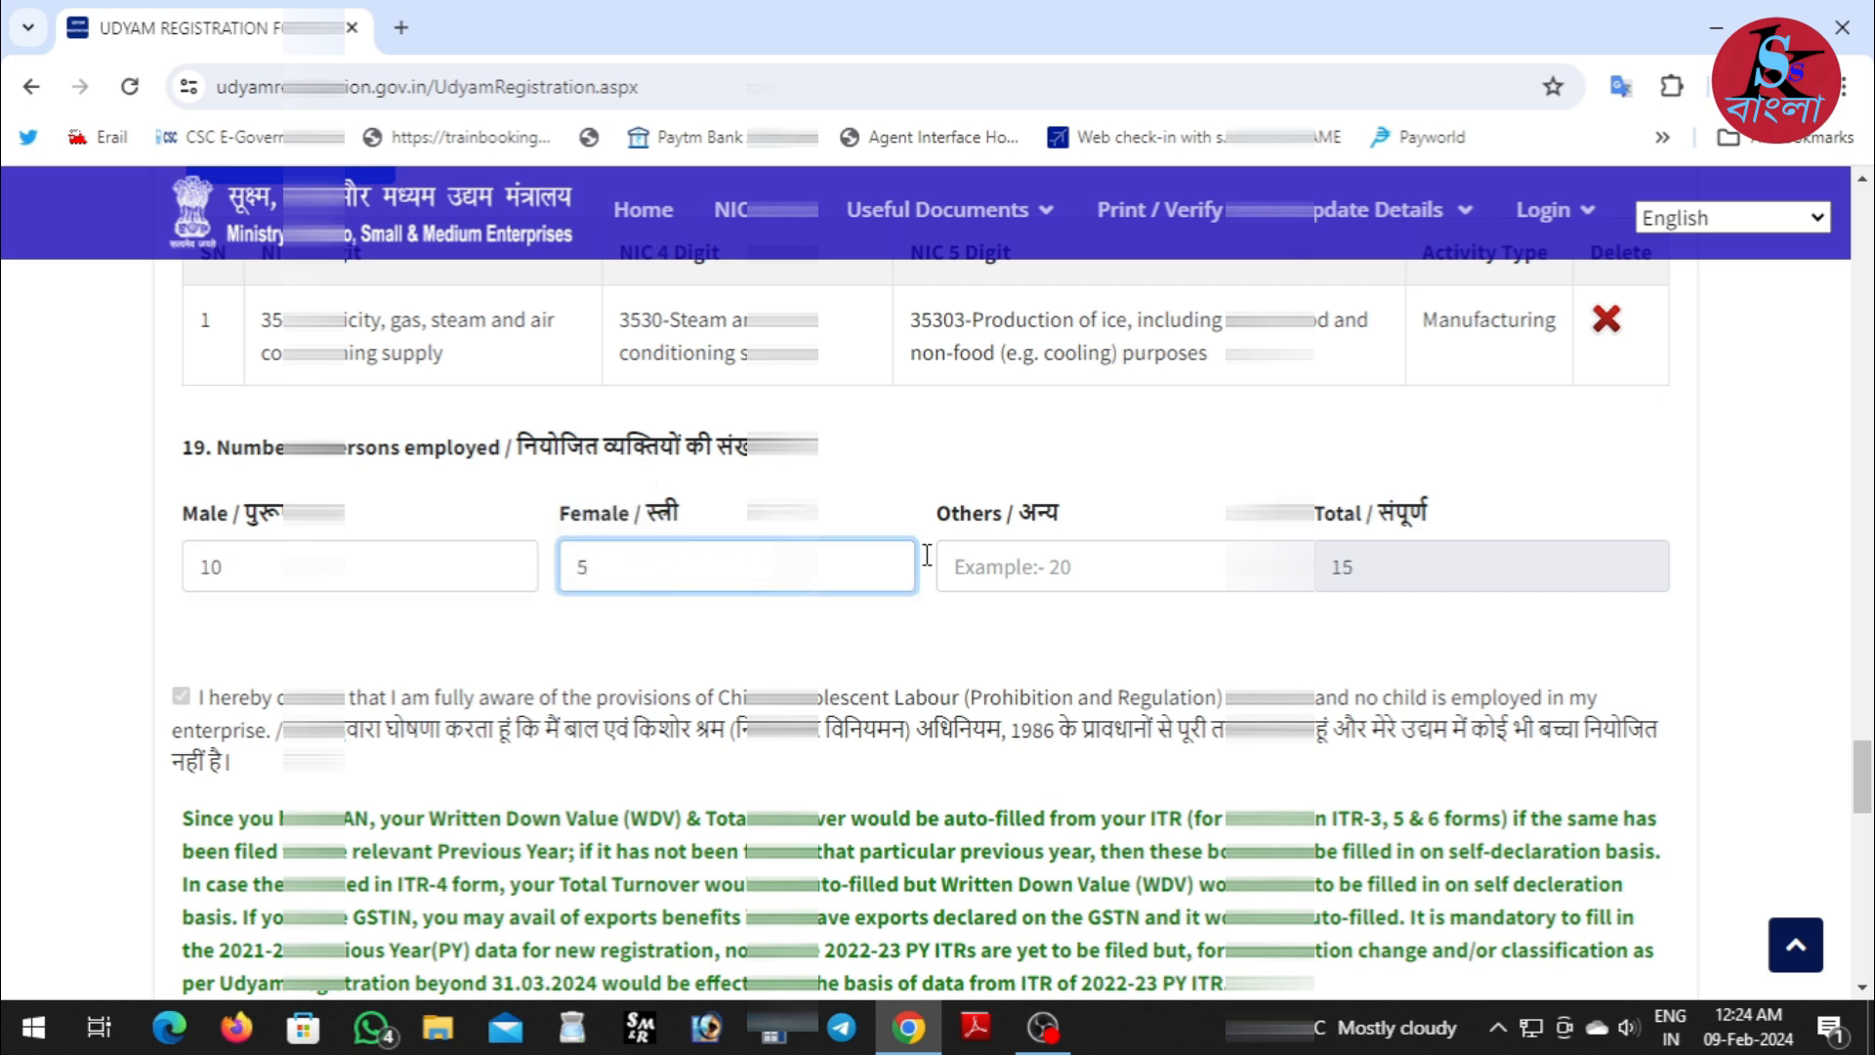
left_click(1020, 566)
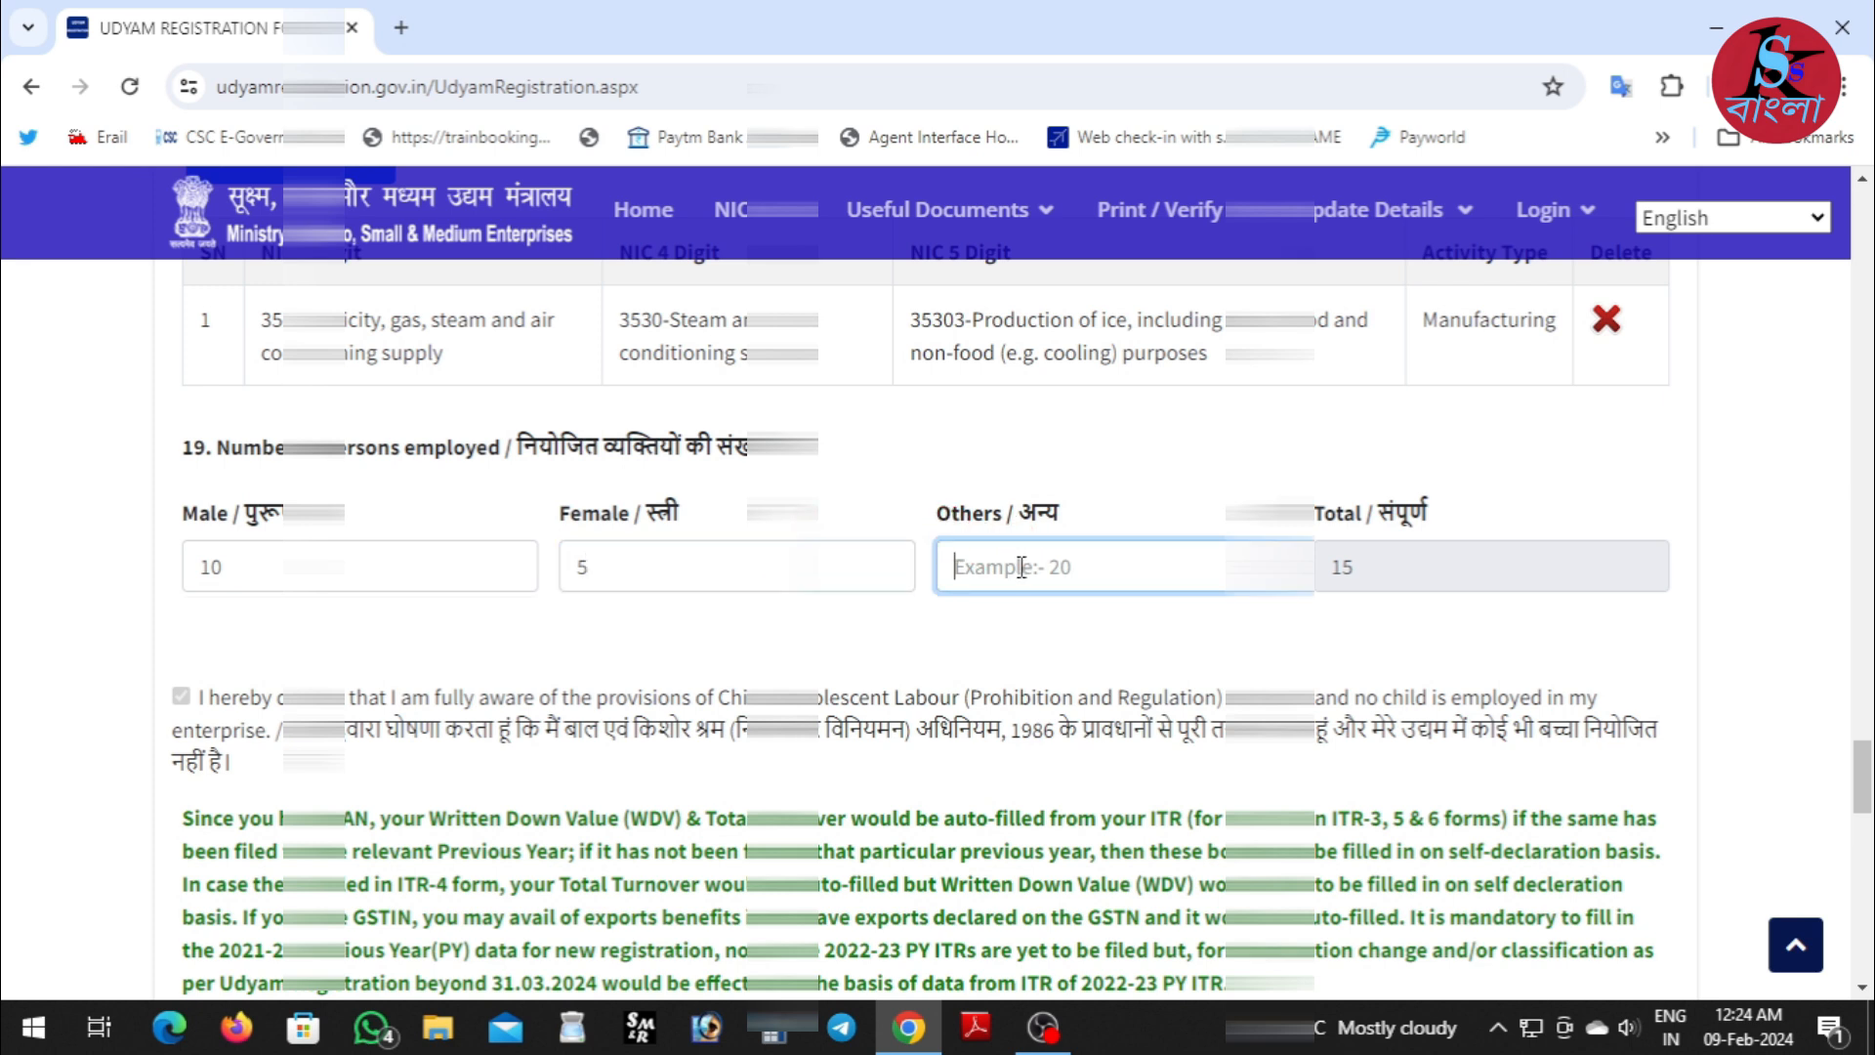
left_click(1128, 624)
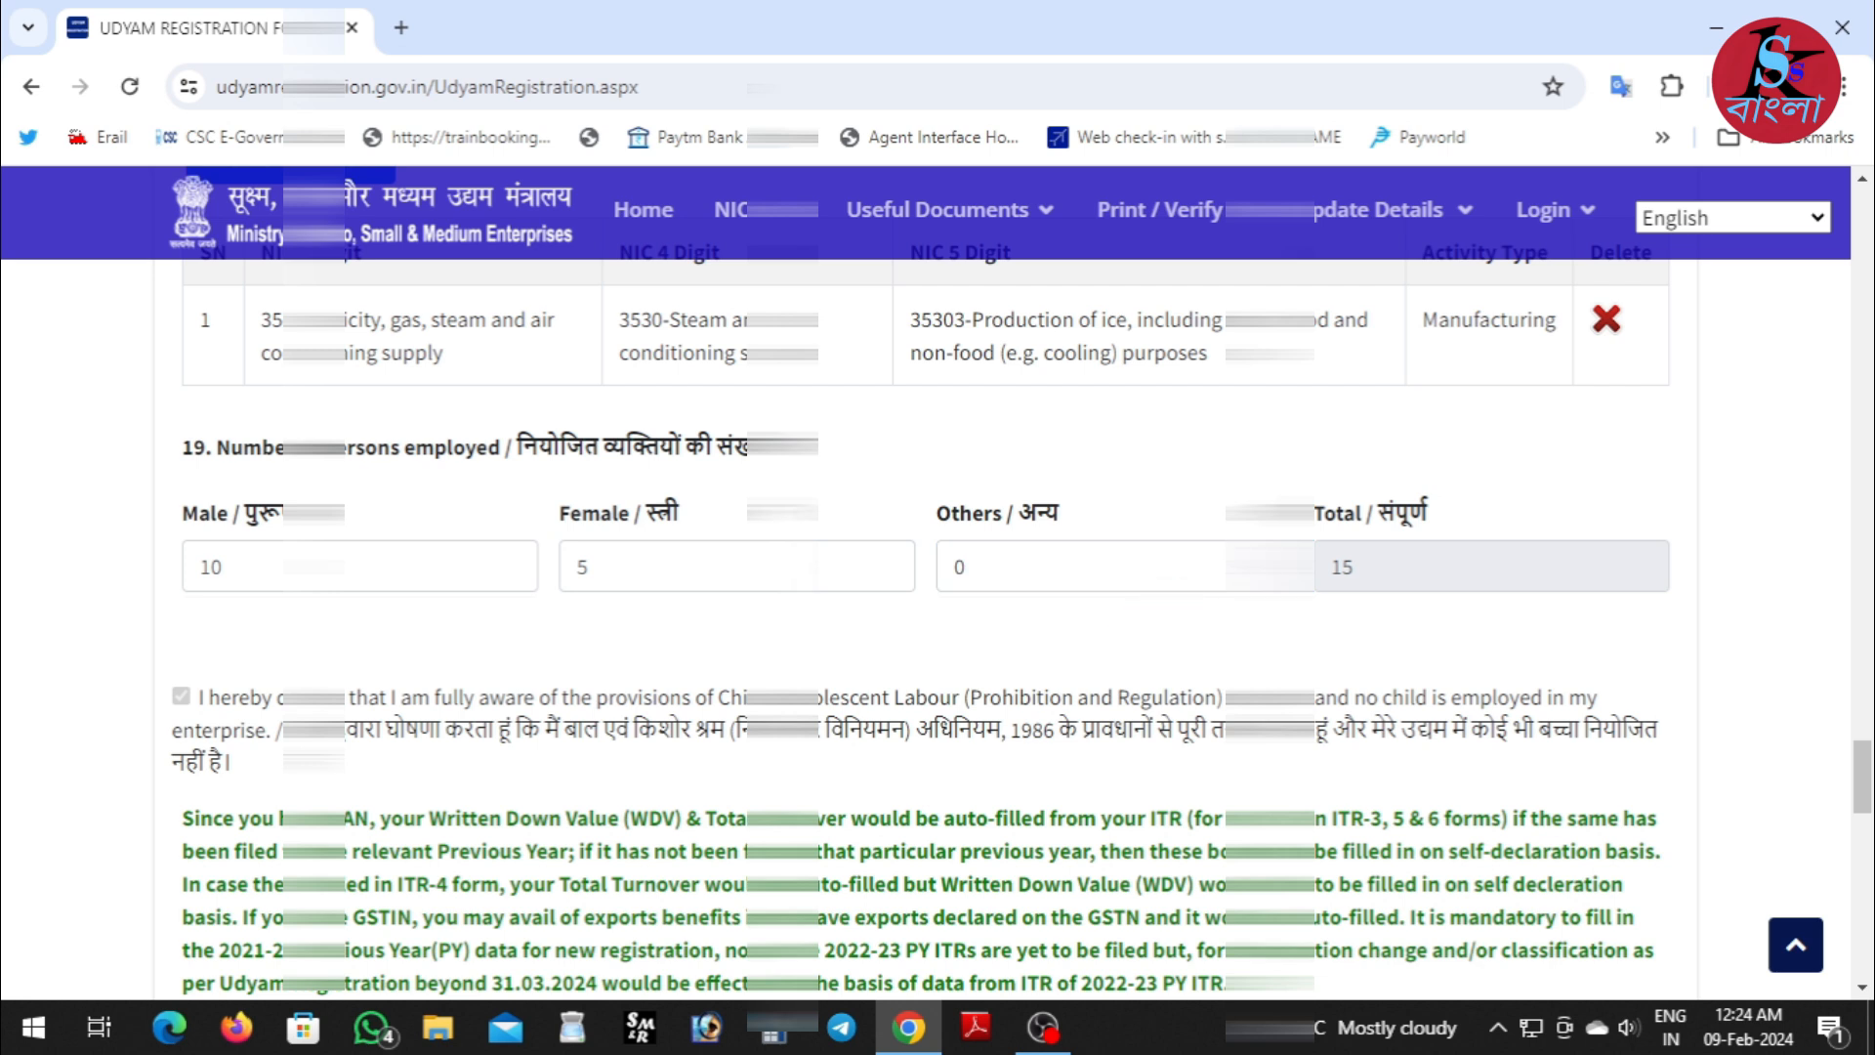
left_click(1367, 559)
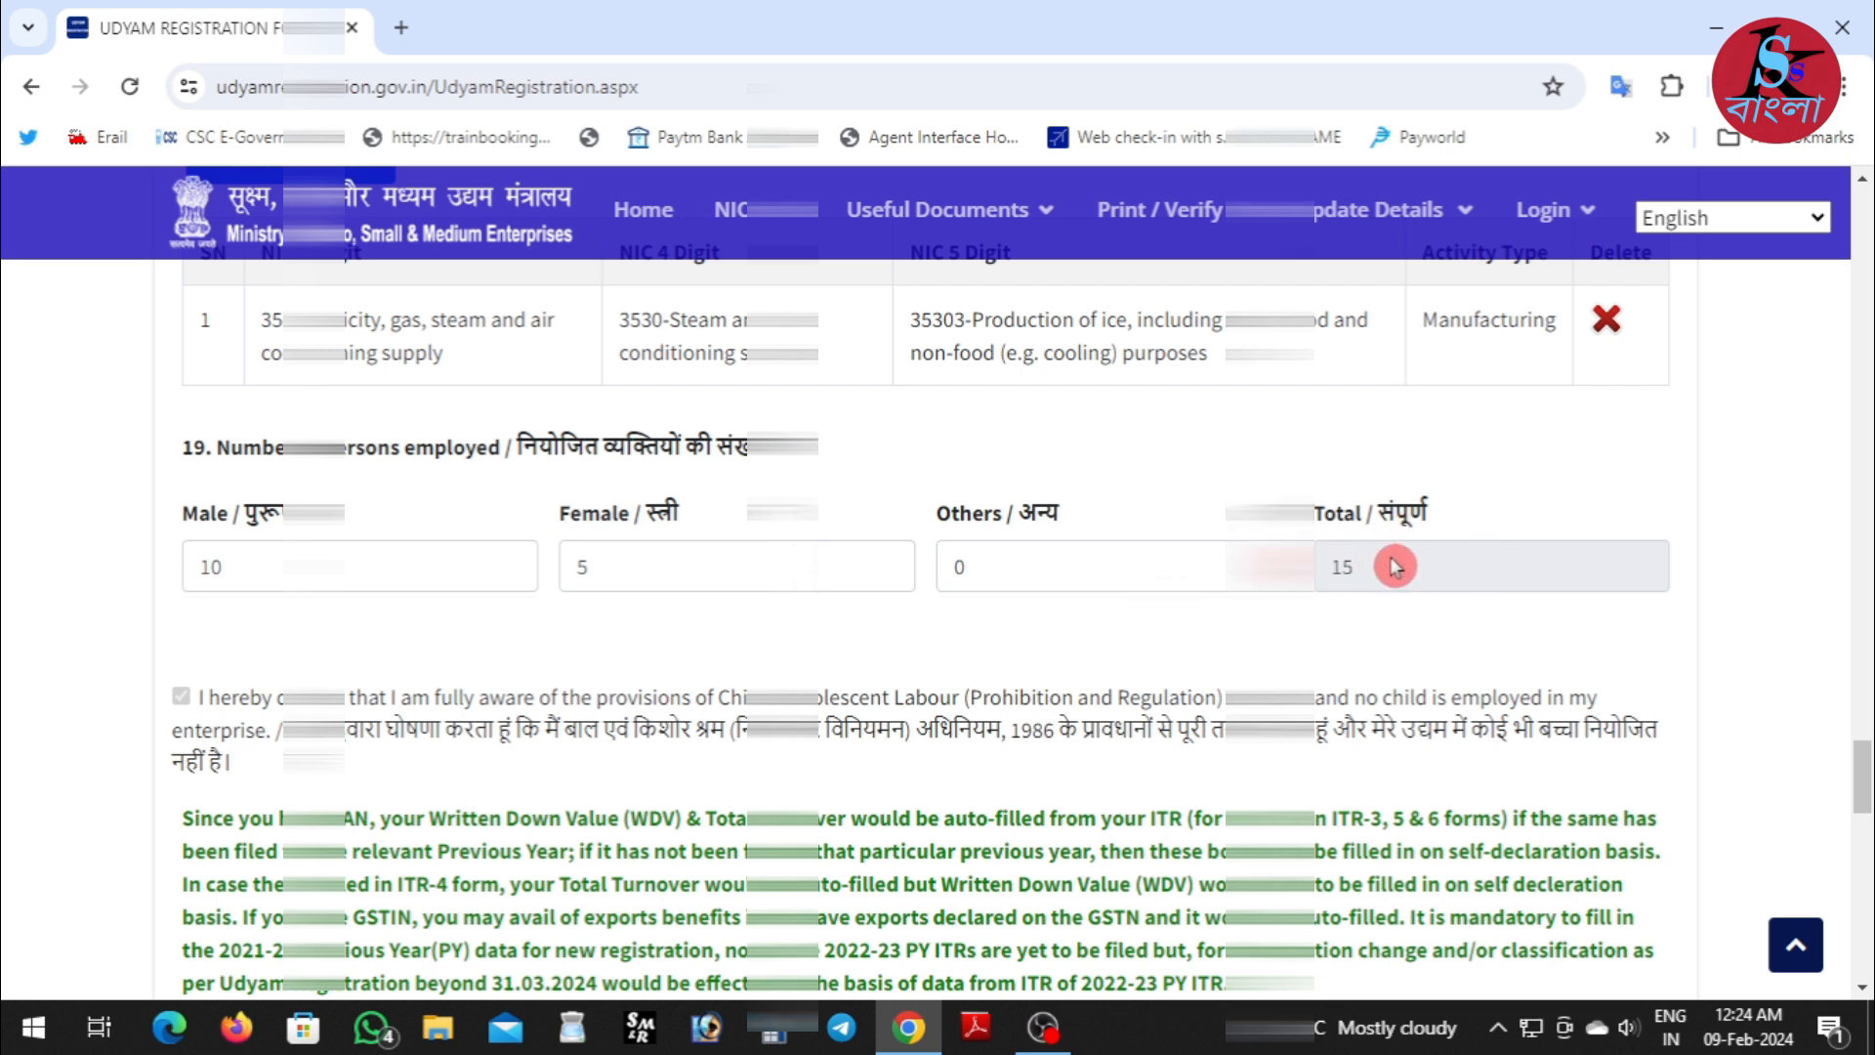
Enter 700000 as written down value, 300000 as the exclusion cost and 100000 as the total turnover for 2021-22
scroll(264, 532, "down", 4)
scroll(264, 532, "up", 1)
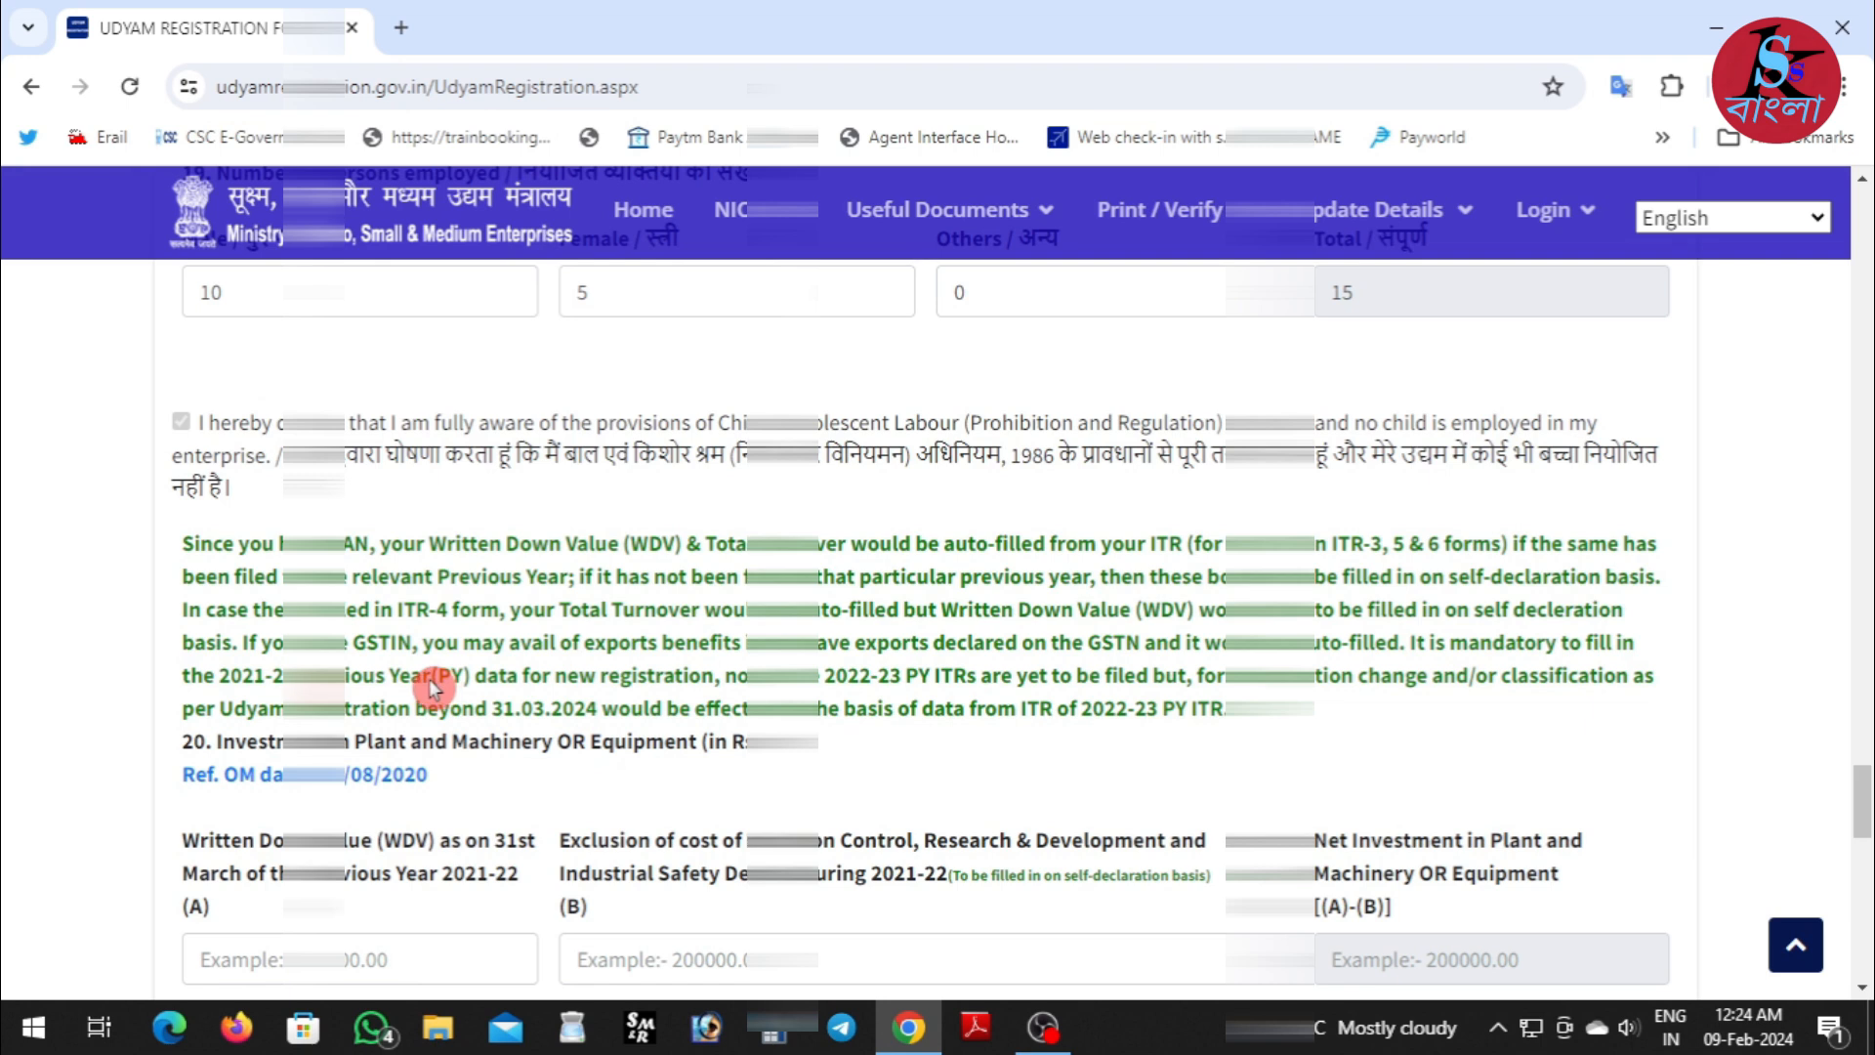
scroll(431, 646, "down", 5)
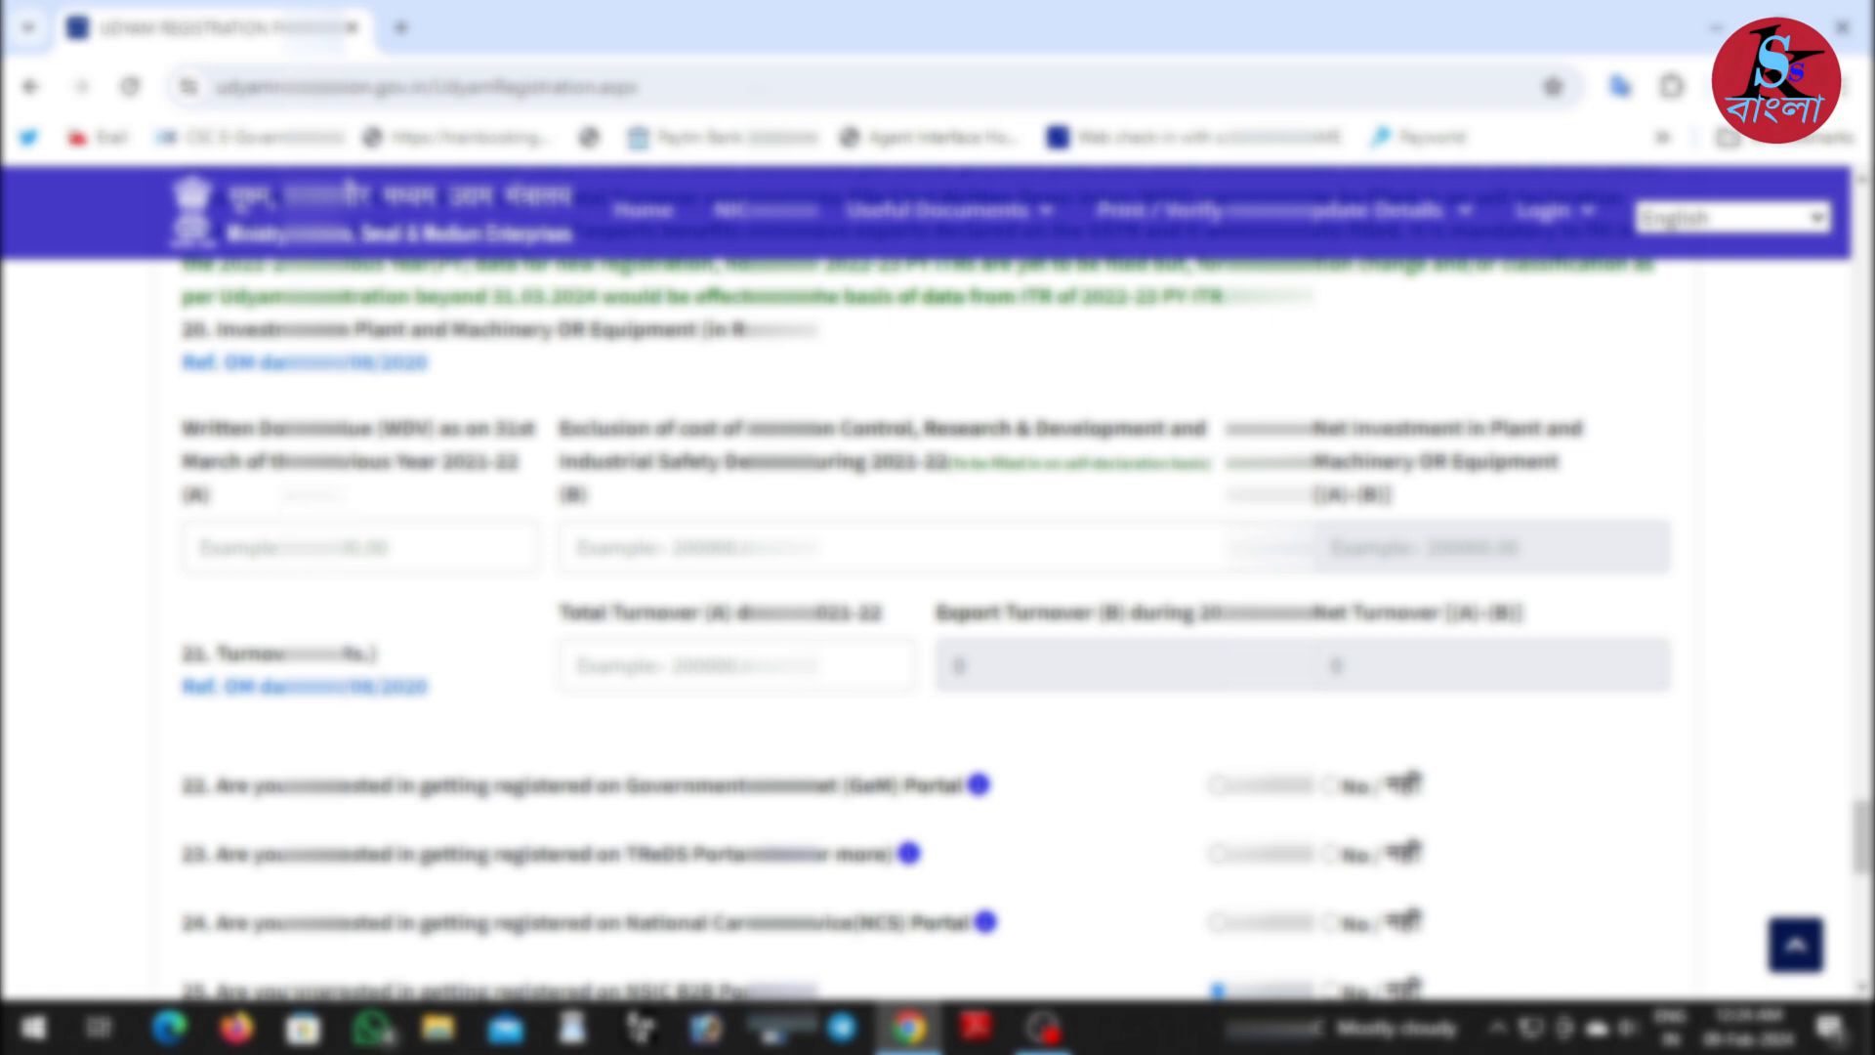
left_click(332, 548)
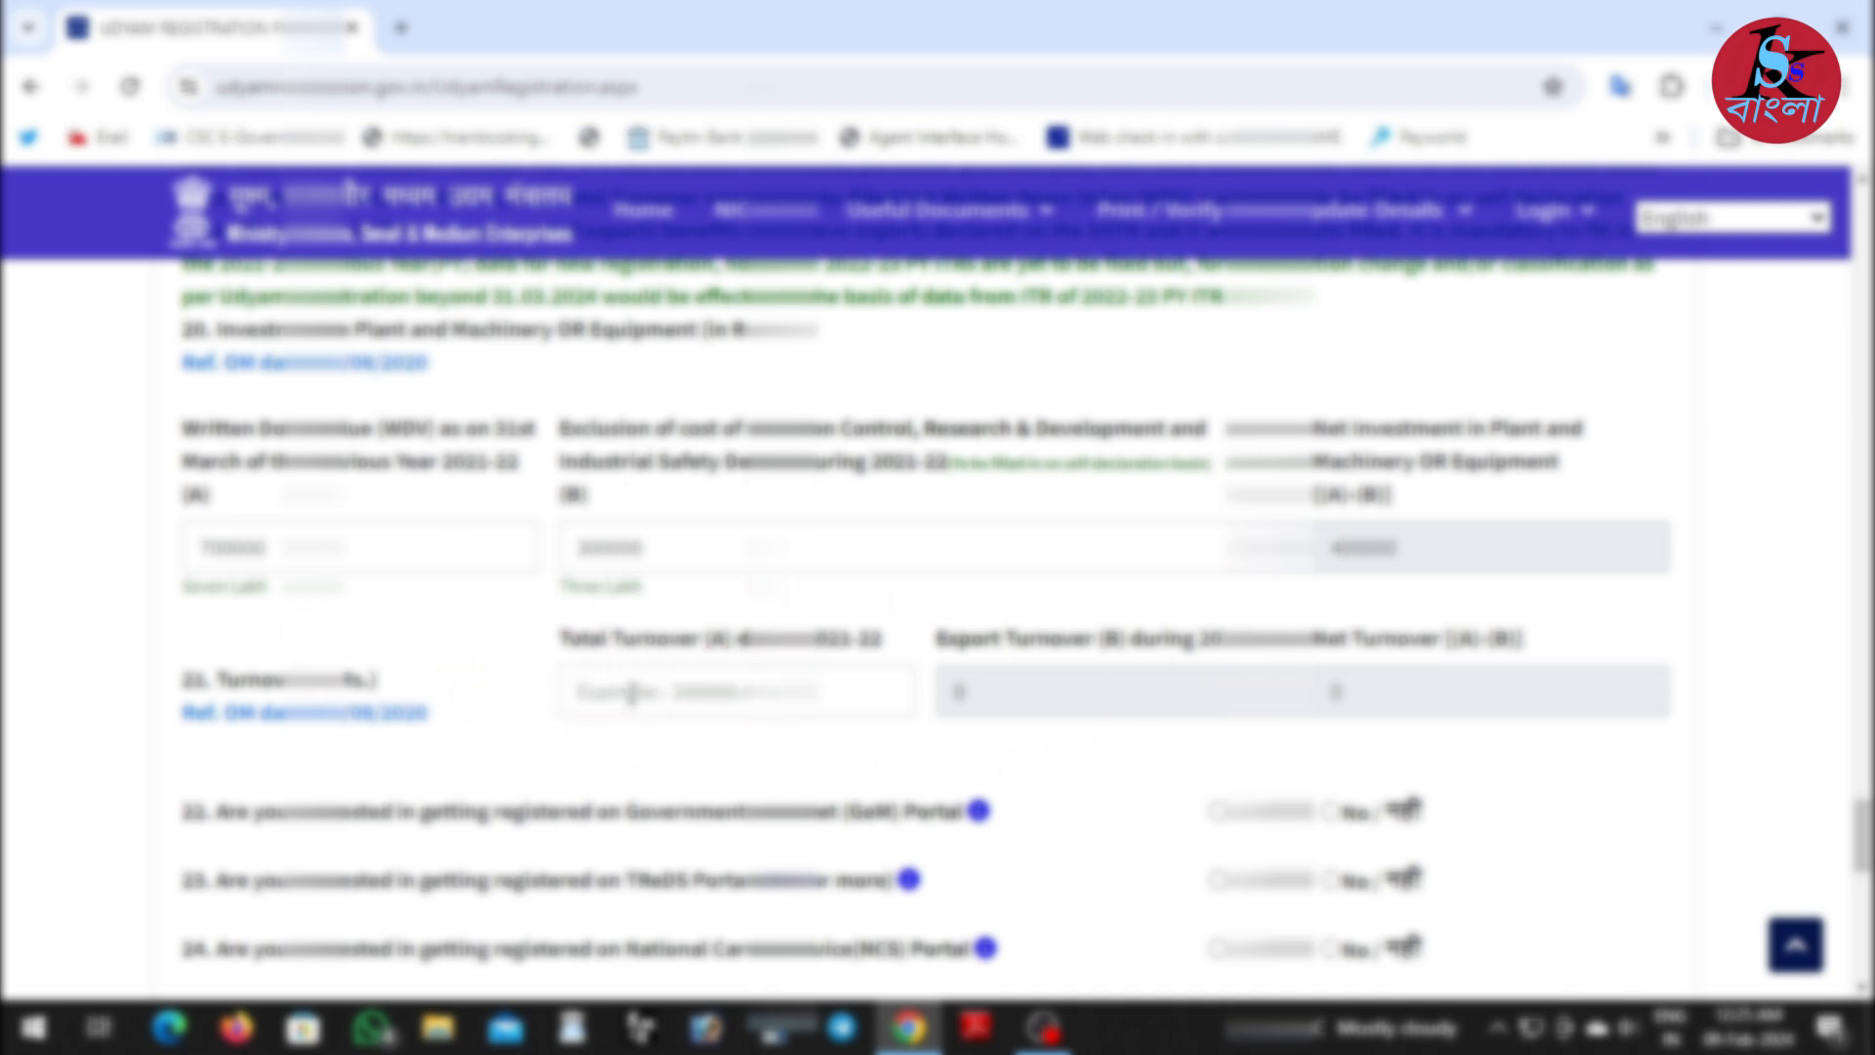
left_click(632, 695)
type("100000")
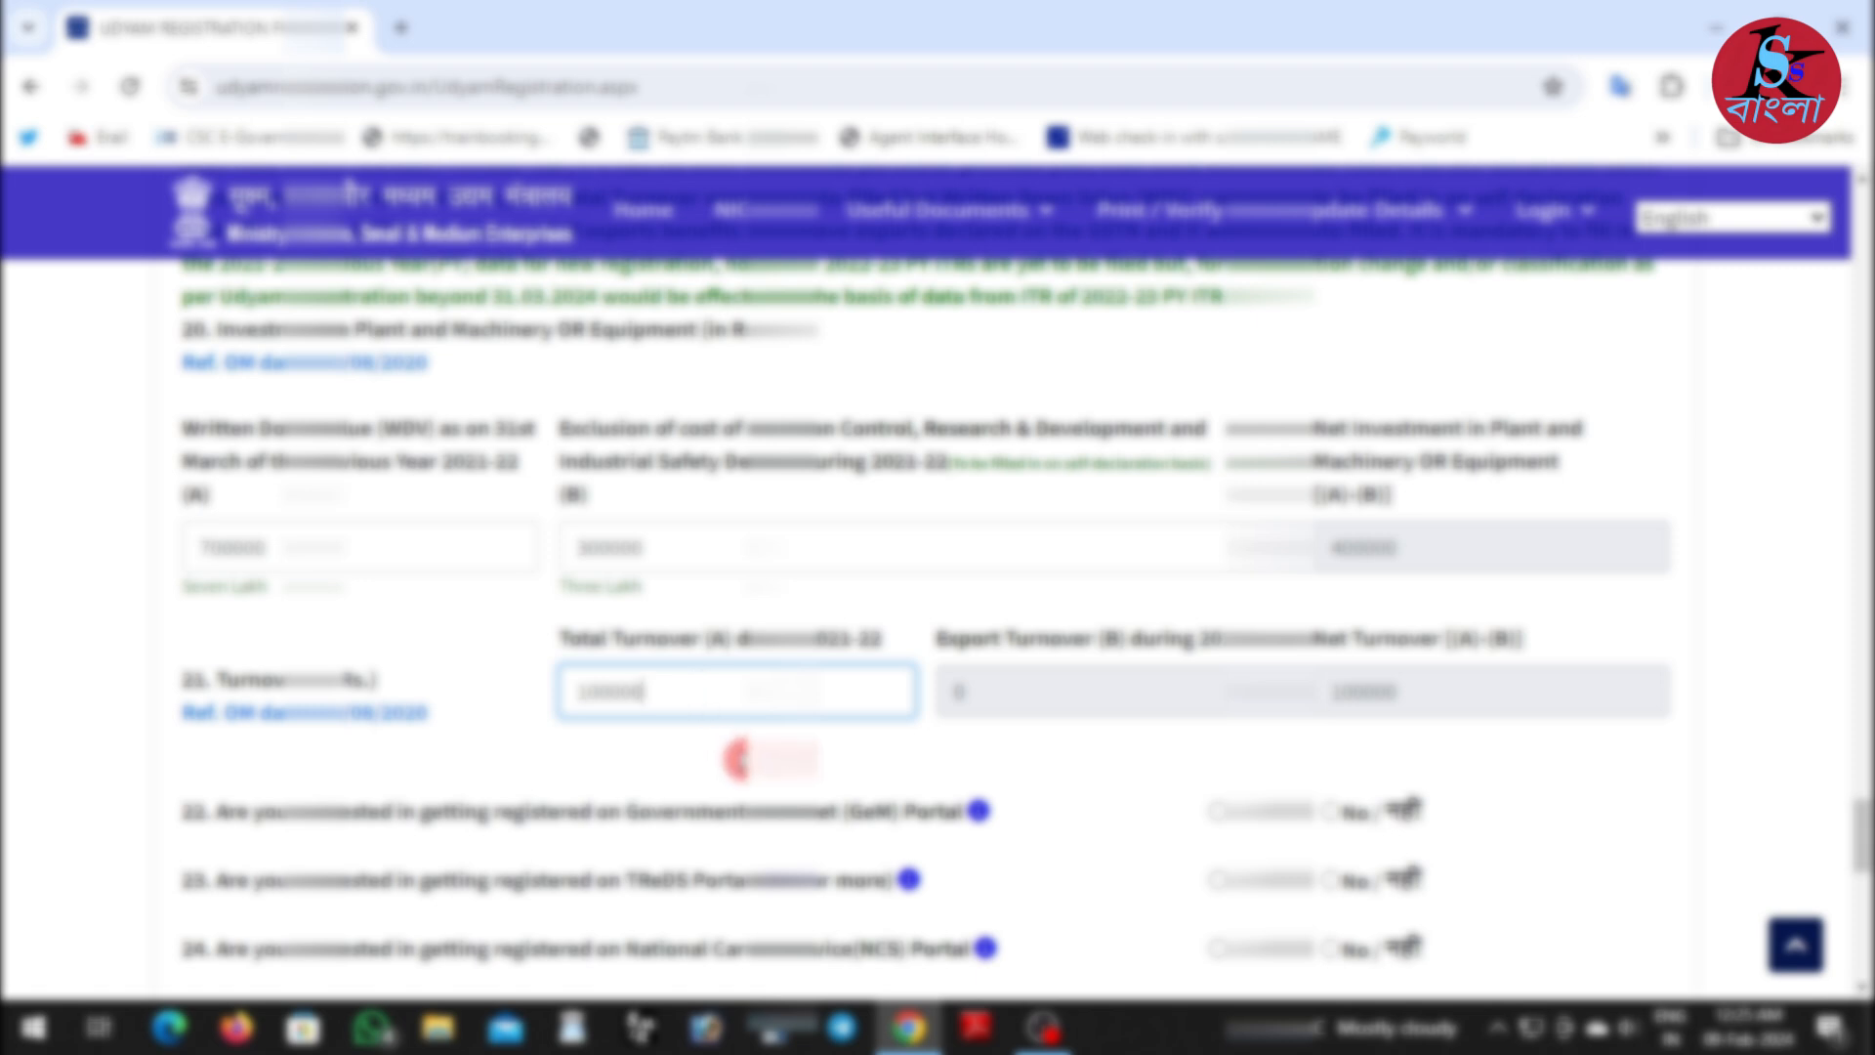
left_click(767, 754)
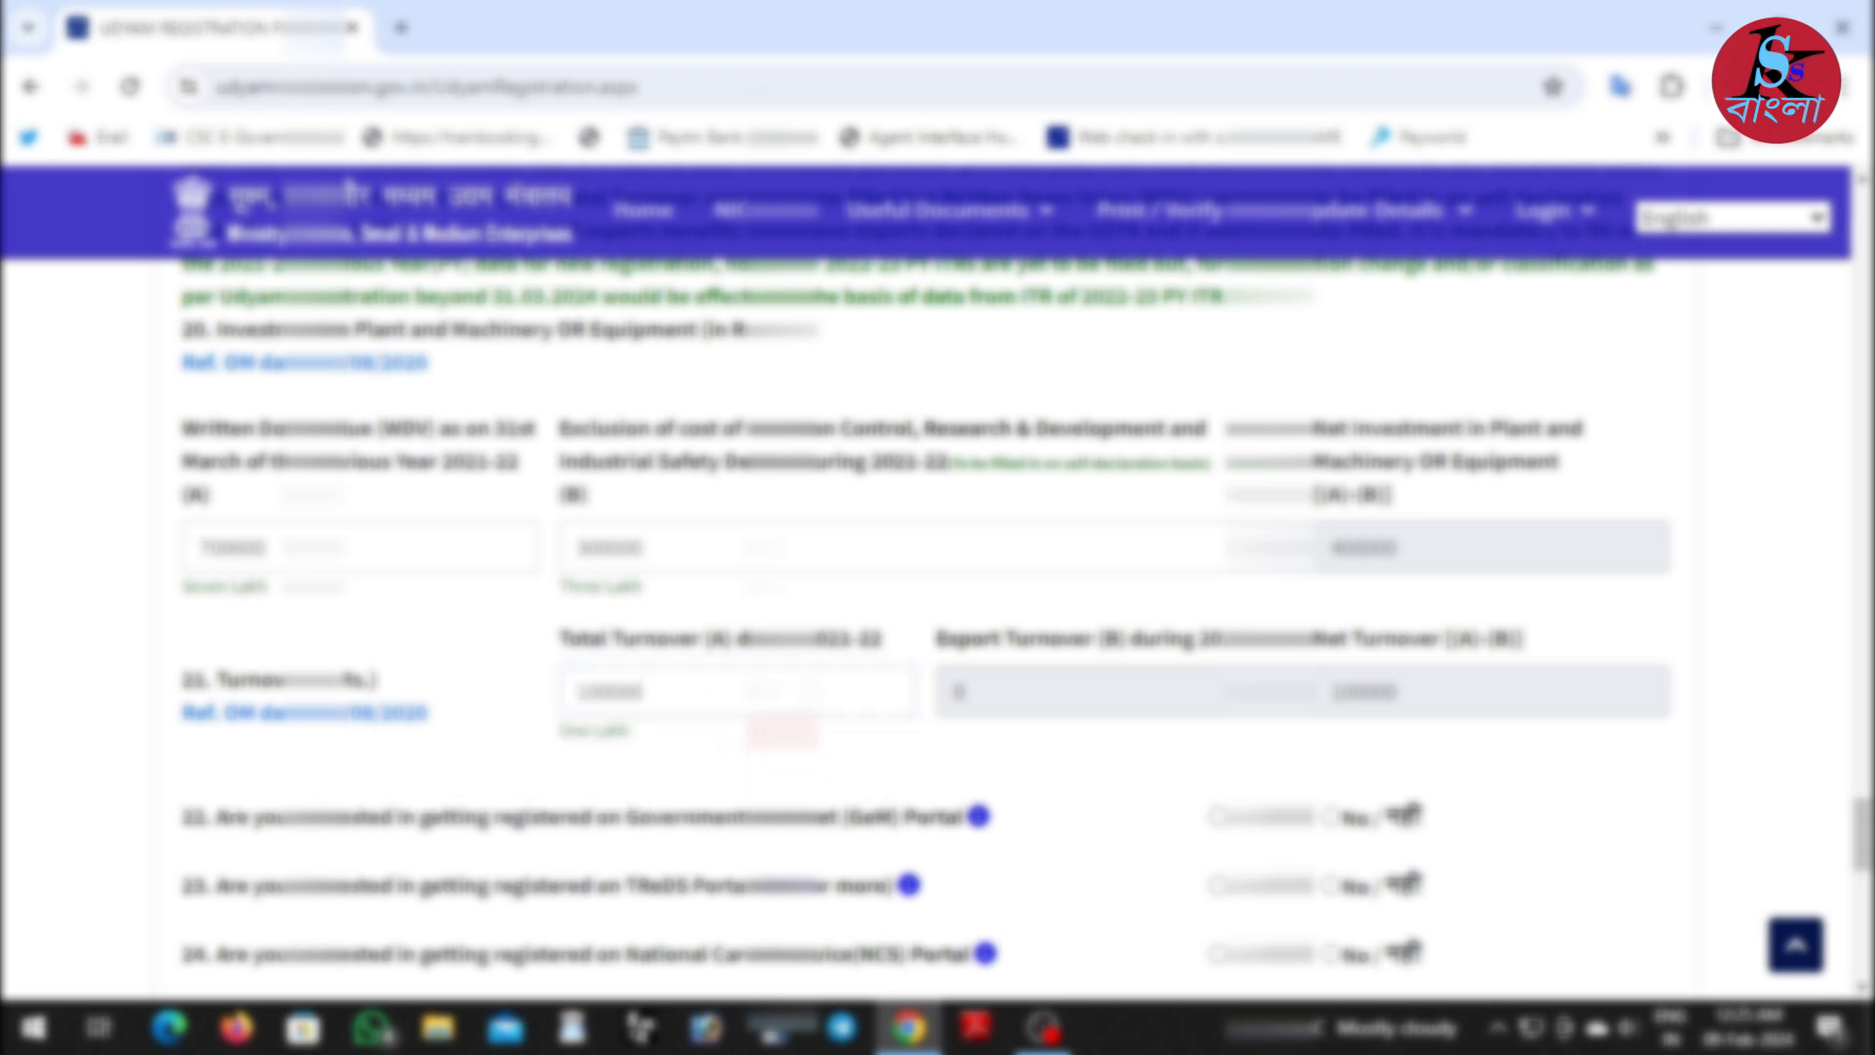
Answer Yes to registering on the GeM and National Career Service portals, and No to TReDS and the free .IN domain
scroll(782, 733, "down", 4)
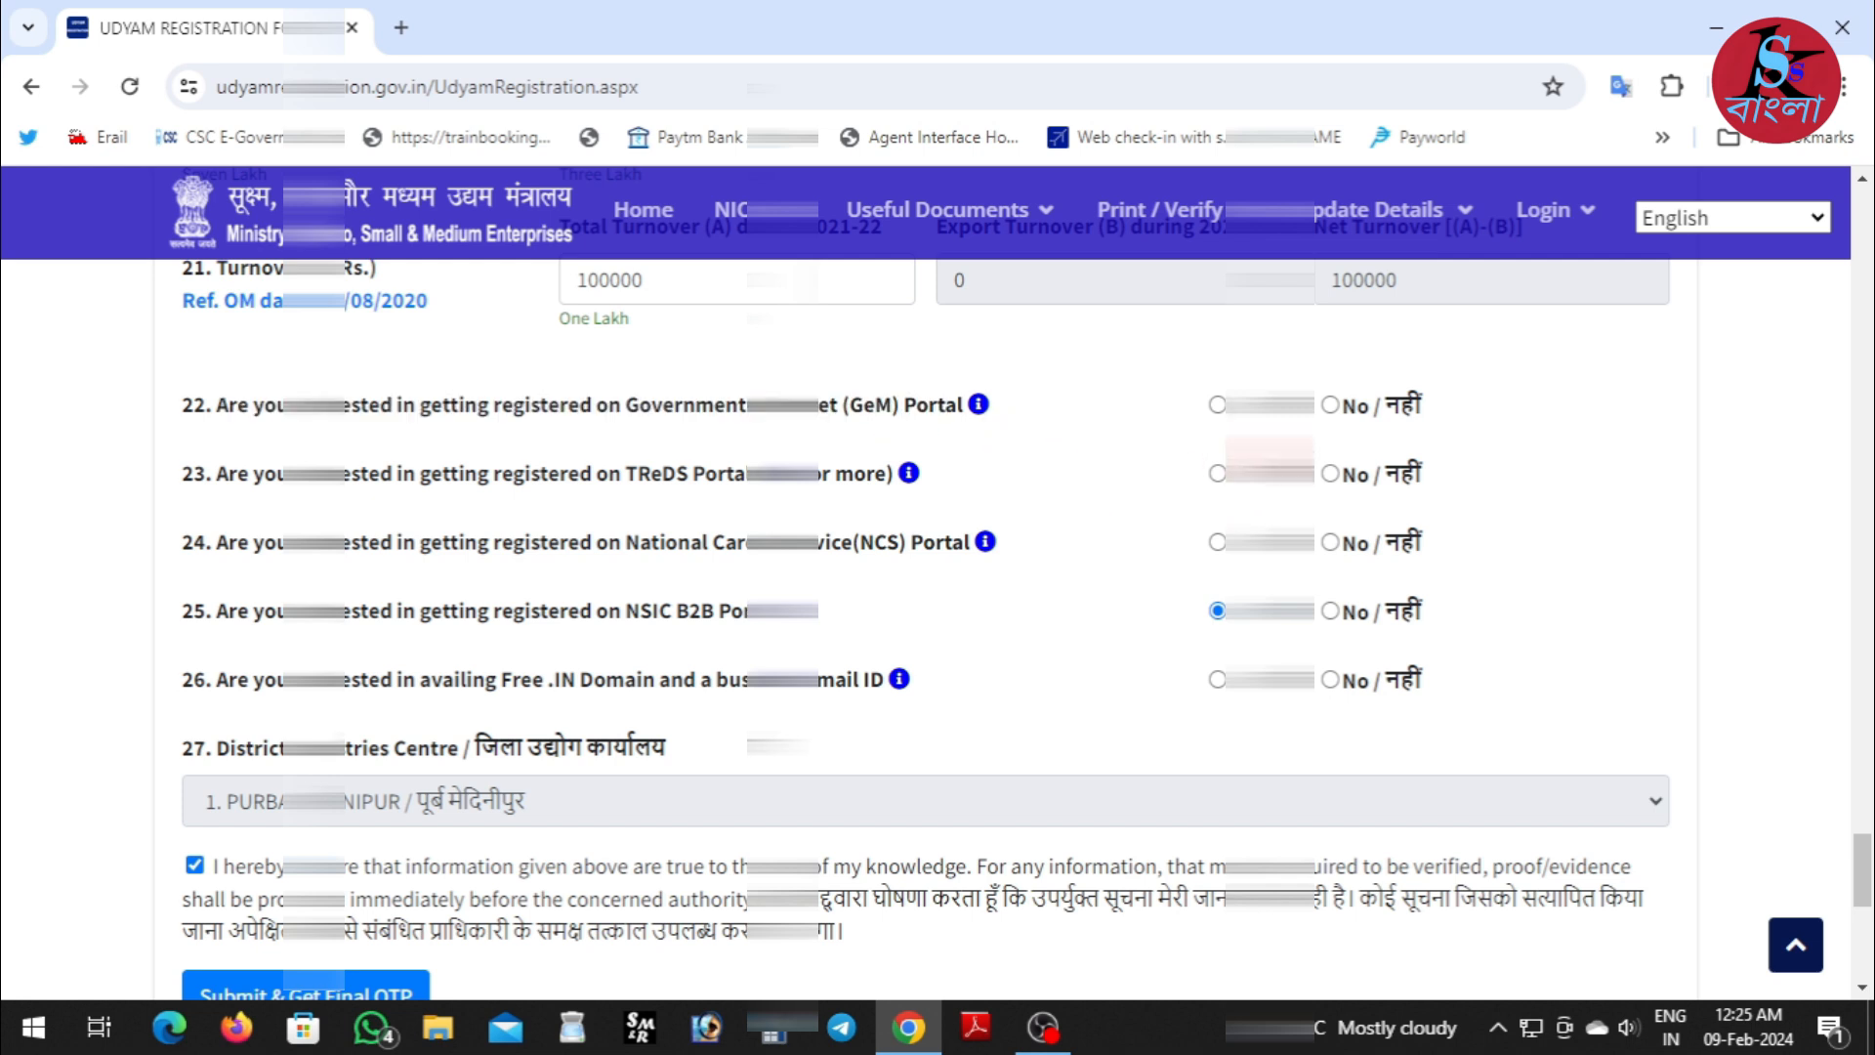
left_click(1217, 406)
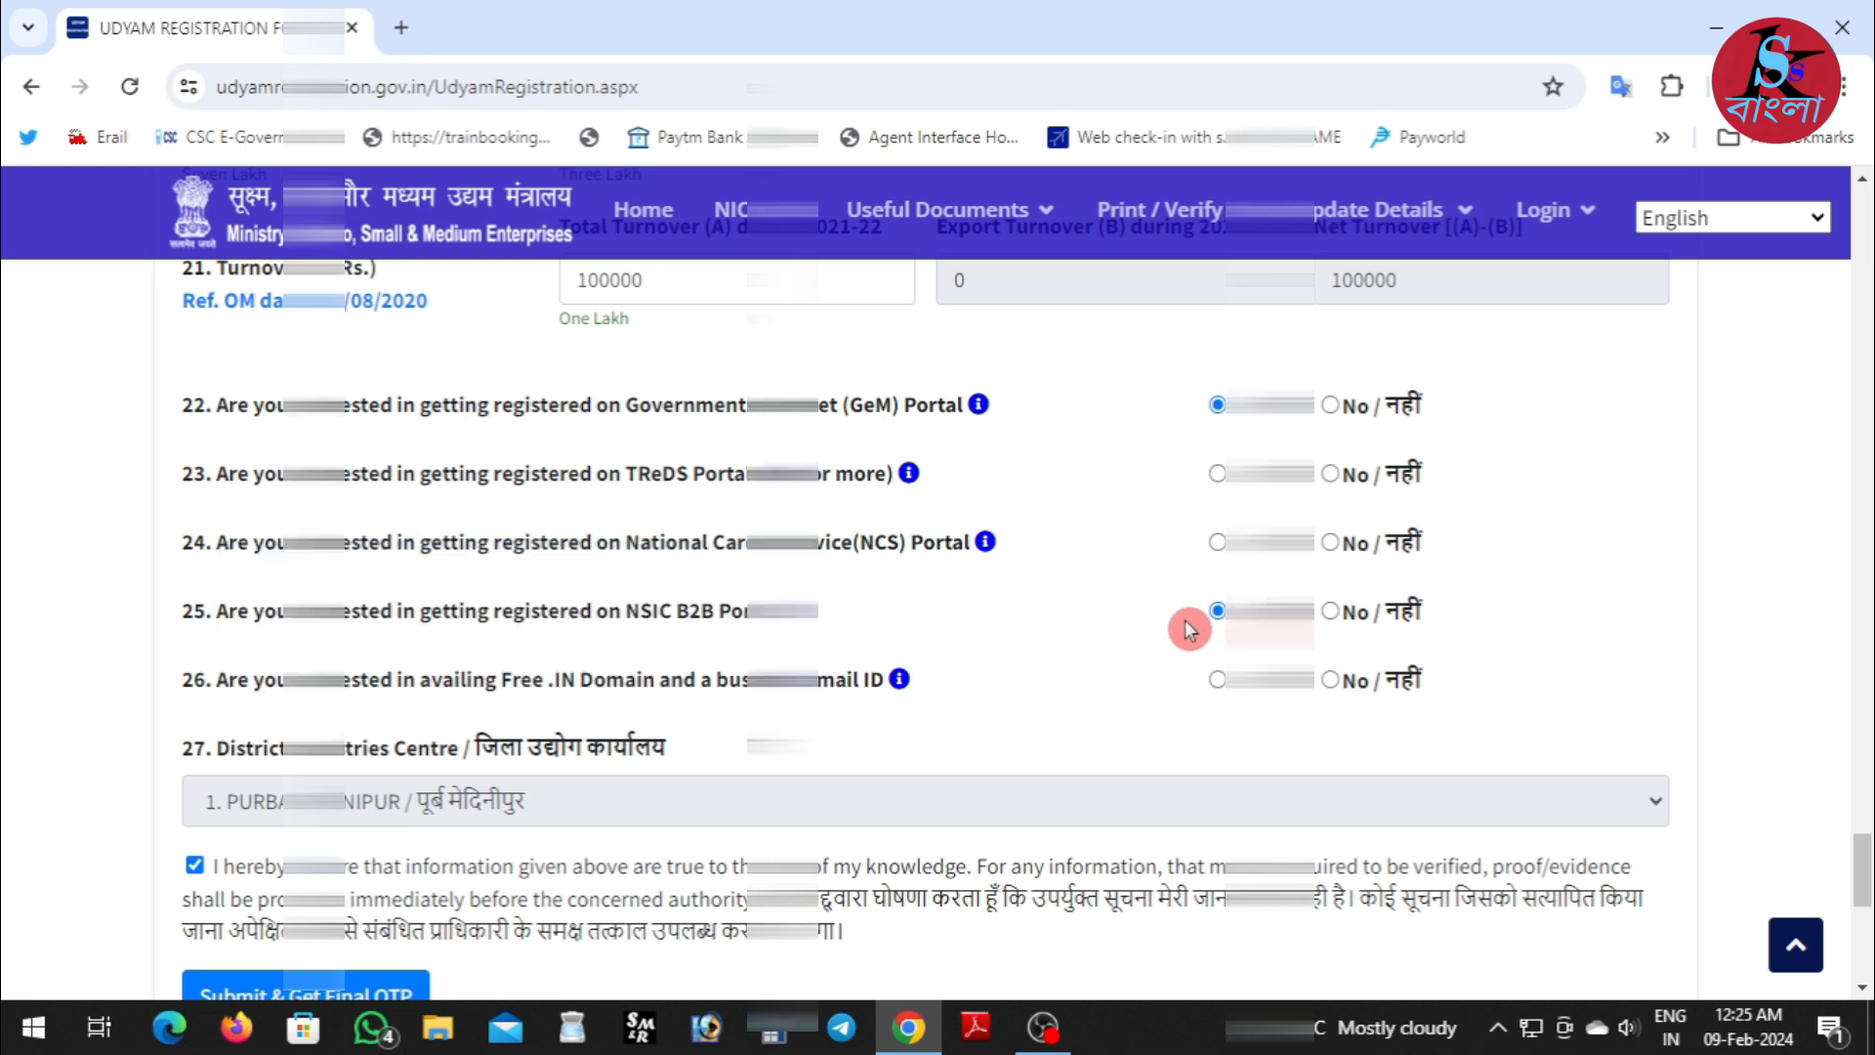
left_click(1338, 479)
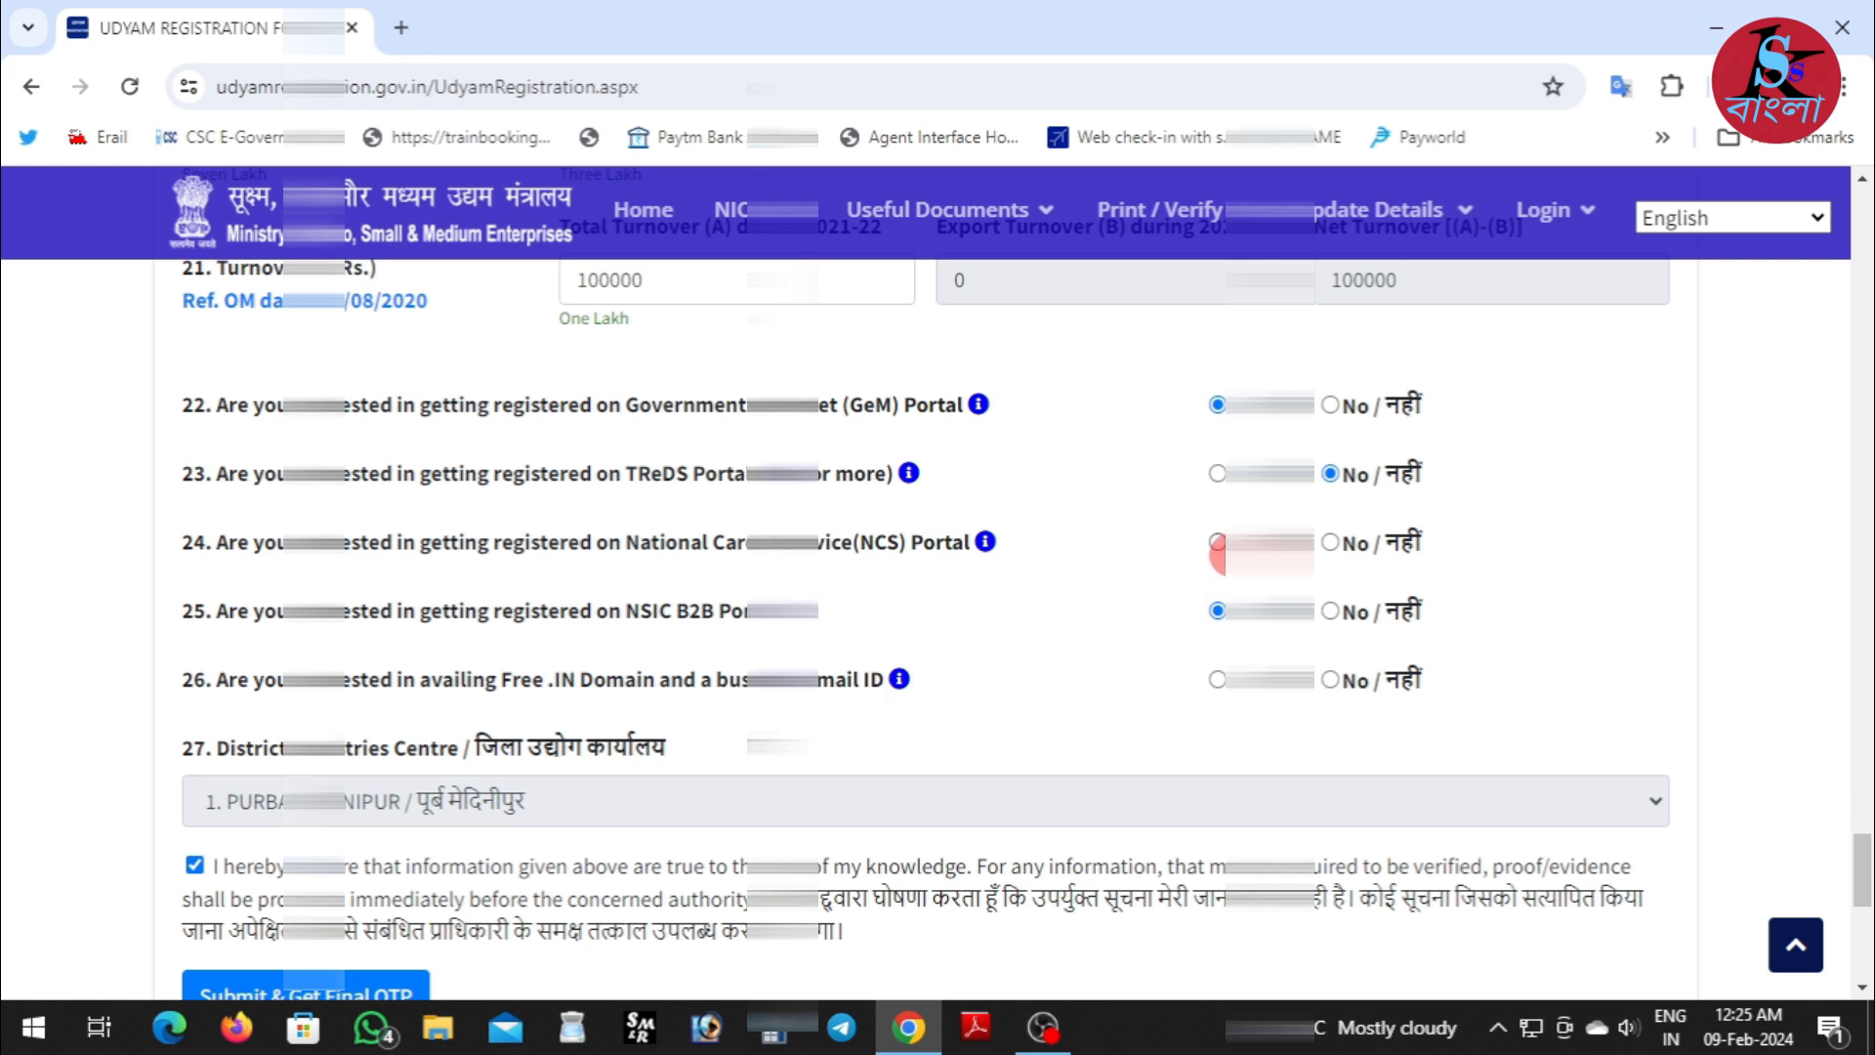
left_click(1338, 682)
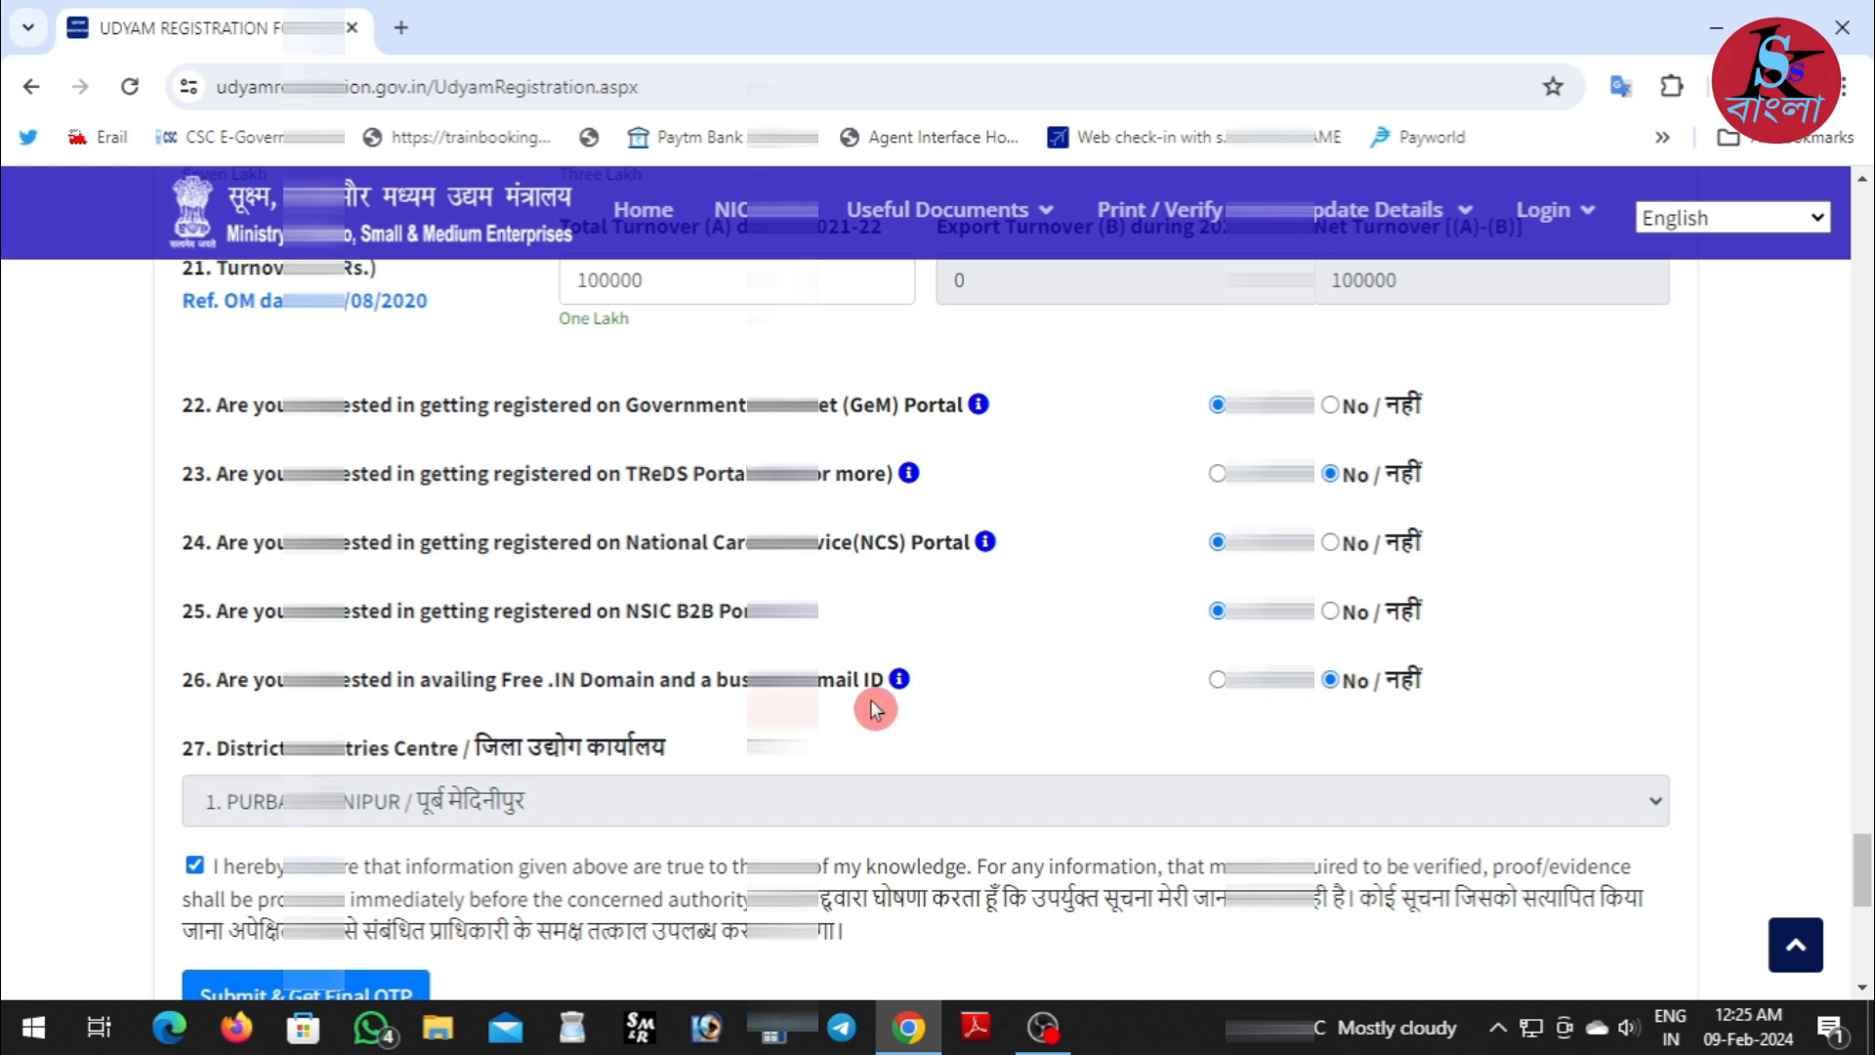
Try to submit the form and request the final OTP, cancelling at the prompt to check the mobile number
scroll(847, 699, "down", 3)
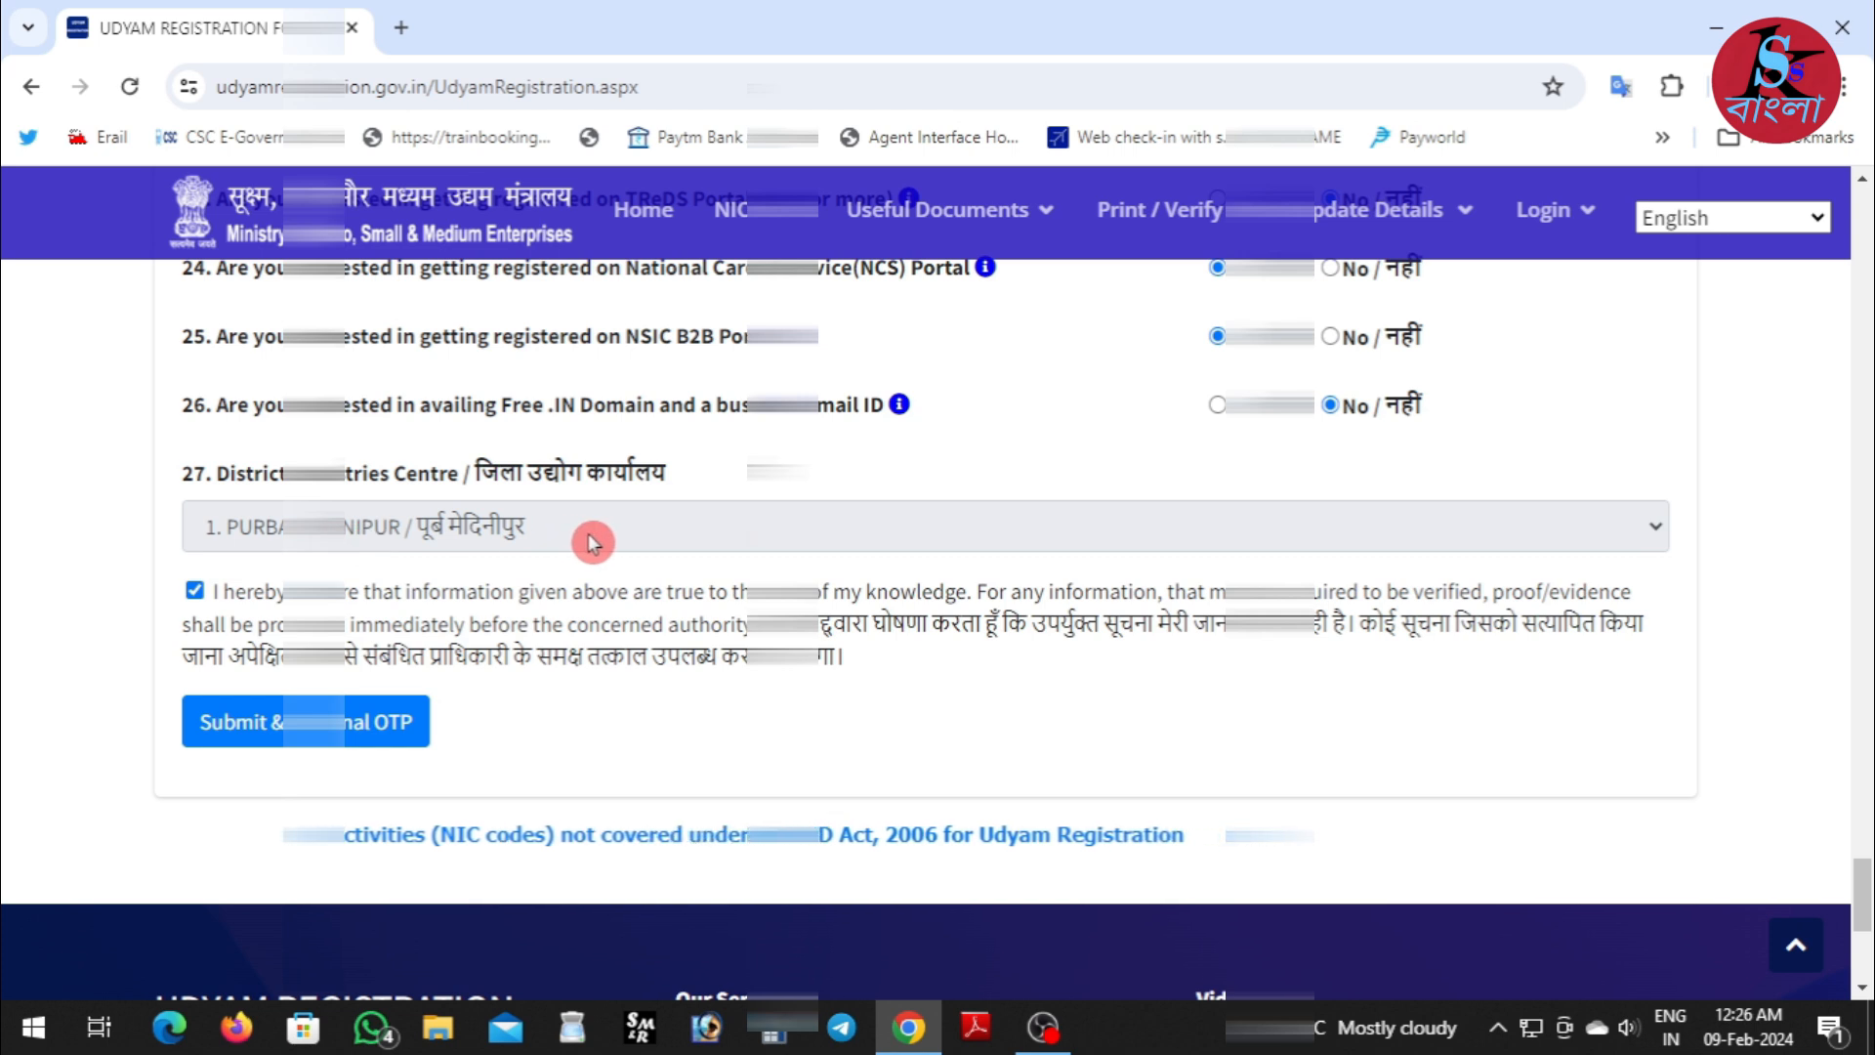
left_click_drag(195, 597, 817, 712)
left_click(537, 720)
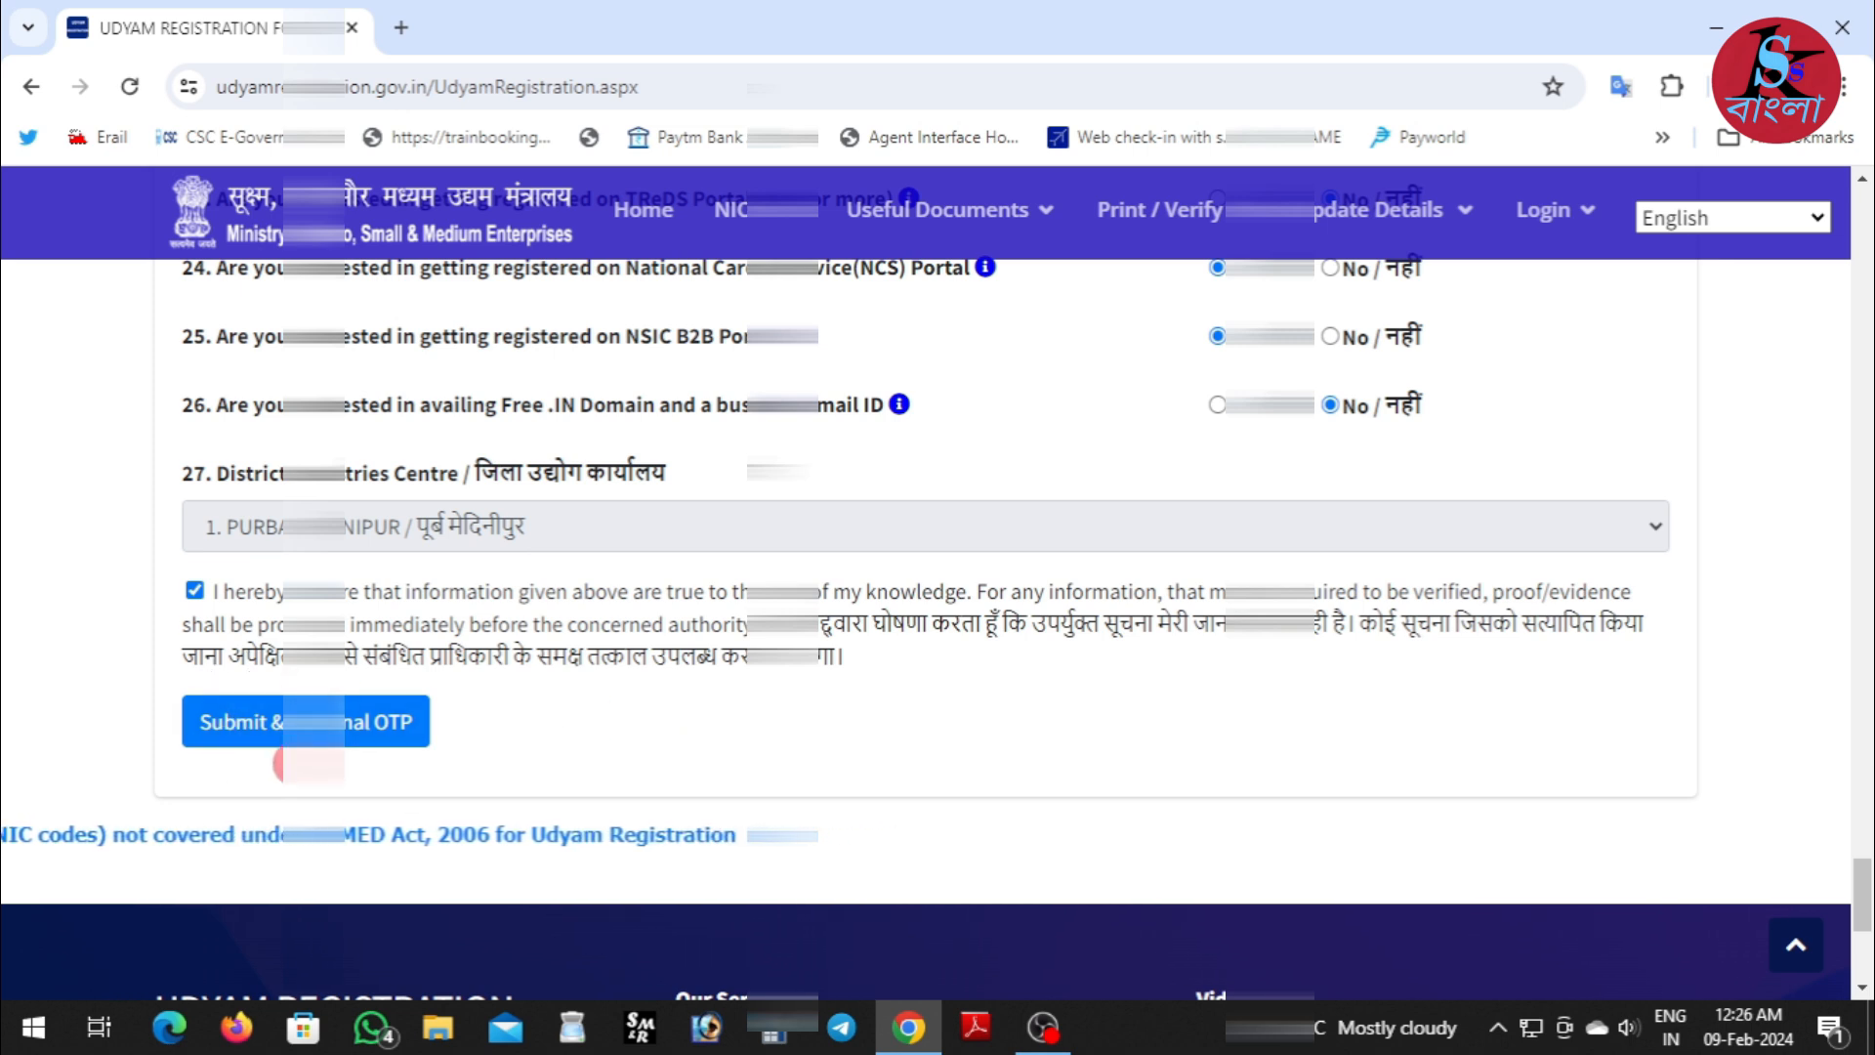
left_click(371, 750)
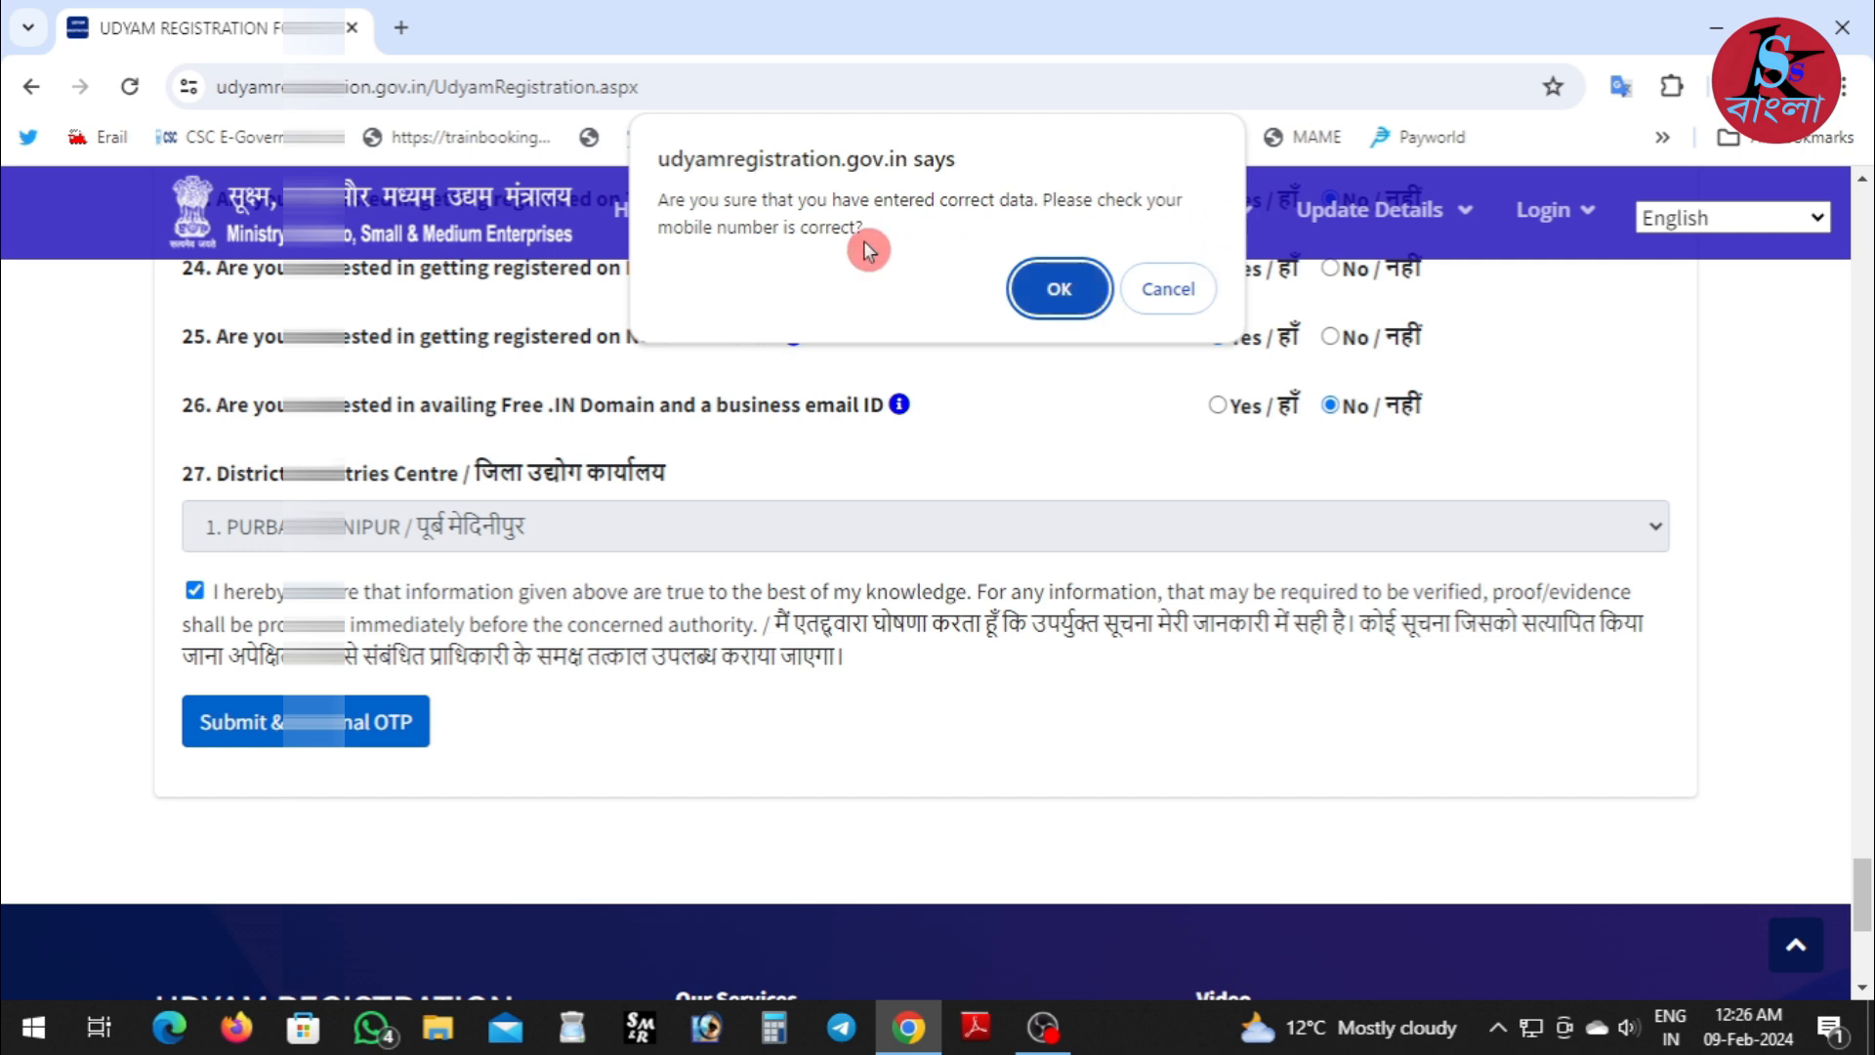
left_click(1169, 290)
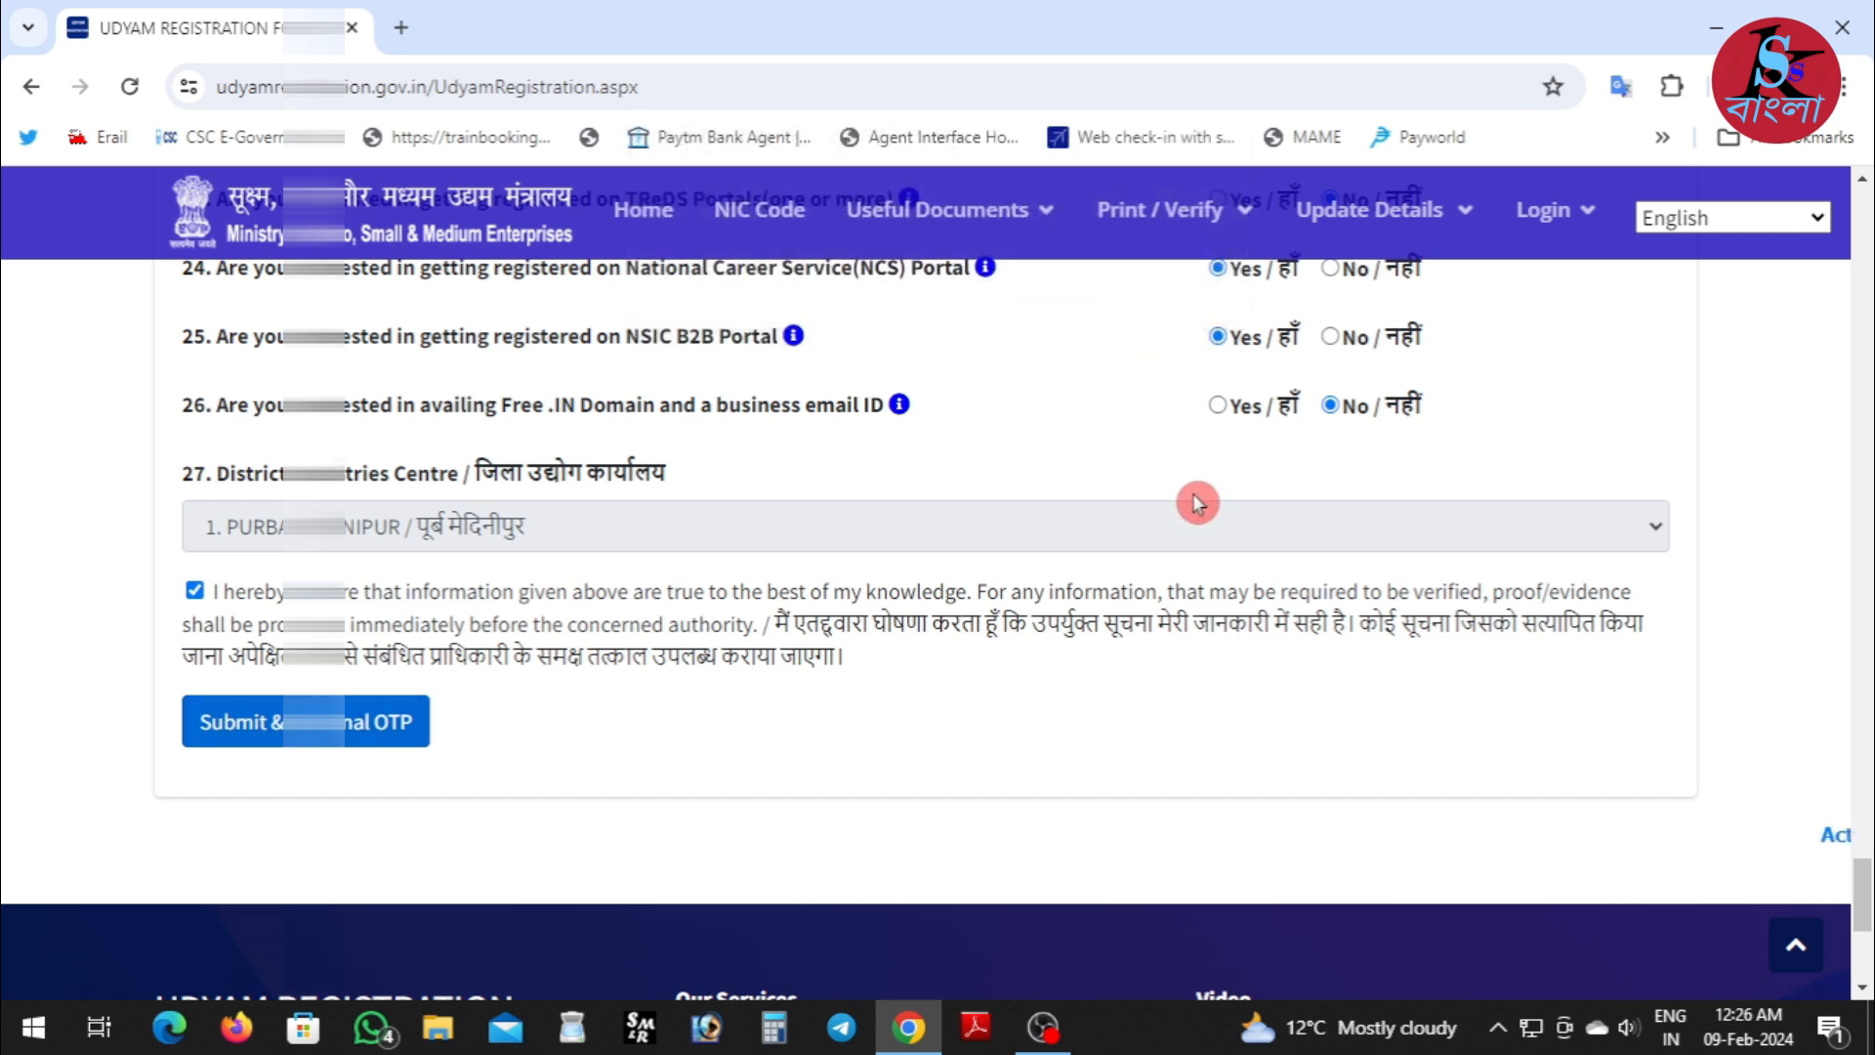
Review the entered registration details from the PAN verification and addresses through to the portal interest questions
scroll(1197, 502, "up", 15)
scroll(1207, 499, "up", 20)
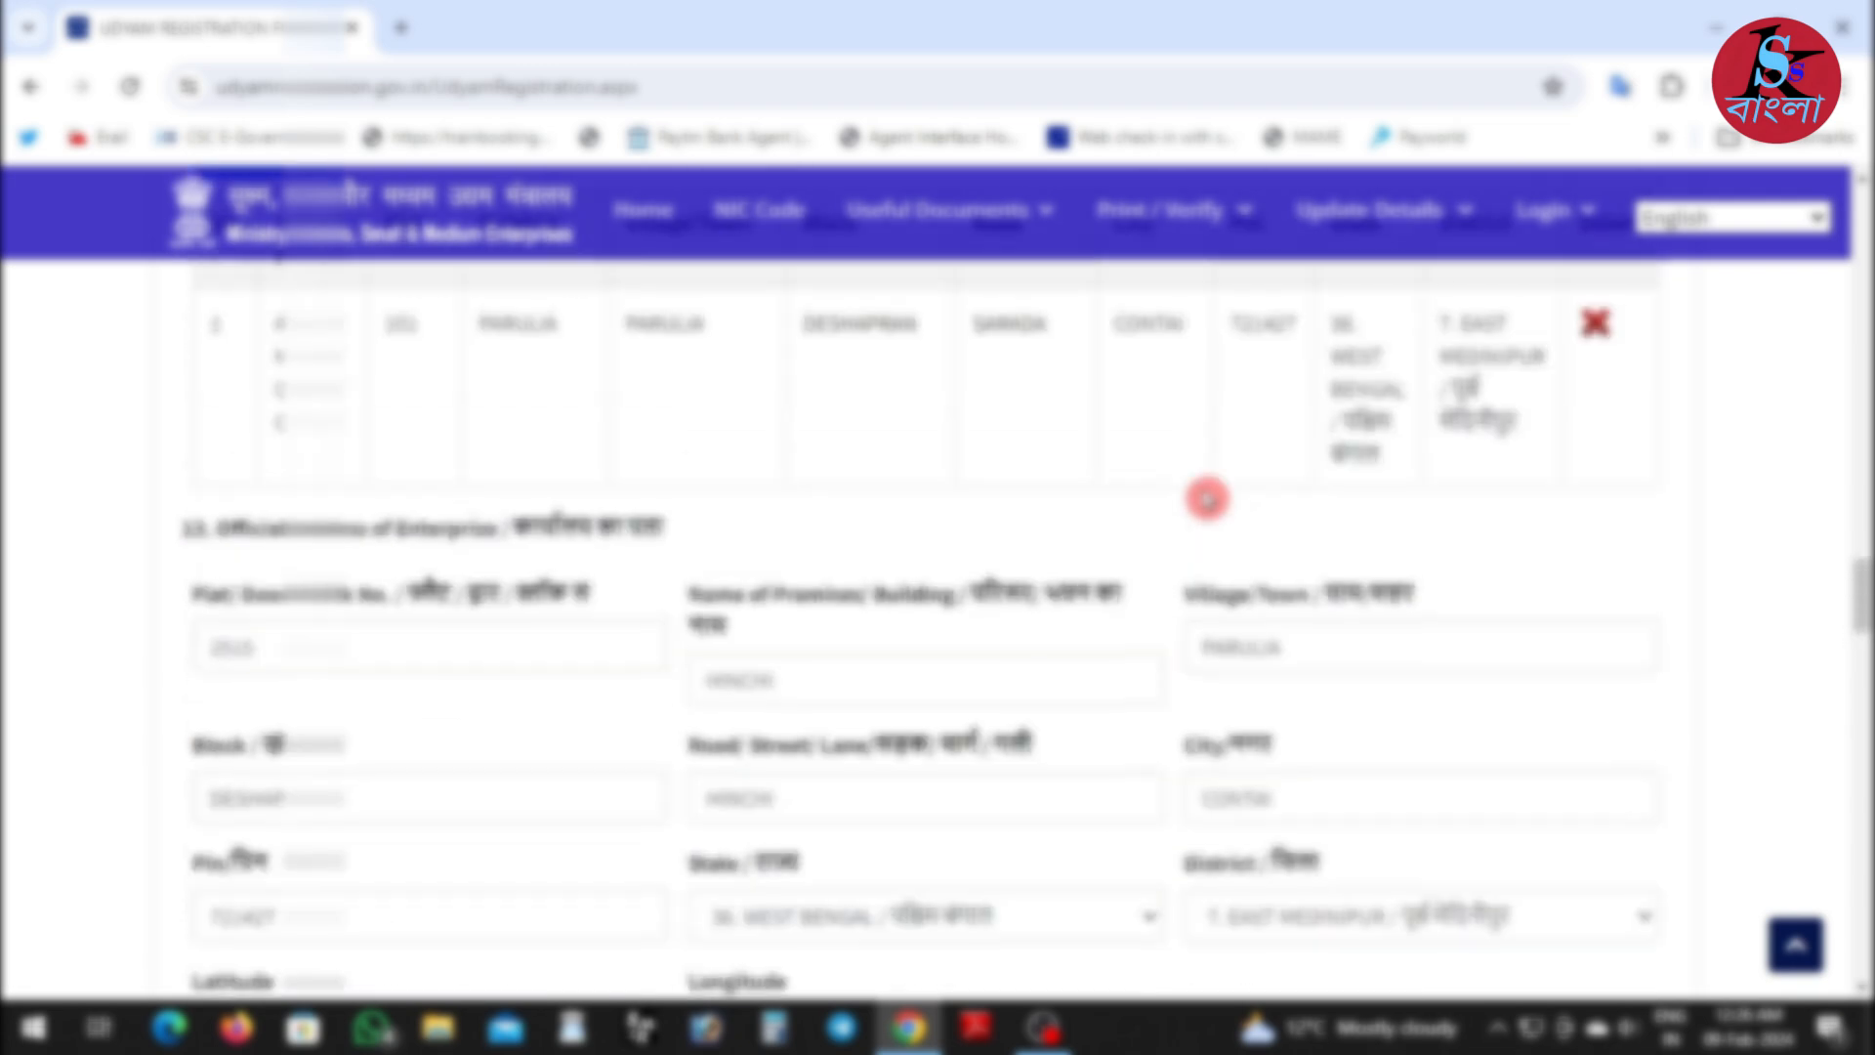
scroll(1214, 502, "up", 10)
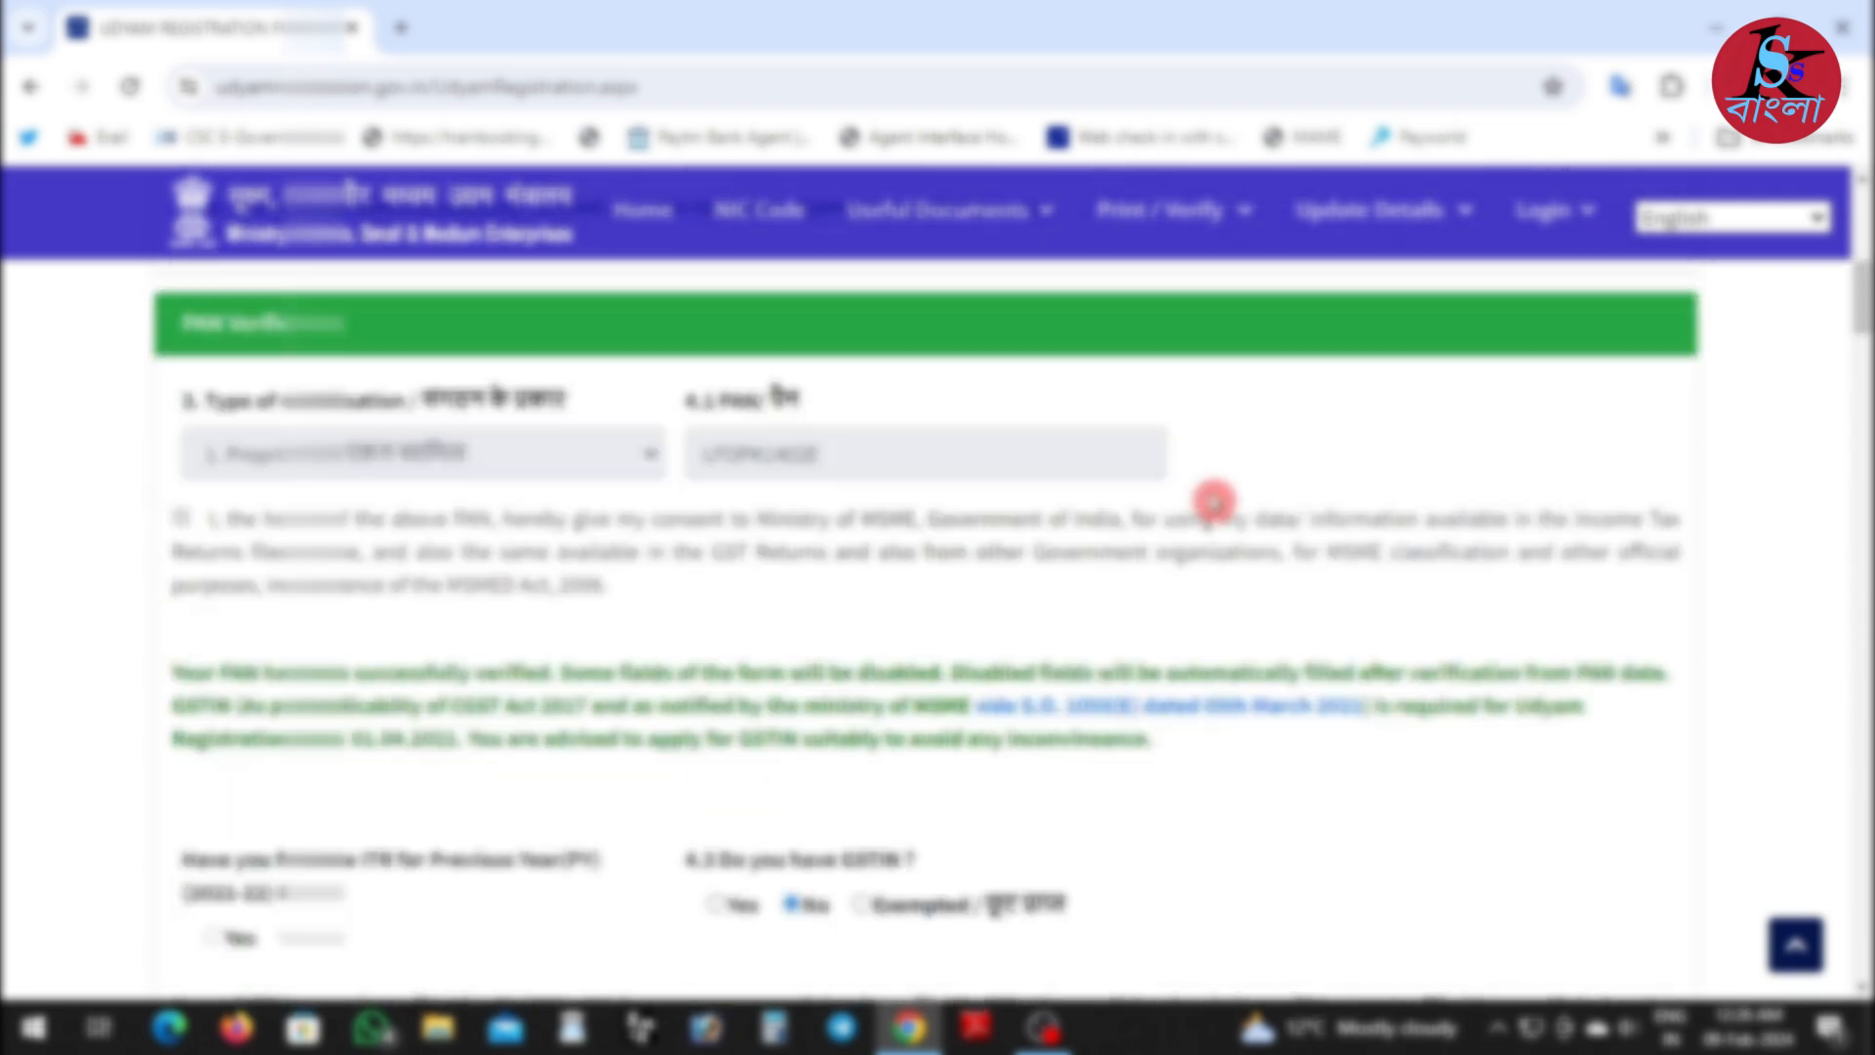
scroll(1214, 508, "down", 15)
scroll(1214, 518, "down", 20)
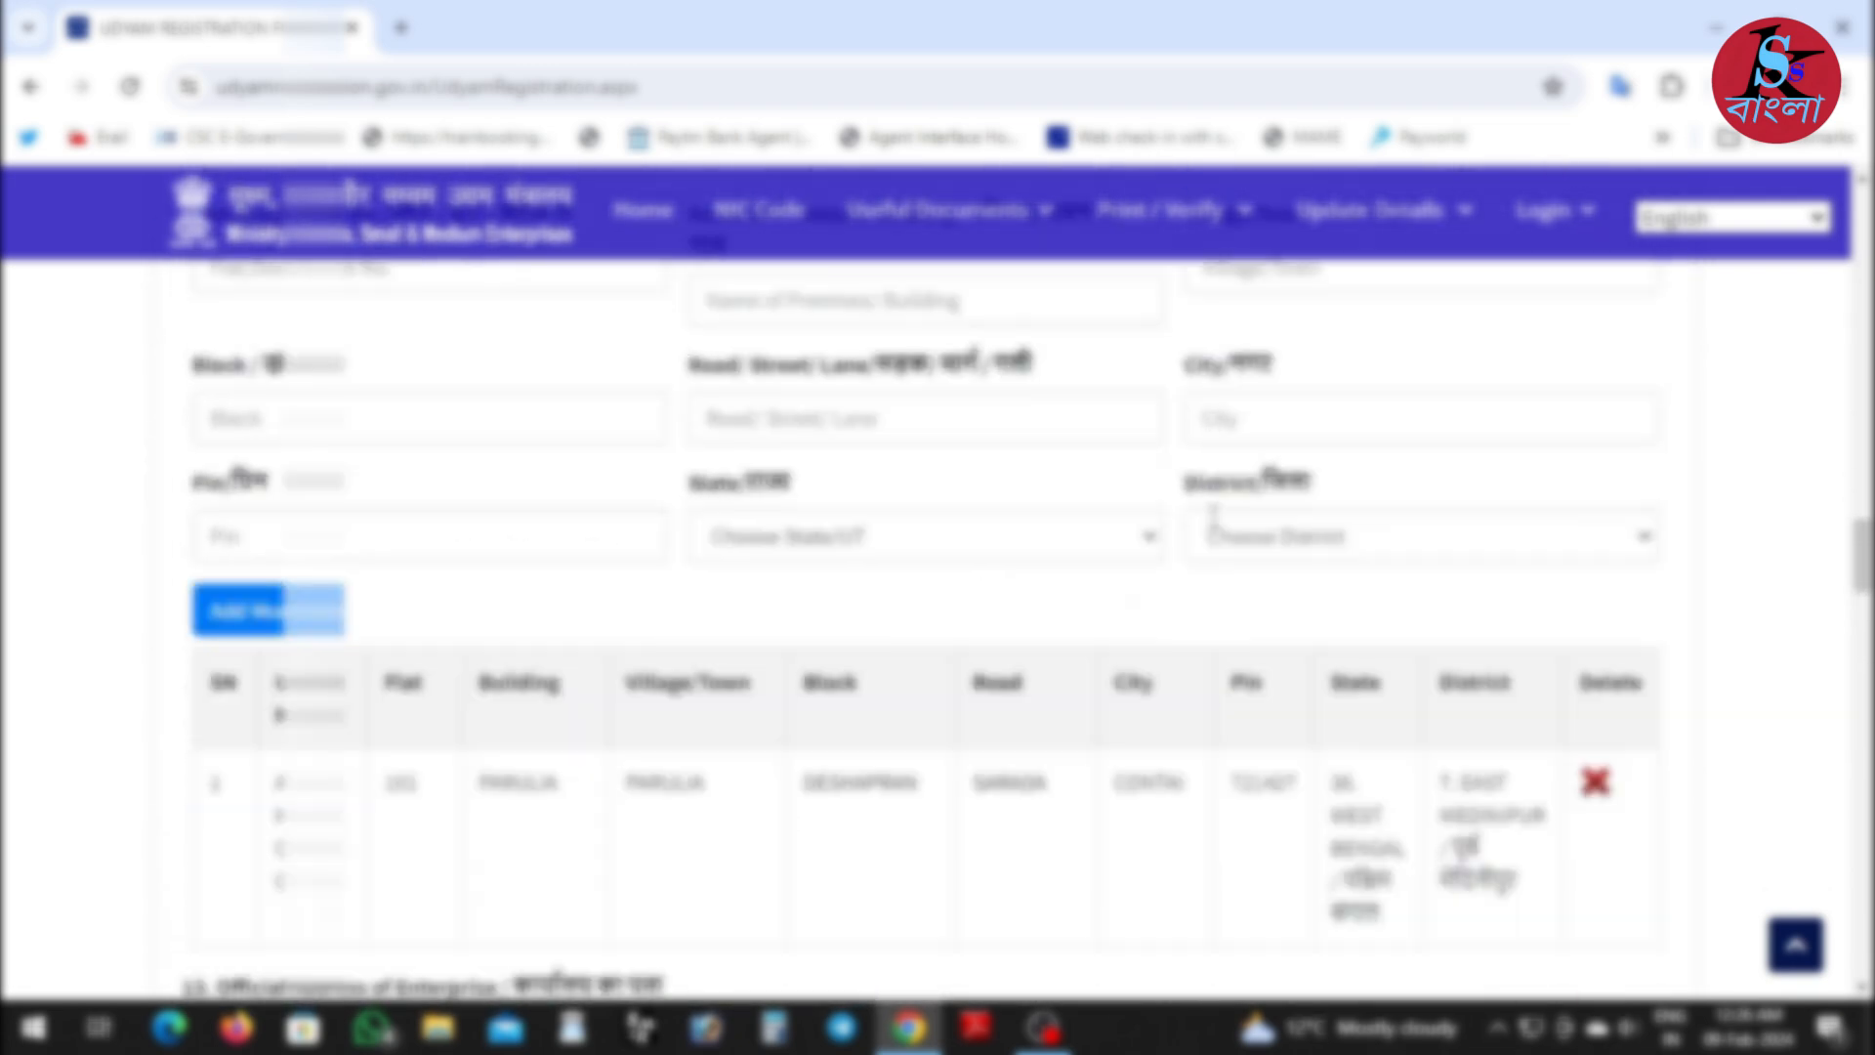
scroll(1214, 528, "down", 15)
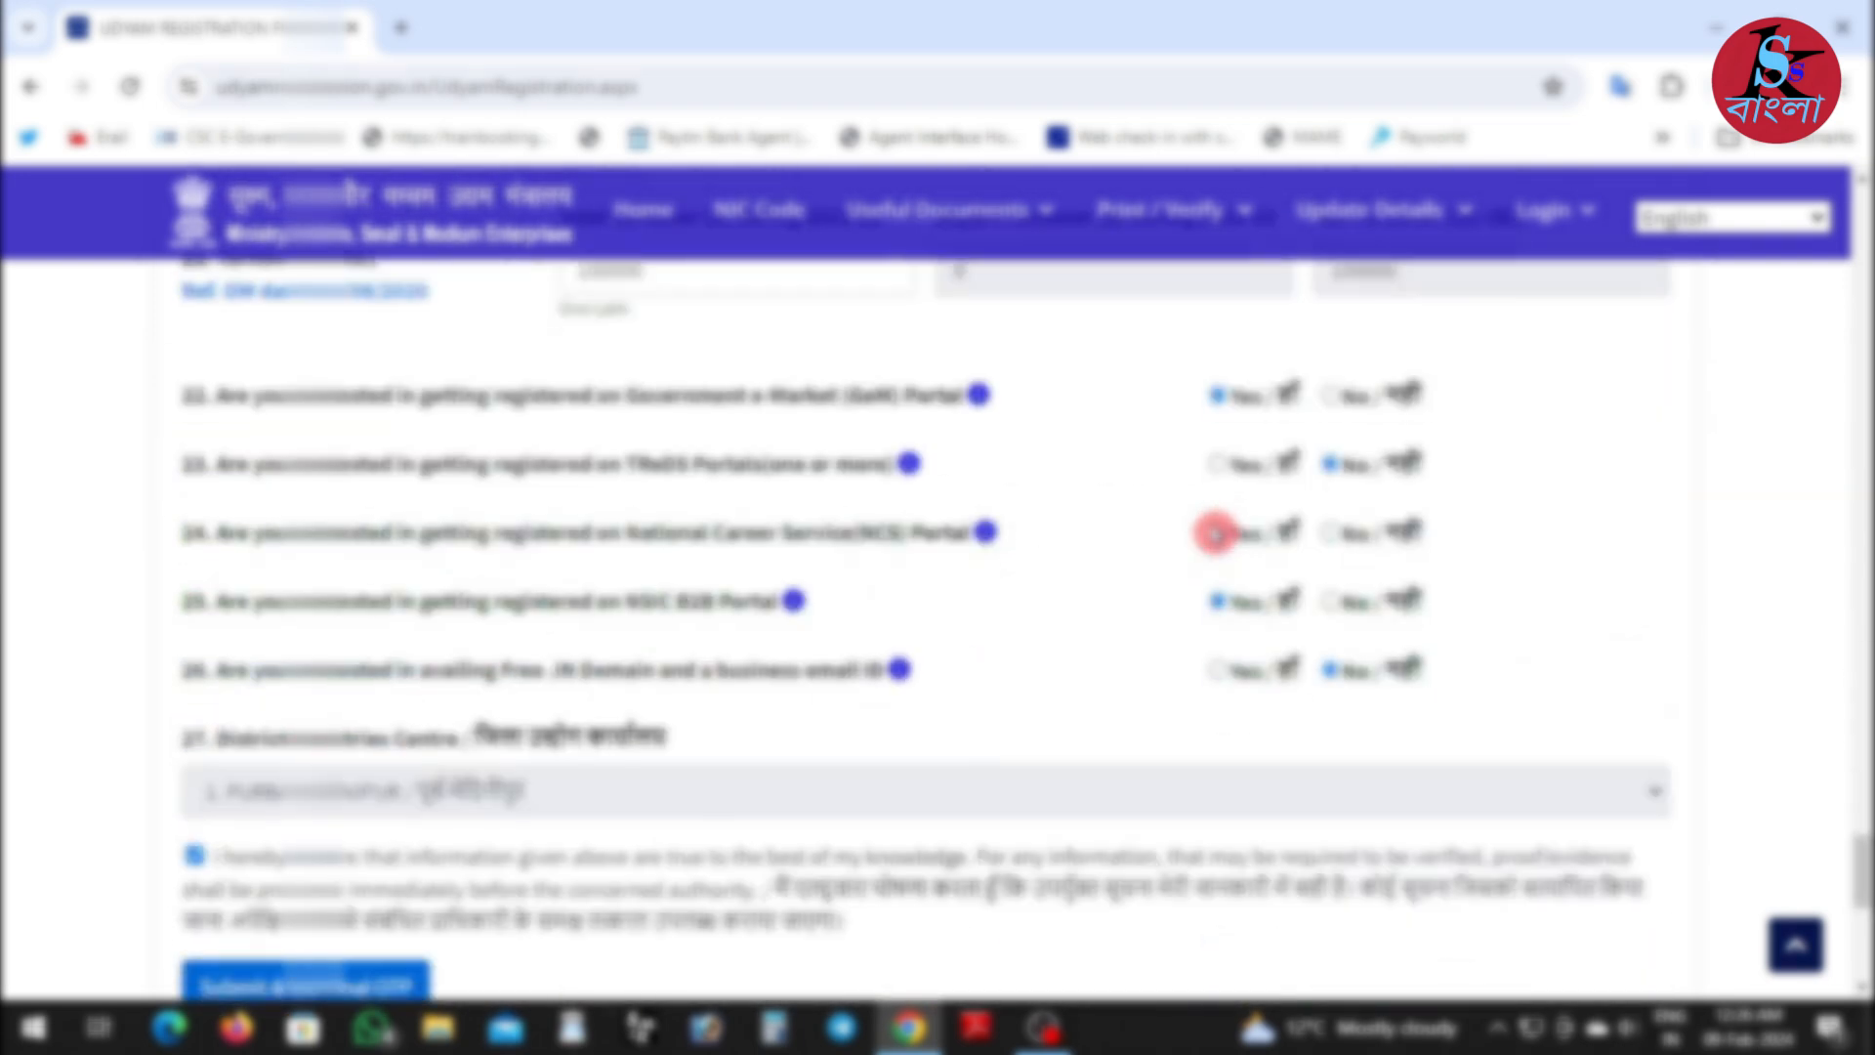
scroll(1214, 531, "up", 8)
scroll(1156, 578, "down", 5)
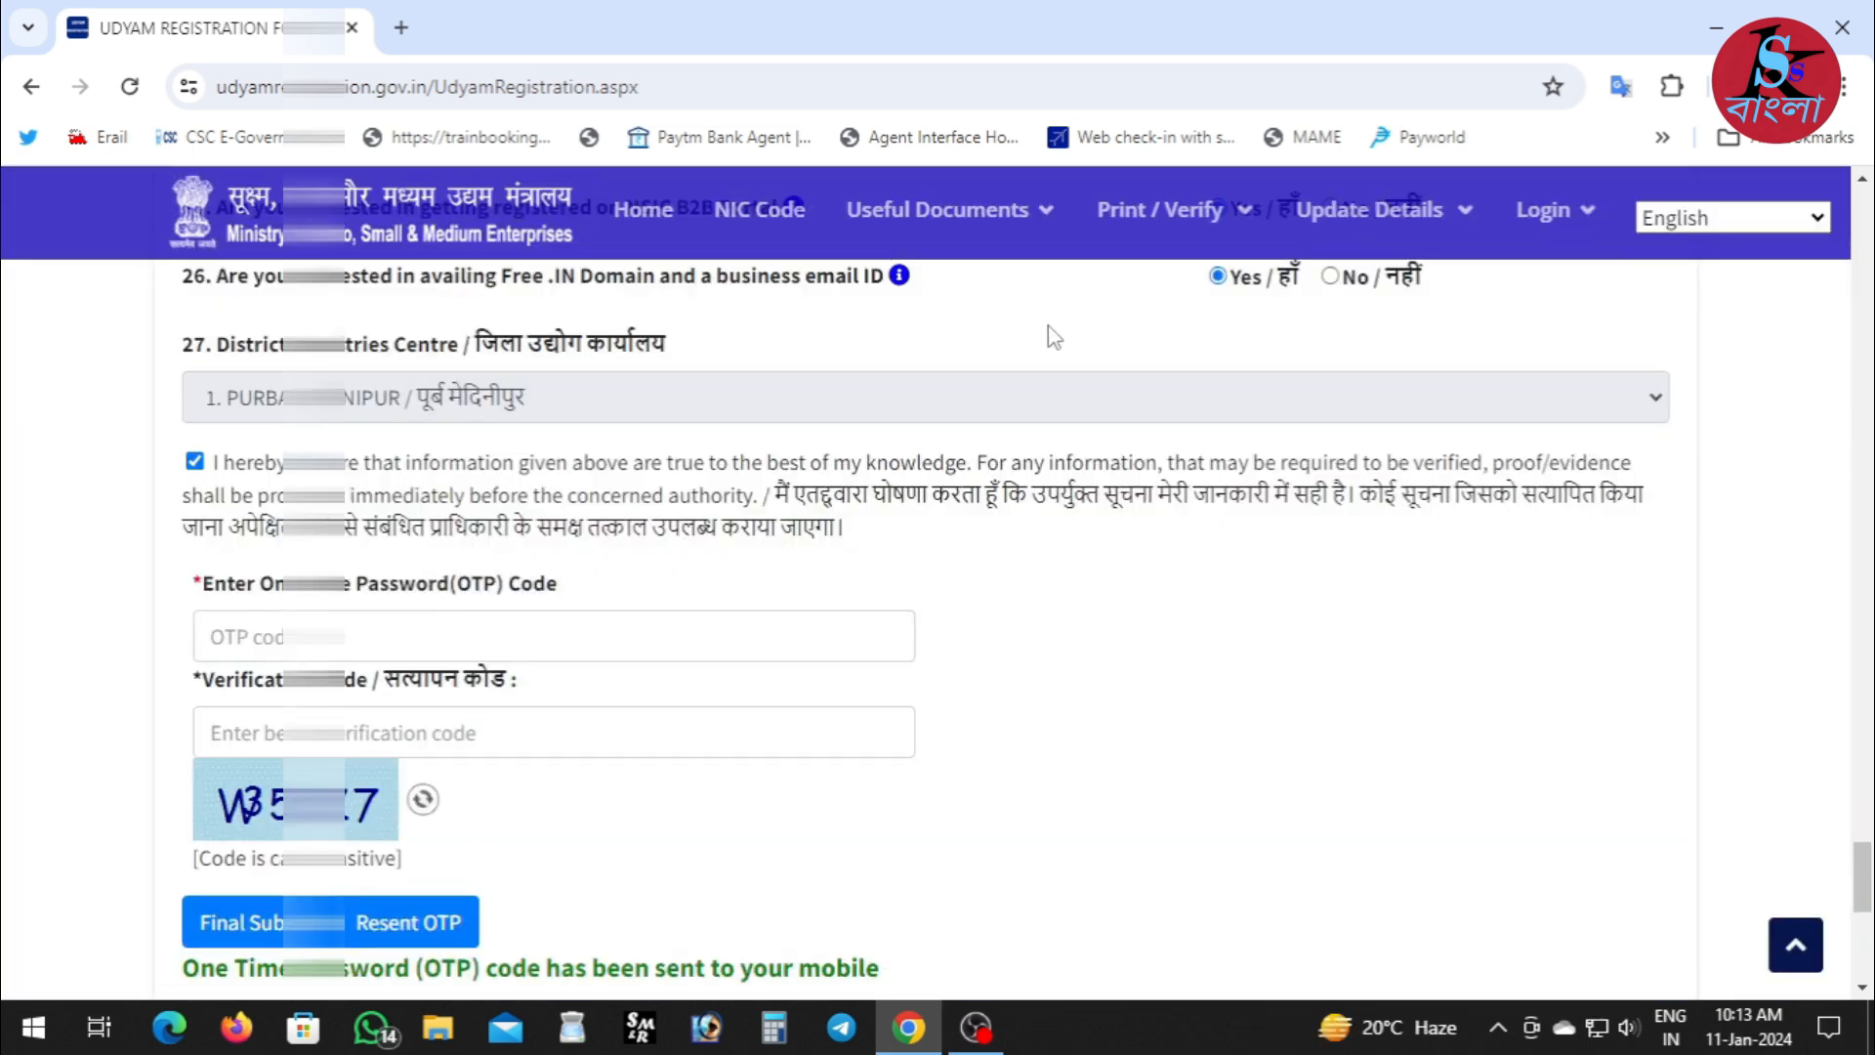
Fill in the one-time password received on the mobile and the verification code from the captcha image
scroll(1053, 337, "down", 1)
left_click(280, 496)
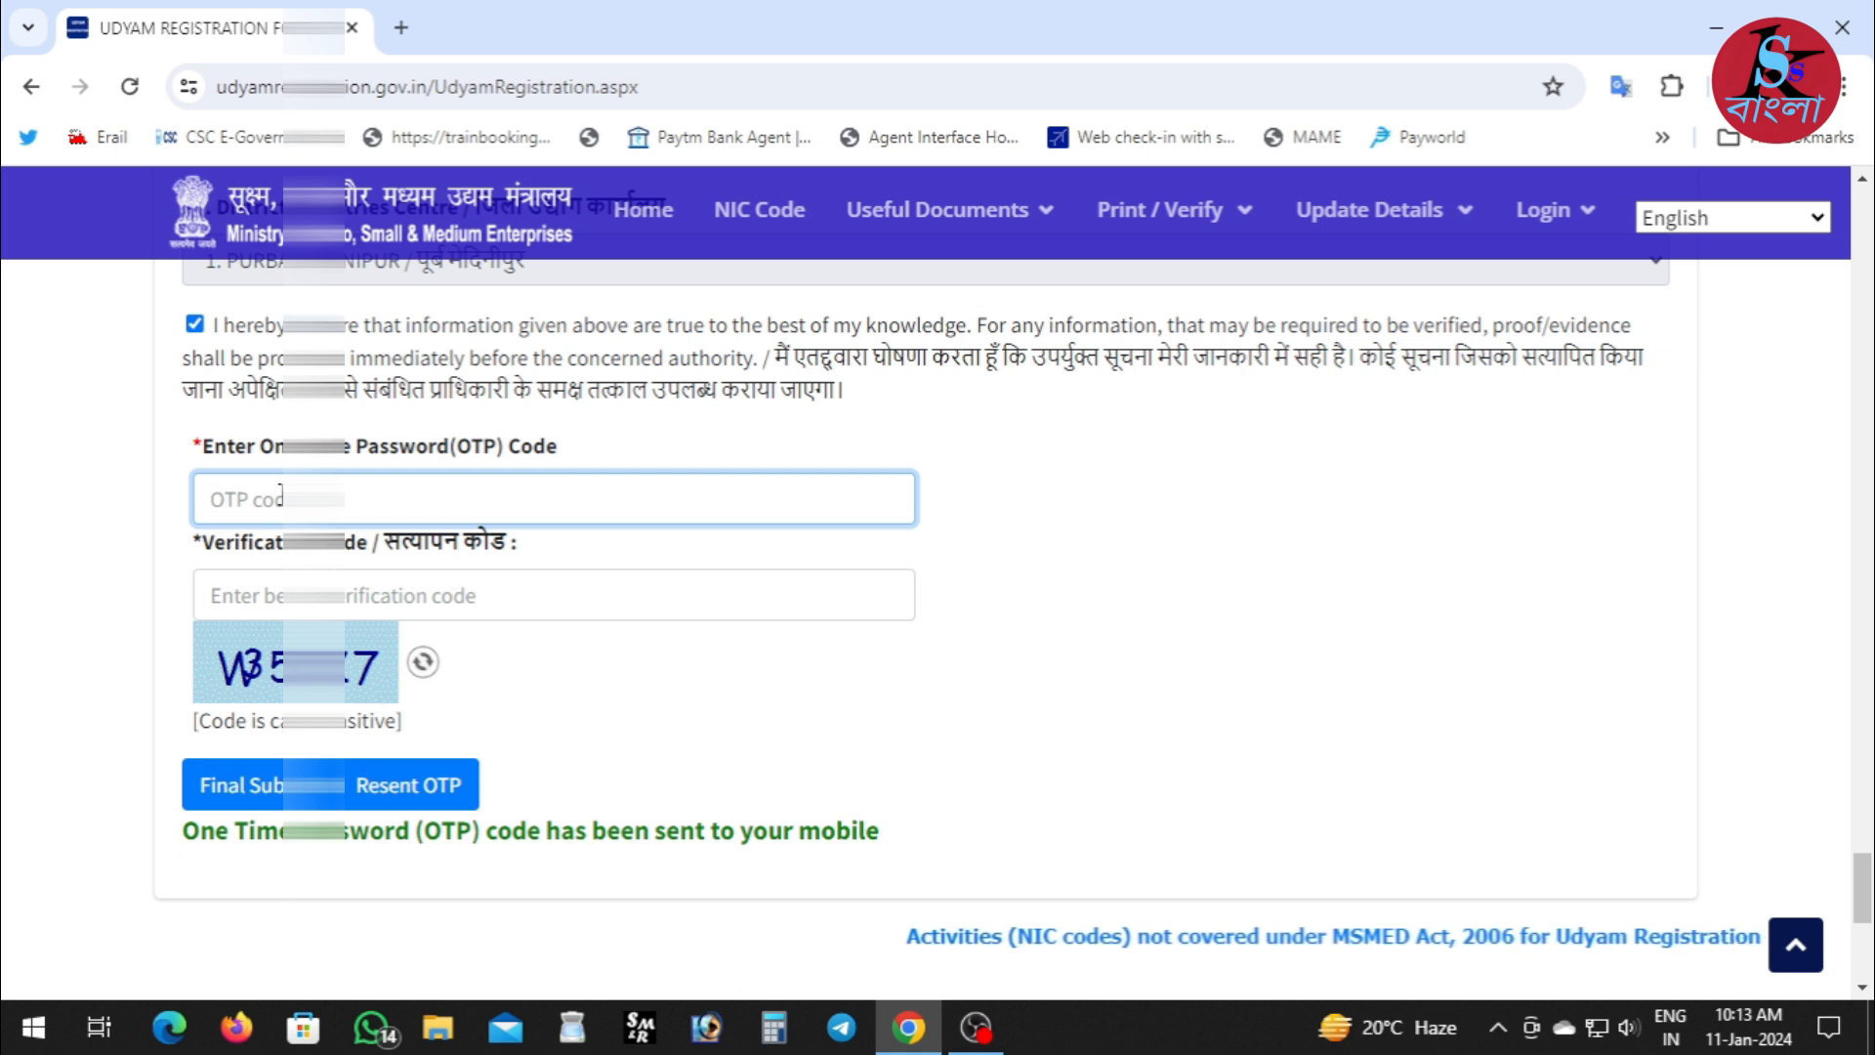
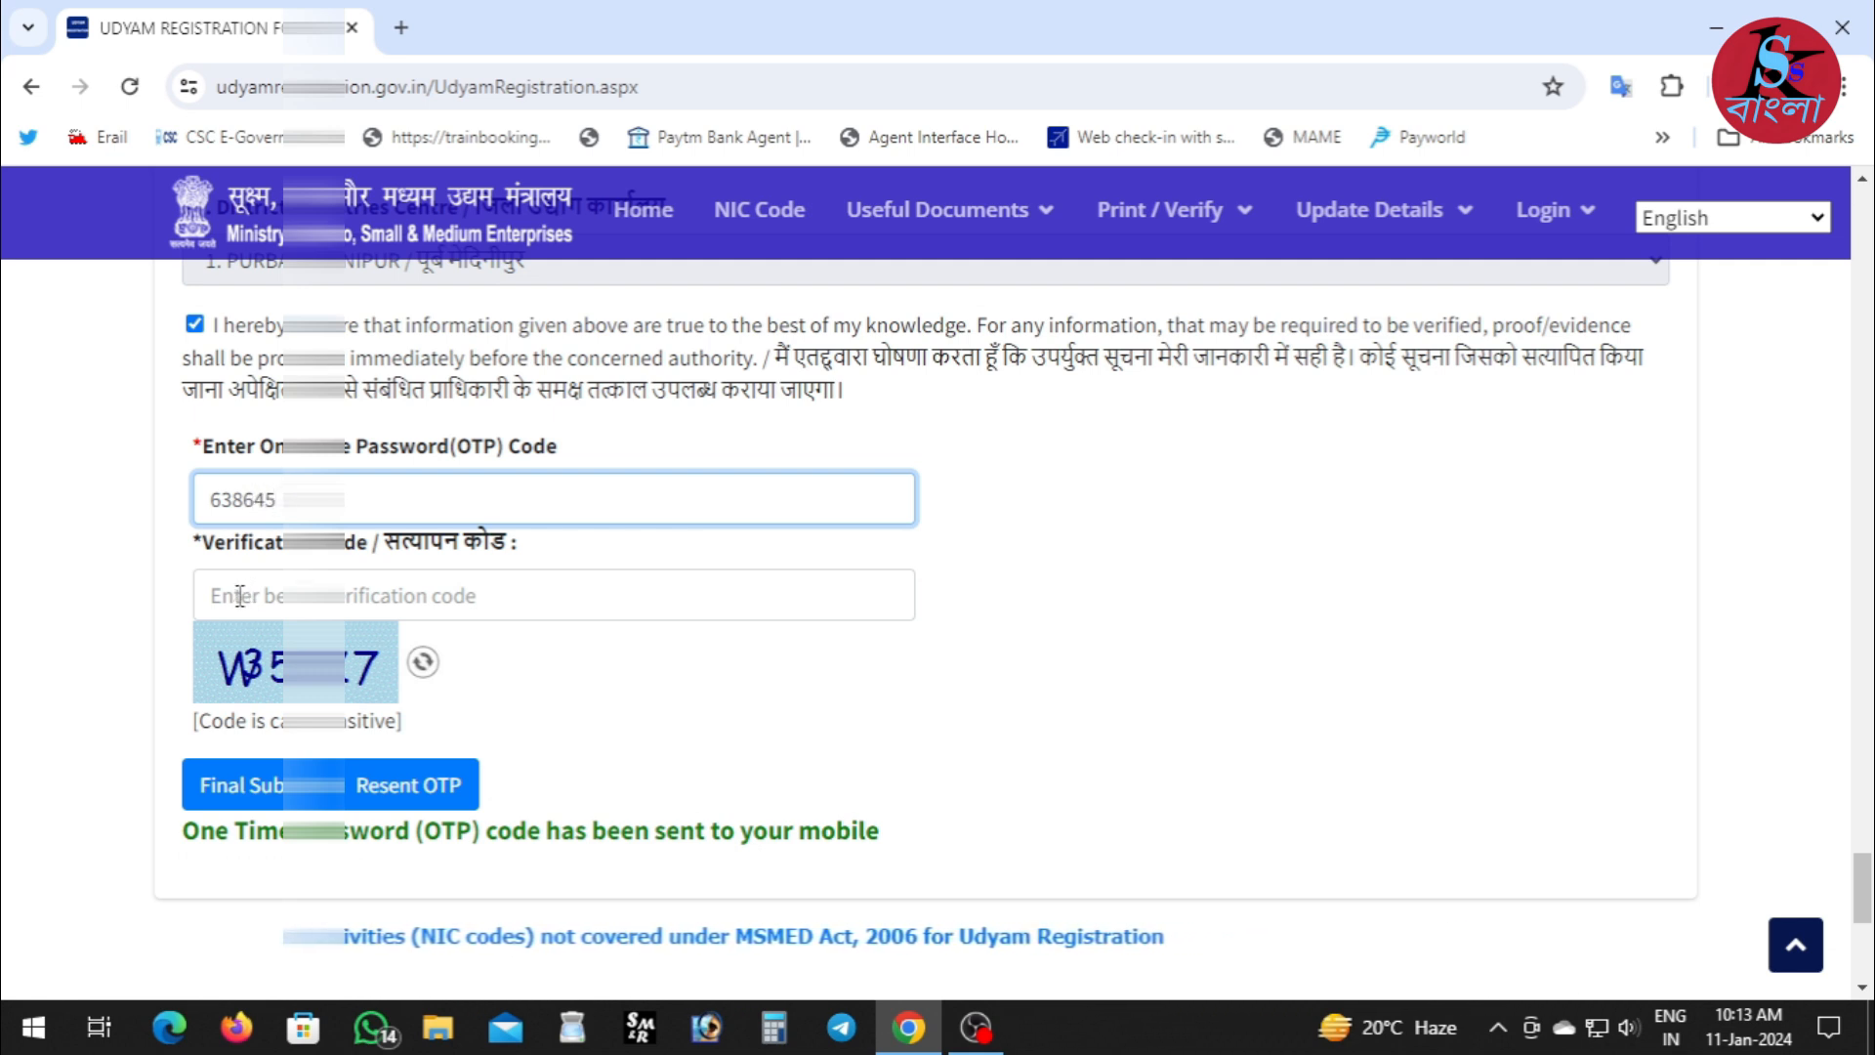
left_click_drag(214, 445, 485, 452)
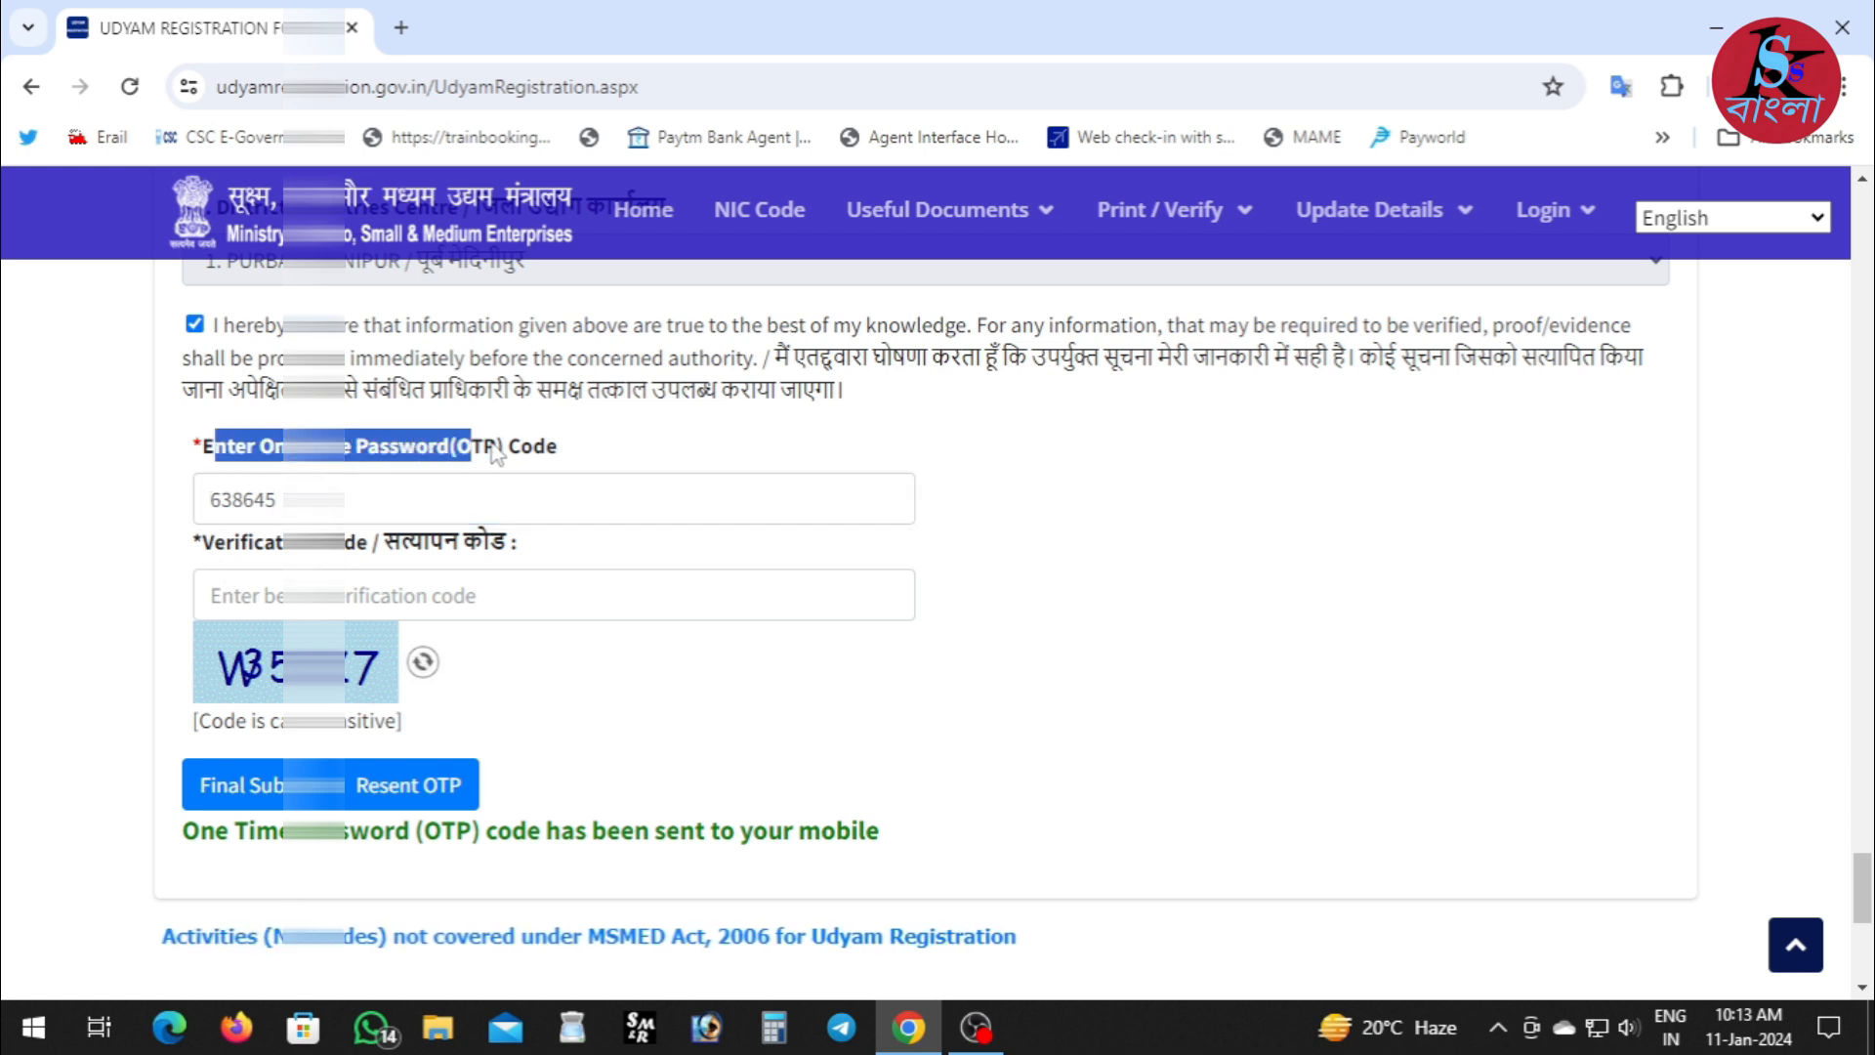
left_click(359, 486)
left_click_drag(234, 555, 459, 543)
left_click(347, 591)
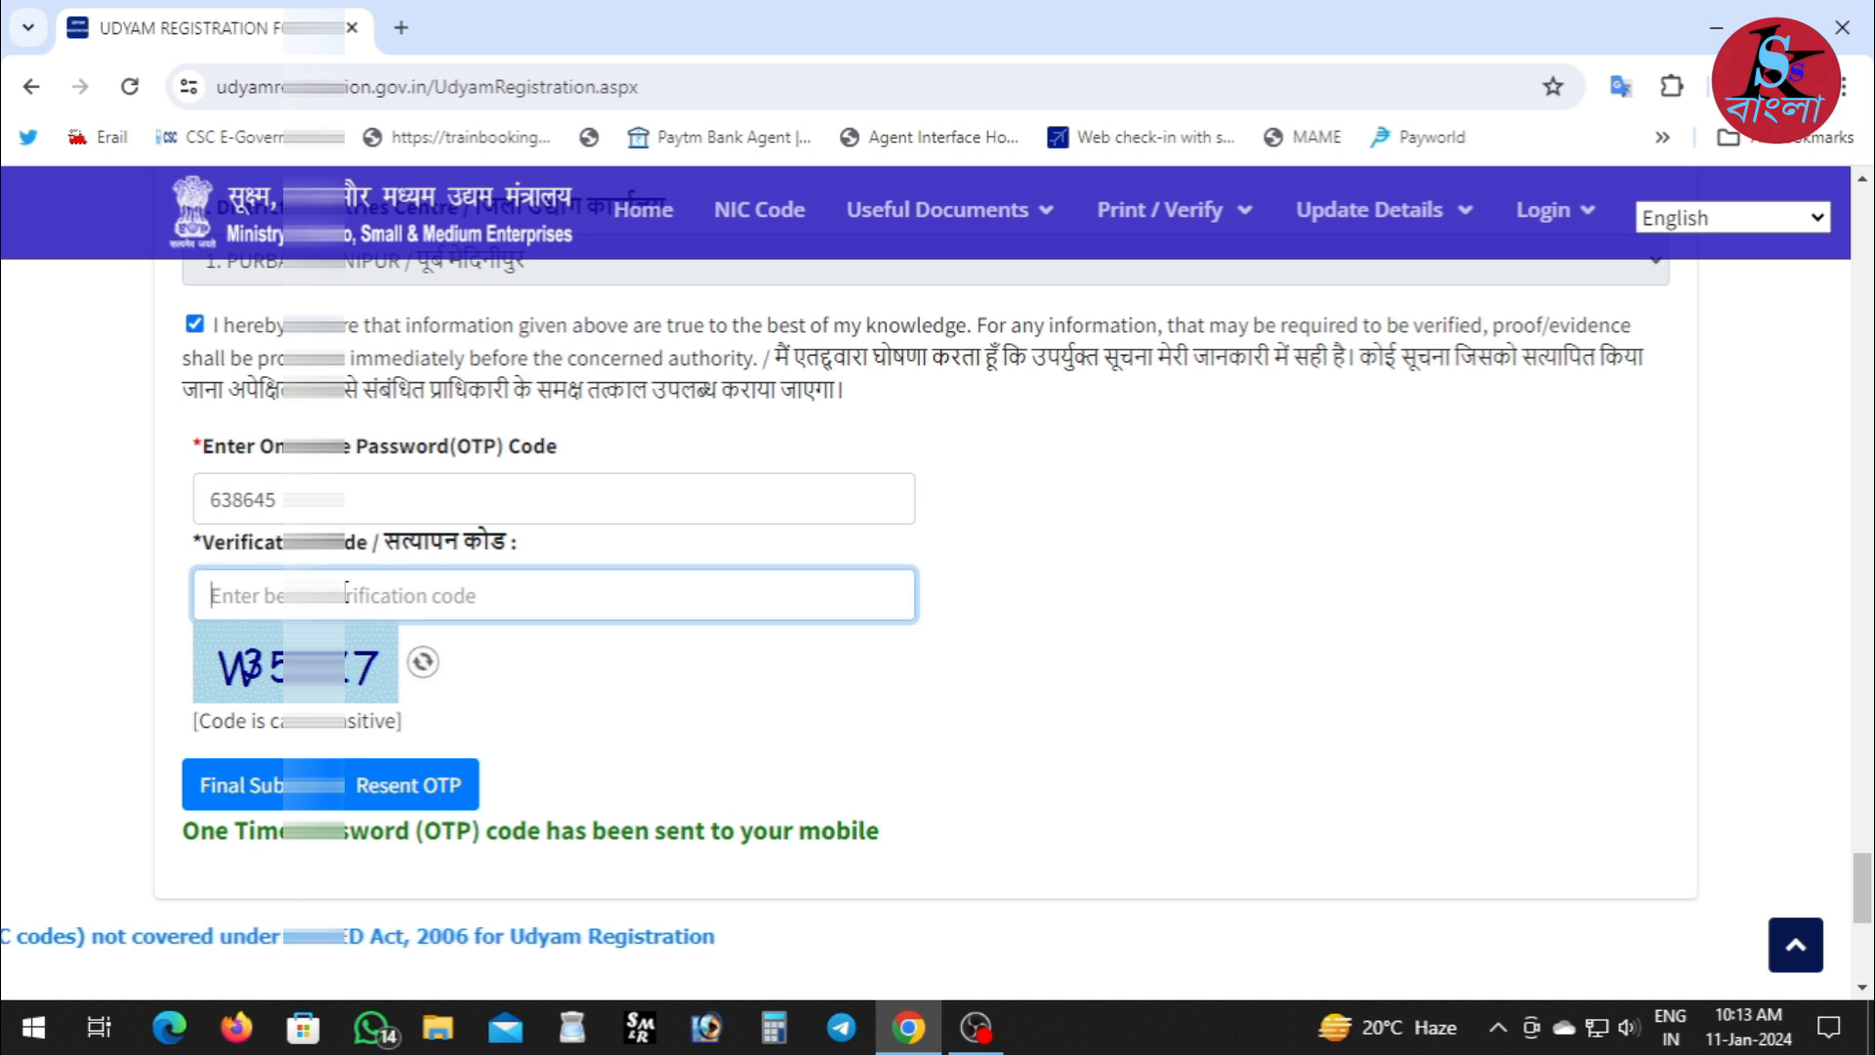
type("S8ZF")
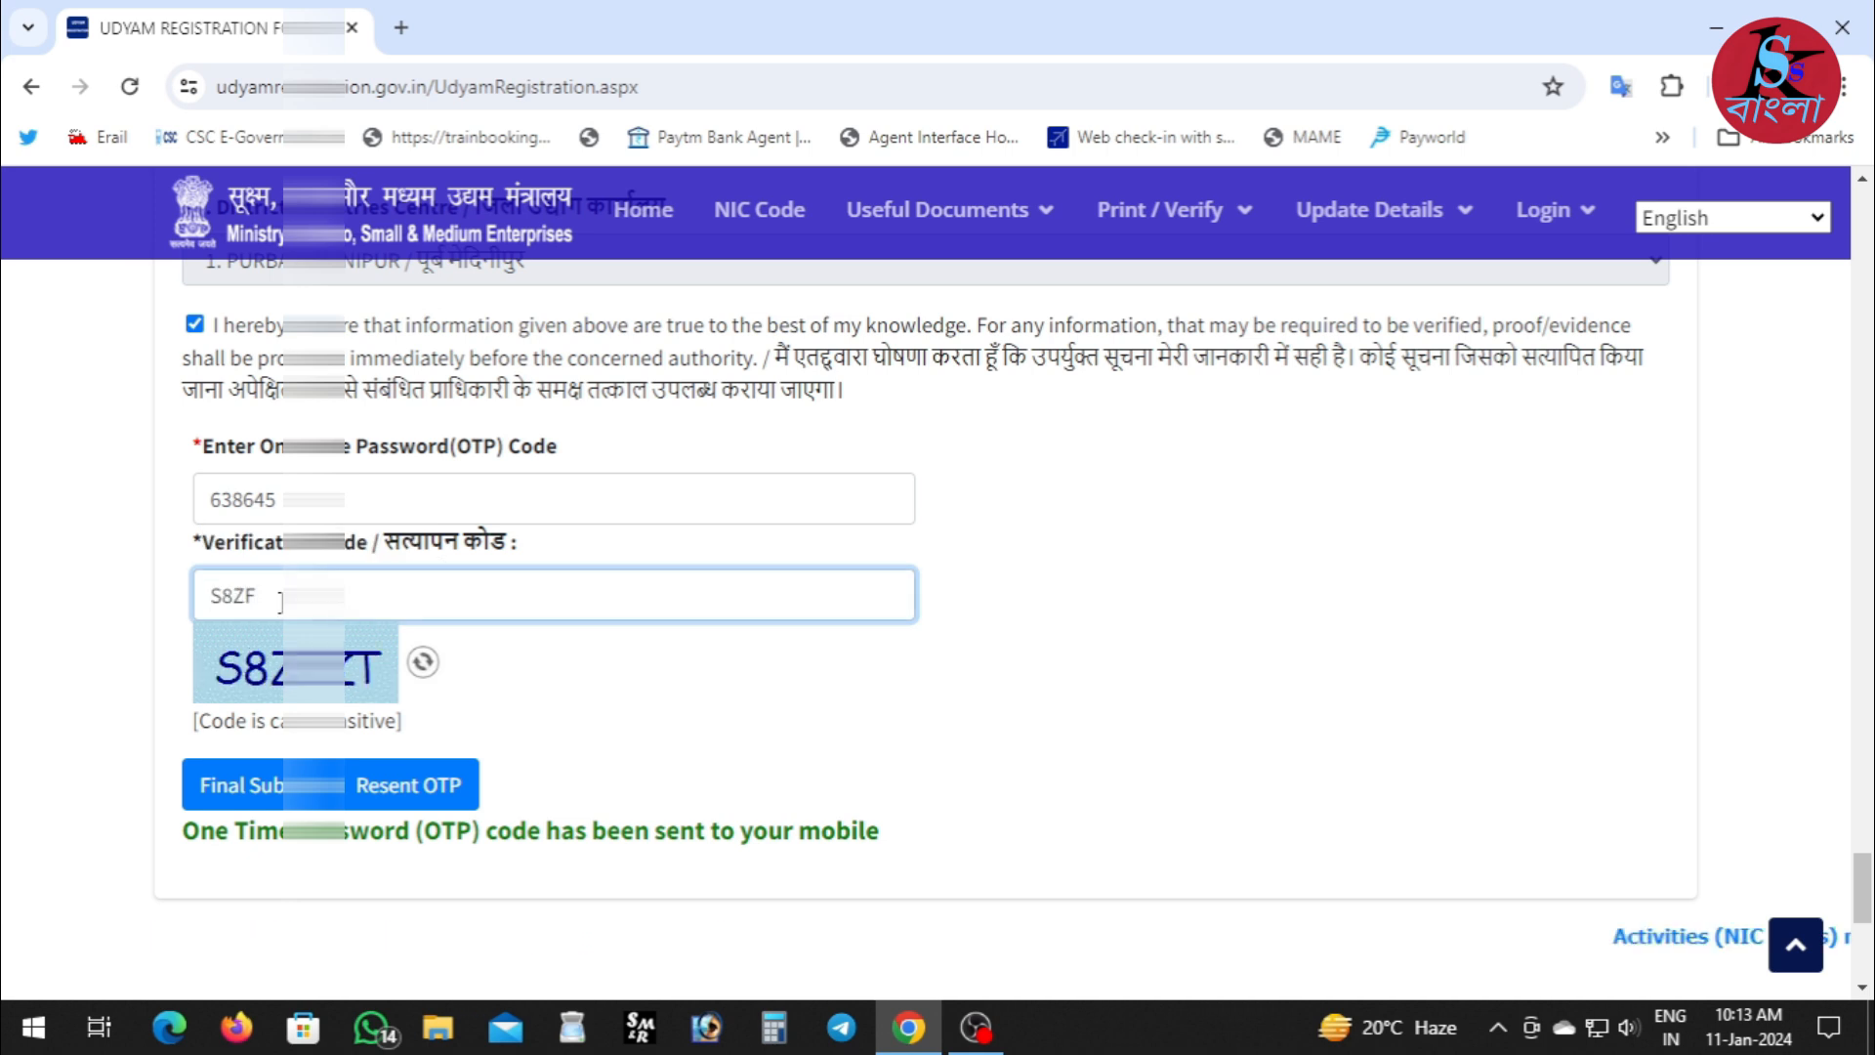
type("ZT")
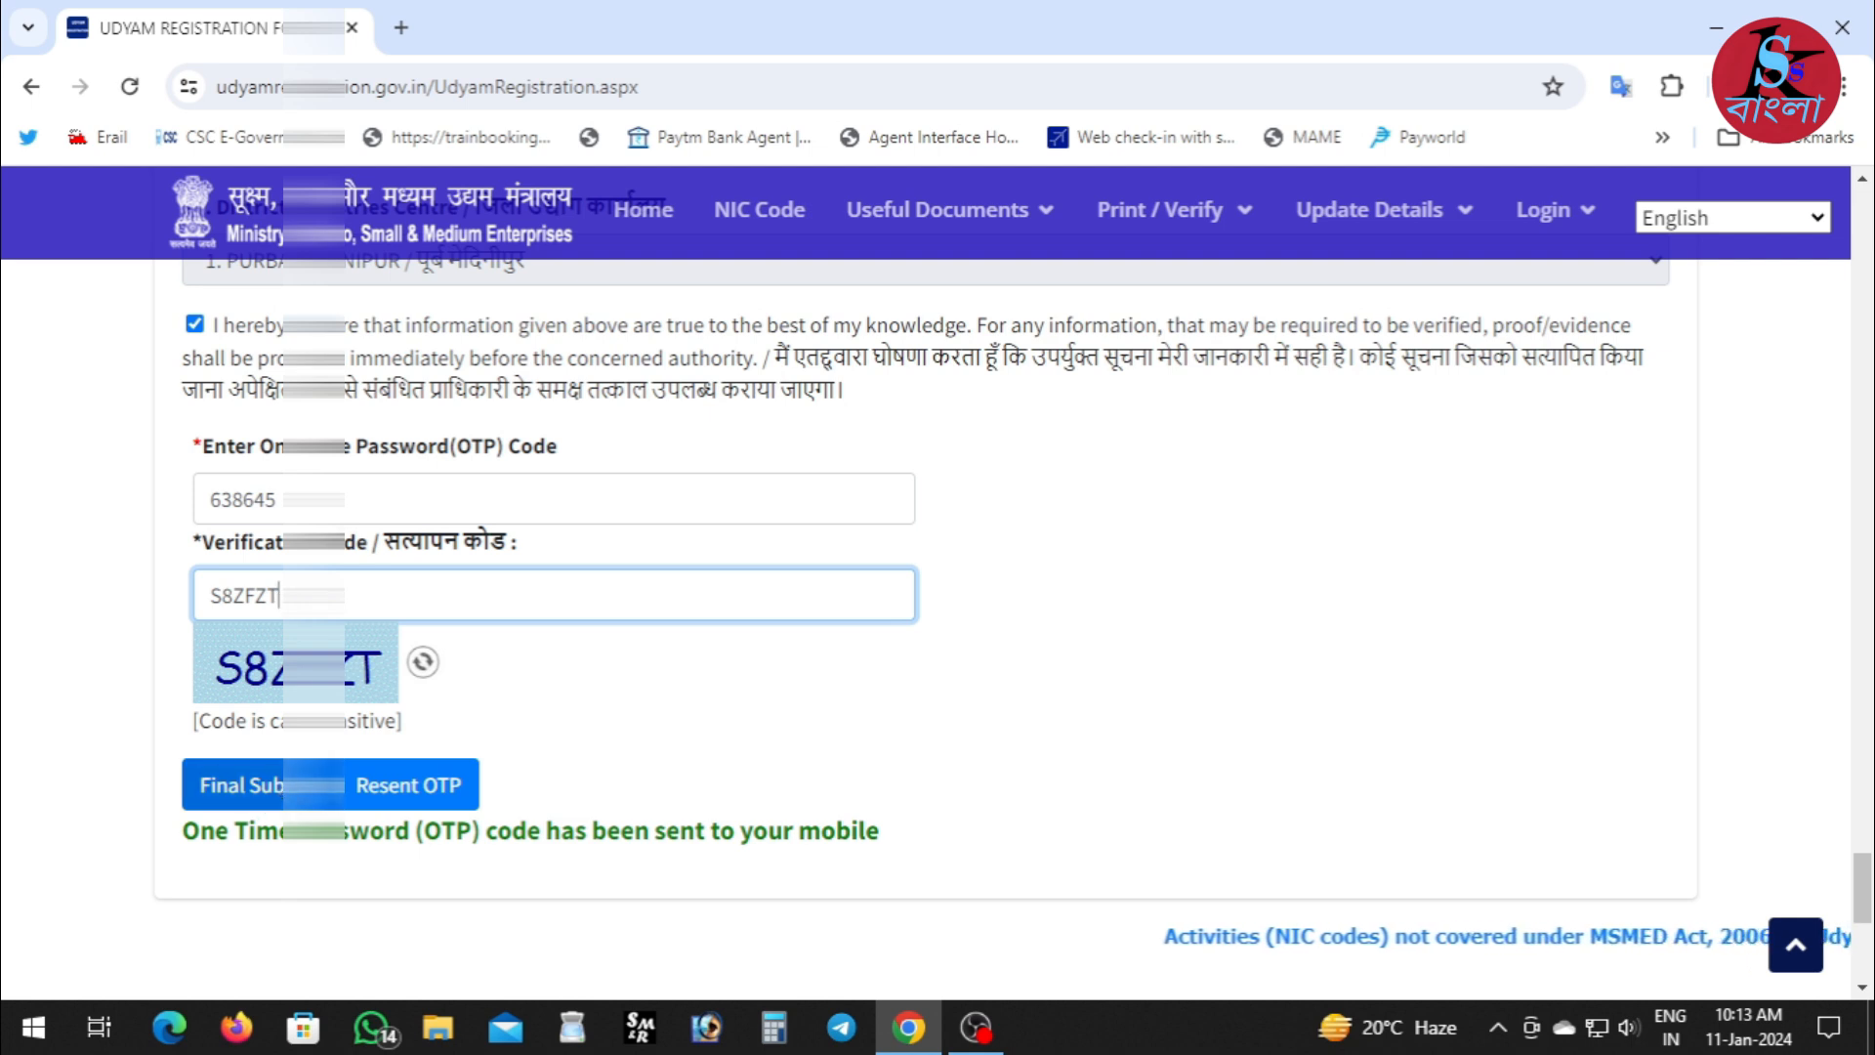
Make the final submission of the Udyam registration and confirm that the entered data is correct
left_click(269, 796)
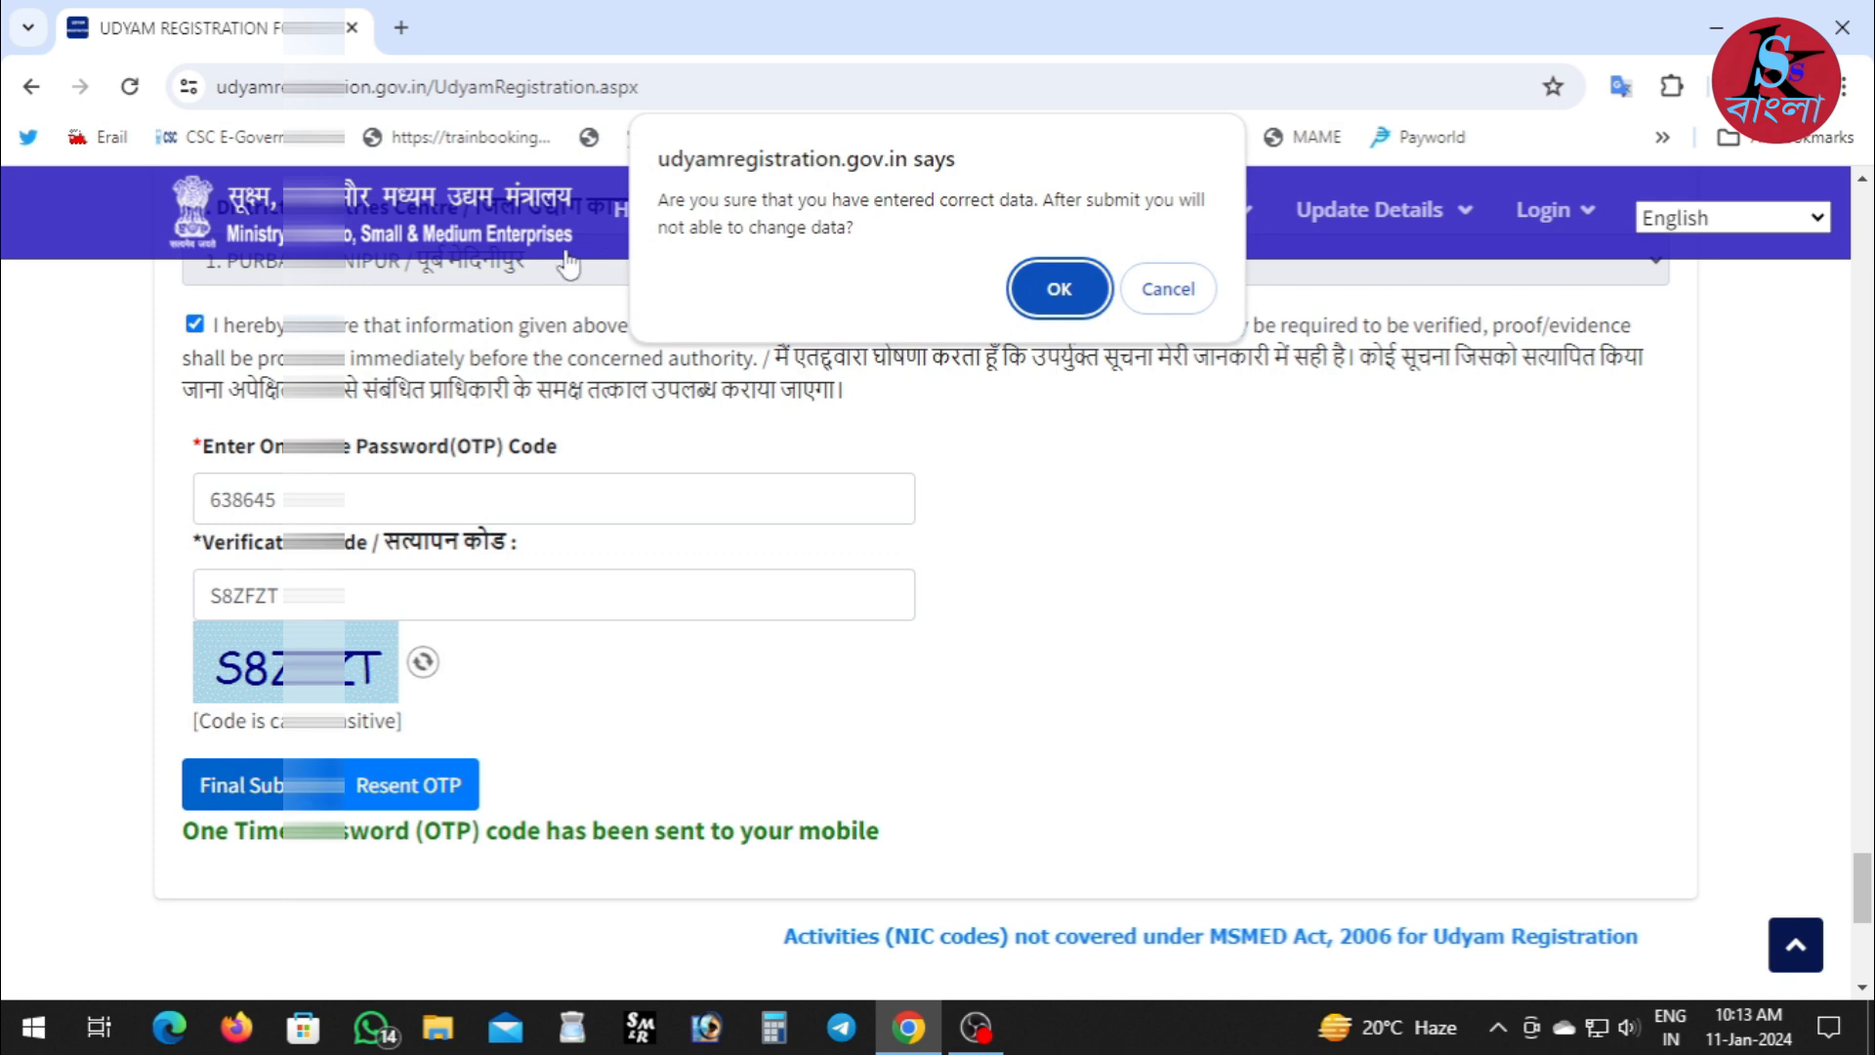
left_click_drag(659, 198, 924, 221)
left_click(1063, 288)
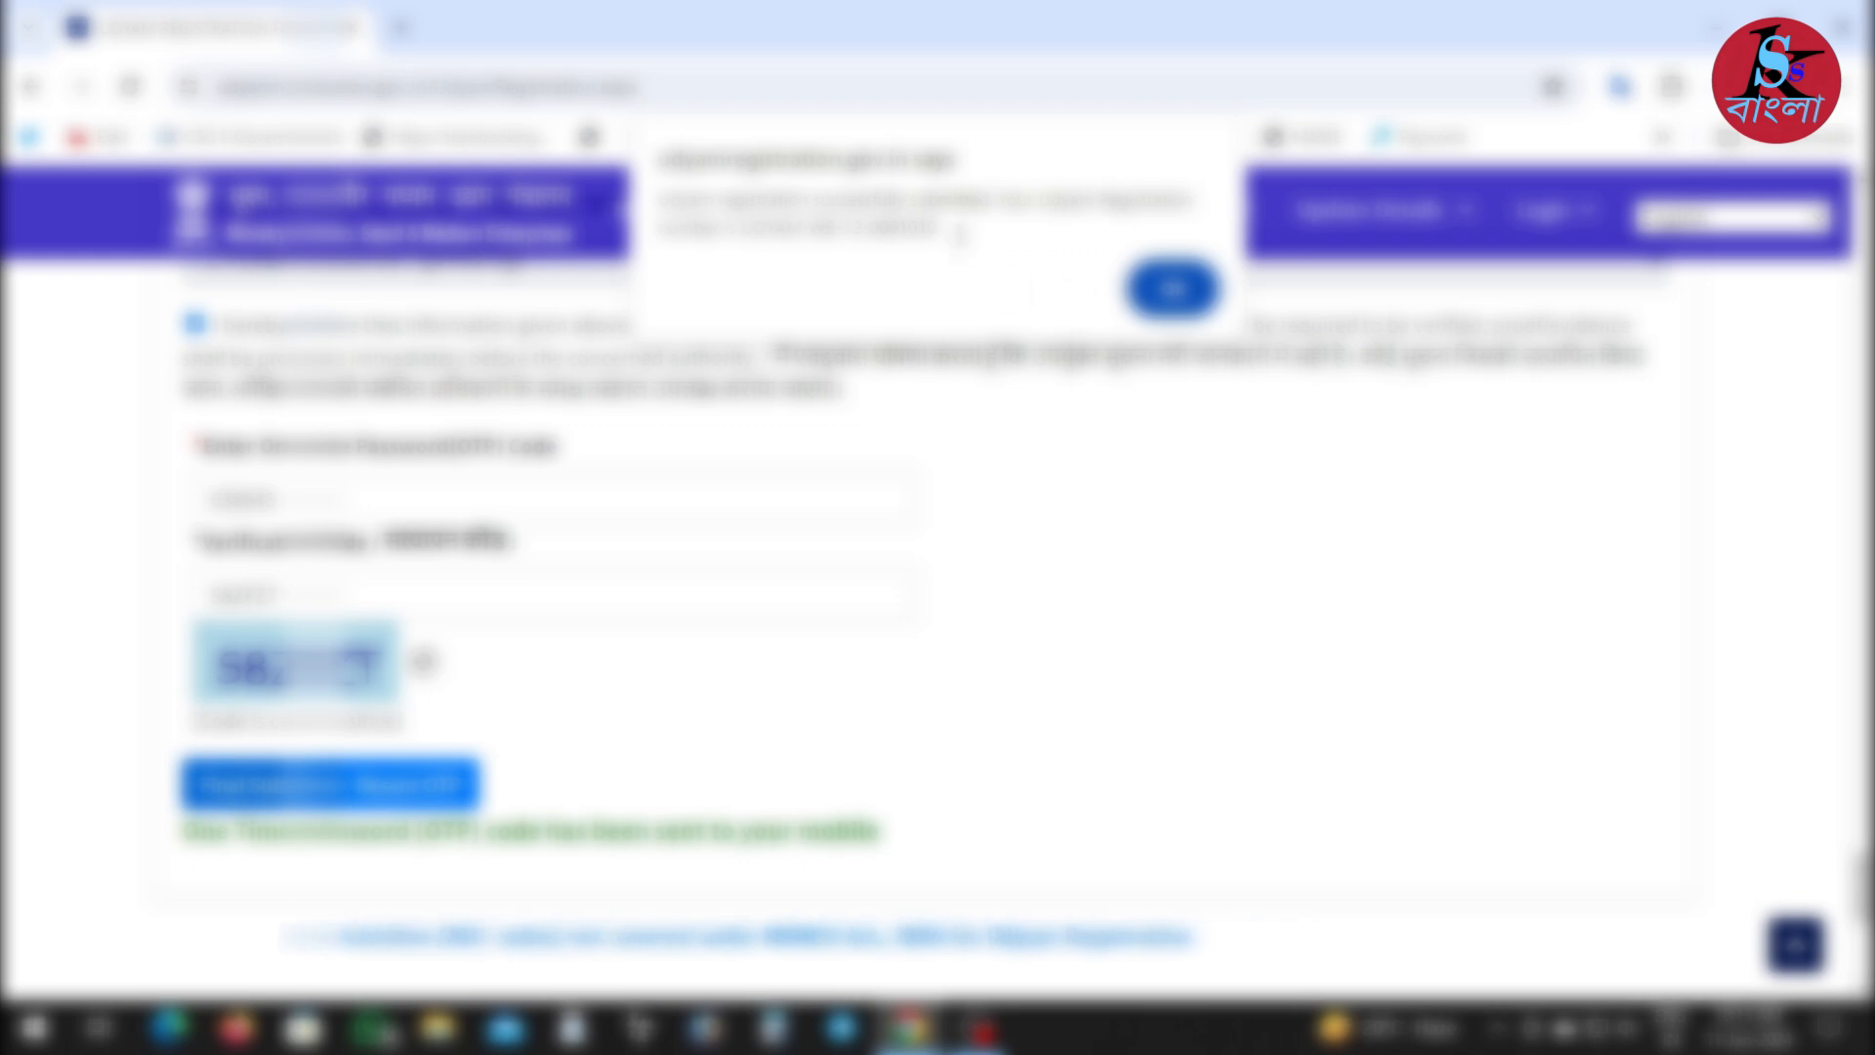
Select the new Udyam registration number in the submission message and dismiss the message
left_click_drag(949, 230, 744, 231)
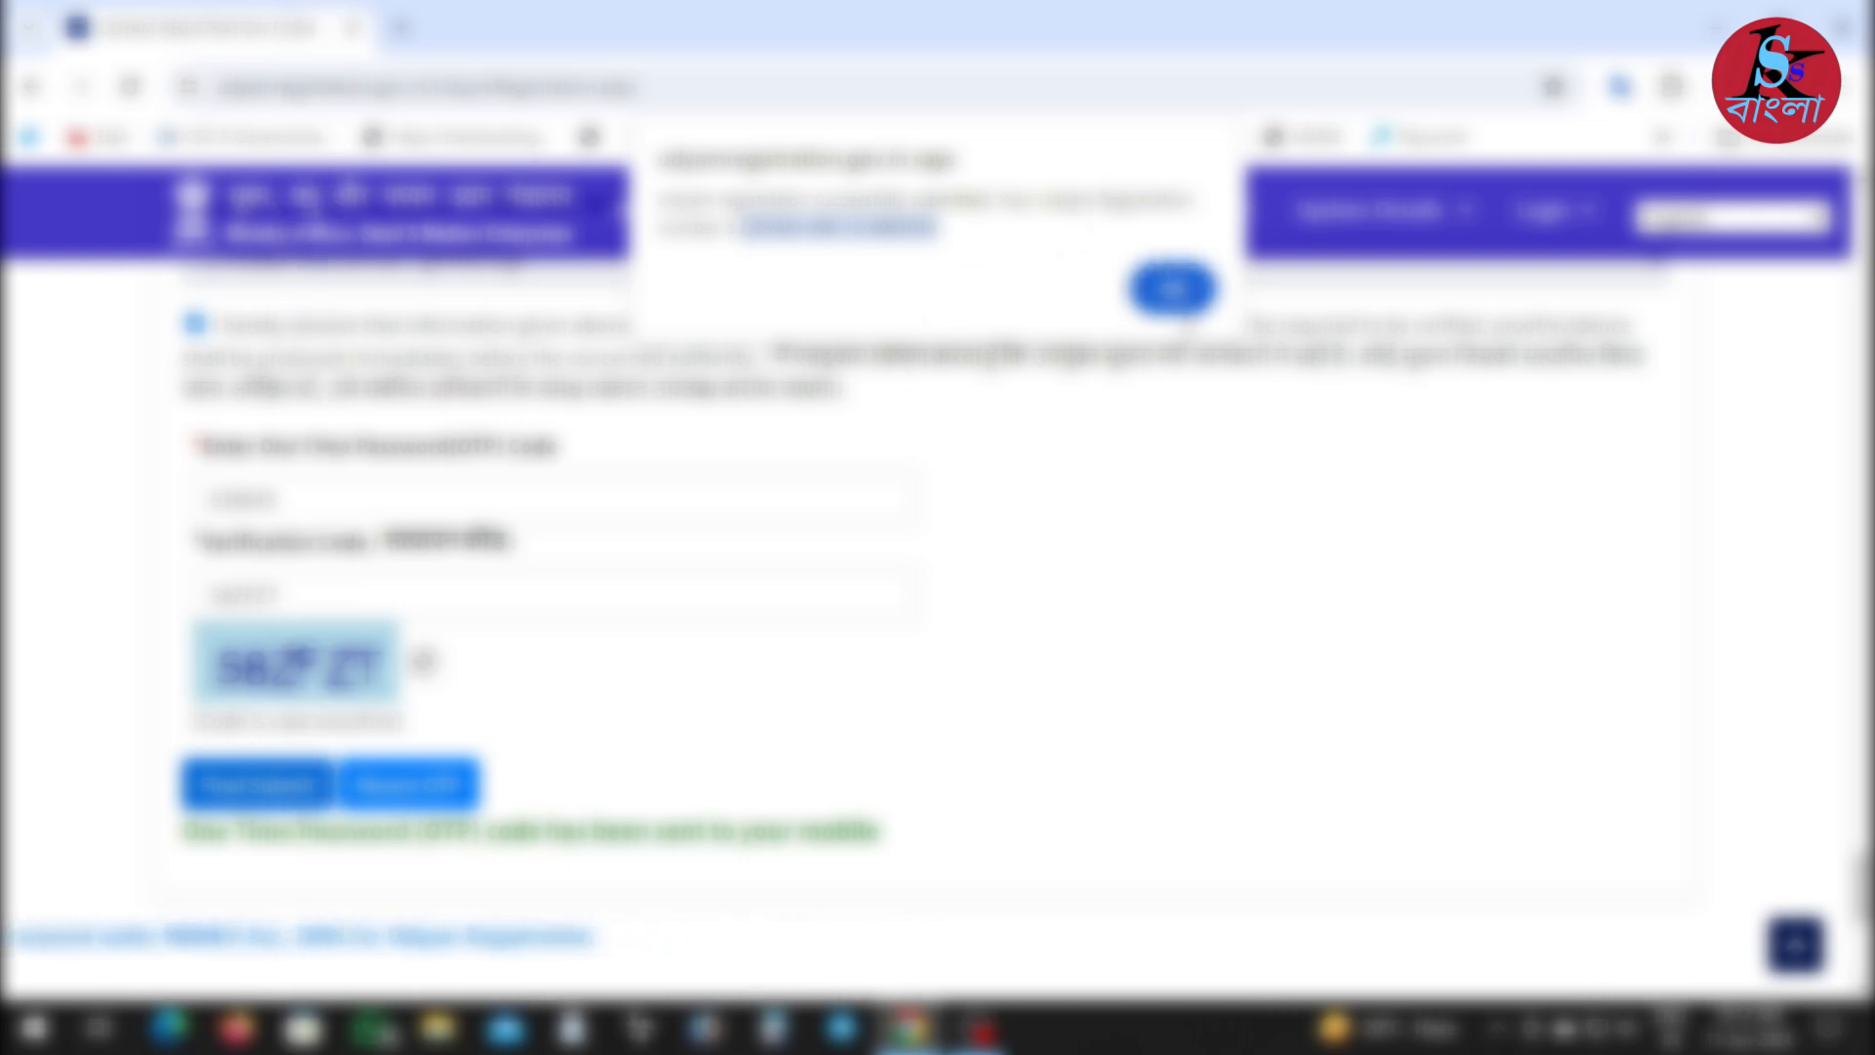
left_click(1175, 289)
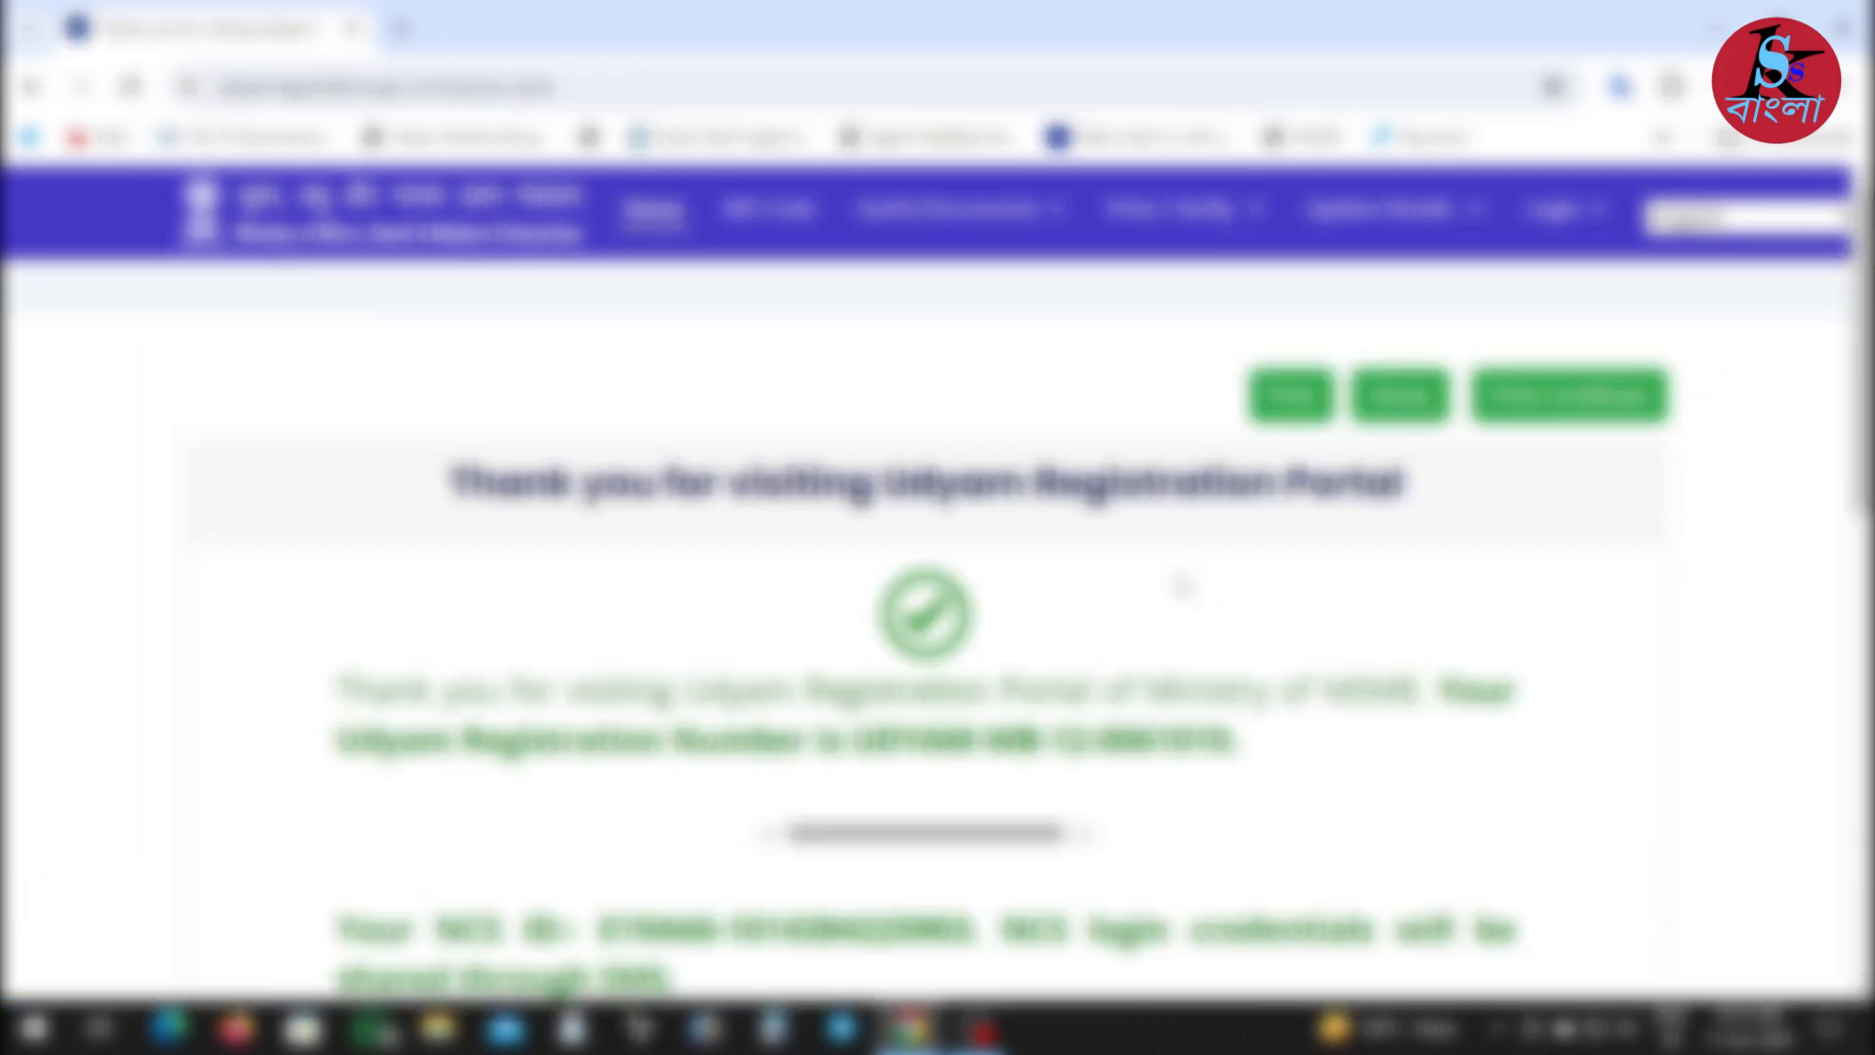
Look over the registration thank-you page and open the certificate printing option
scroll(1023, 565, "down", 1)
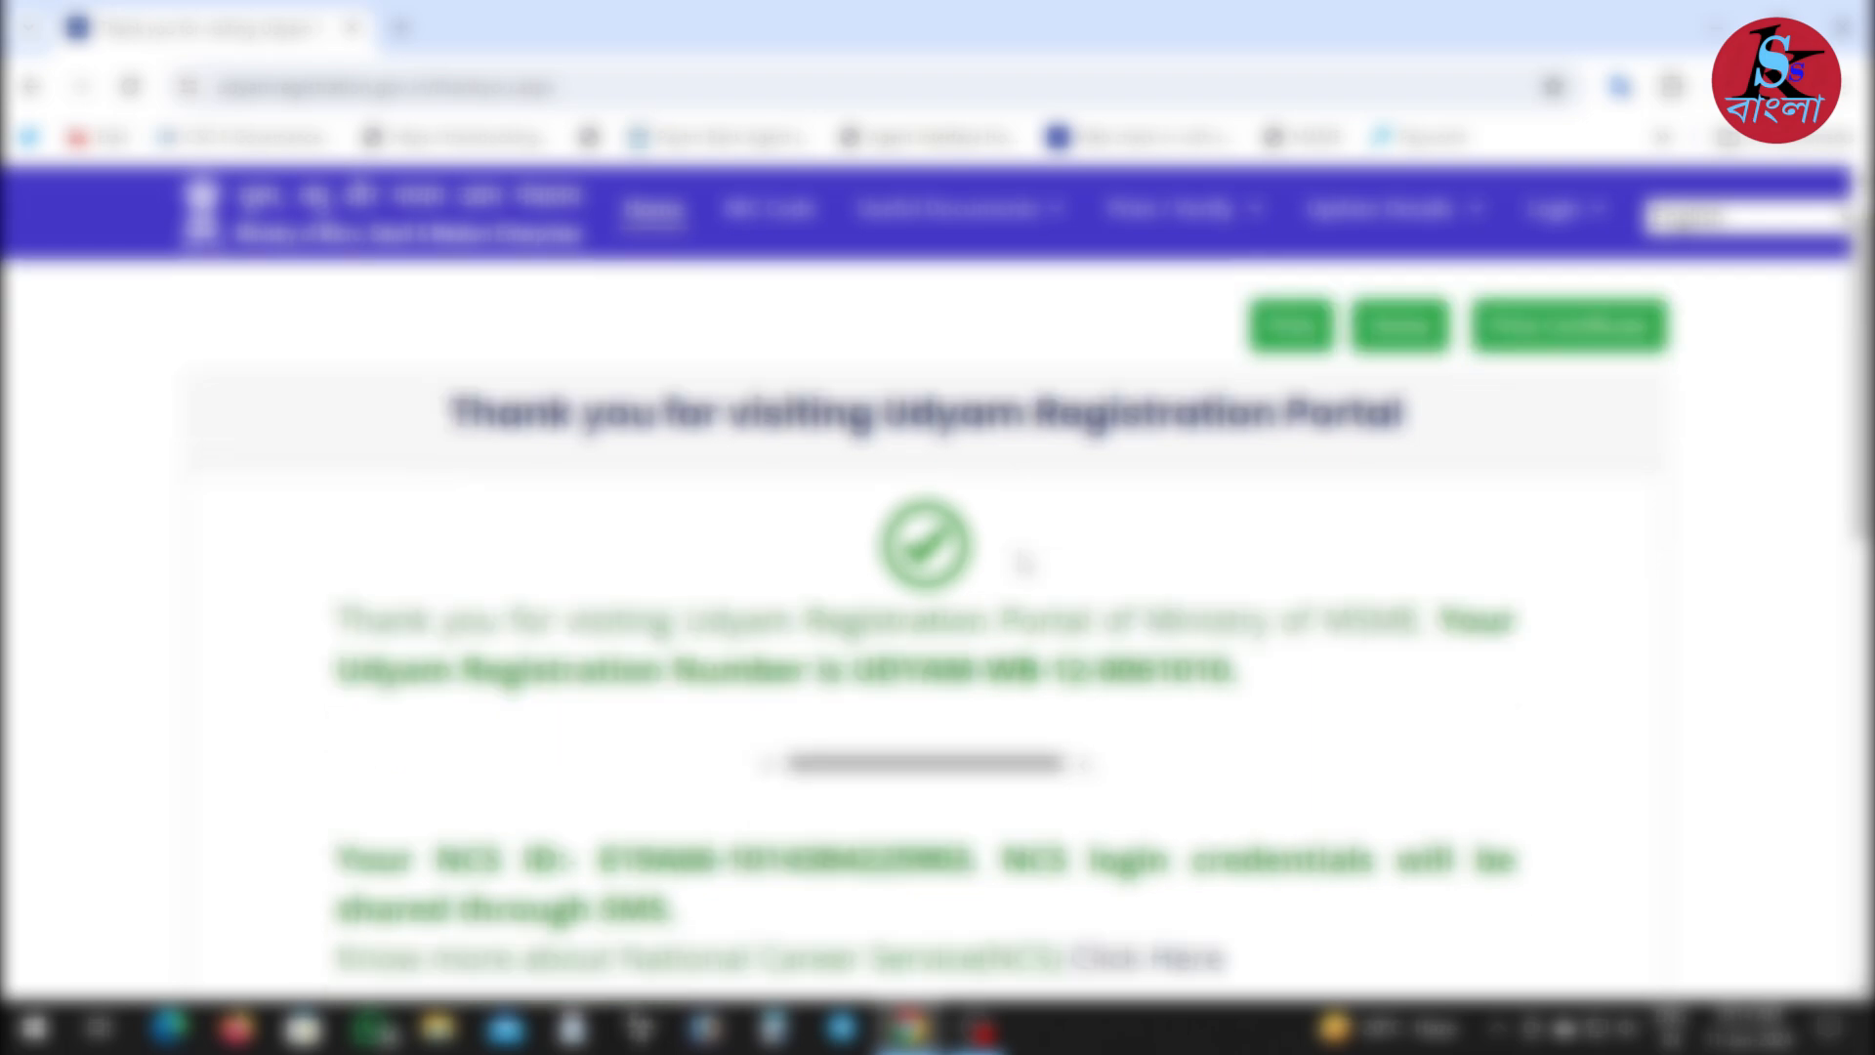
left_click_drag(467, 344, 1402, 347)
scroll(1402, 297, "down", 1)
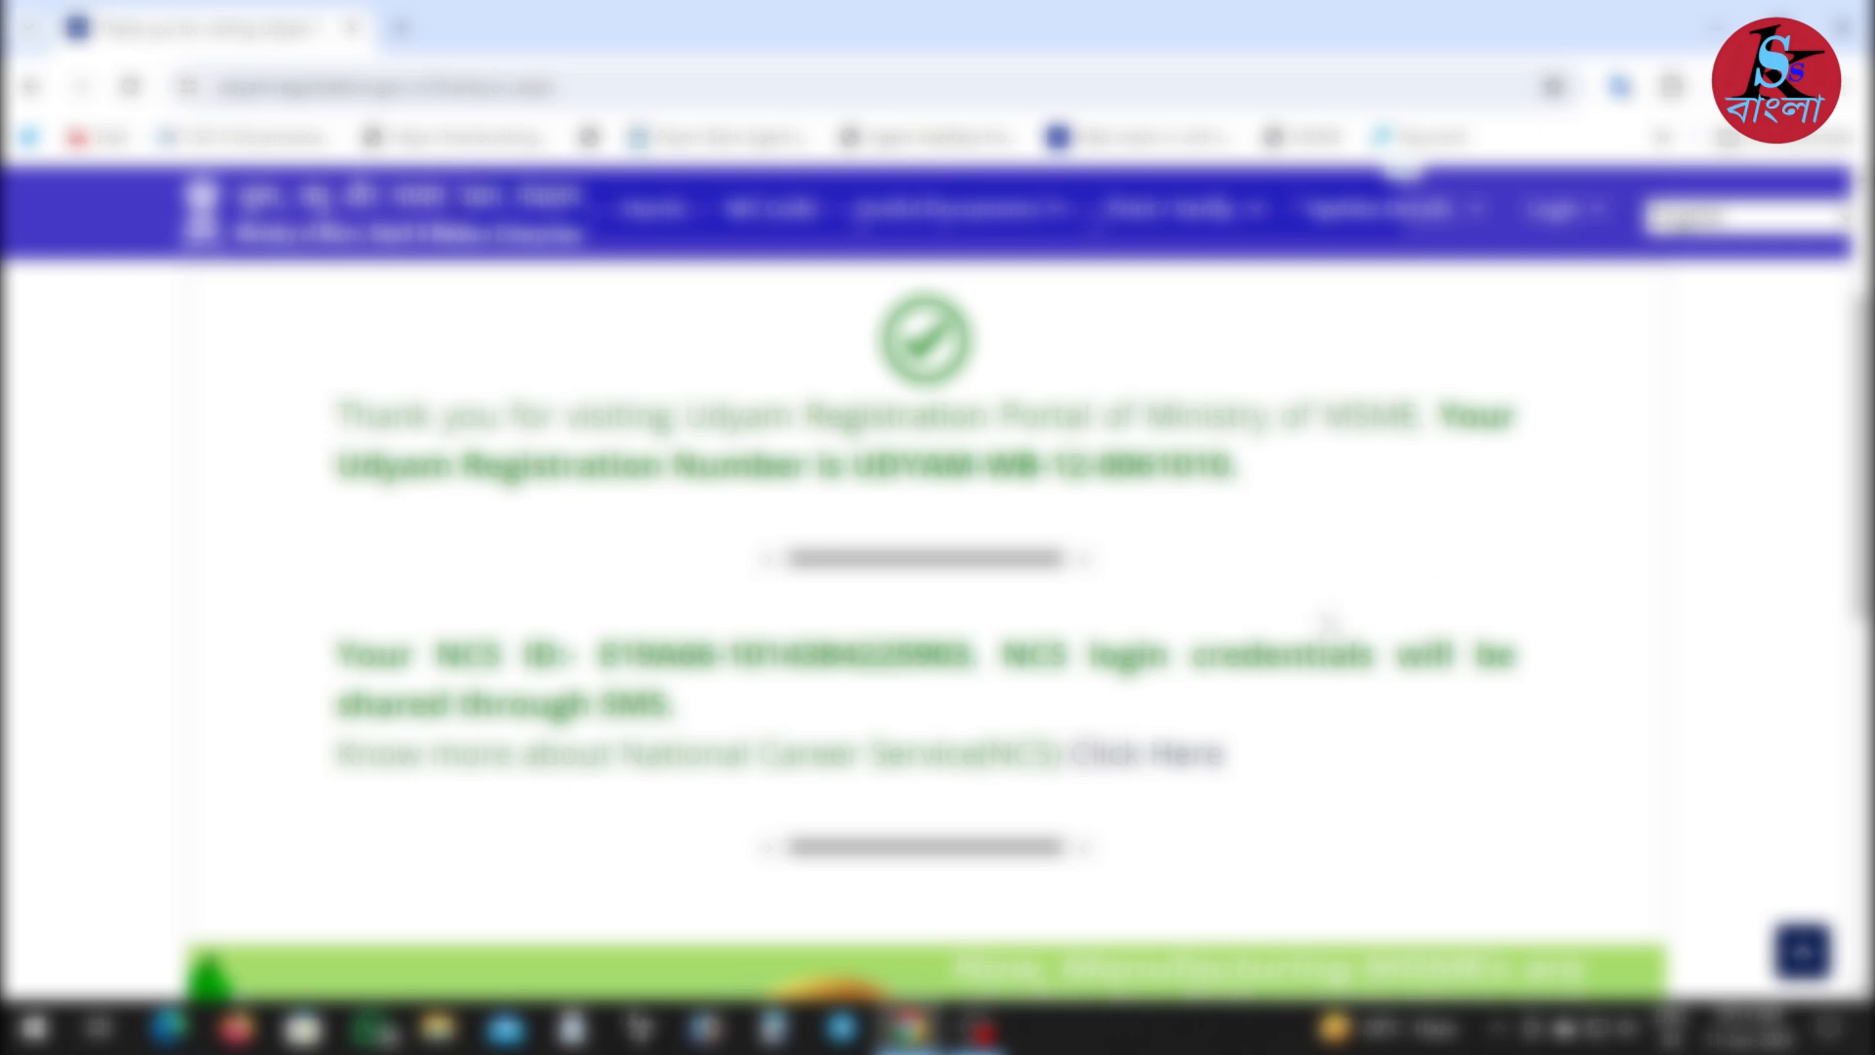
scroll(1333, 620, "up", 1)
scroll(1333, 621, "up", 1)
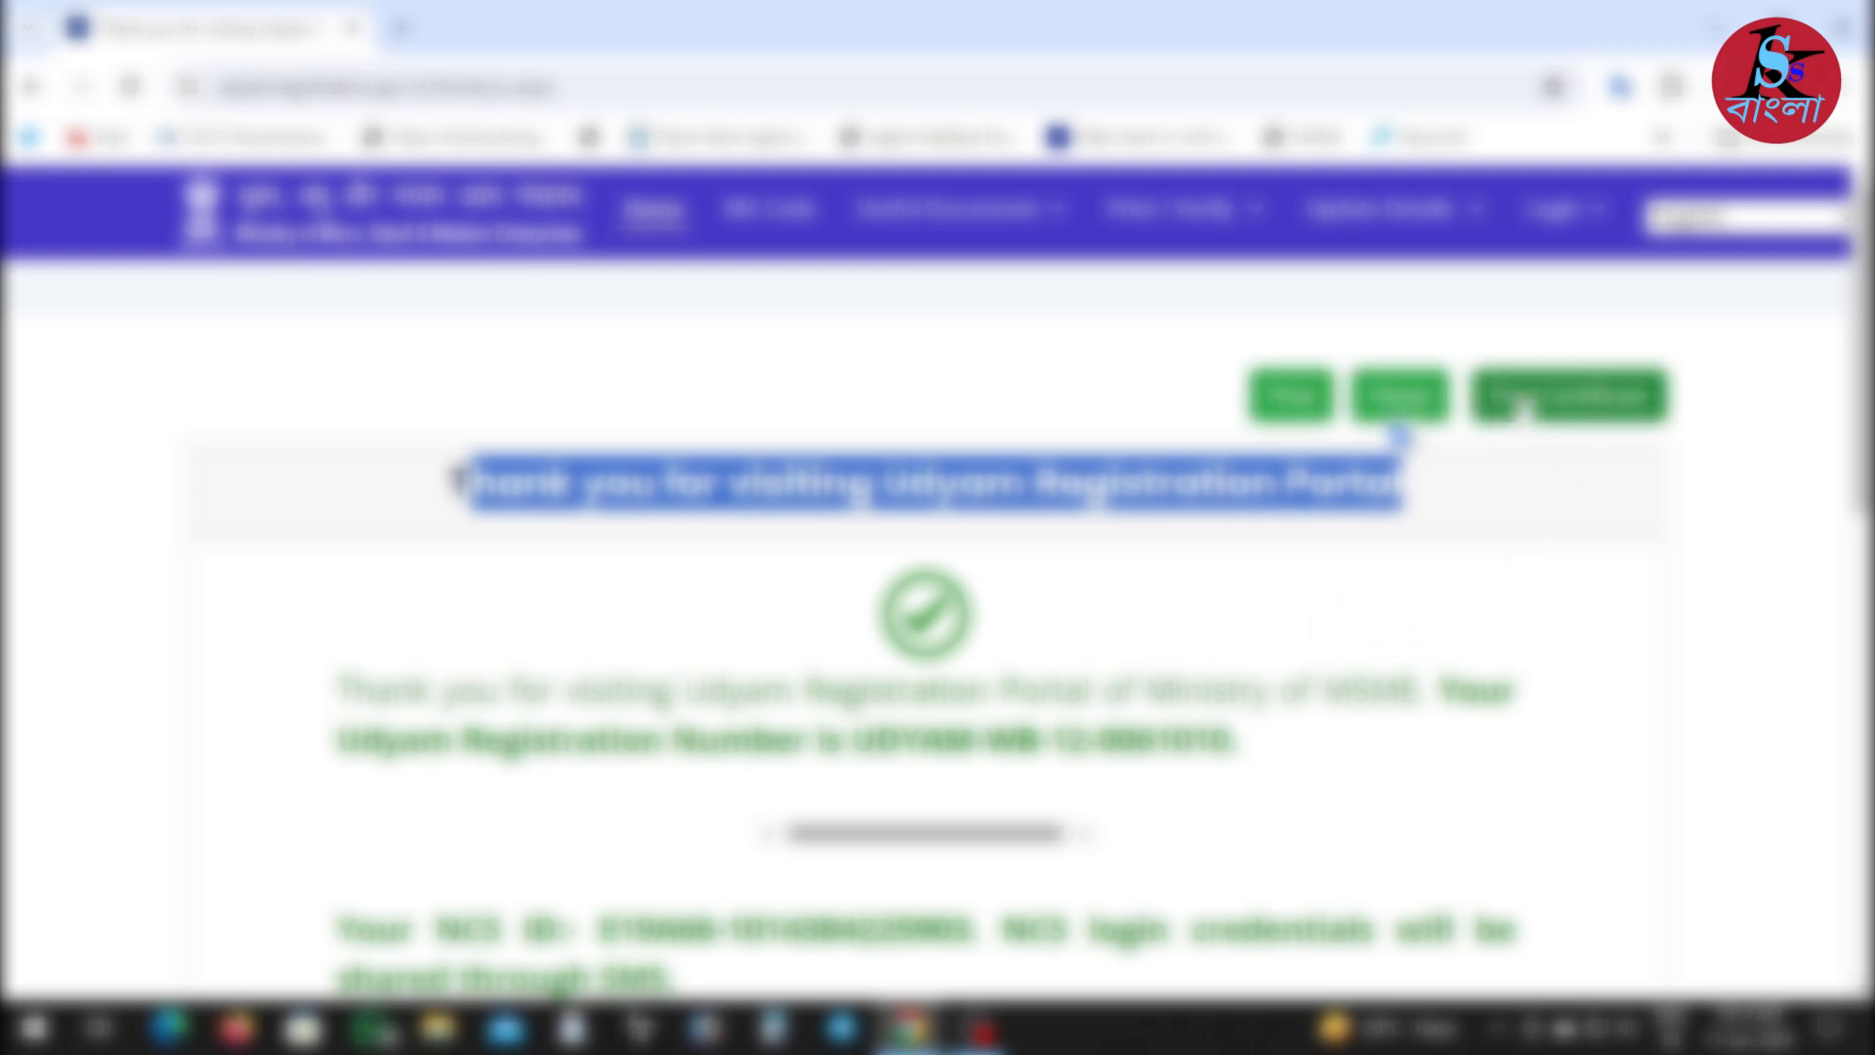
left_click(1517, 407)
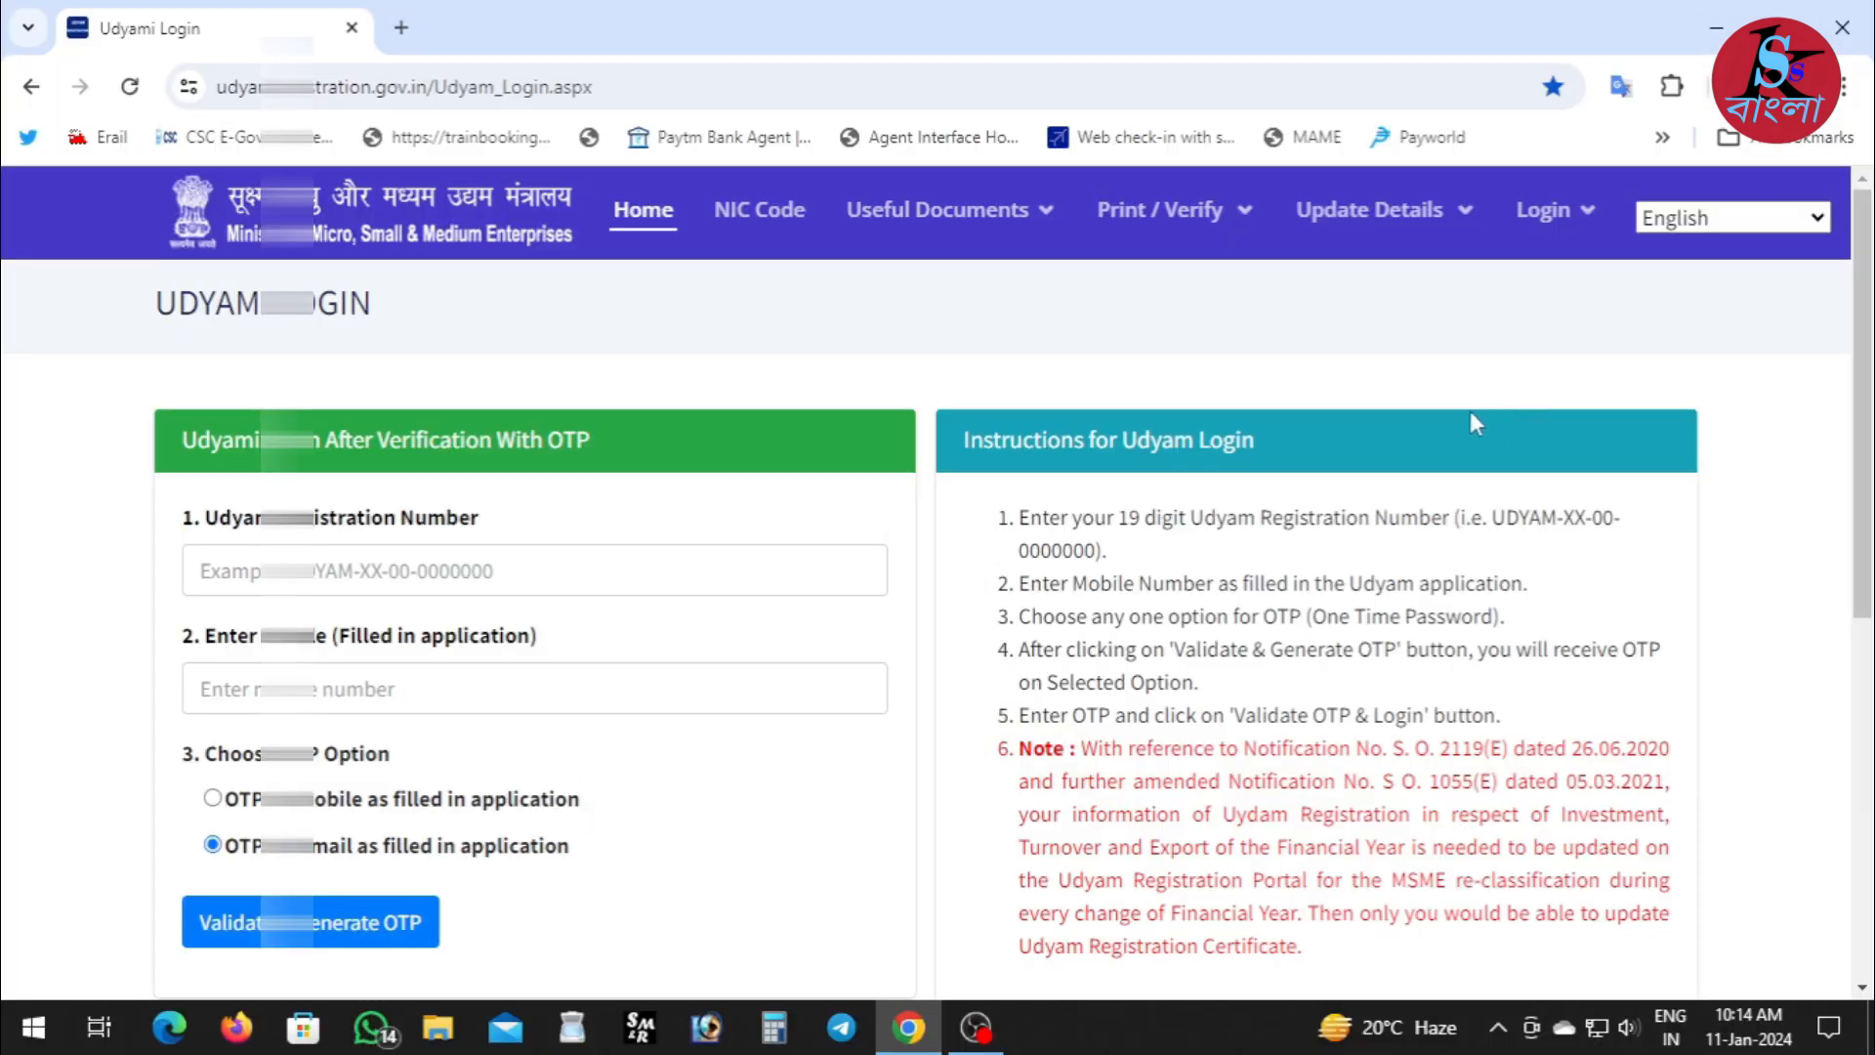
Request a login OTP on mobile for the Udyam registration number and the mobile number given in the application
left_click(421, 584)
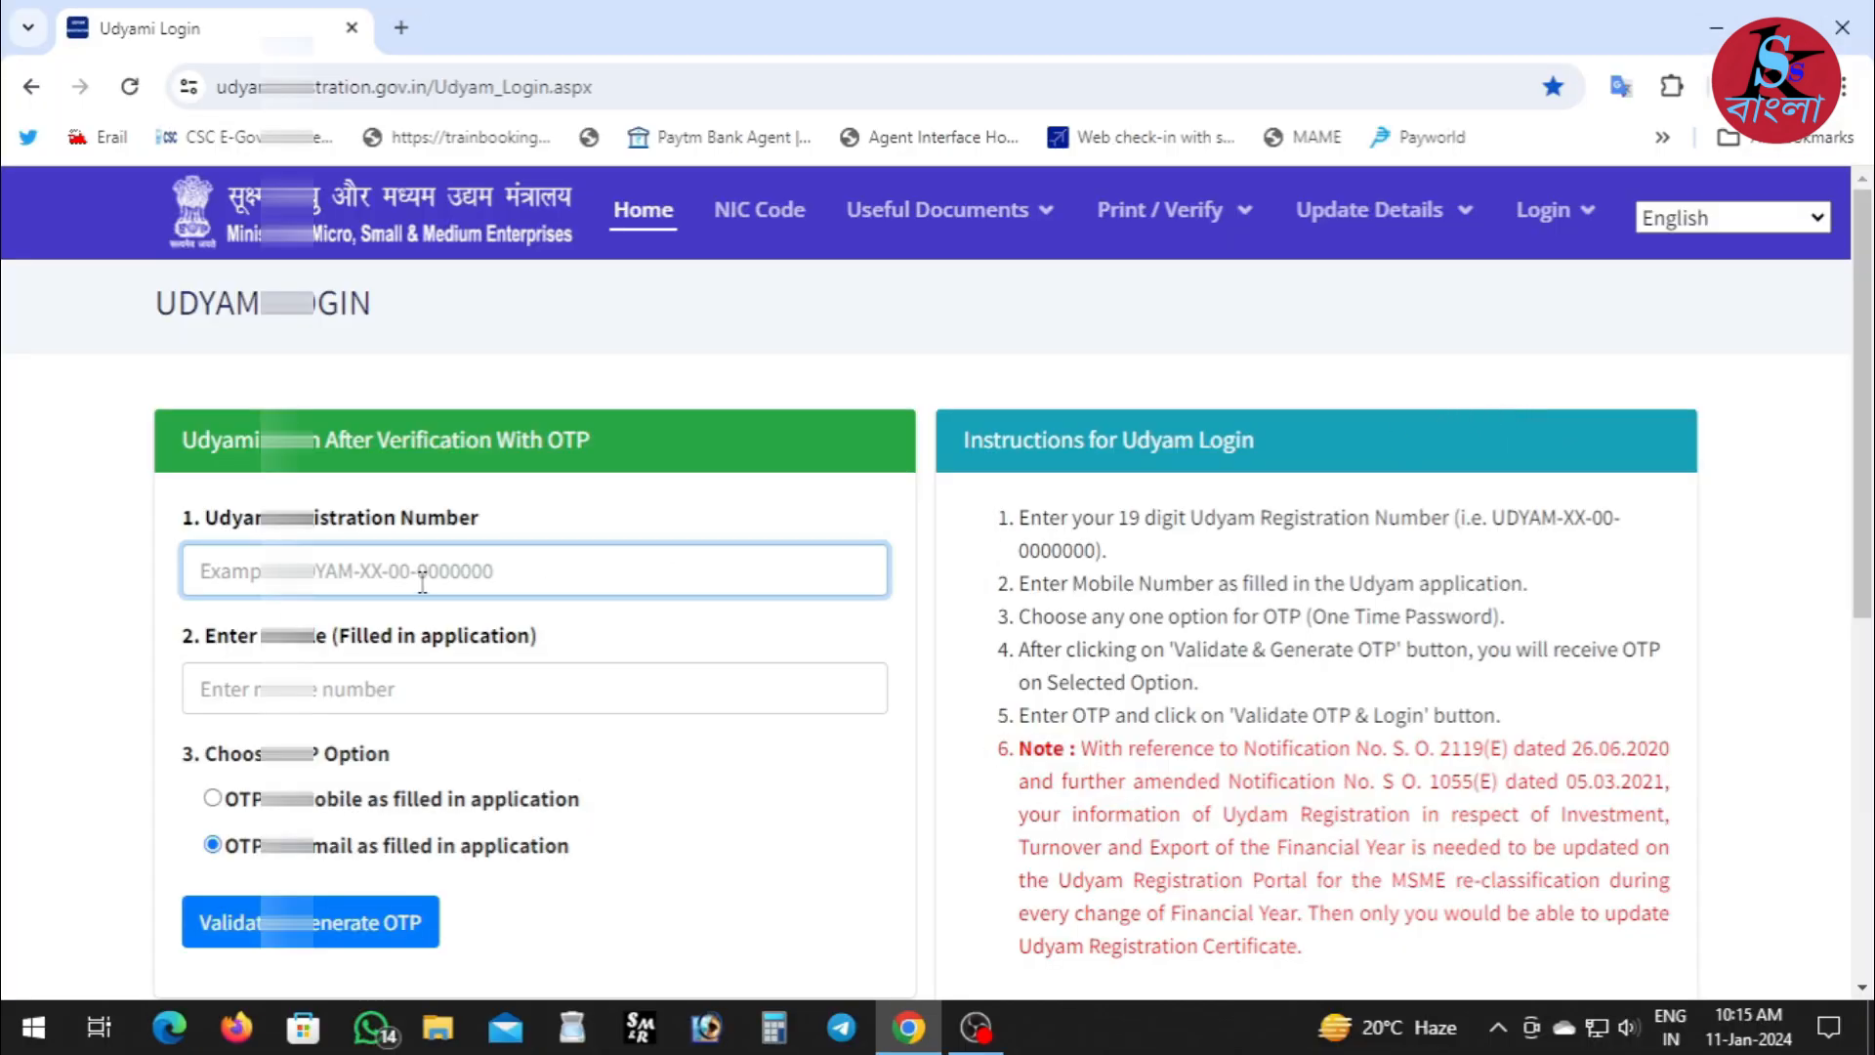
left_click(353, 691)
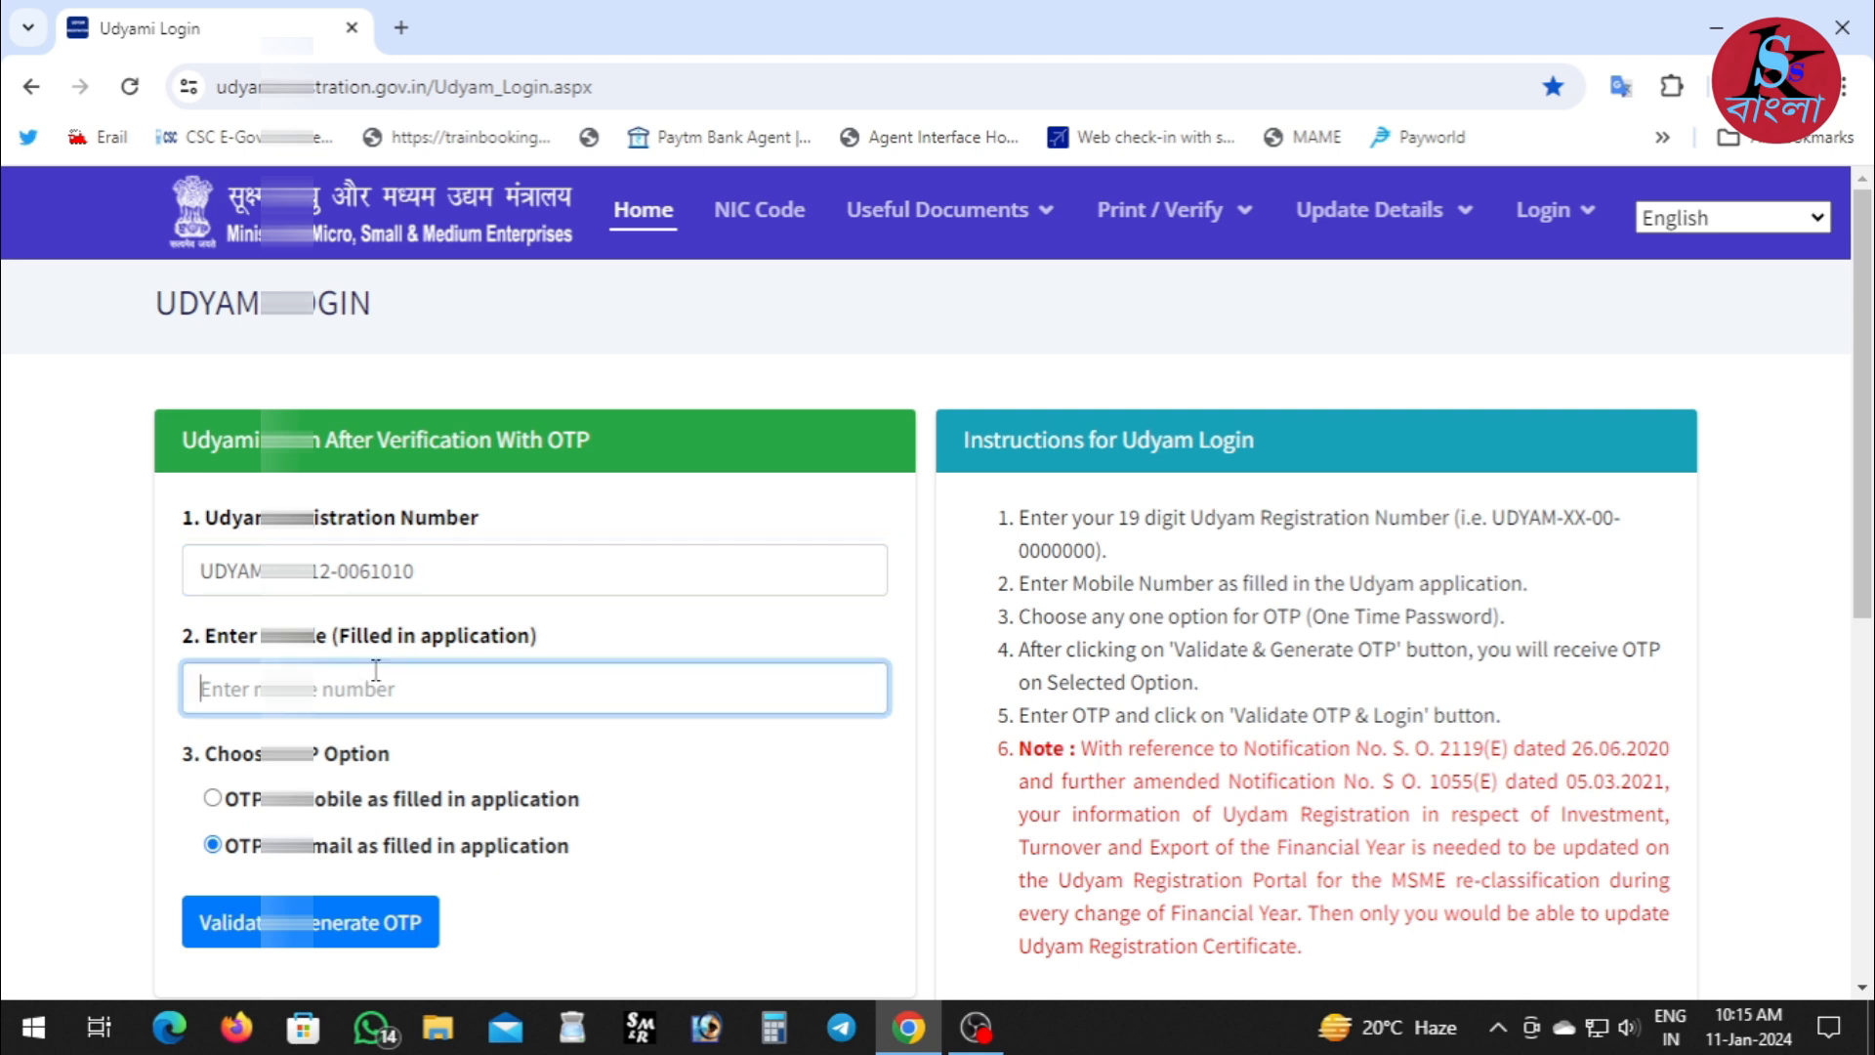
left_click_drag(231, 518, 452, 522)
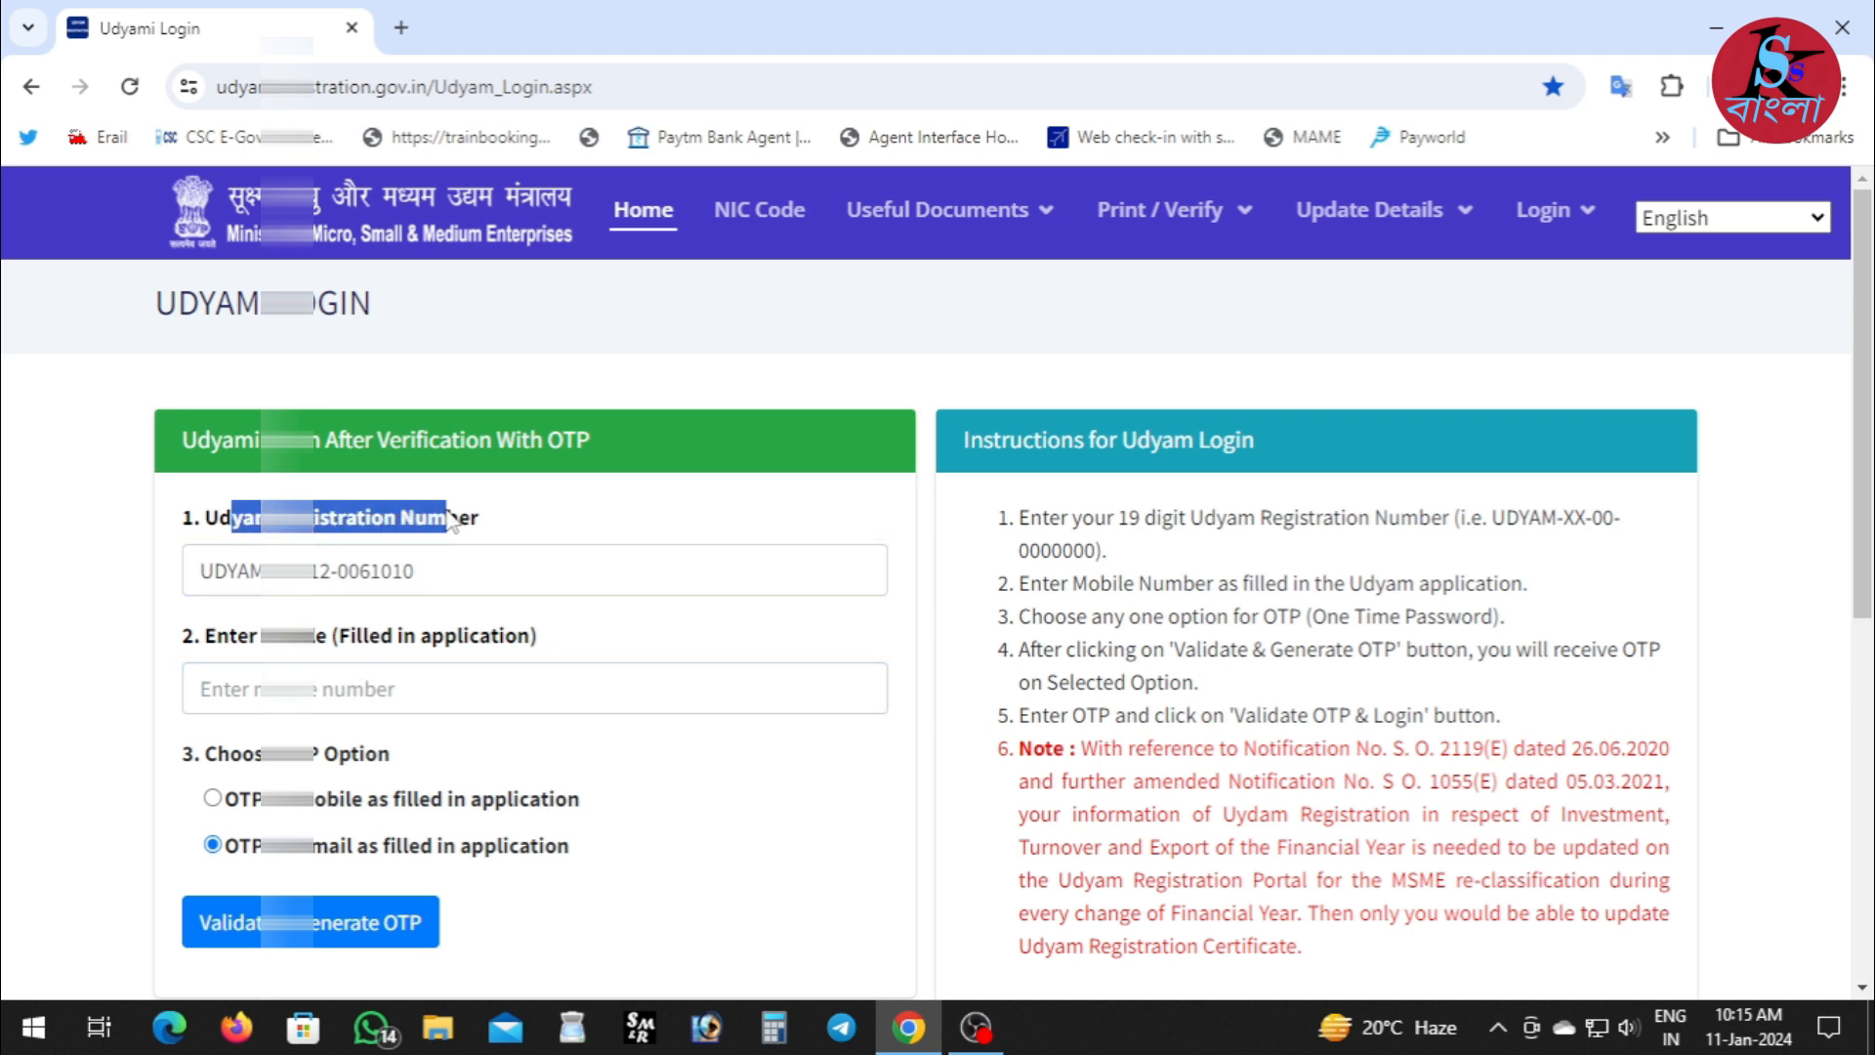
left_click(455, 569)
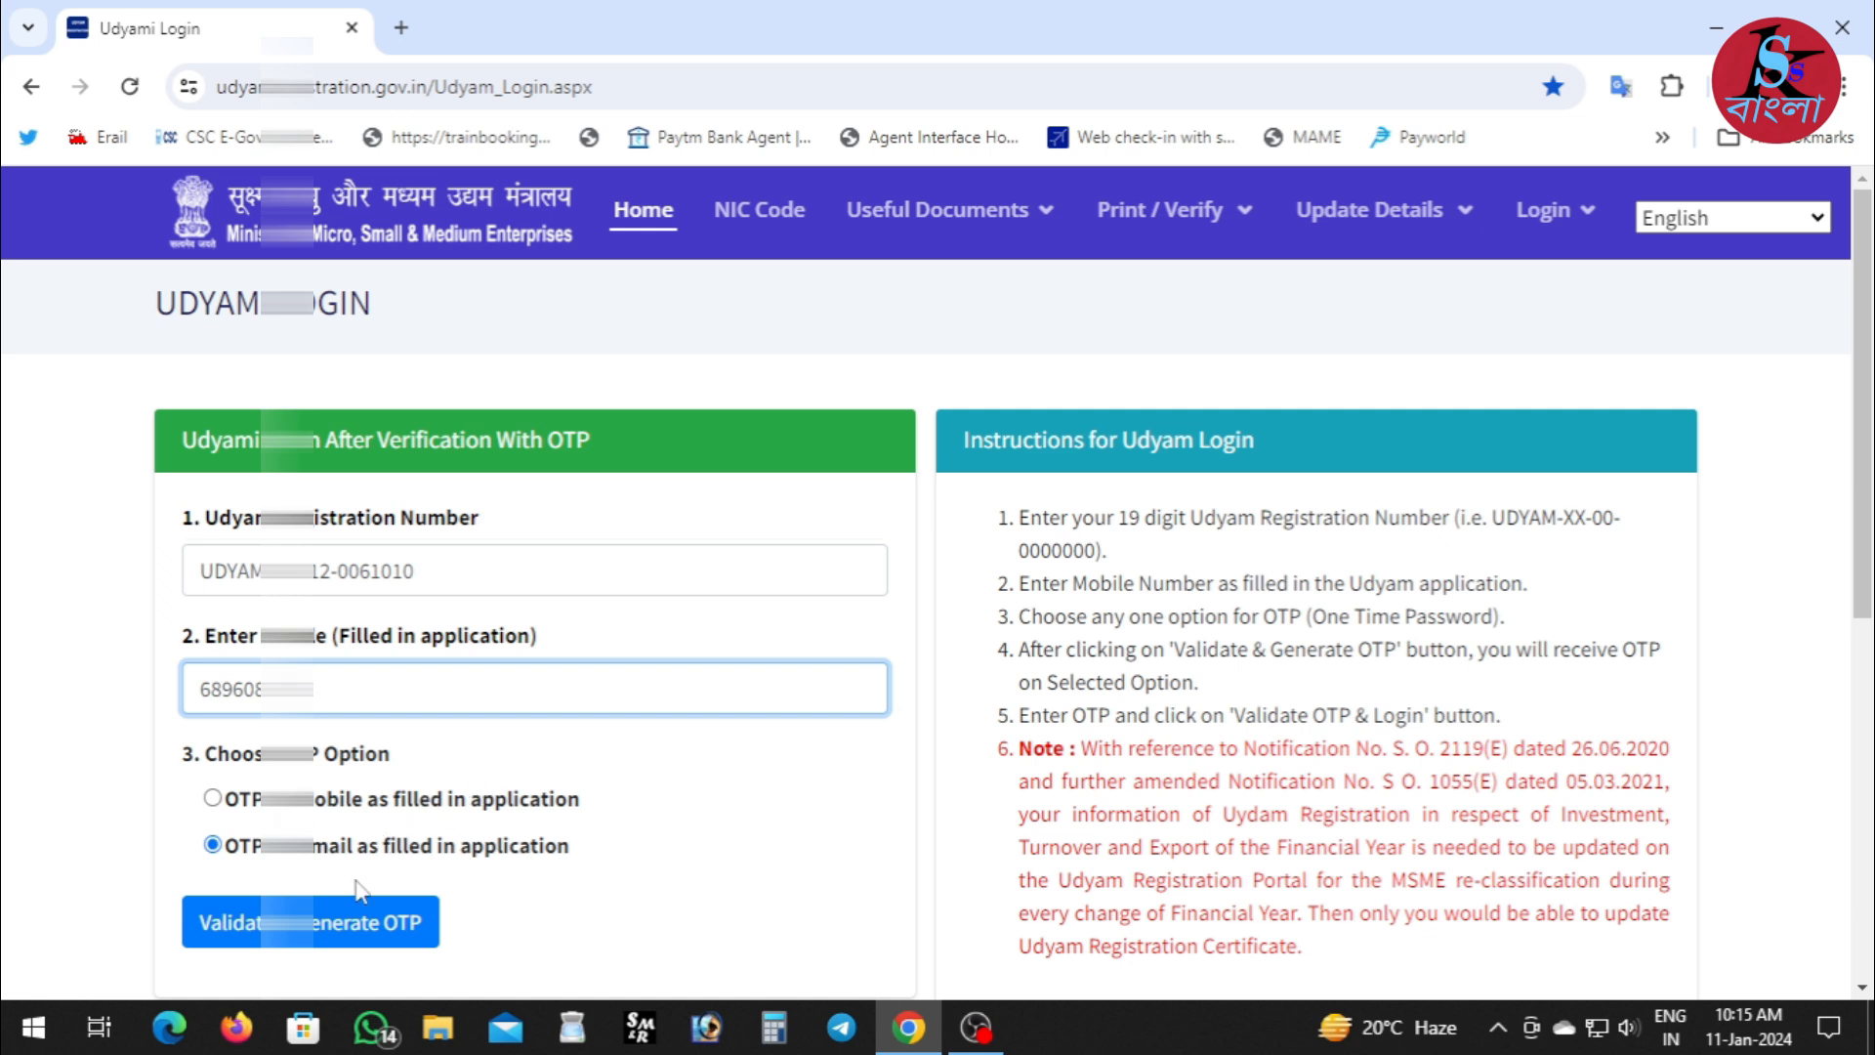
left_click(213, 799)
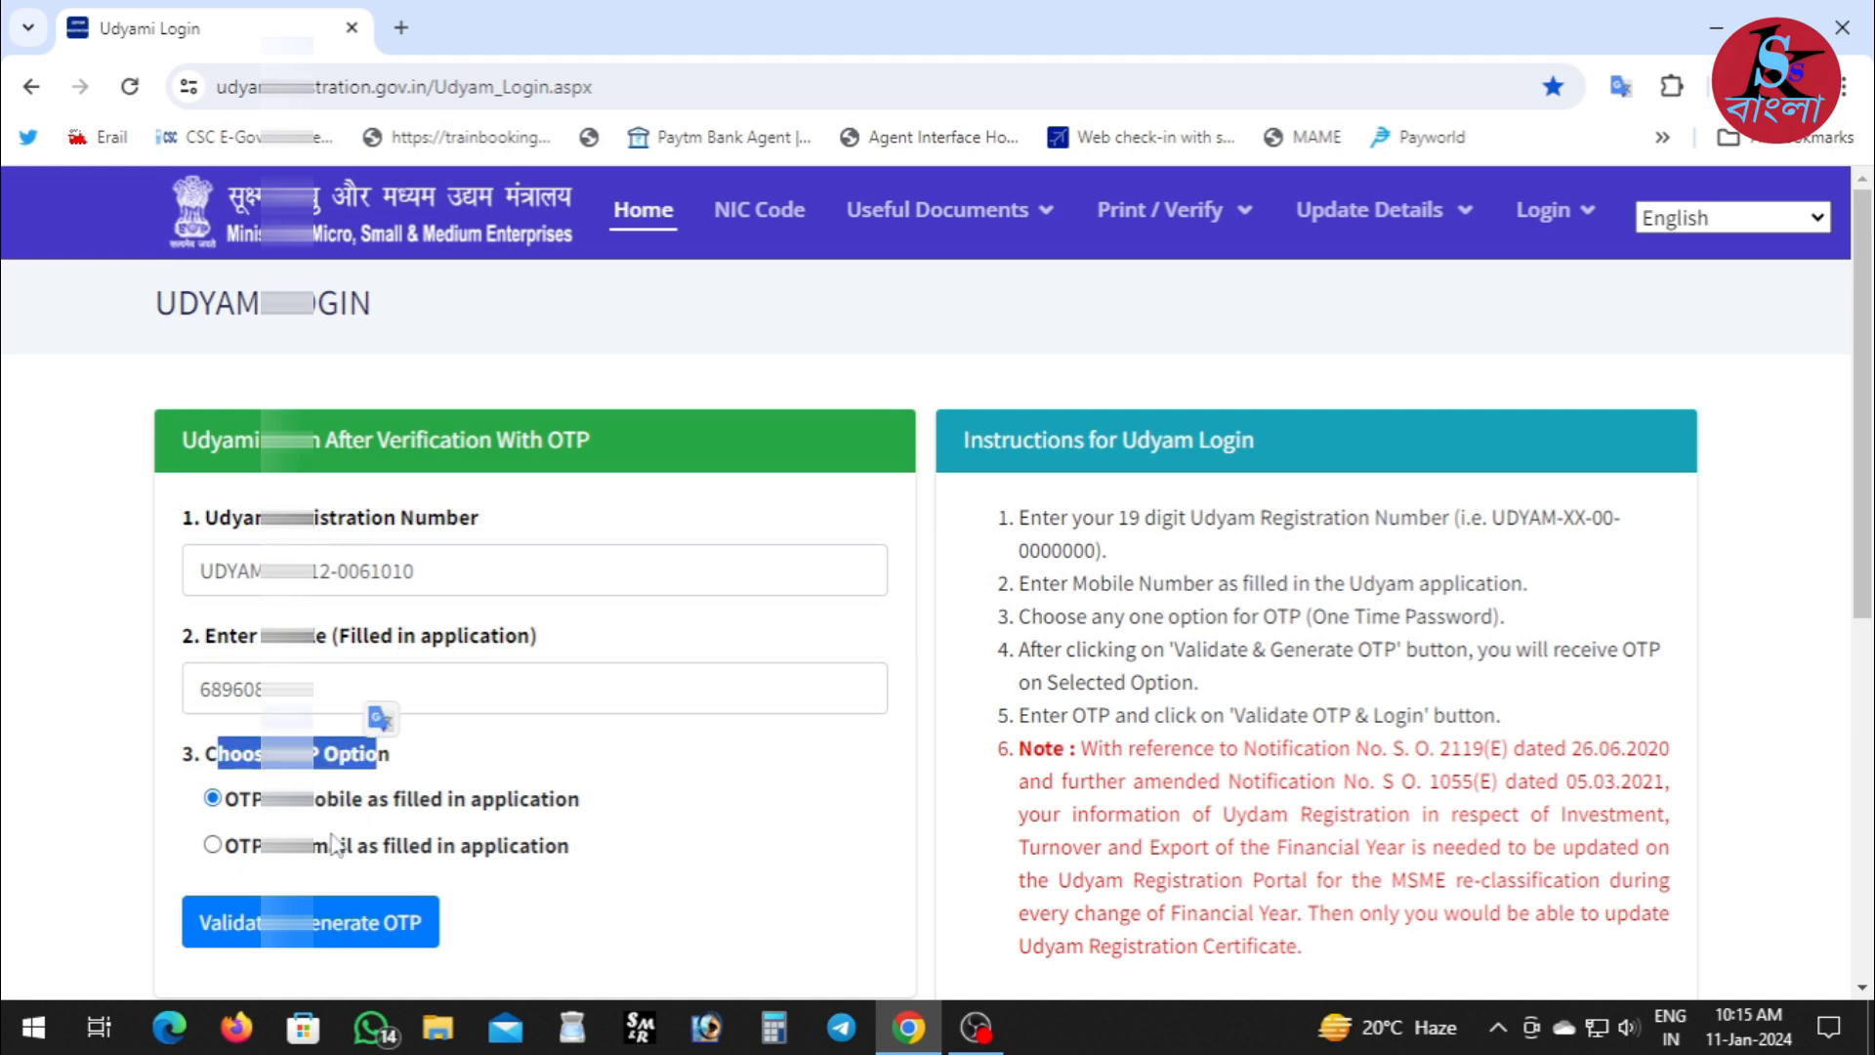
left_click(242, 933)
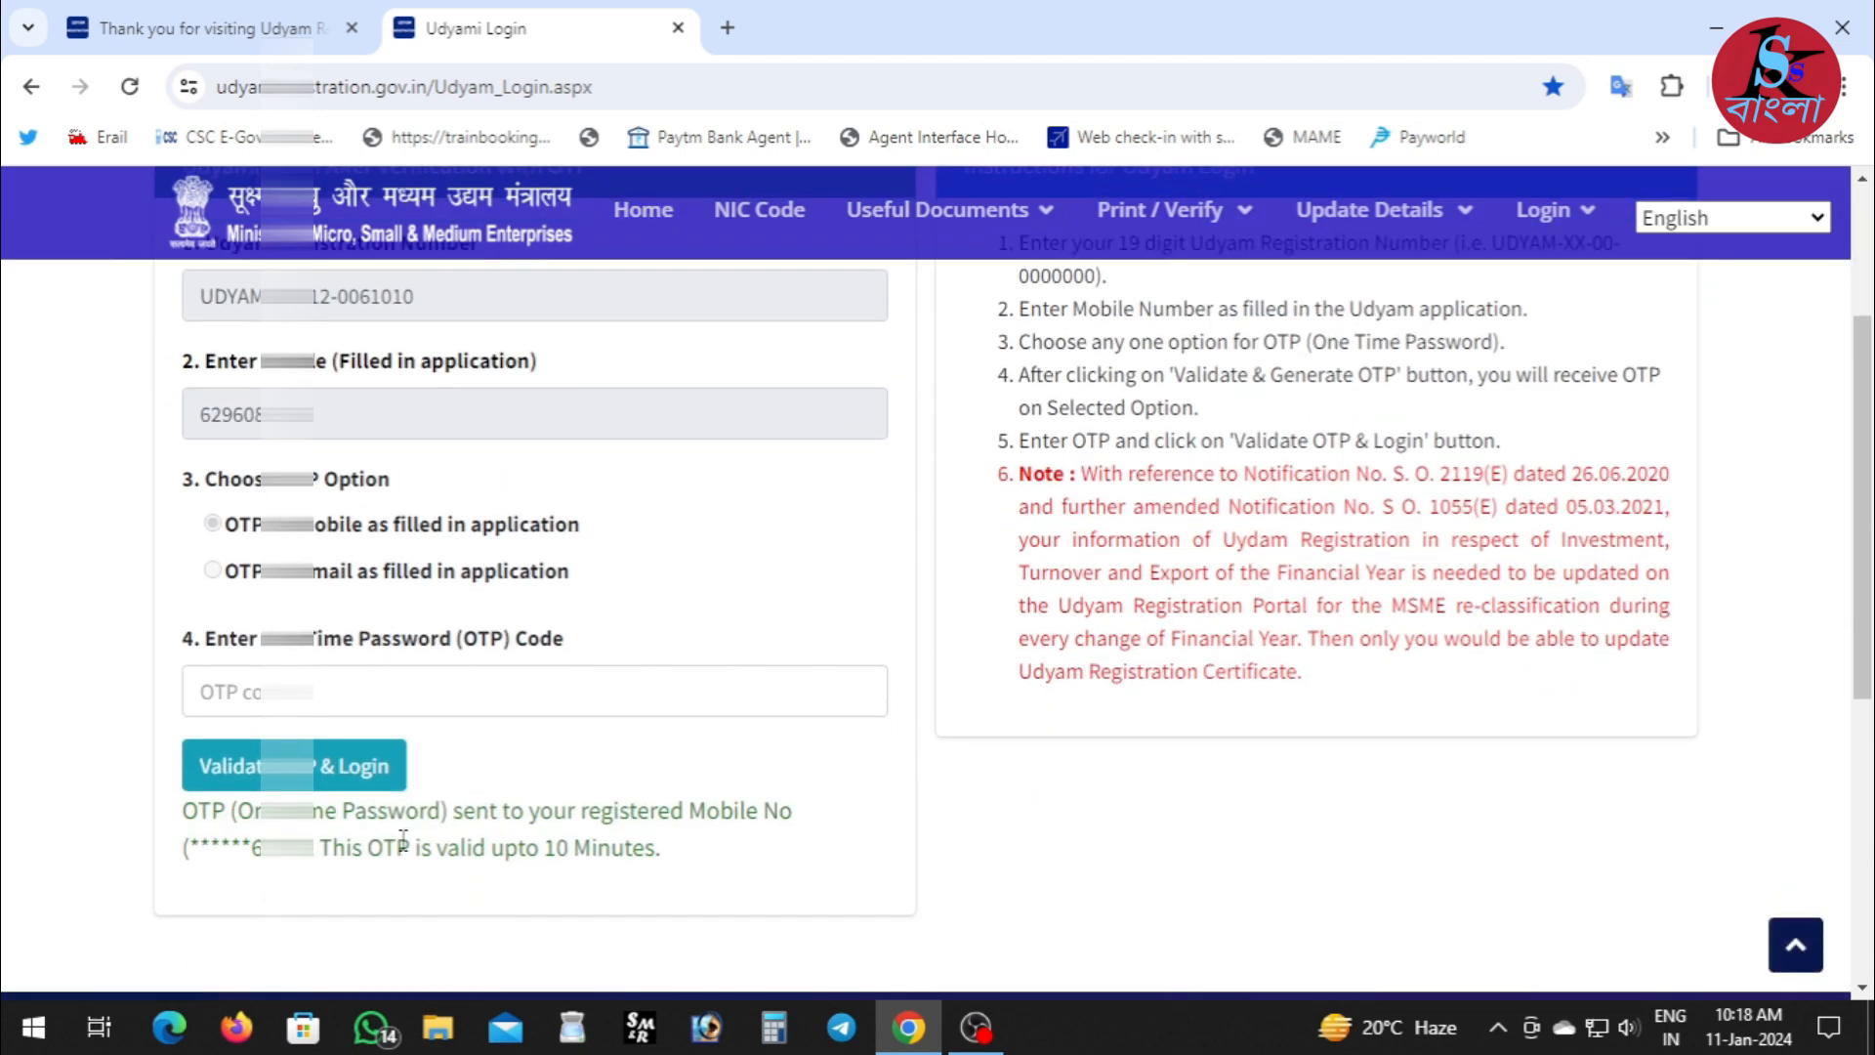
Enter the one-time password received on the mobile and validate it to log in
left_click(428, 697)
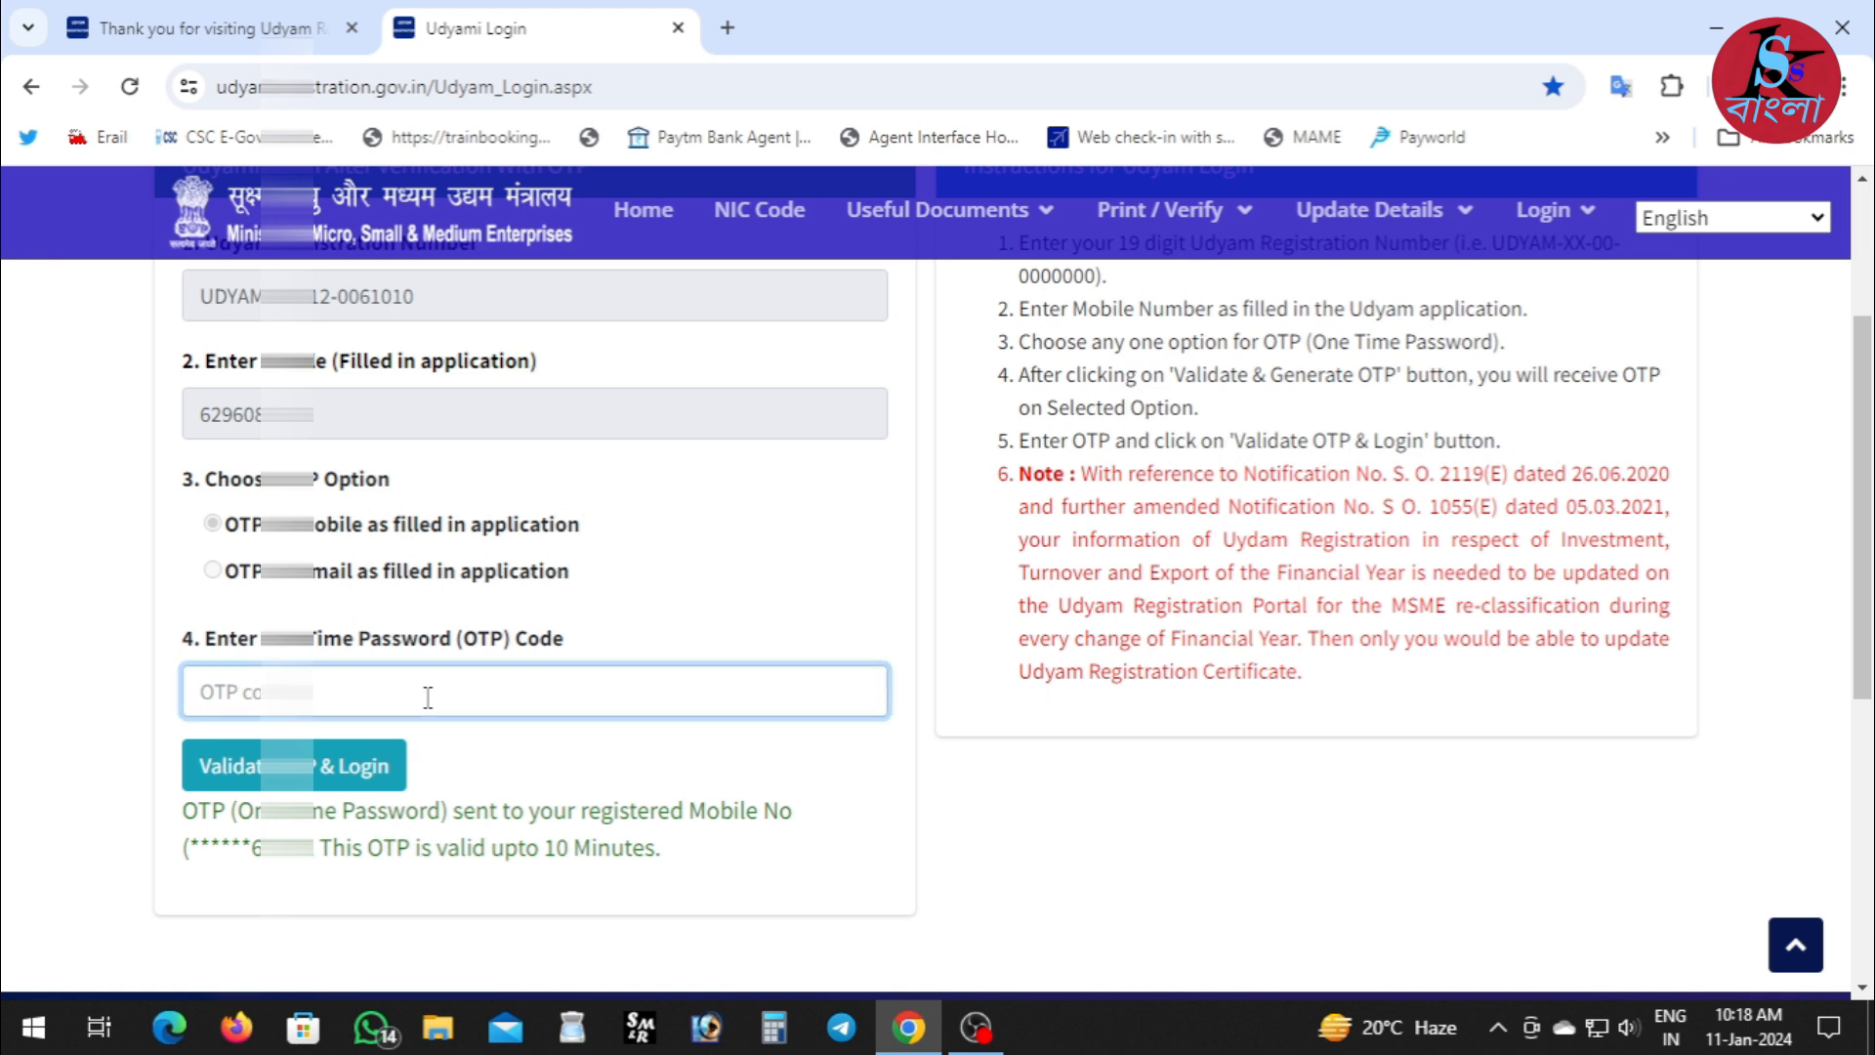
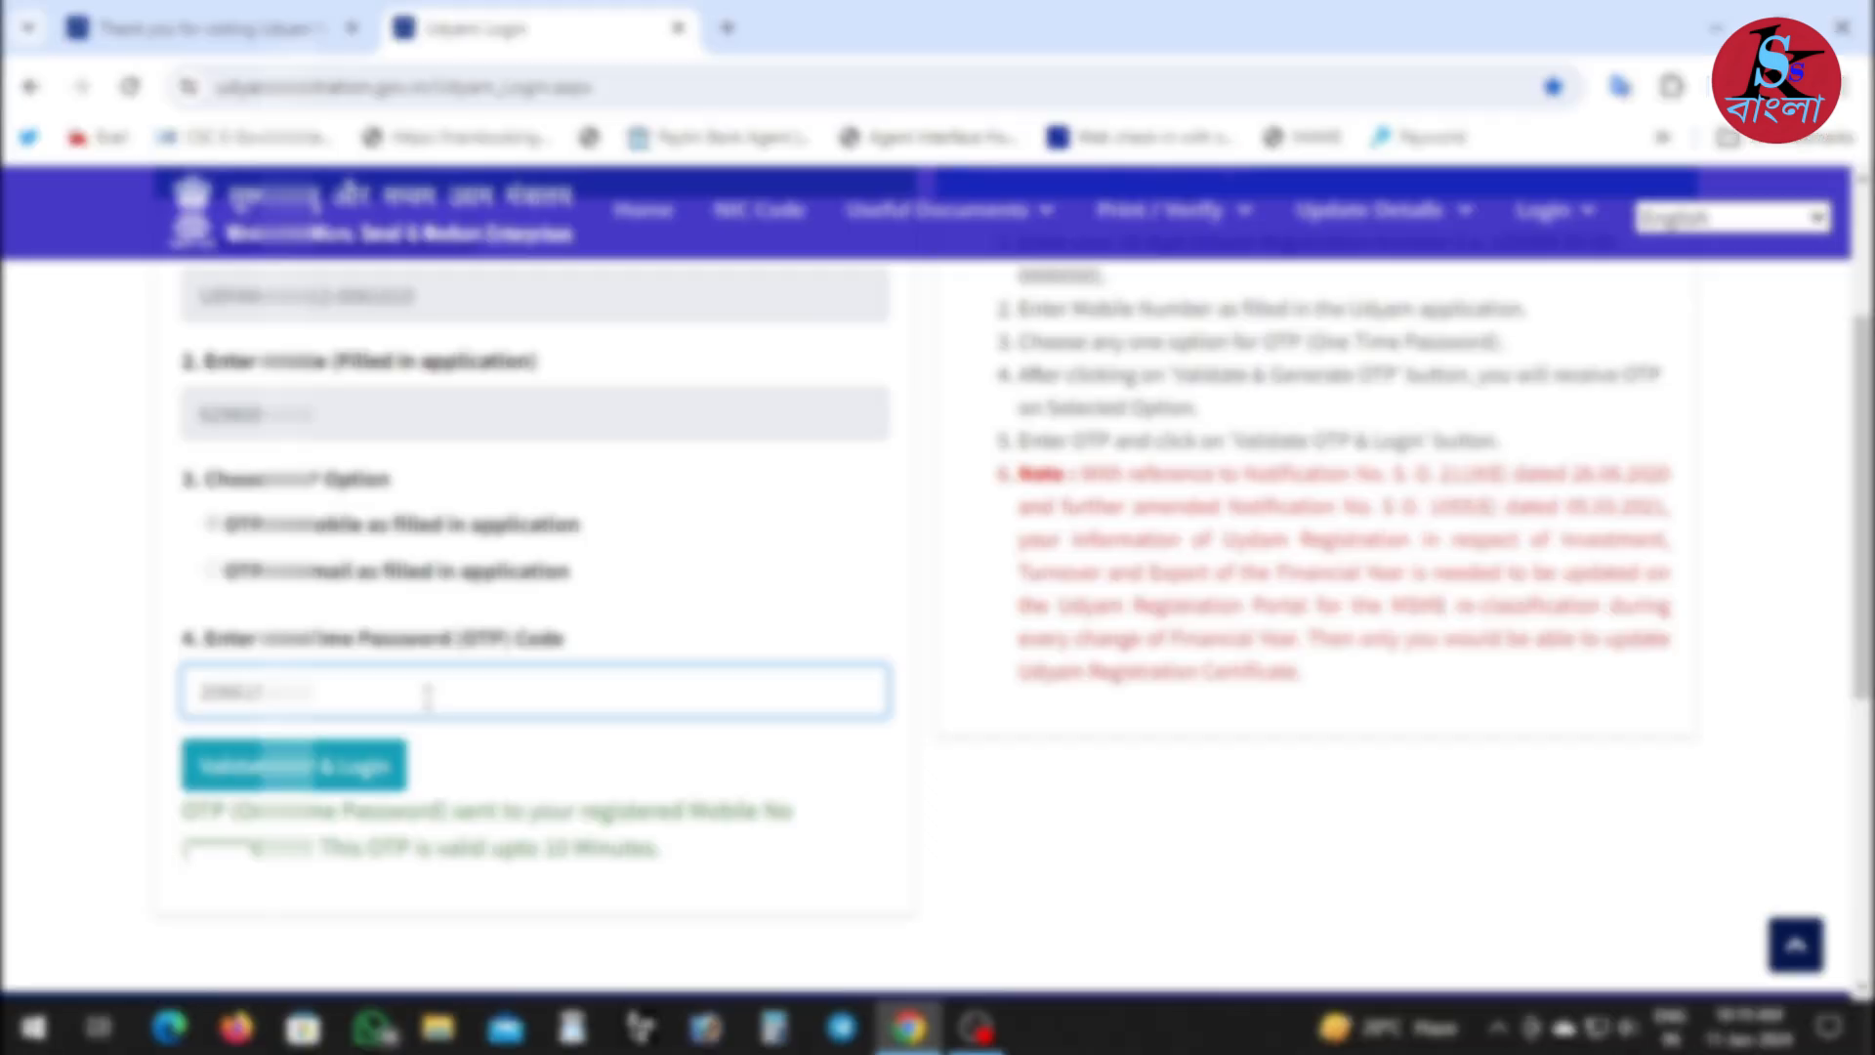
left_click(283, 779)
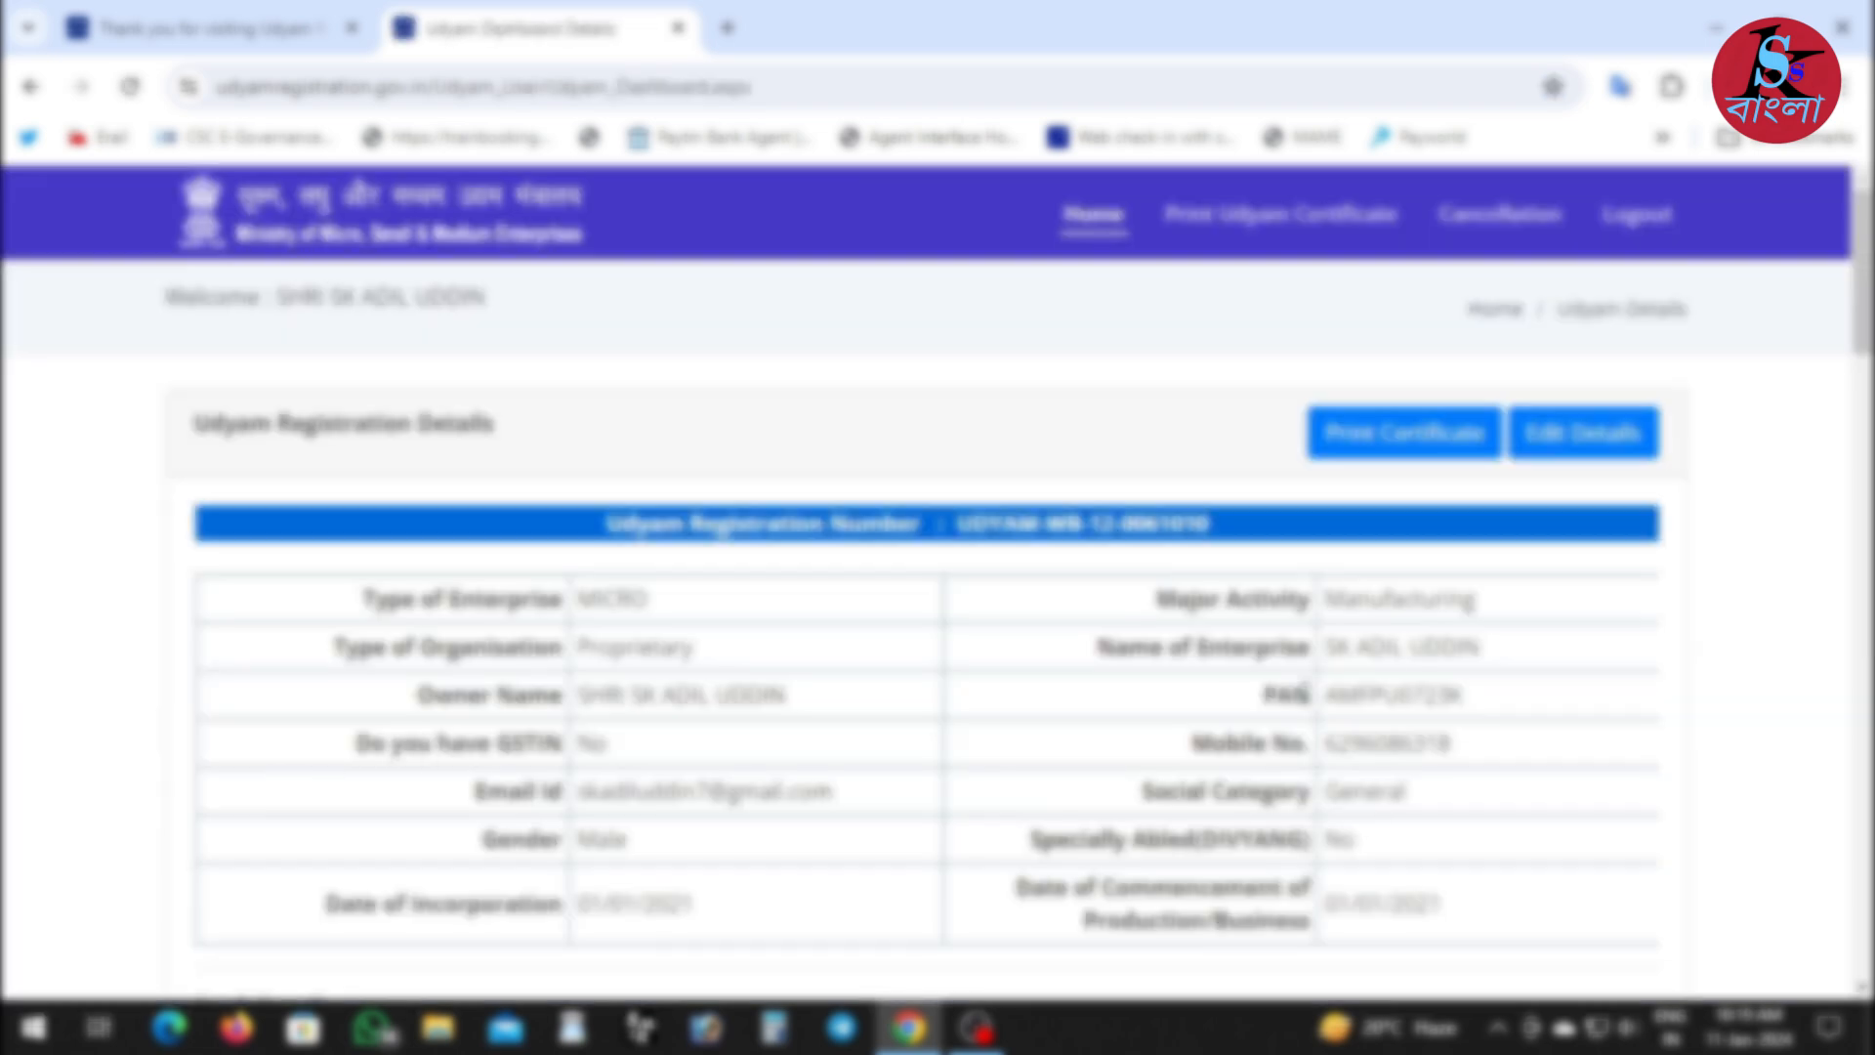
Open the printable Udyam Registration Certificate and look through its enterprise, address and NIC details
left_click(1387, 456)
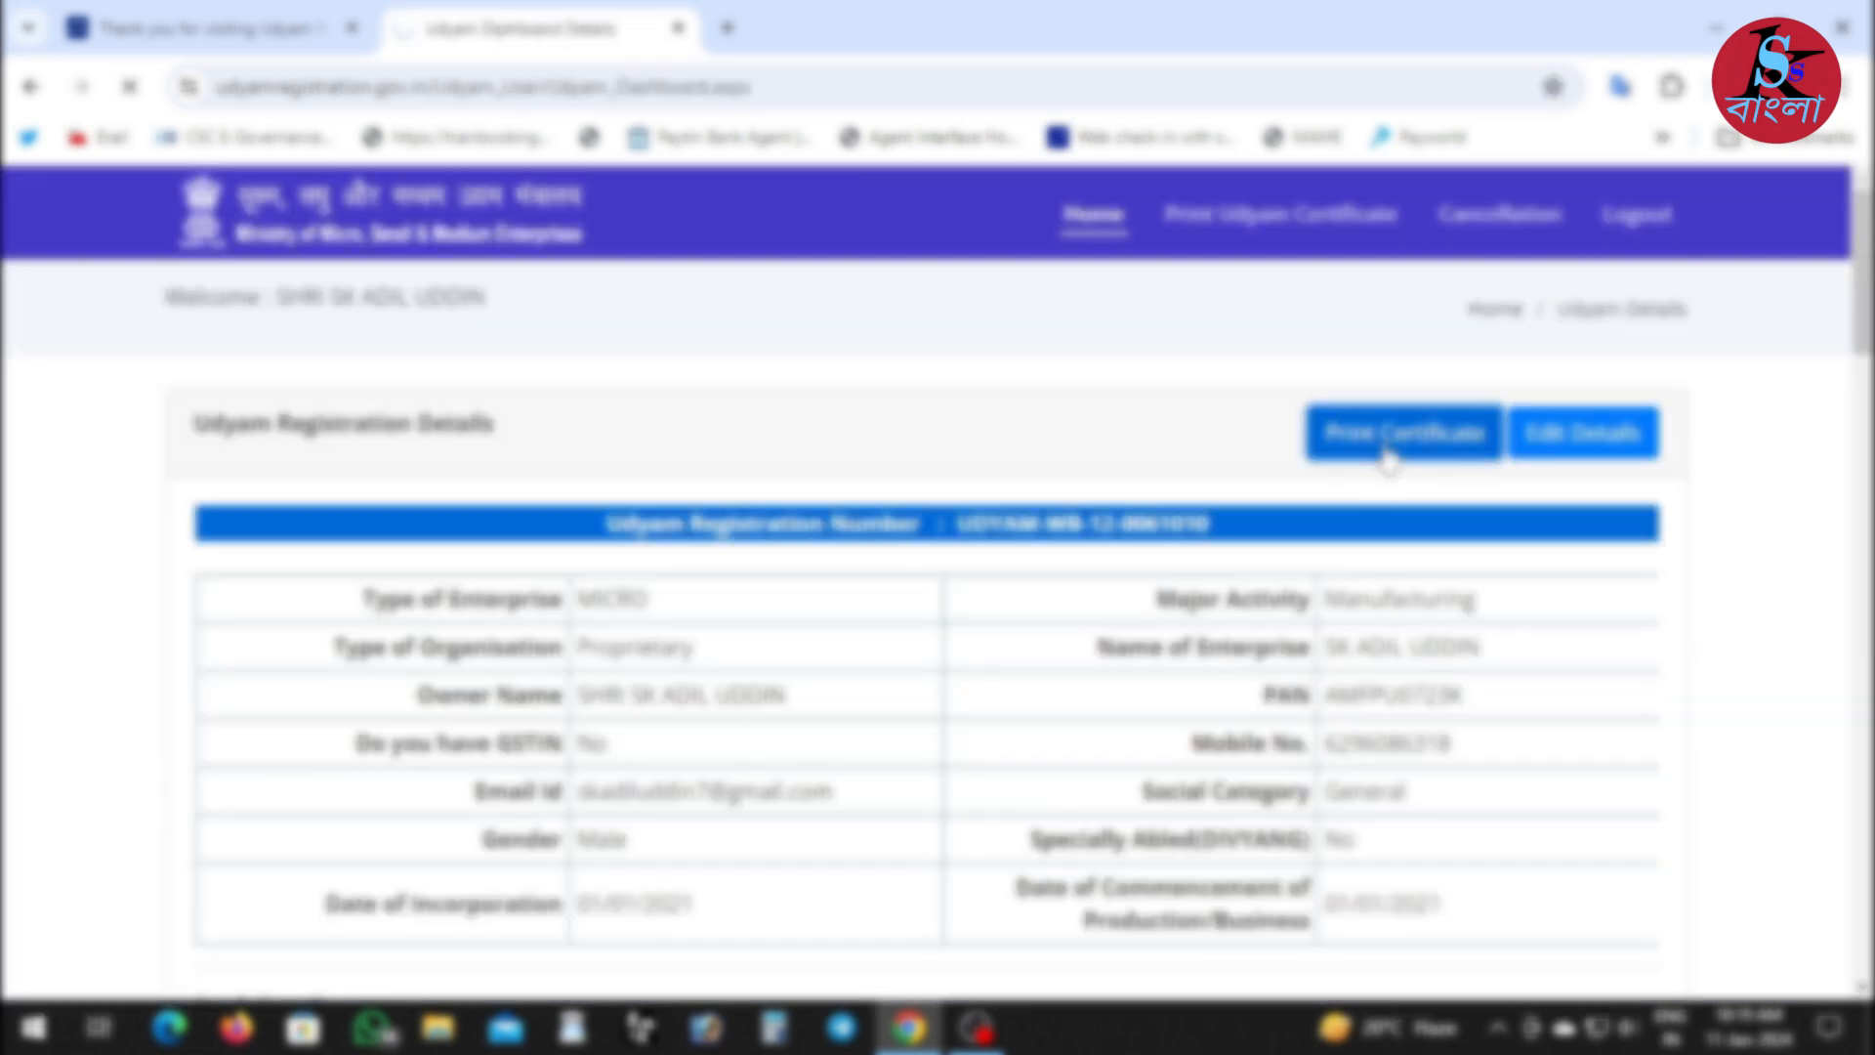
scroll(1172, 513, "down", 8)
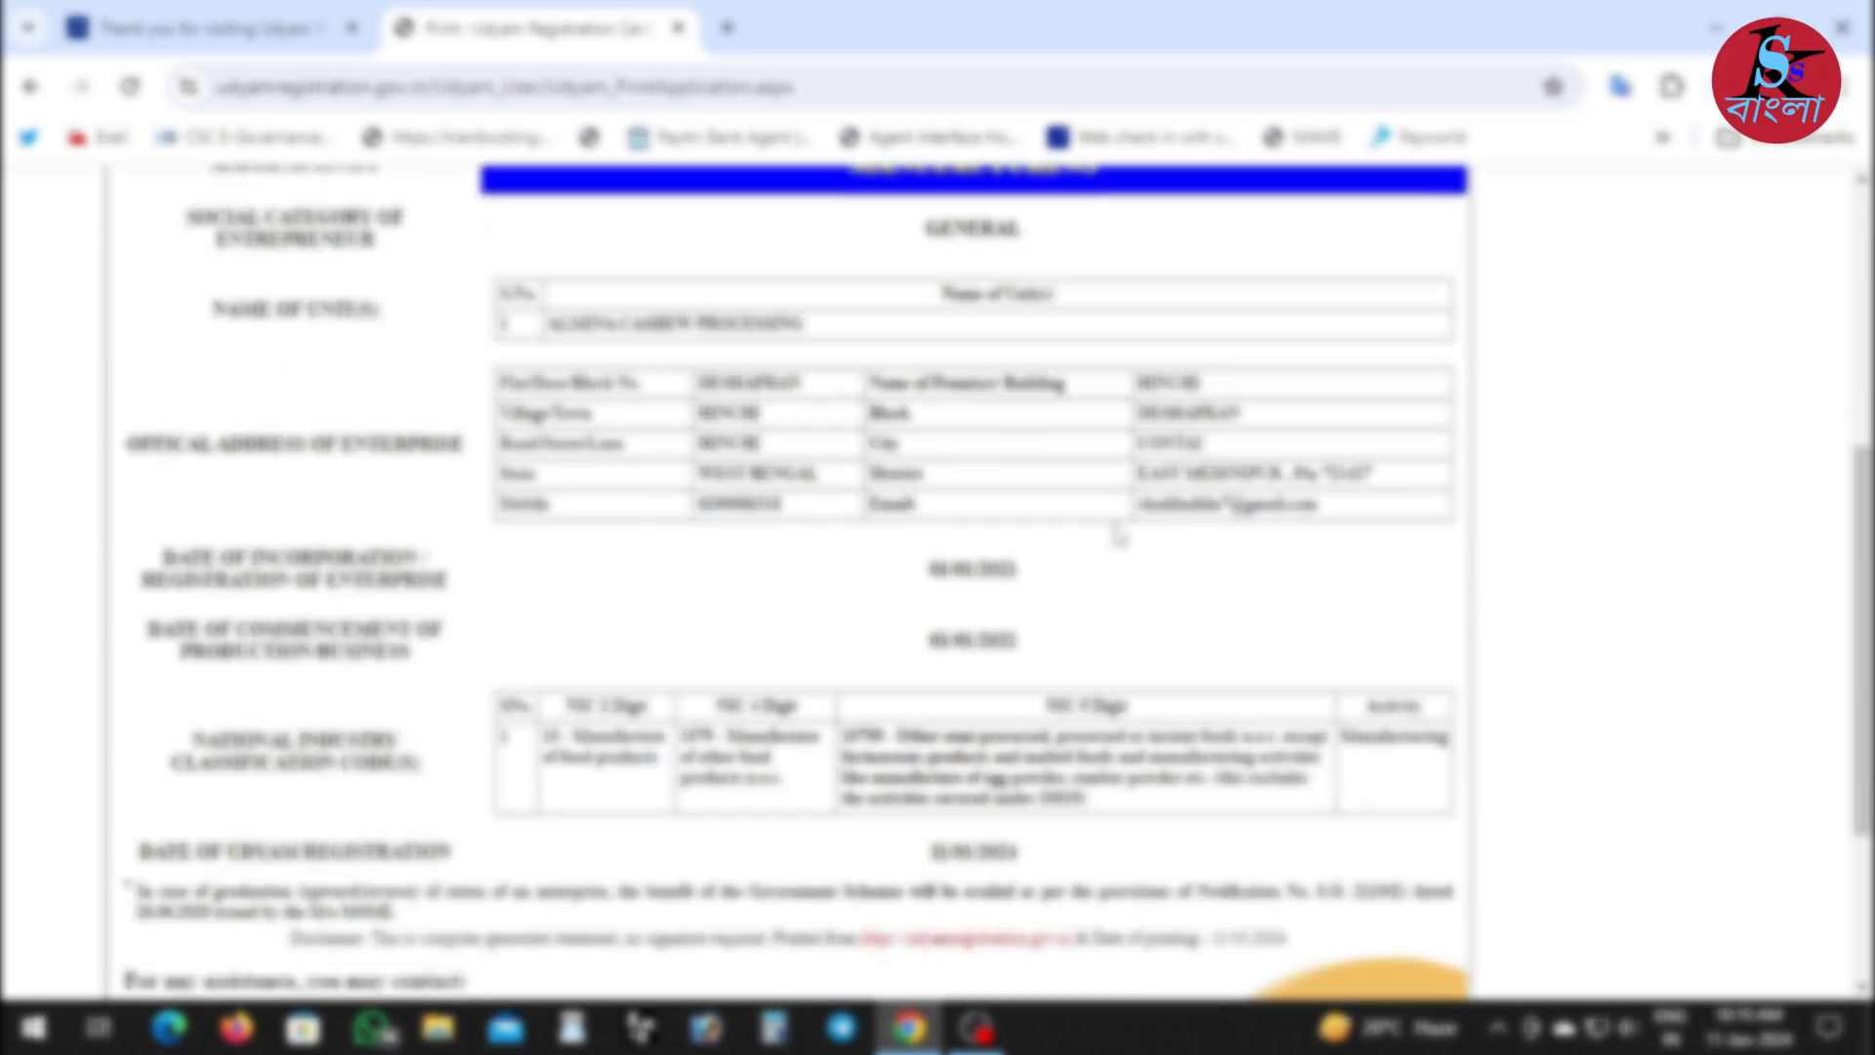
scroll(1117, 527, "down", 2)
scroll(1120, 535, "up", 10)
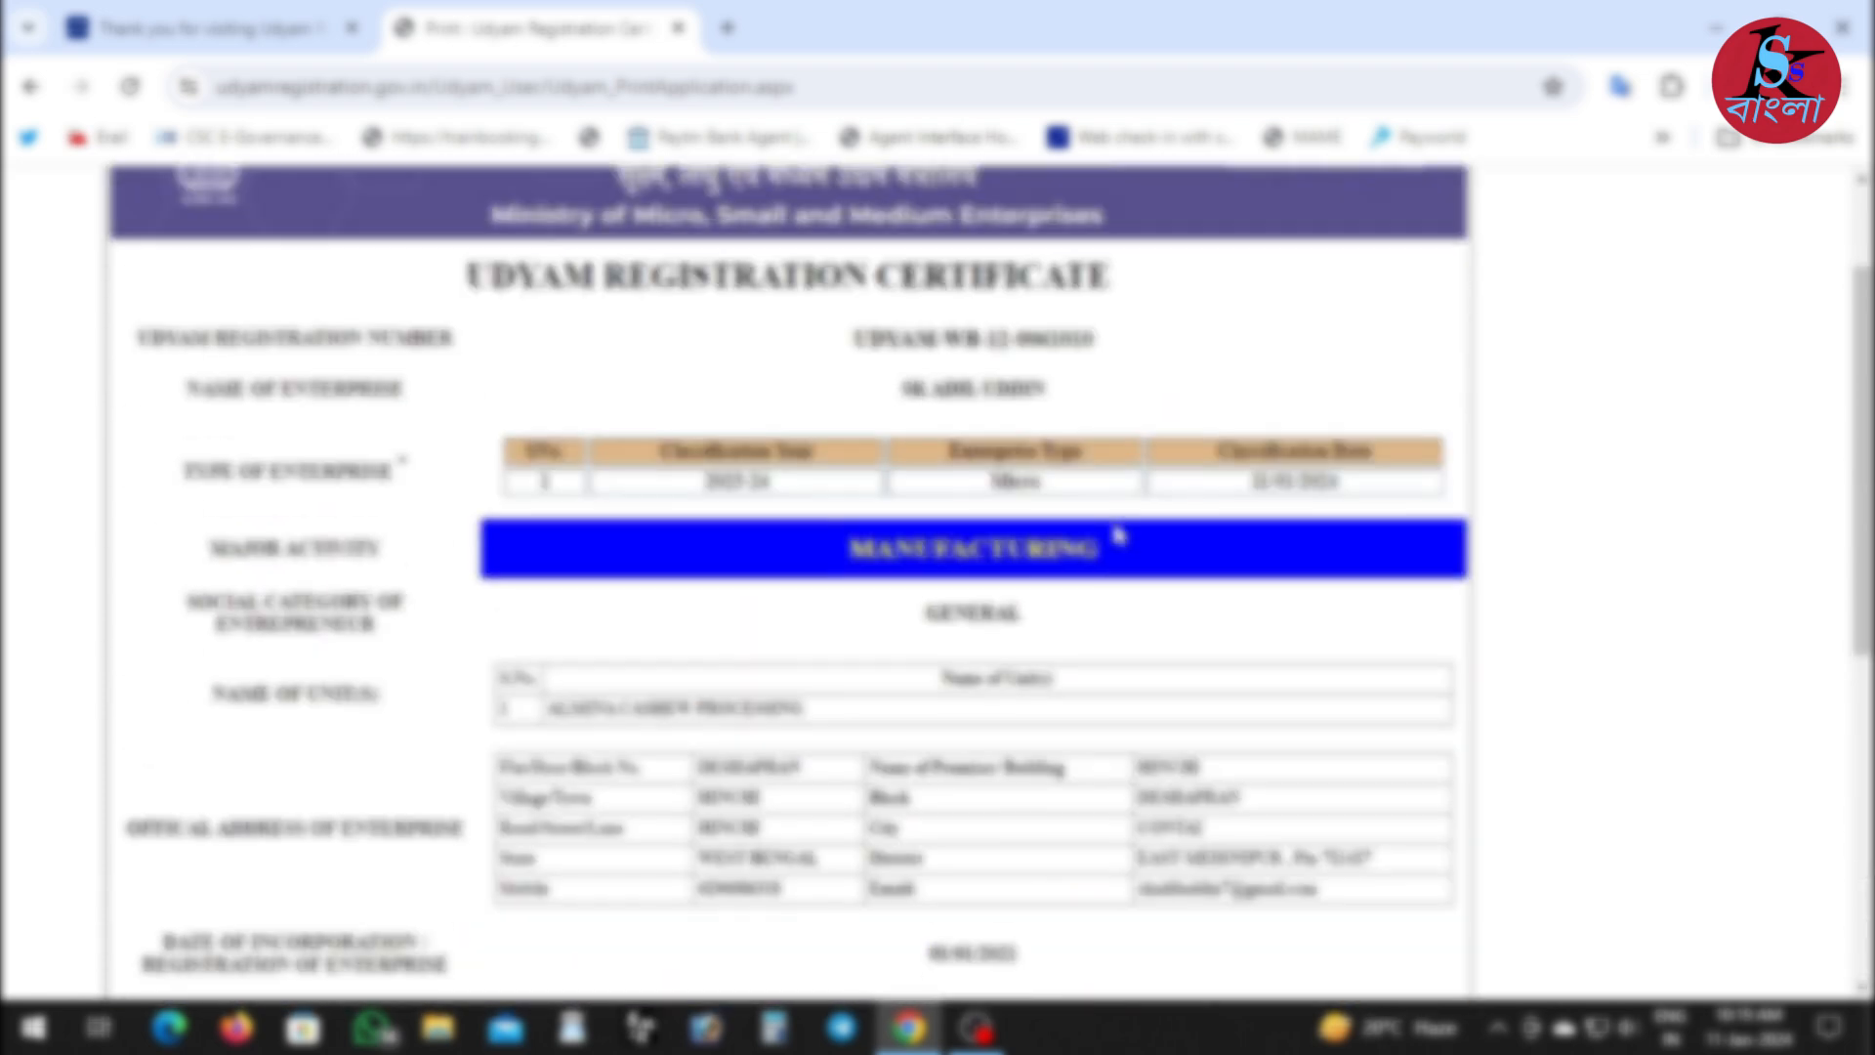